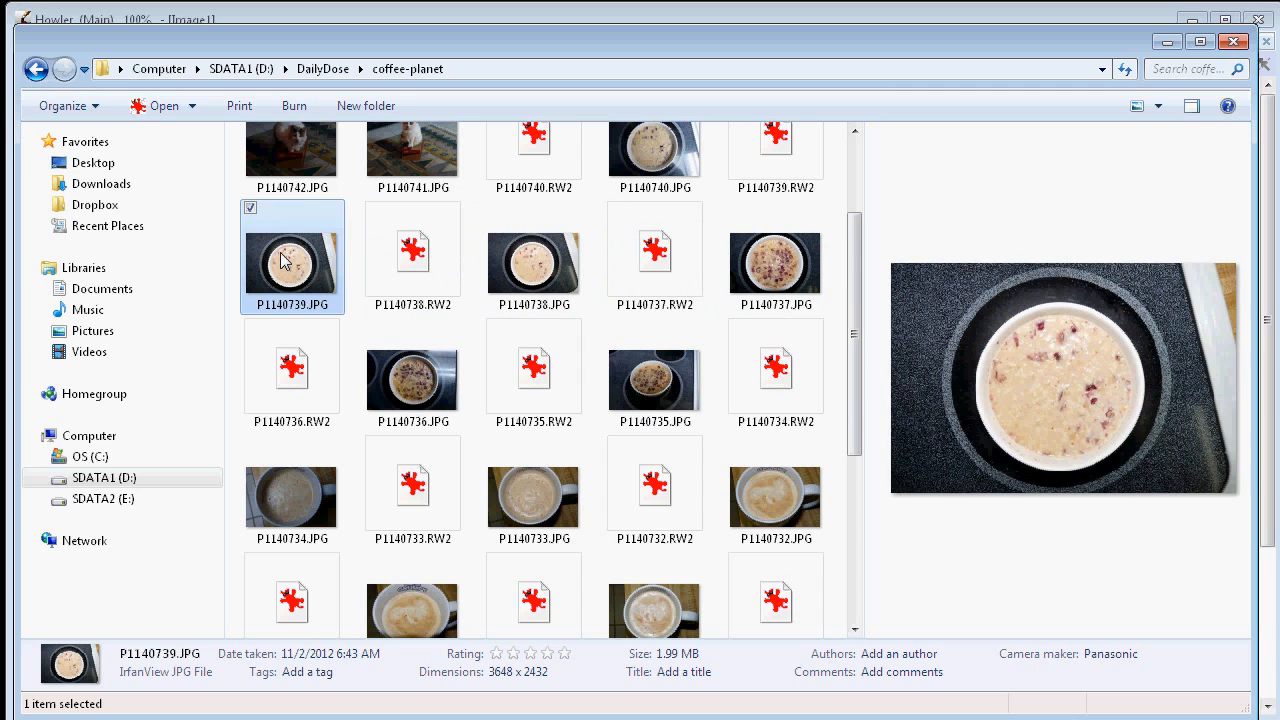
Preview P1140738.JPG and P1140737.JPG, view P1140737.JPG in IrfanView, and return to the coffee-planet folder.
left_click(533, 268)
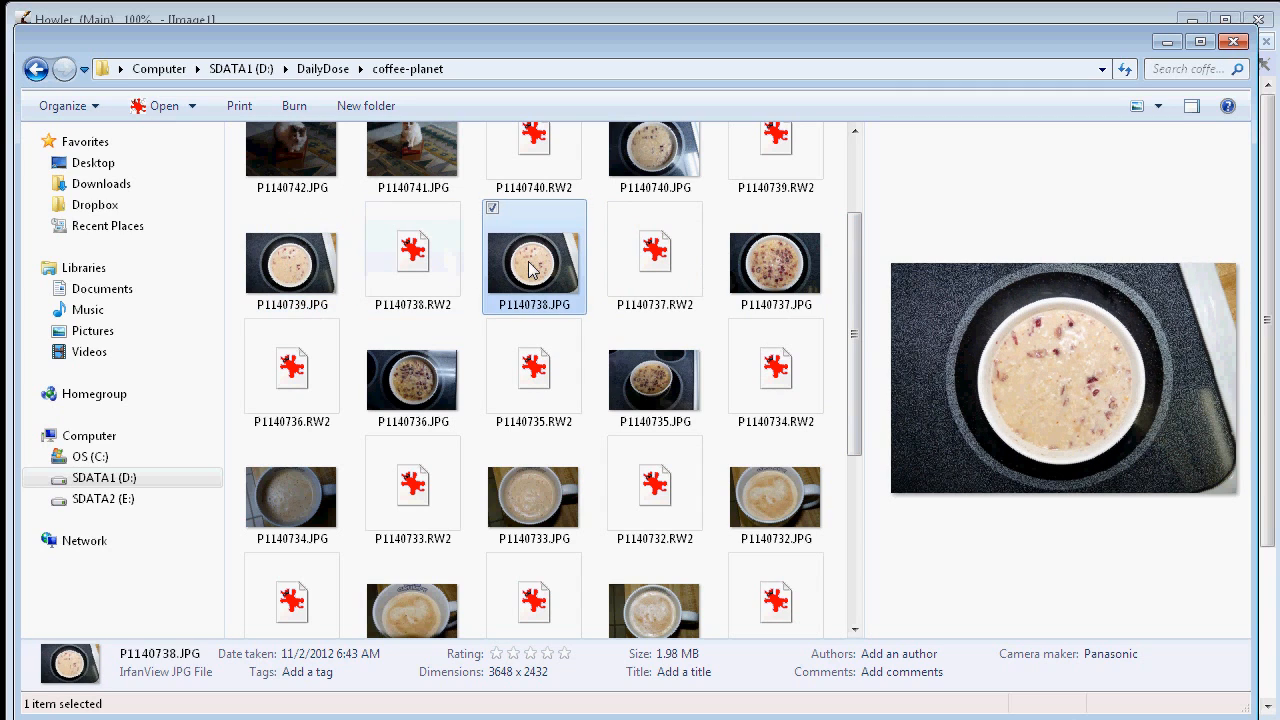
left_click(793, 270)
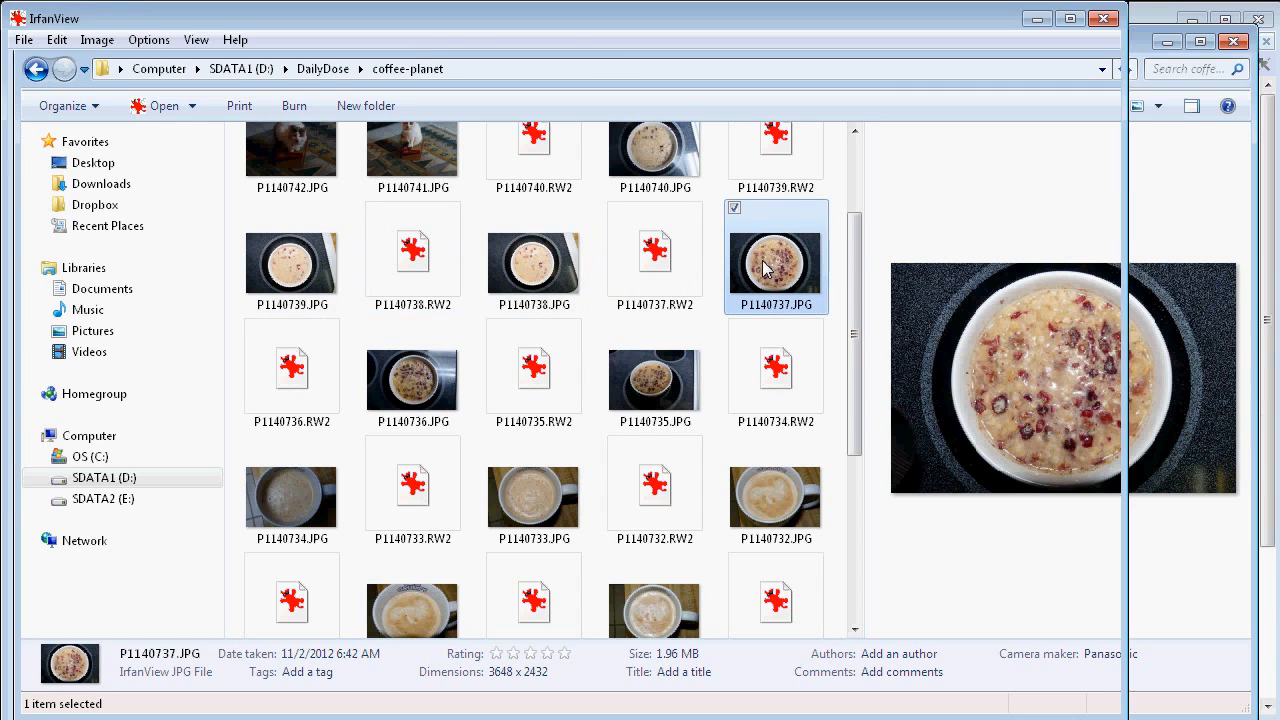
double_click(766, 268)
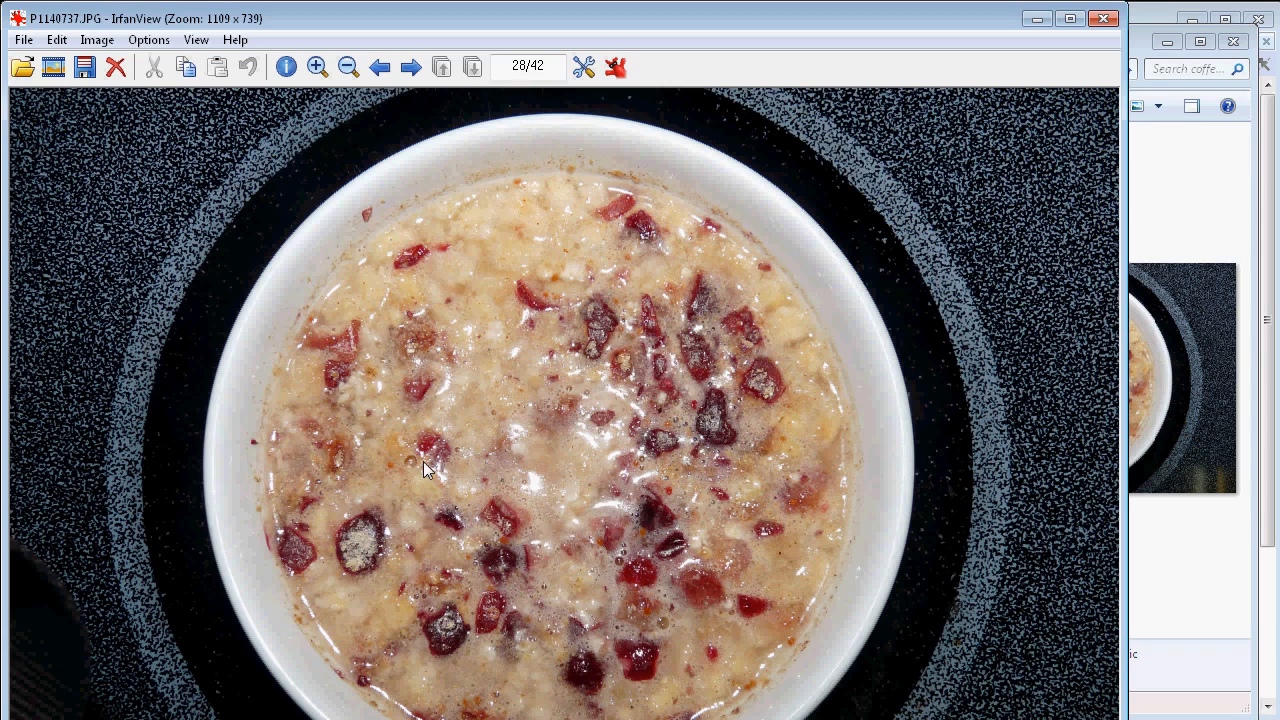
left_click(1168, 208)
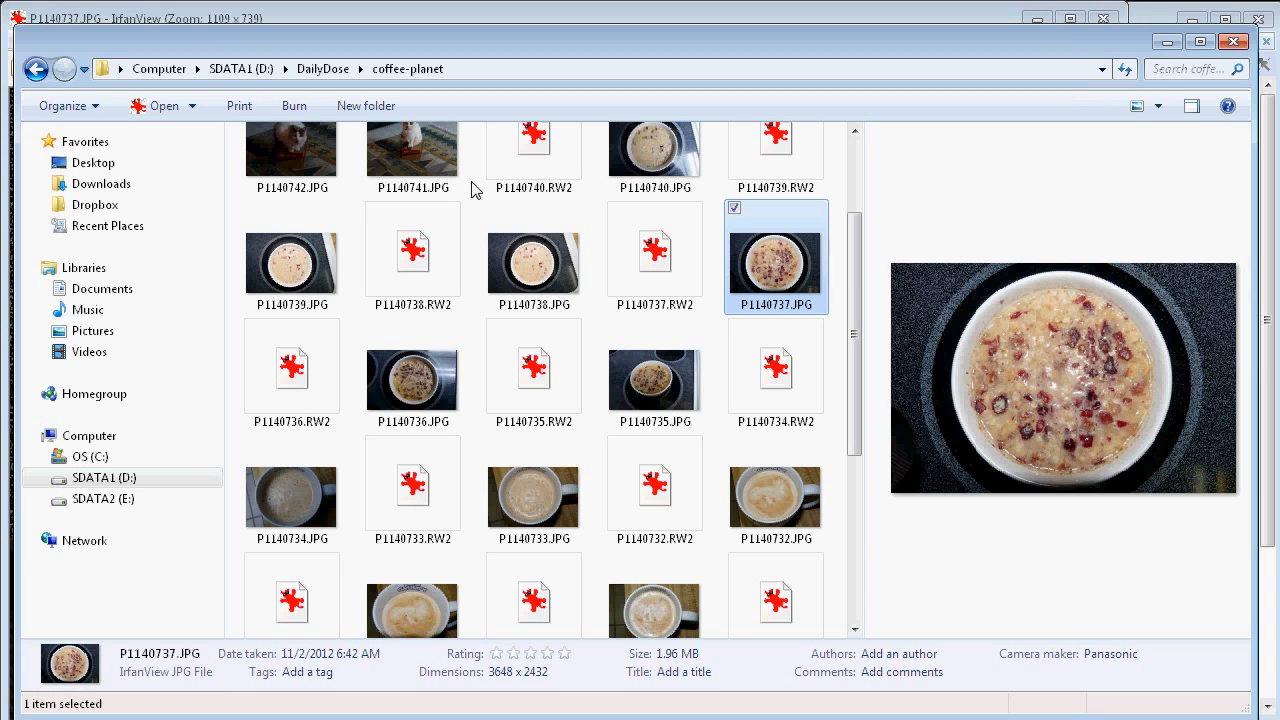
Open P1140733.JPG from the coffee-planet folder in IrfanView and copy the whole image to the clipboard.
double_click(549, 503)
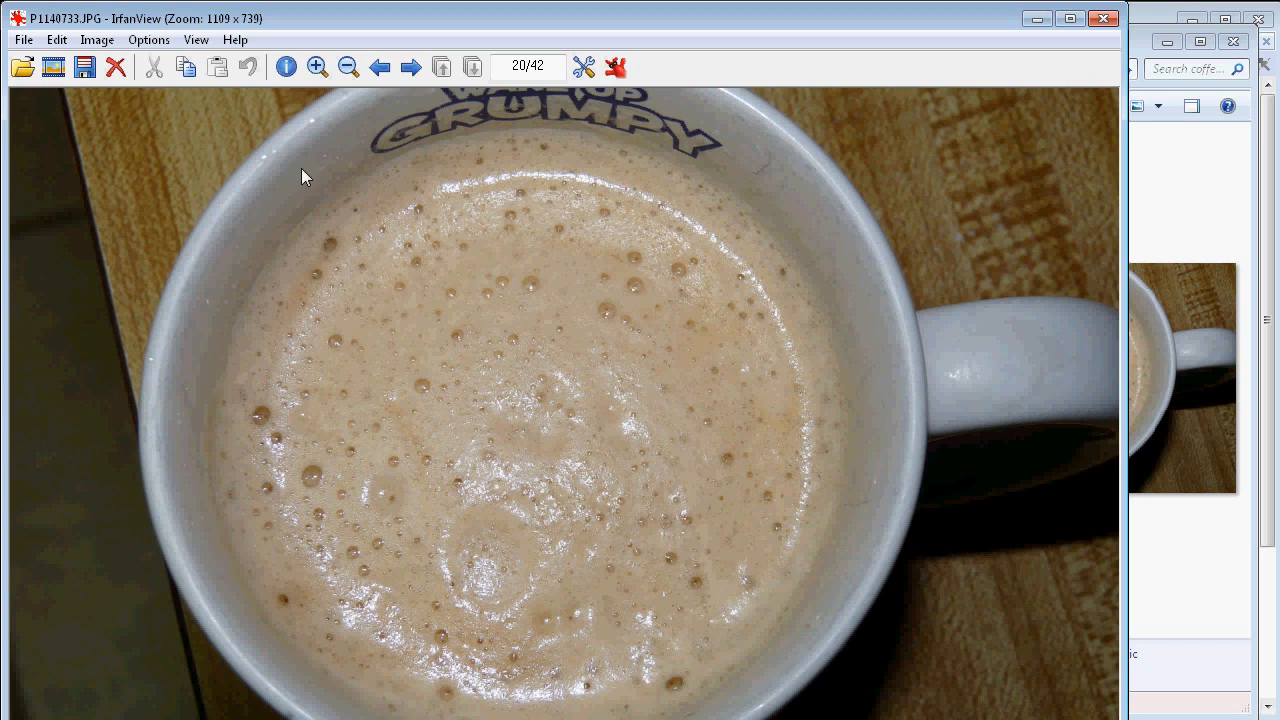
left_click(97, 39)
mouse_move(56, 39)
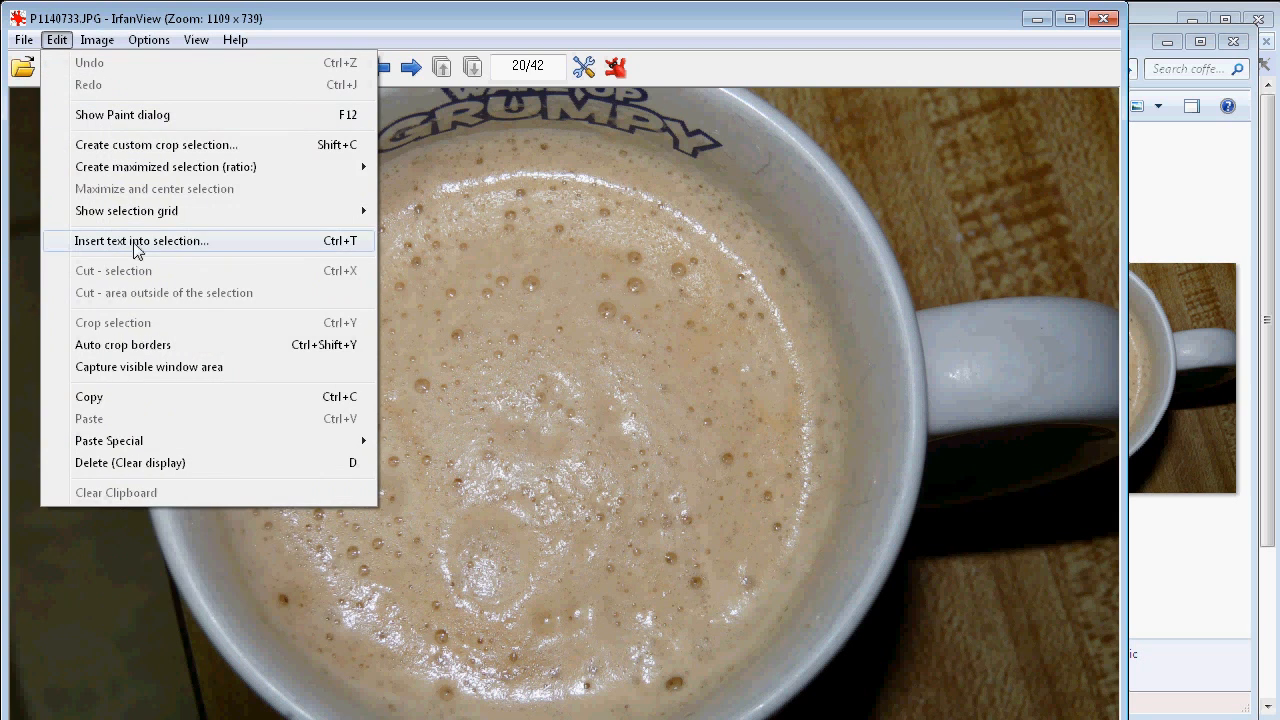
left_click(120, 400)
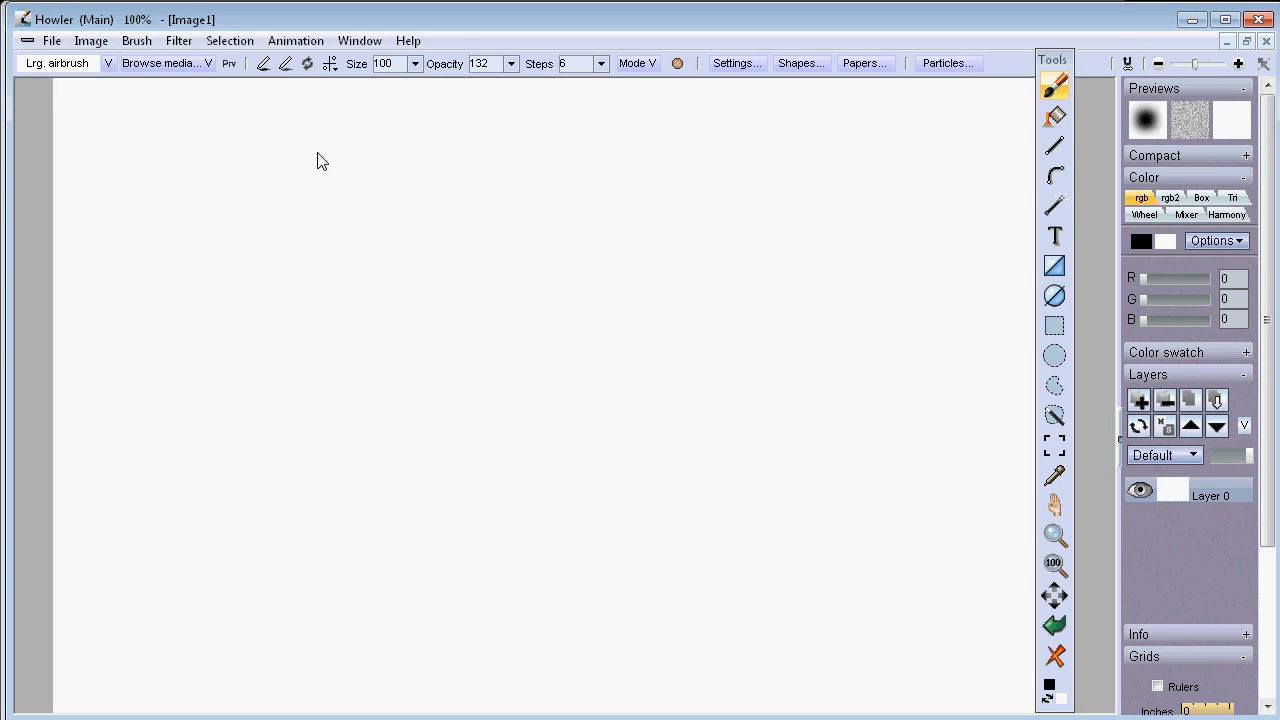
Switch to Howler, paste the copied coffee photo as a new image, and fit the whole mug in view at 25% zoom.
left_click(92, 41)
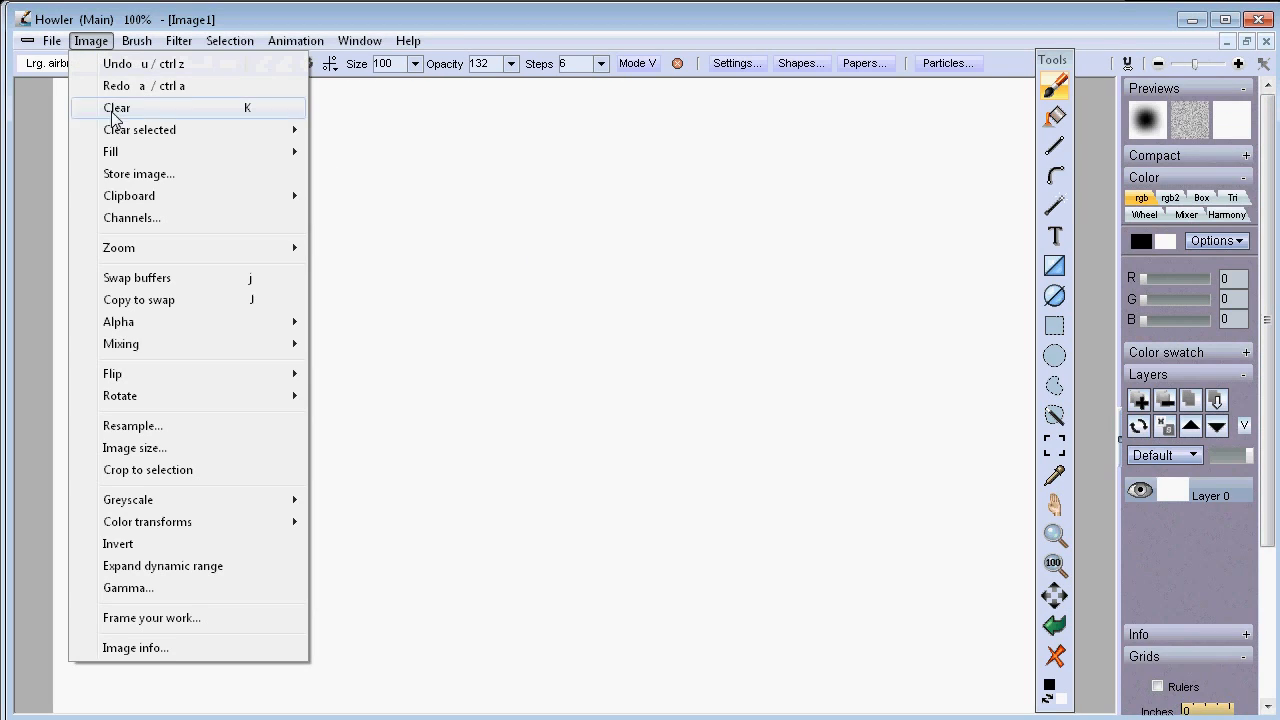
mouse_move(165, 200)
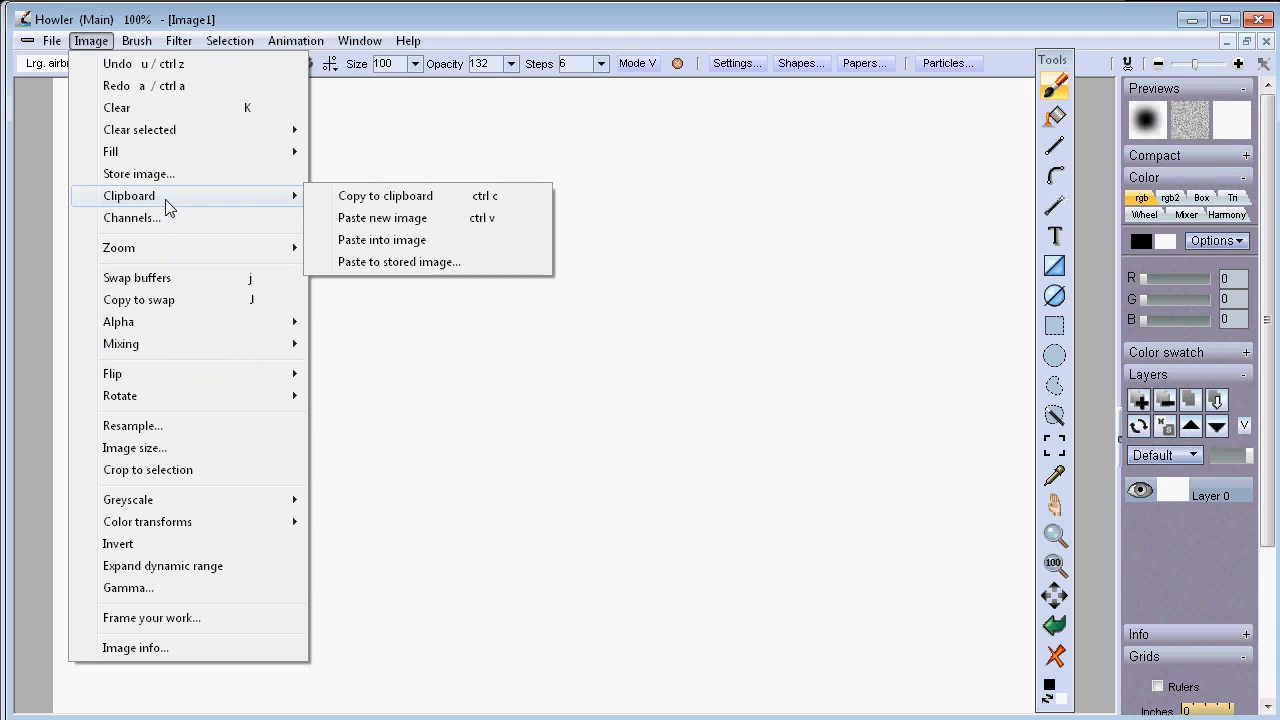
left_click(408, 221)
left_click(676, 532)
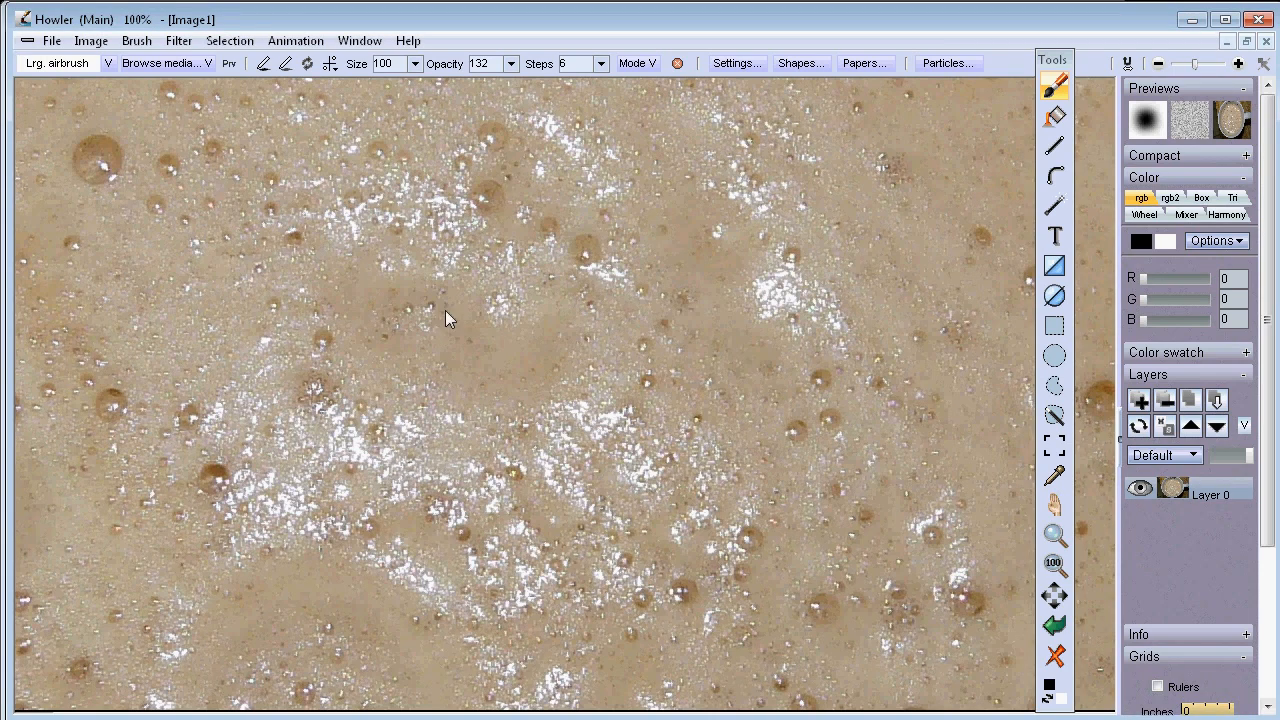
scroll(450, 305, "down", 2)
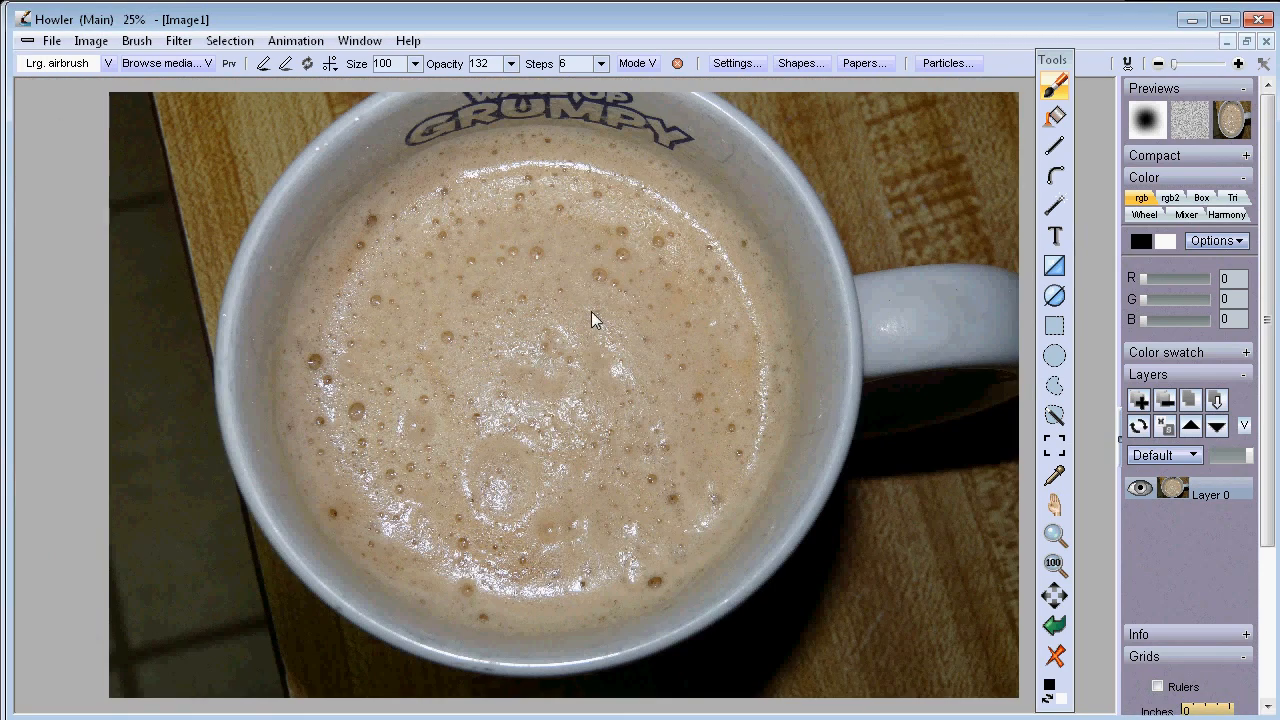
scroll(701, 322, "up", 1)
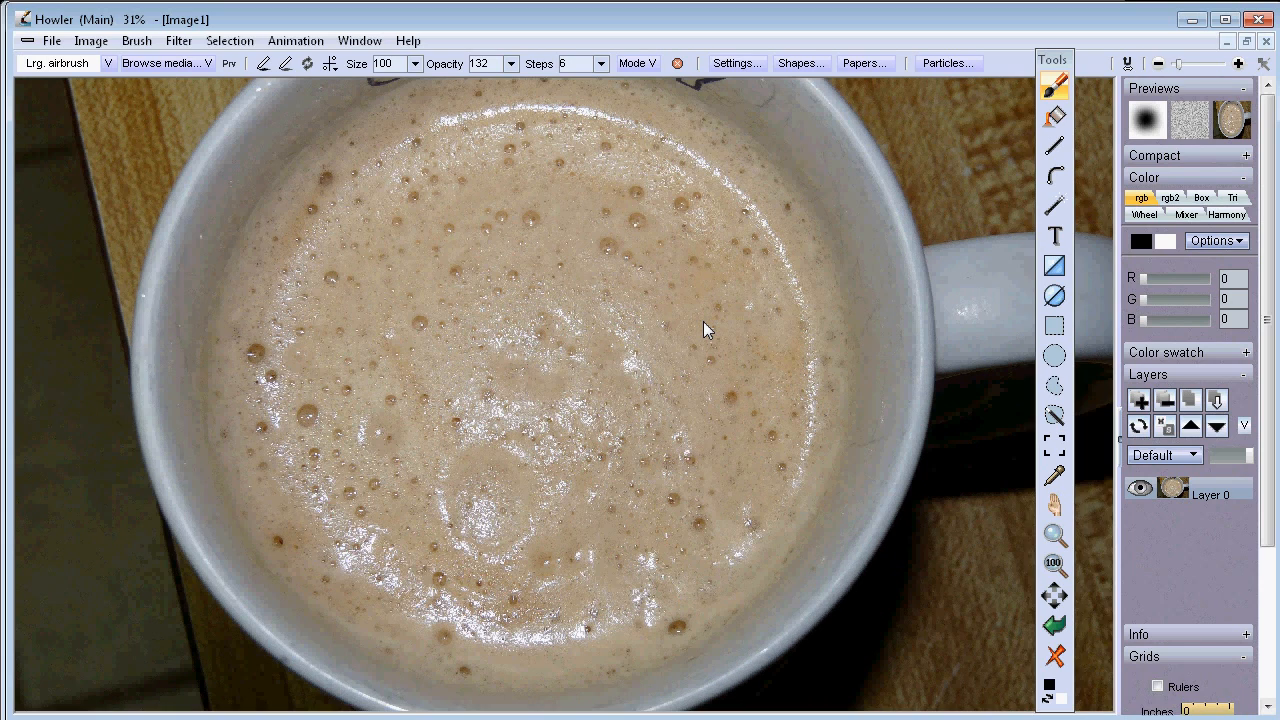
scroll(705, 321, "down", 1)
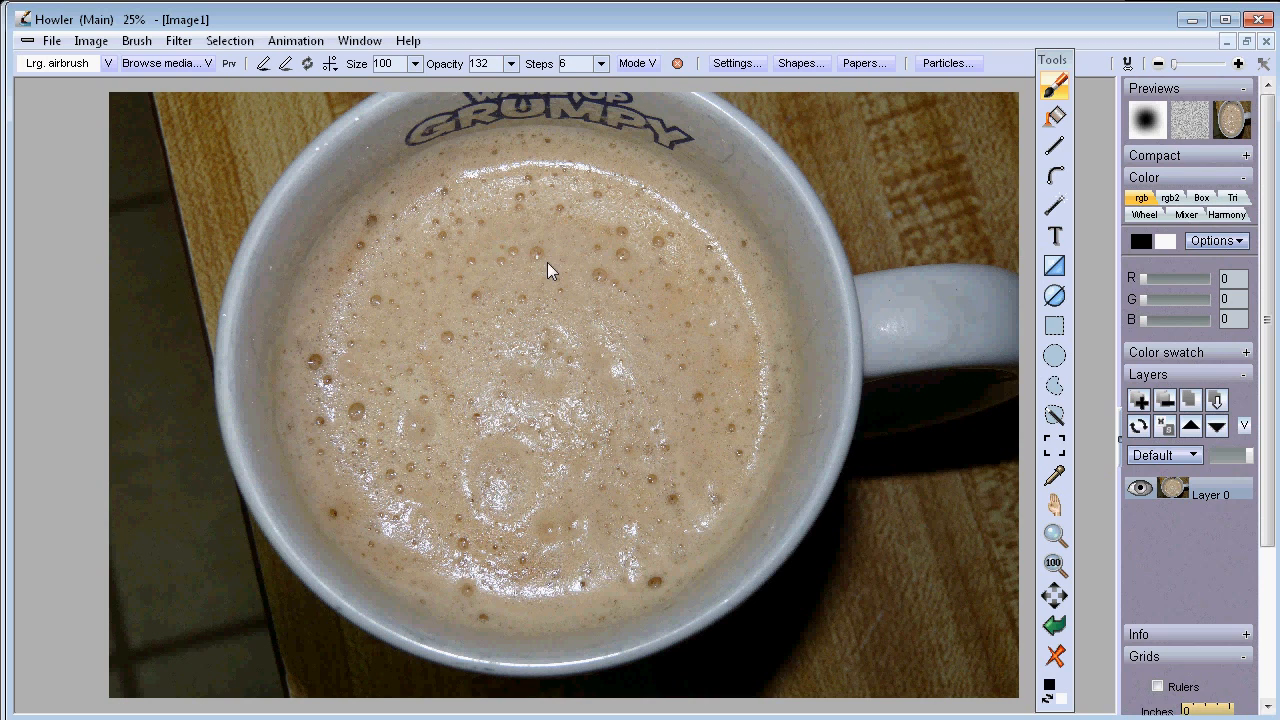
Enlarge and reposition the photo with the Transform filter until the coffee foam fills the frame.
left_click(179, 40)
mouse_move(246, 253)
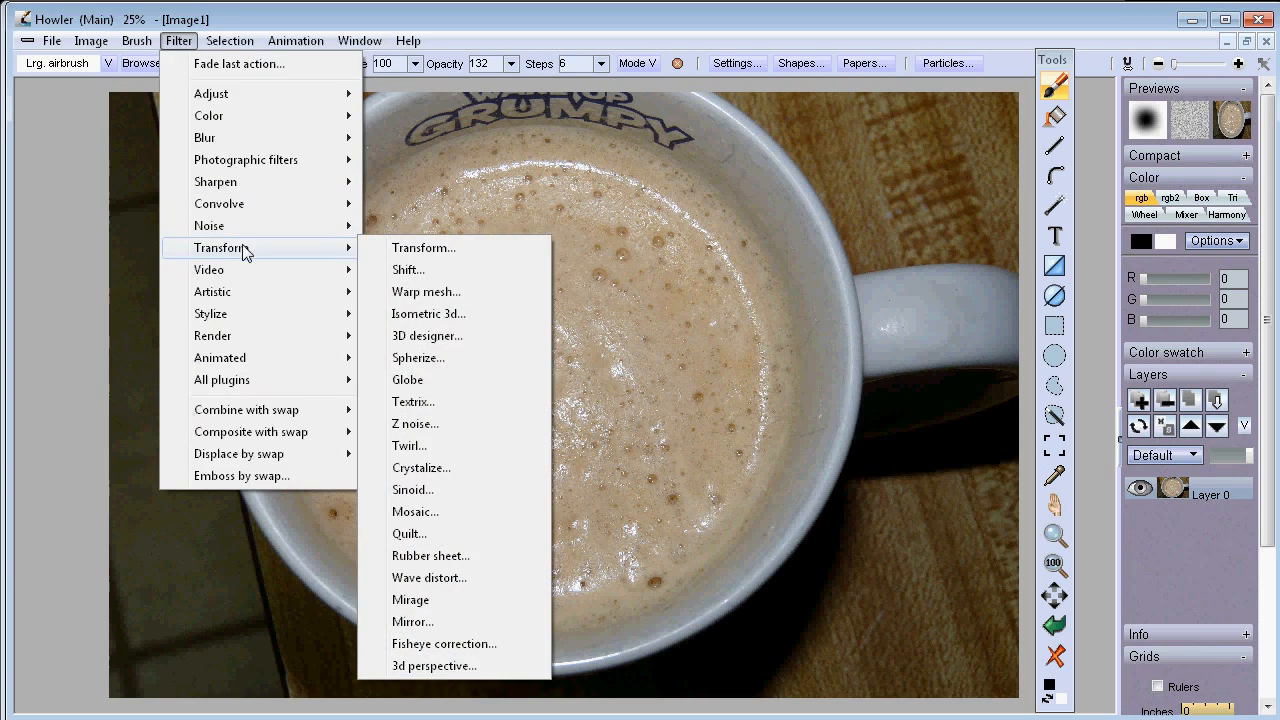
left_click(398, 250)
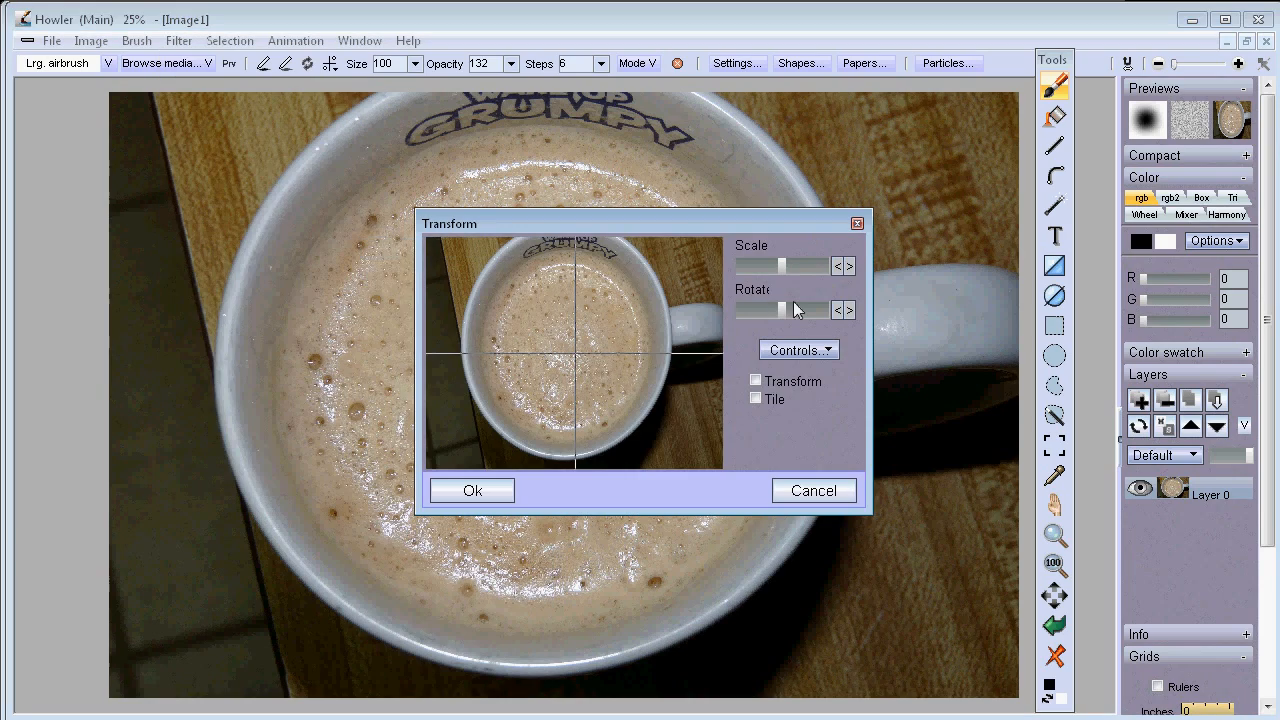
left_click_drag(787, 268, 817, 271)
left_click_drag(605, 351, 598, 378)
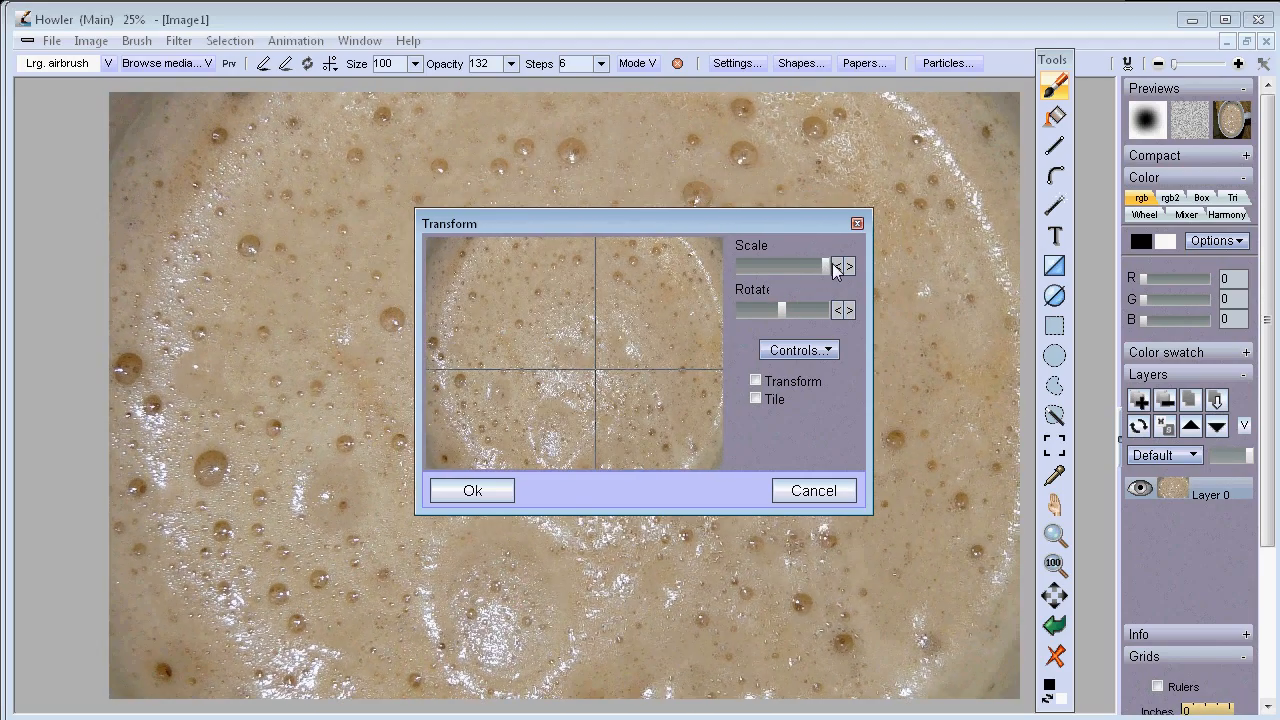
left_click(469, 490)
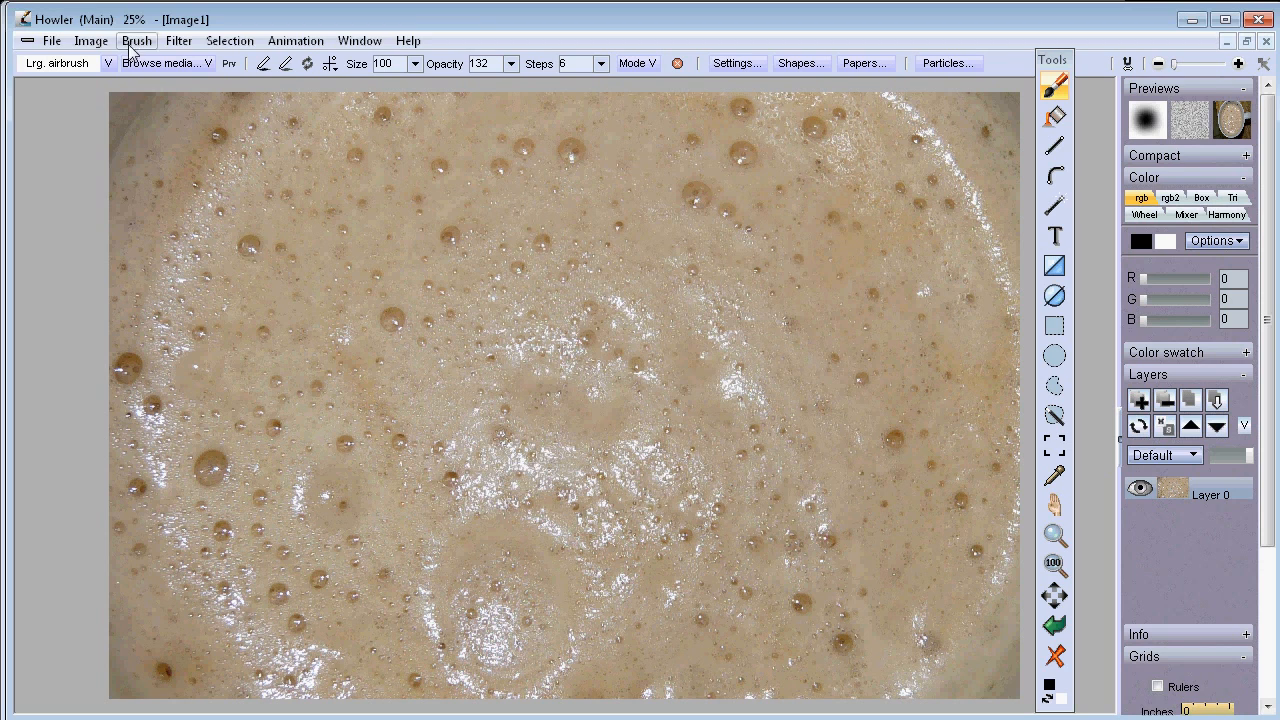
Apply Fisheye correction to the foam with a near-maximum Amount and a low Size, stretching the bubbles toward the corners.
left_click(179, 40)
mouse_move(250, 248)
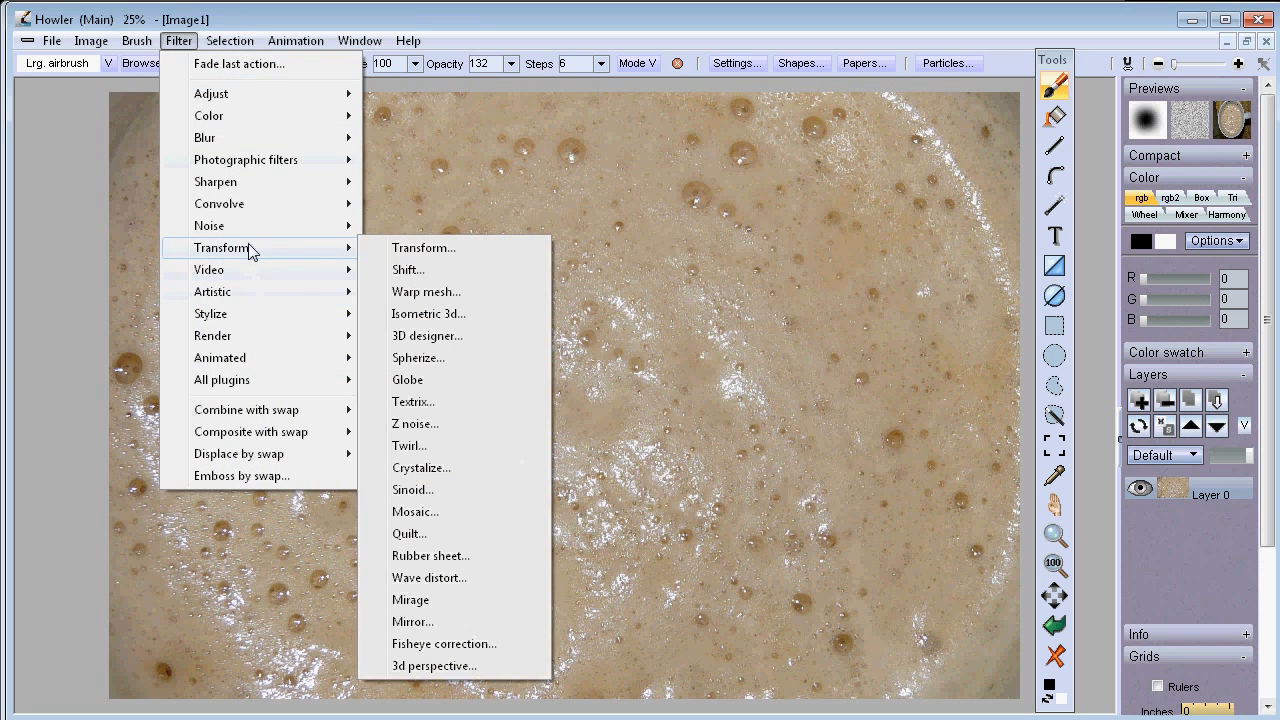
left_click(440, 646)
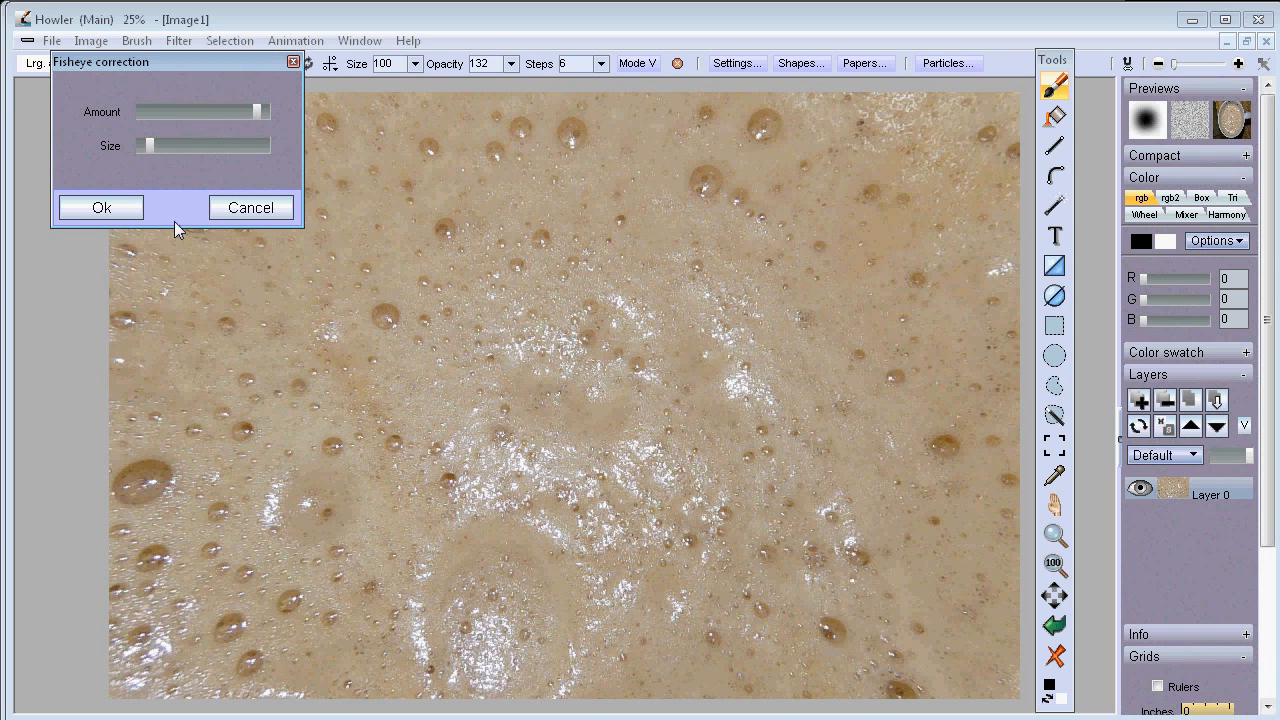
left_click(97, 209)
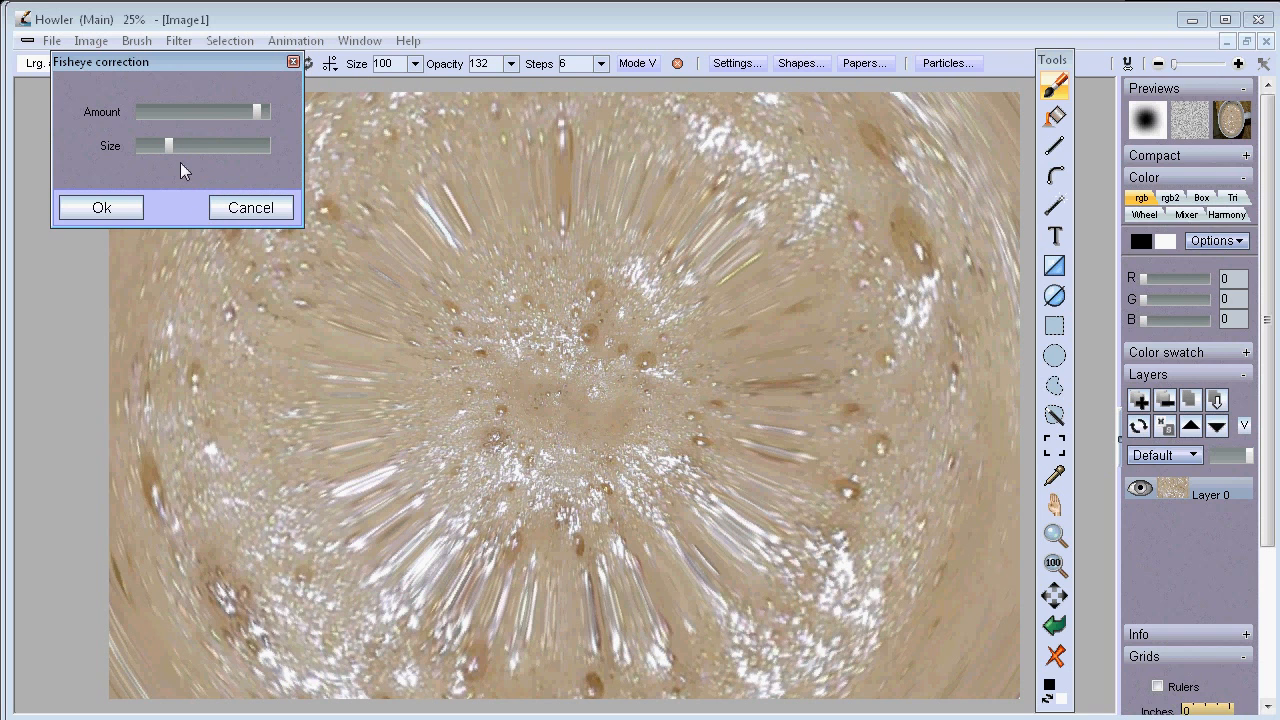
left_click(218, 210)
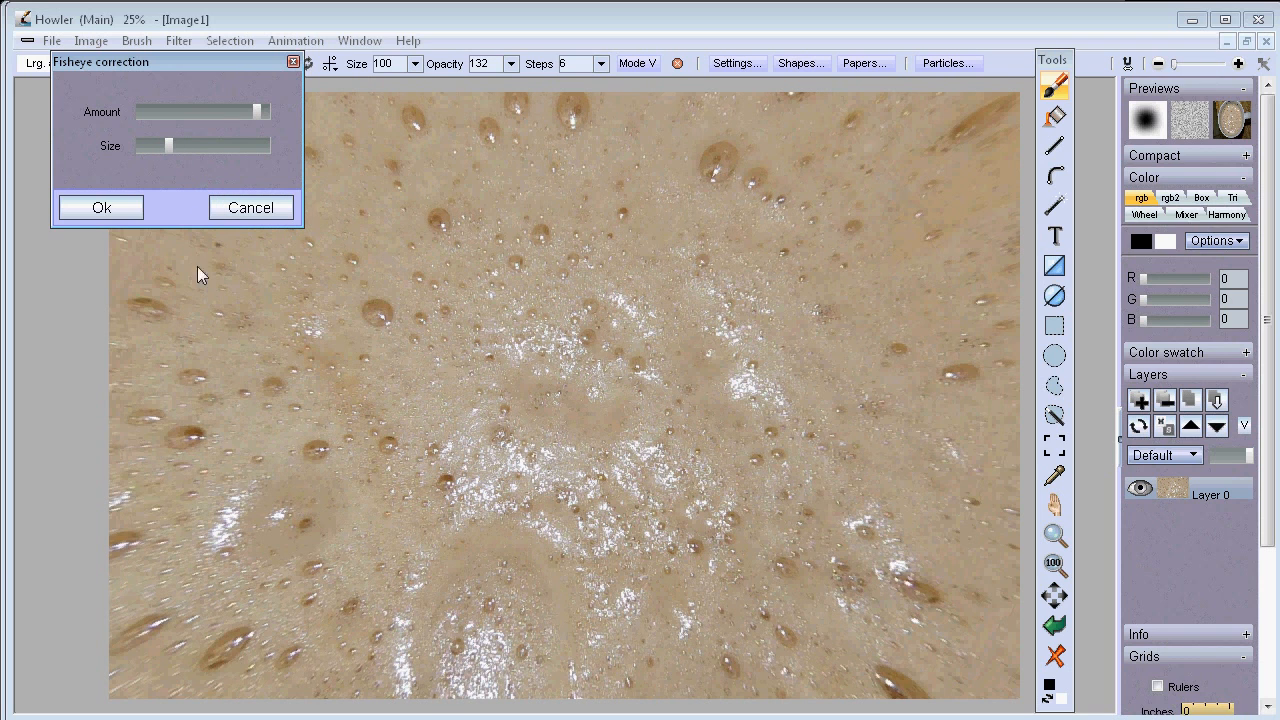
left_click(110, 205)
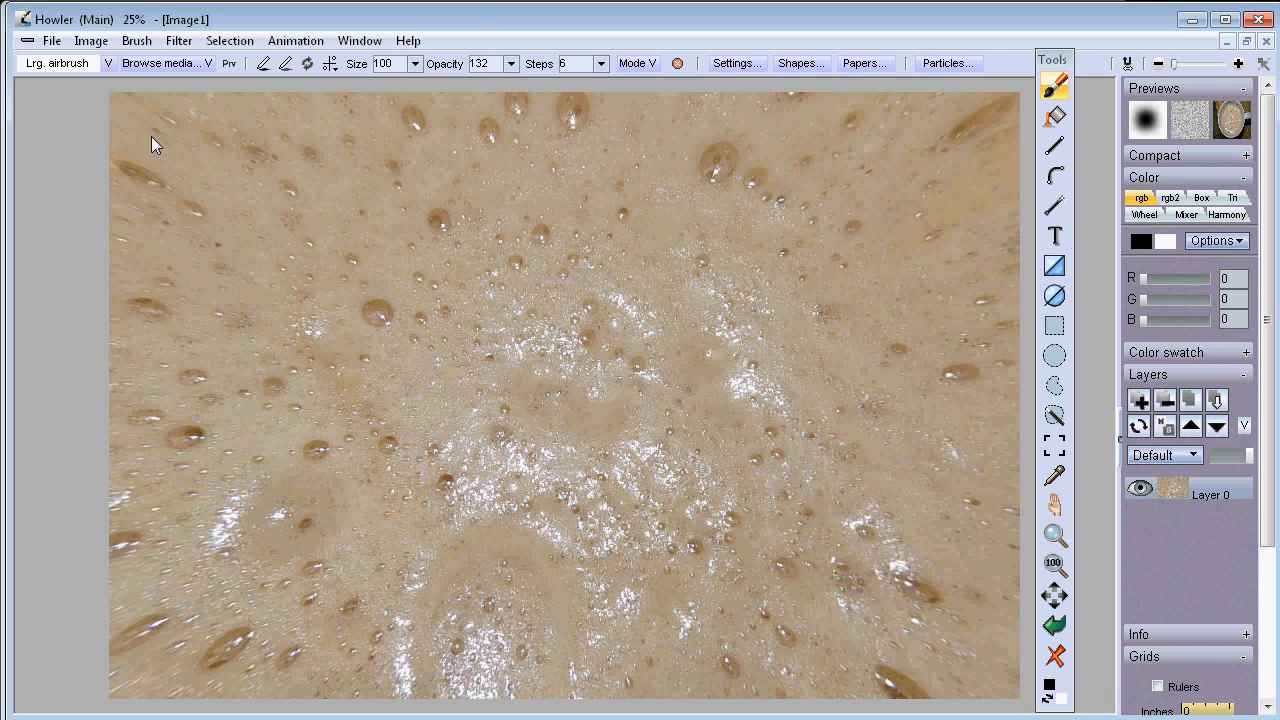
Compare the corrected foam with the original mug photo in IrfanView, and return to Howler.
left_click(560, 2)
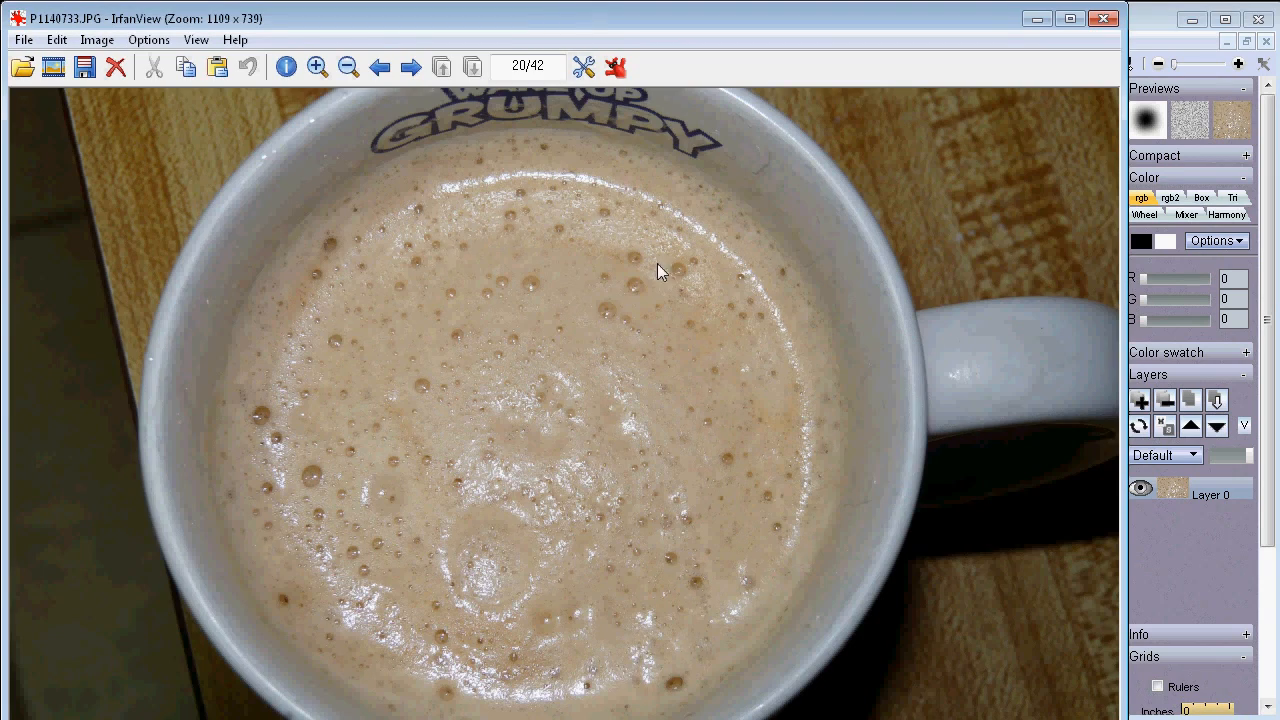
left_click(1147, 31)
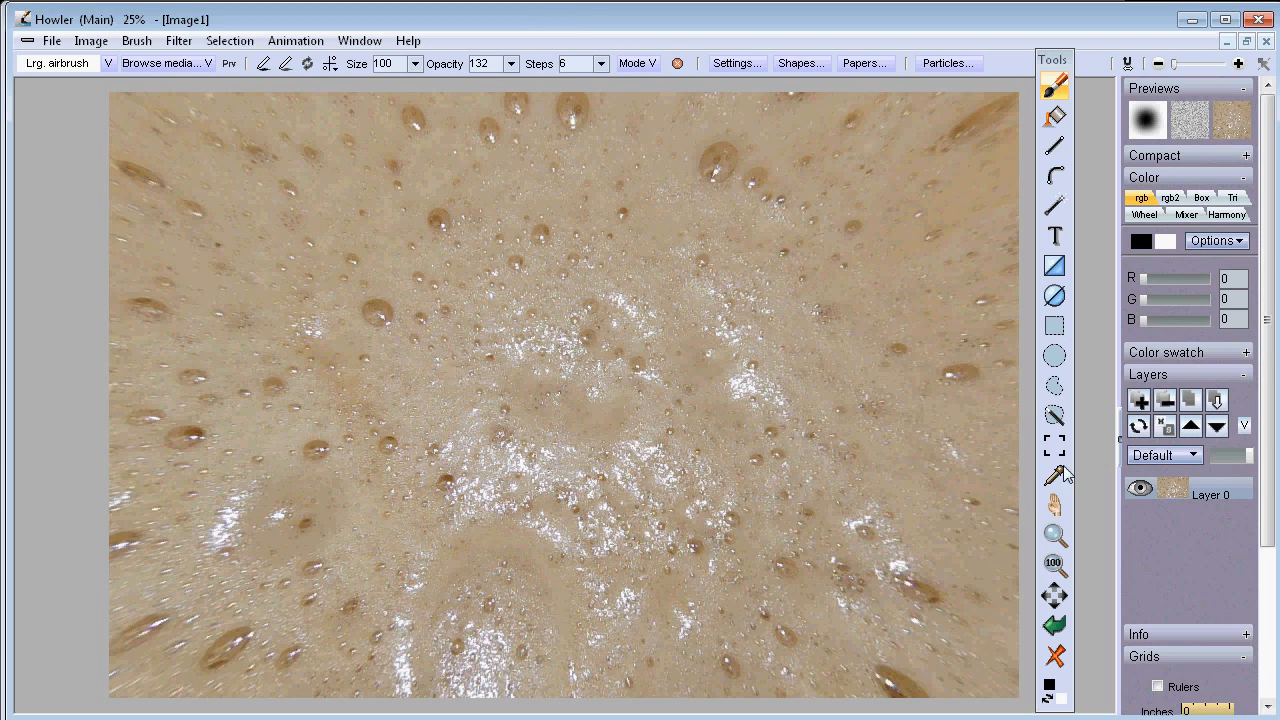
left_click(1059, 531)
mouse_move(704, 481)
left_mouse_down()
mouse_move(959, 479)
mouse_move(704, 481)
left_mouse_up()
left_click(1055, 534)
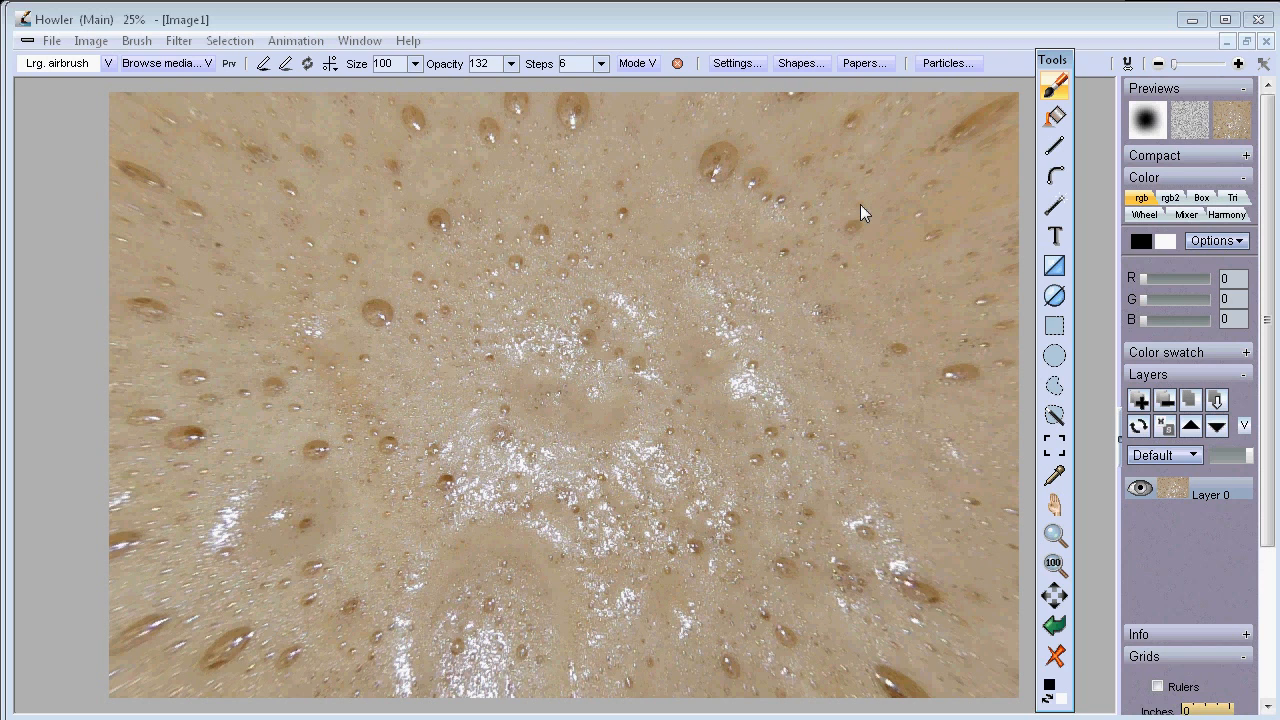
Store the fisheye-corrected foam as a stored image and move its thumbnail window off to the canvas's lower corner.
left_click(178, 41)
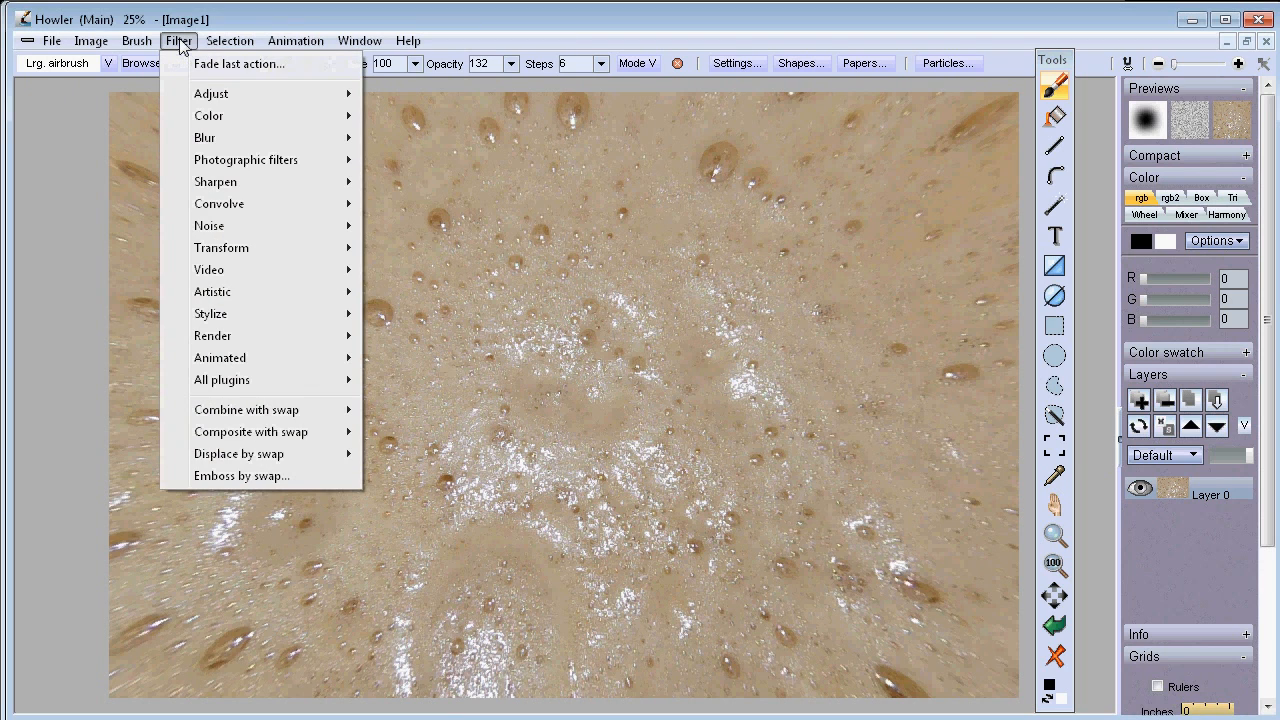
mouse_move(91, 41)
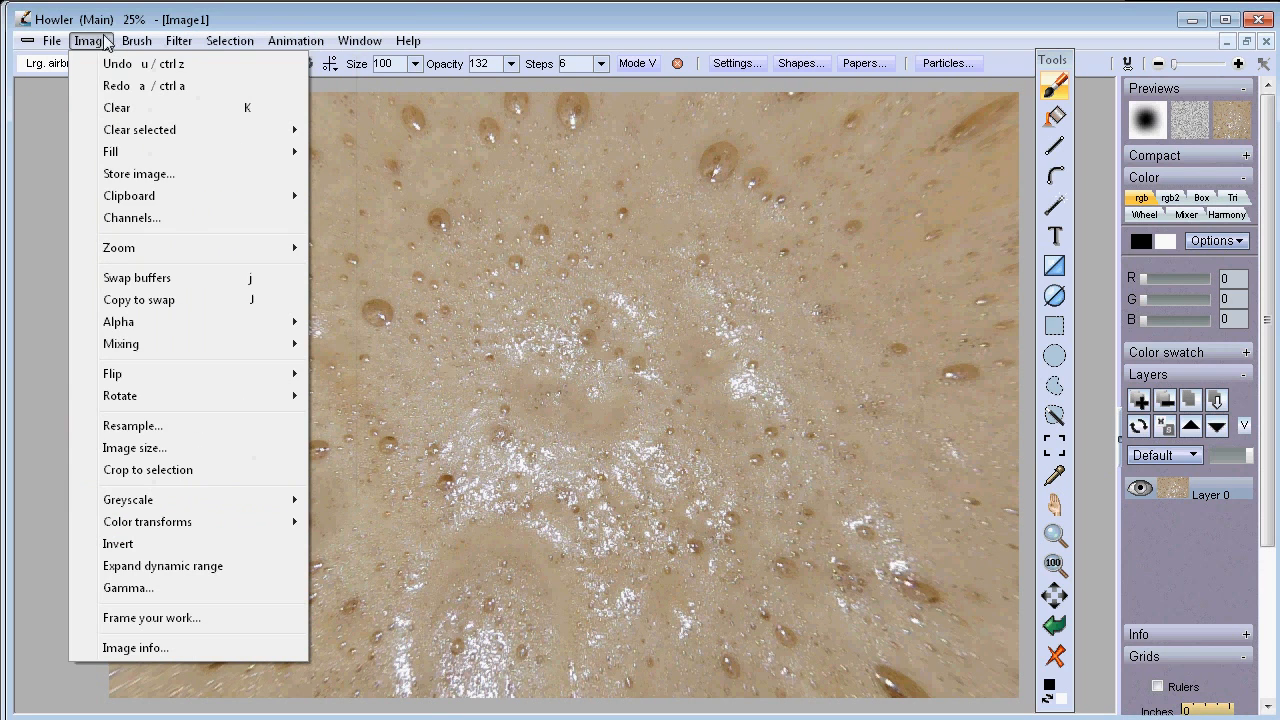
left_click(160, 174)
left_click_drag(105, 94, 63, 536)
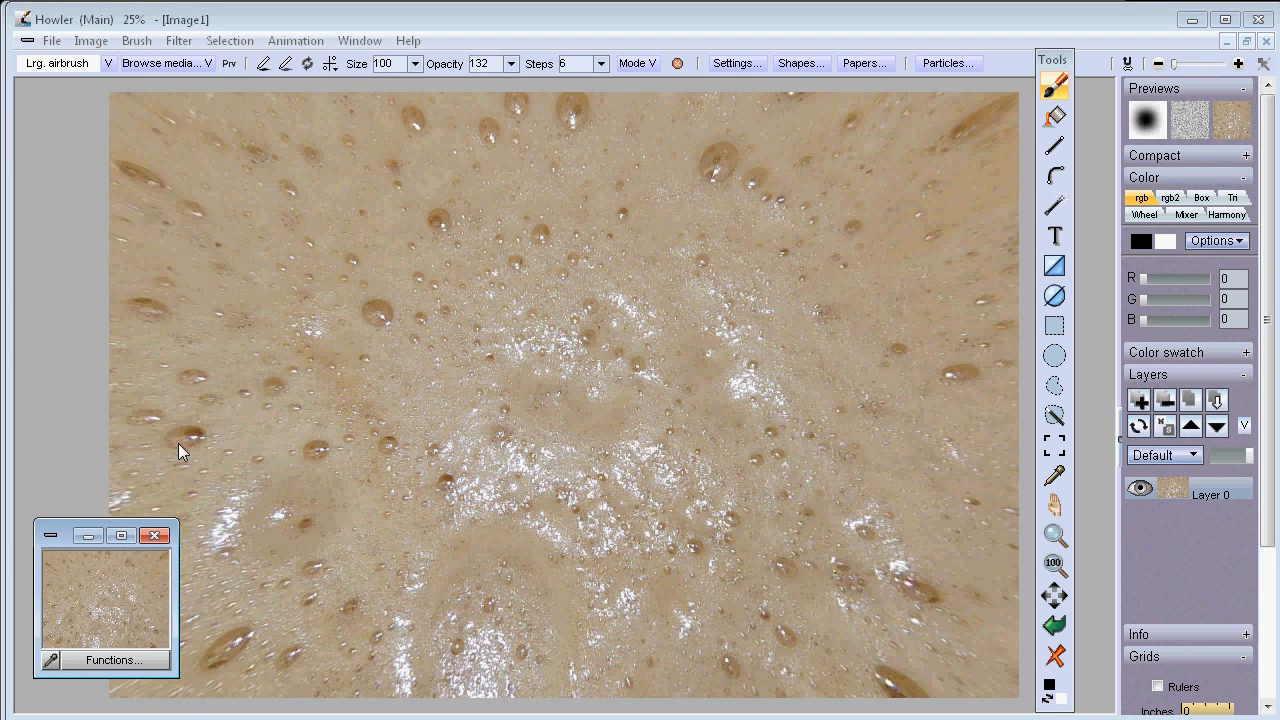
Undo back to the full mug photo, store that image, and place its thumbnail above the stored fisheye-corrected foam.
left_click(1054, 626)
left_click(1054, 626)
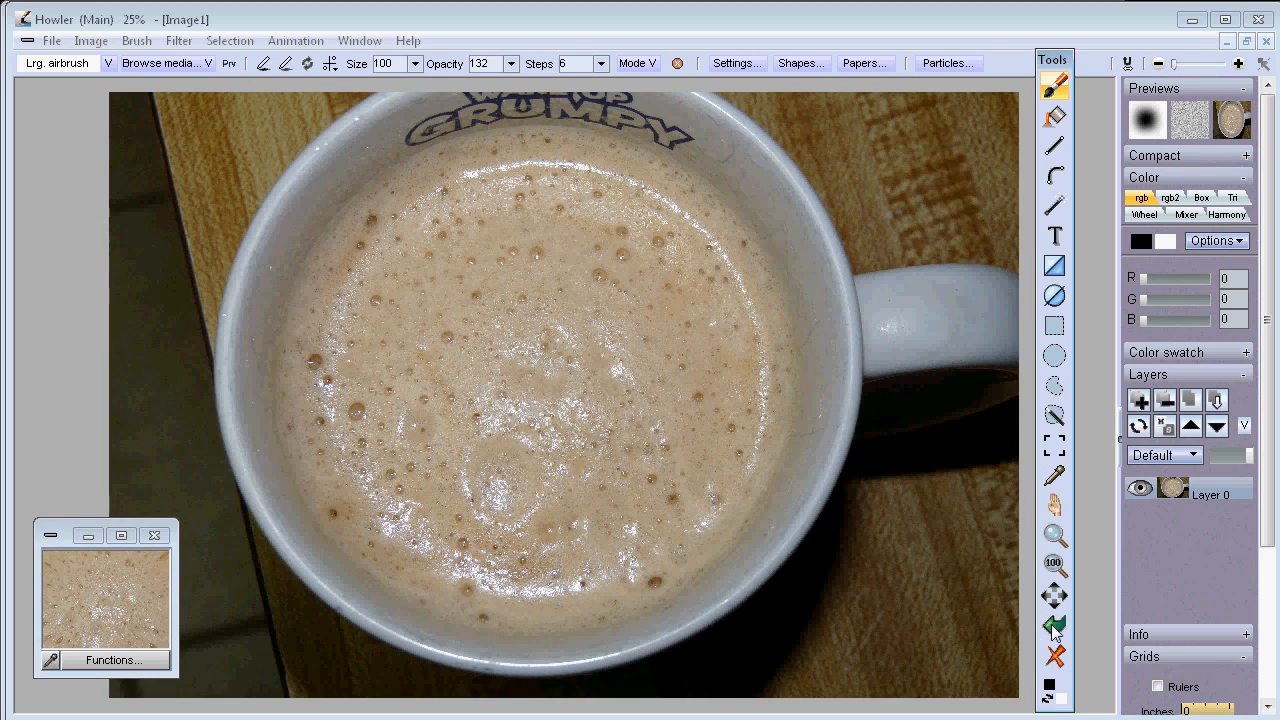
left_click(90, 41)
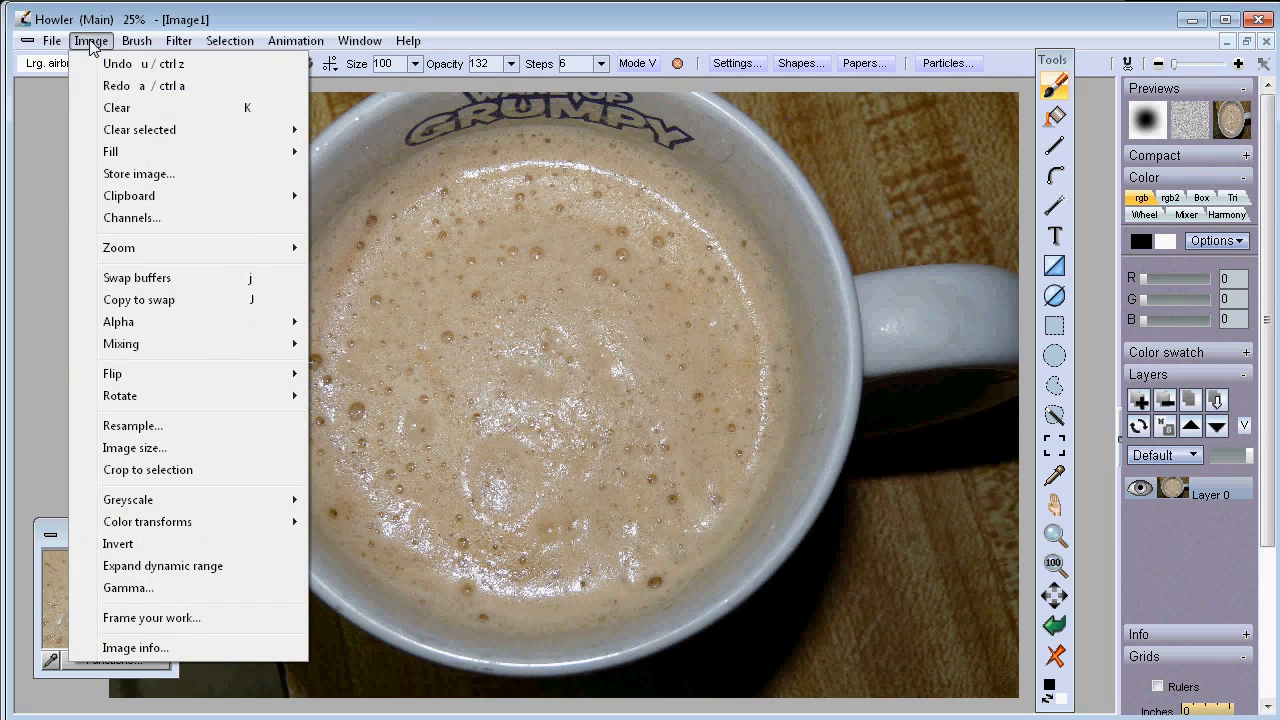
left_click(140, 174)
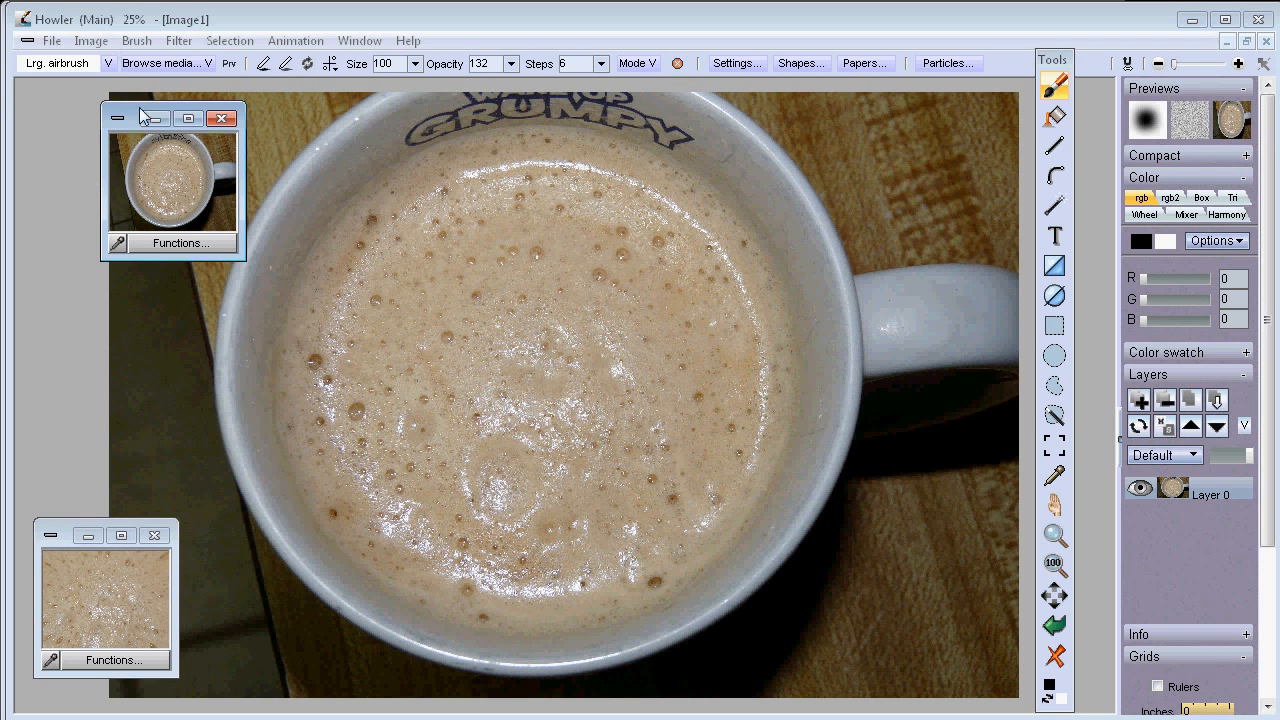
left_click_drag(130, 116, 50, 363)
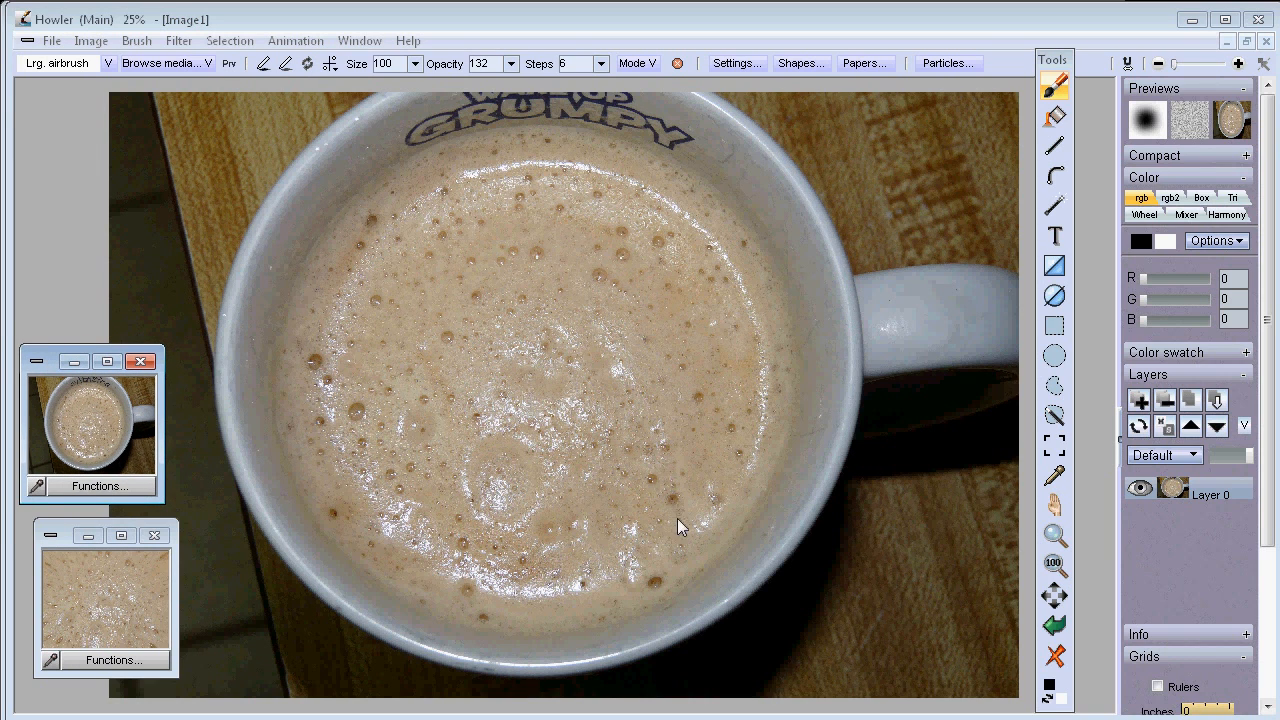
Restore the enlarged foam without fisheye correction, store that image, and place its thumbnail above the stored mug photo.
left_click(1056, 626)
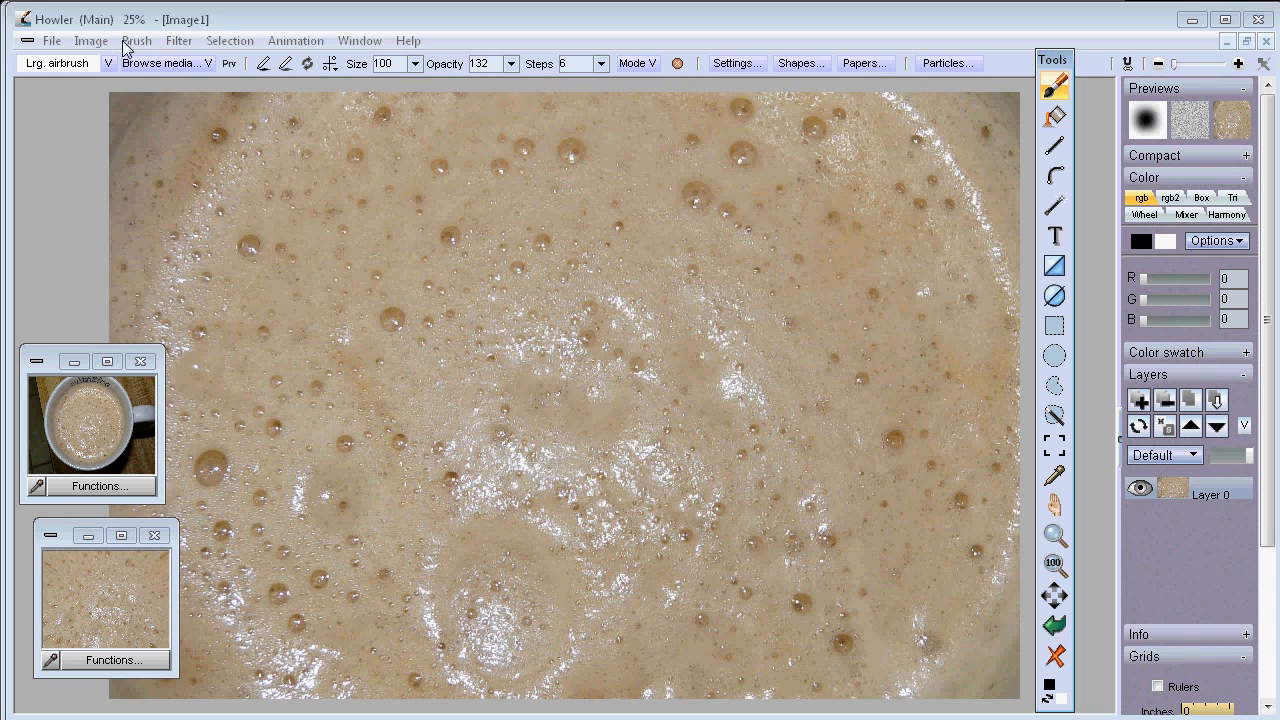
left_click(92, 41)
mouse_move(147, 197)
left_click(145, 175)
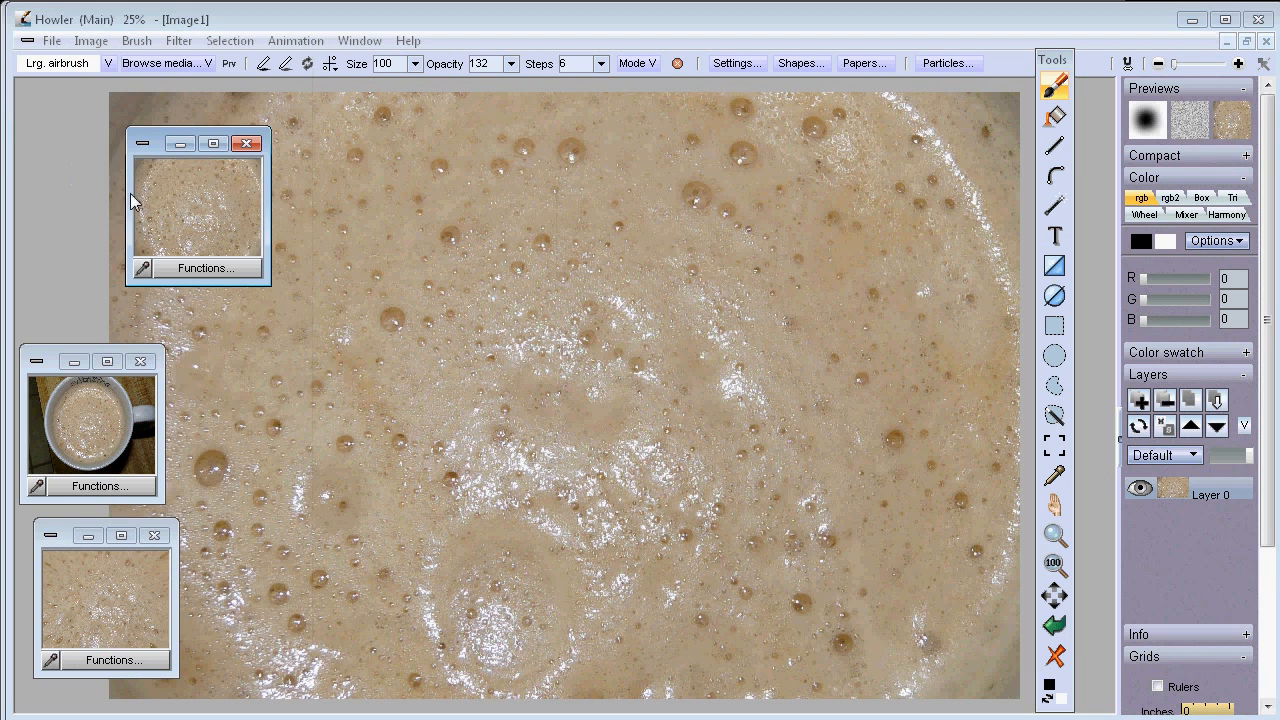
left_click_drag(157, 146, 38, 210)
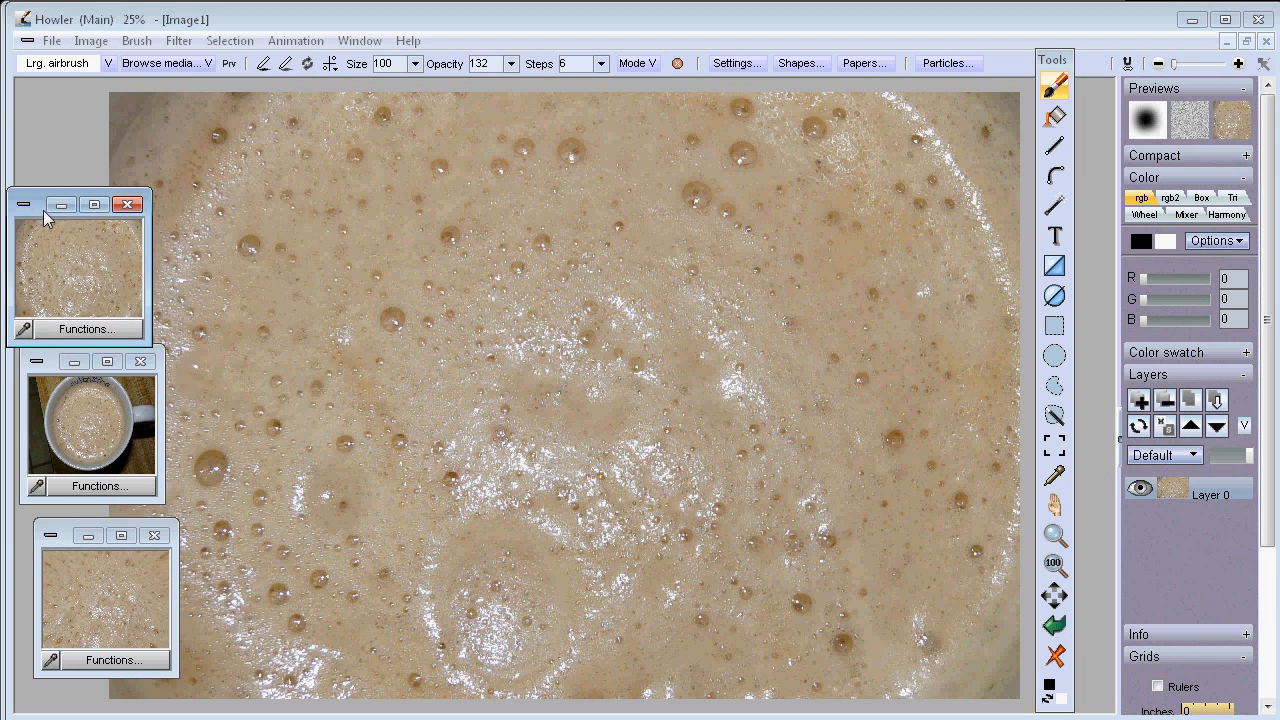
Minimise the thumbnails of the stored enlarged foam and mug photo, and place the fisheye-corrected foam's thumbnail beside the image's lower edge.
left_click(64, 205)
mouse_move(56, 362)
left_mouse_down()
mouse_move(58, 714)
mouse_move(76, 542)
mouse_move(62, 48)
mouse_move(40, 30)
mouse_move(42, 379)
mouse_move(48, 344)
left_mouse_up()
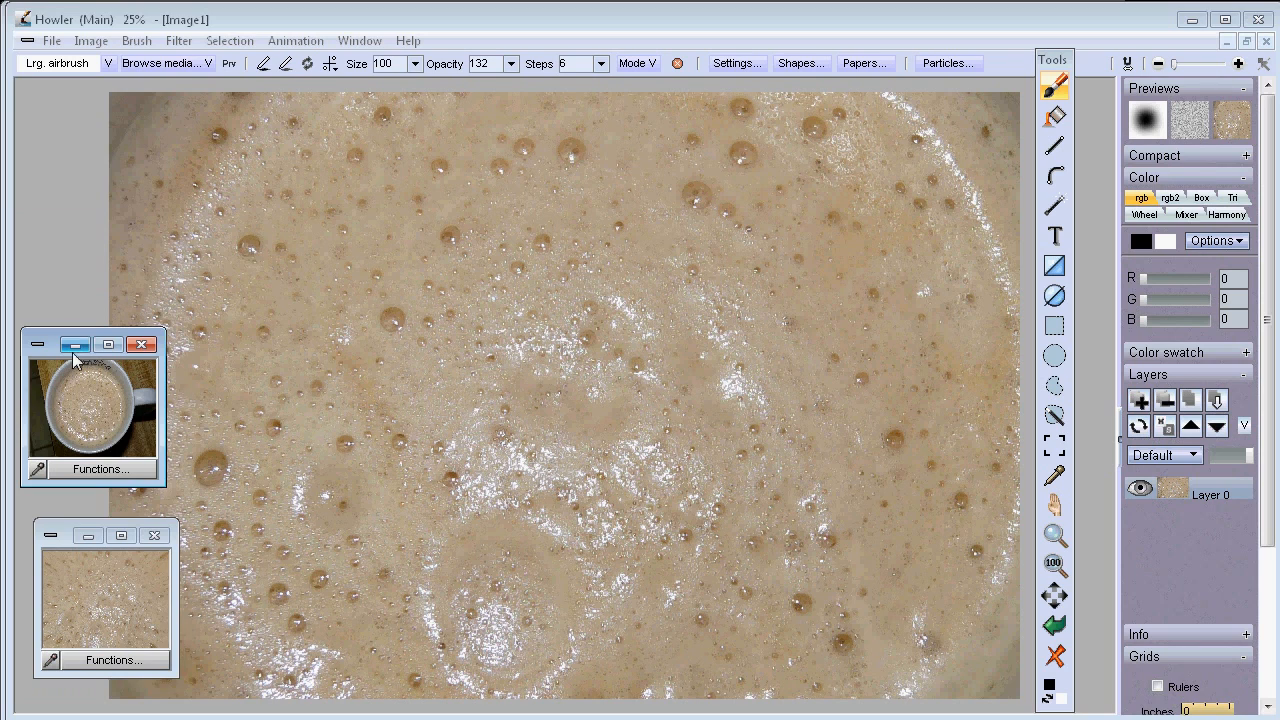
left_click(72, 344)
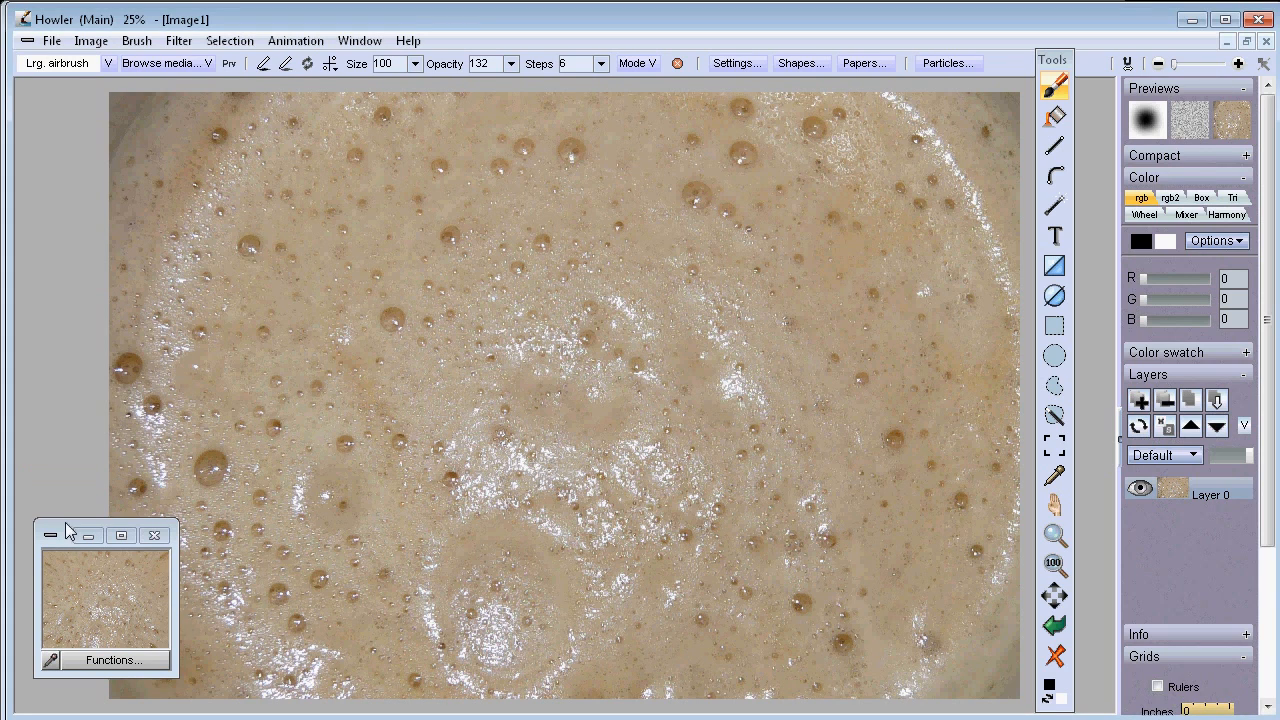
left_click_drag(64, 531, 49, 529)
left_click(50, 20)
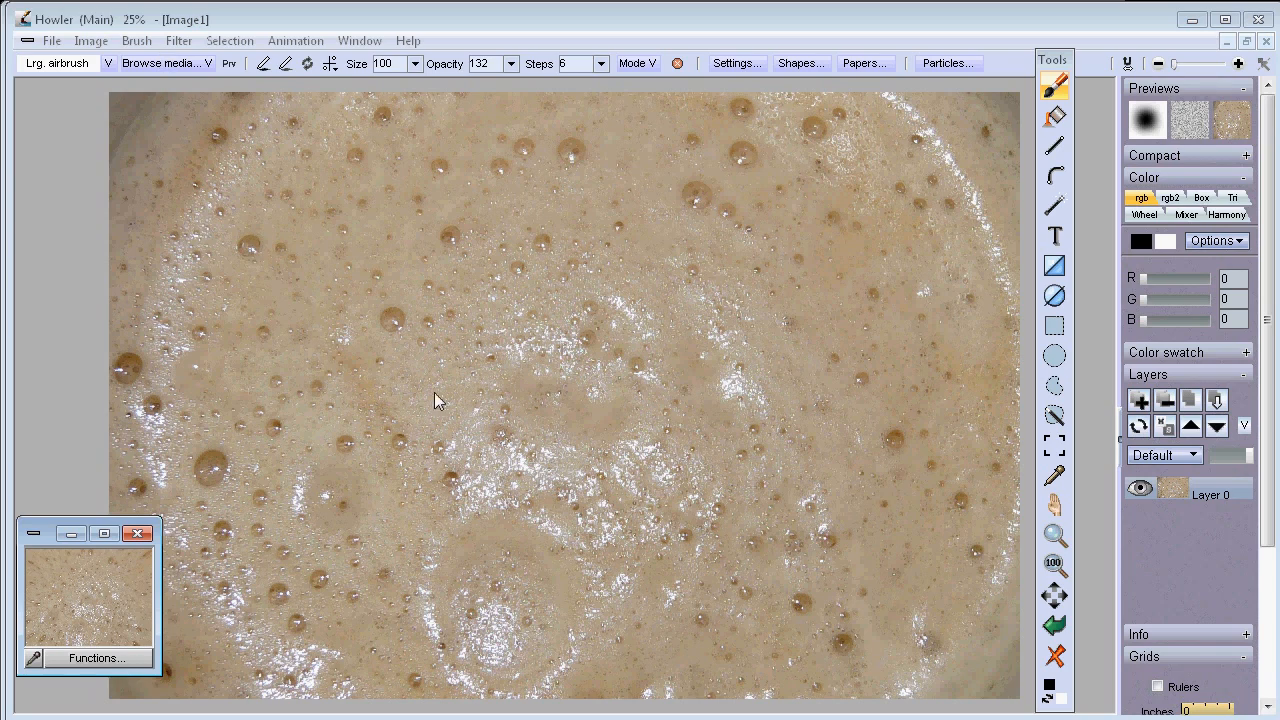
left_click_drag(329, 264, 205, 103)
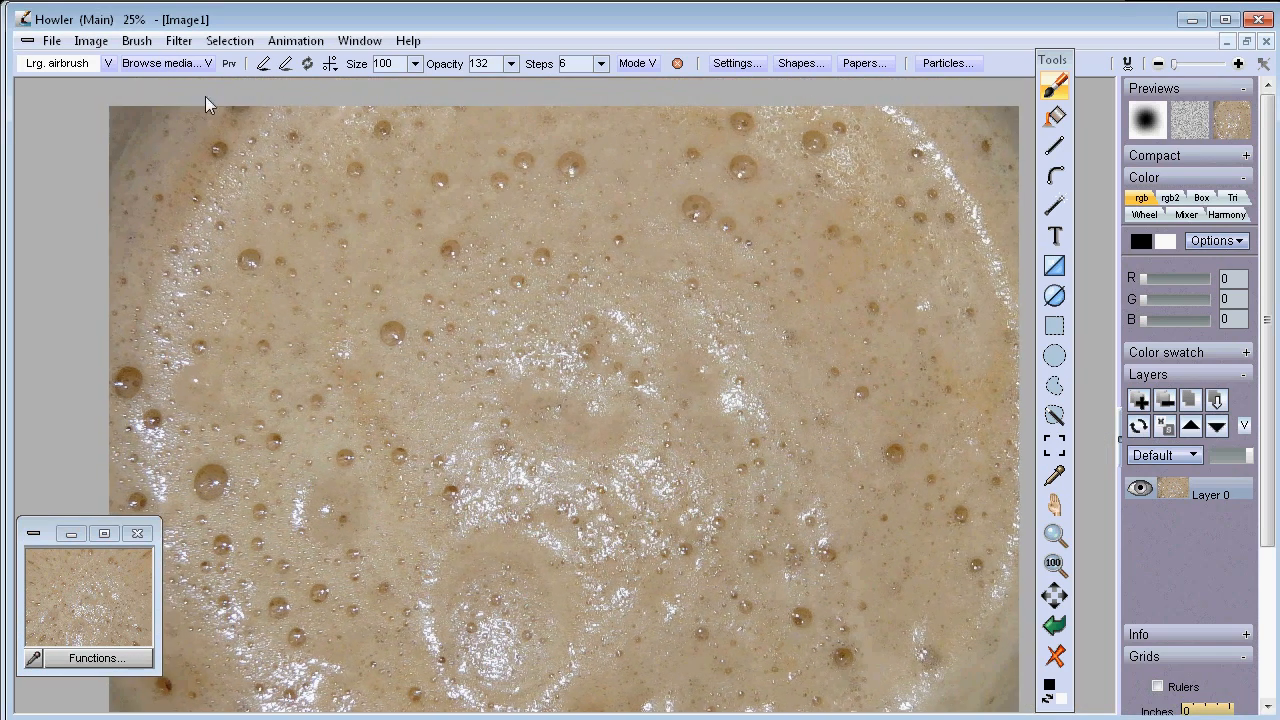
Resize the enlarged foam image to half size, 1824 by 1216 pixels, using nearest-neighbour scaling.
left_click(97, 45)
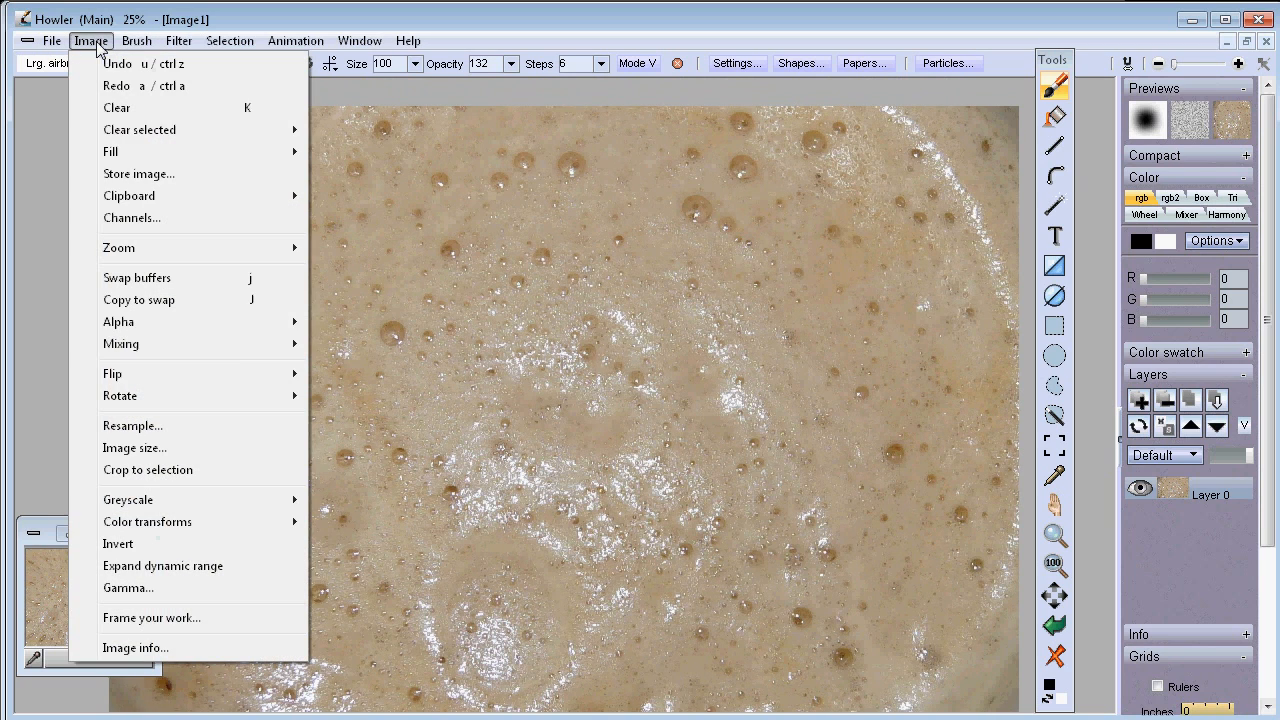
mouse_move(152, 505)
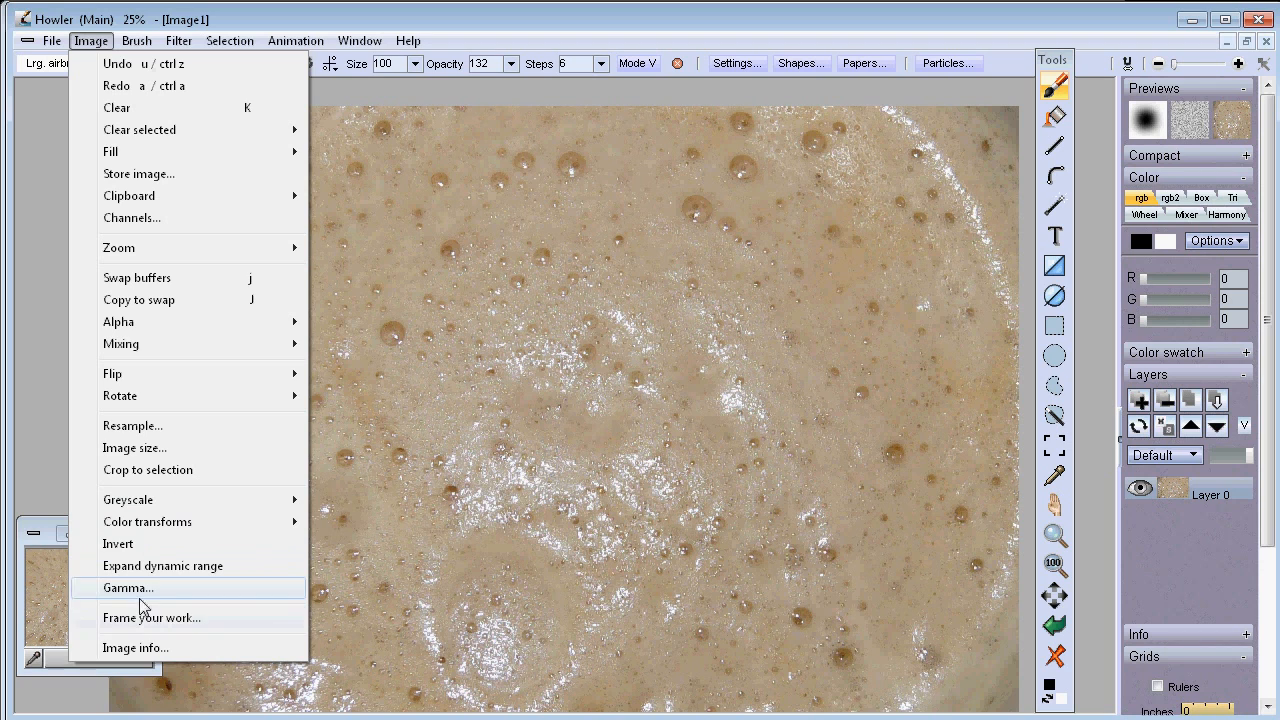
left_click(155, 447)
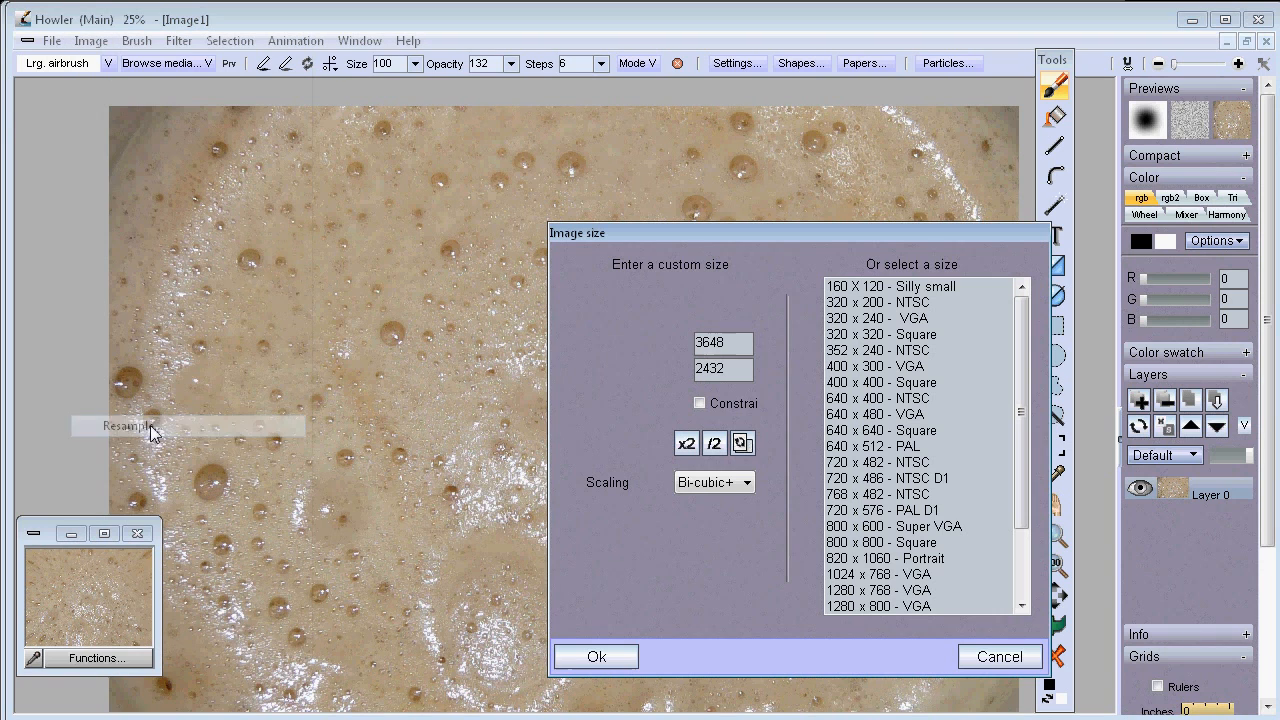
left_click_drag(729, 349, 632, 352)
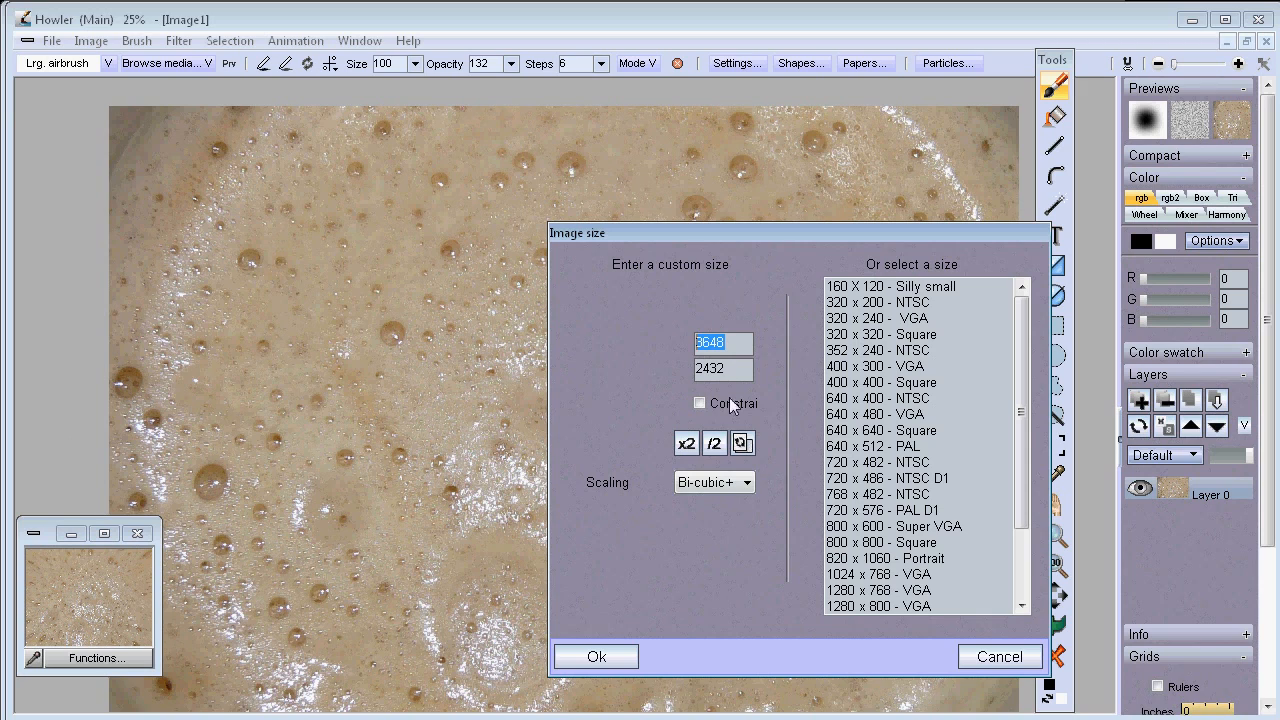
left_click(713, 446)
left_click(712, 482)
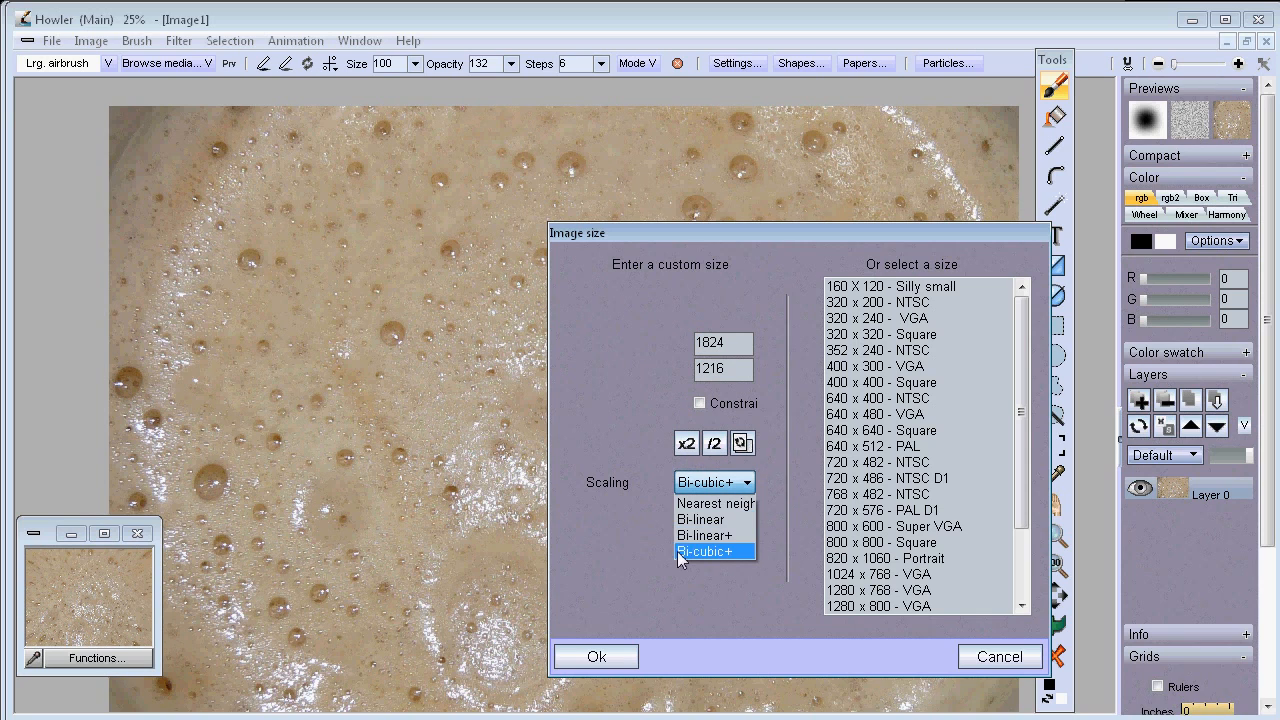
left_click(704, 503)
left_click(621, 655)
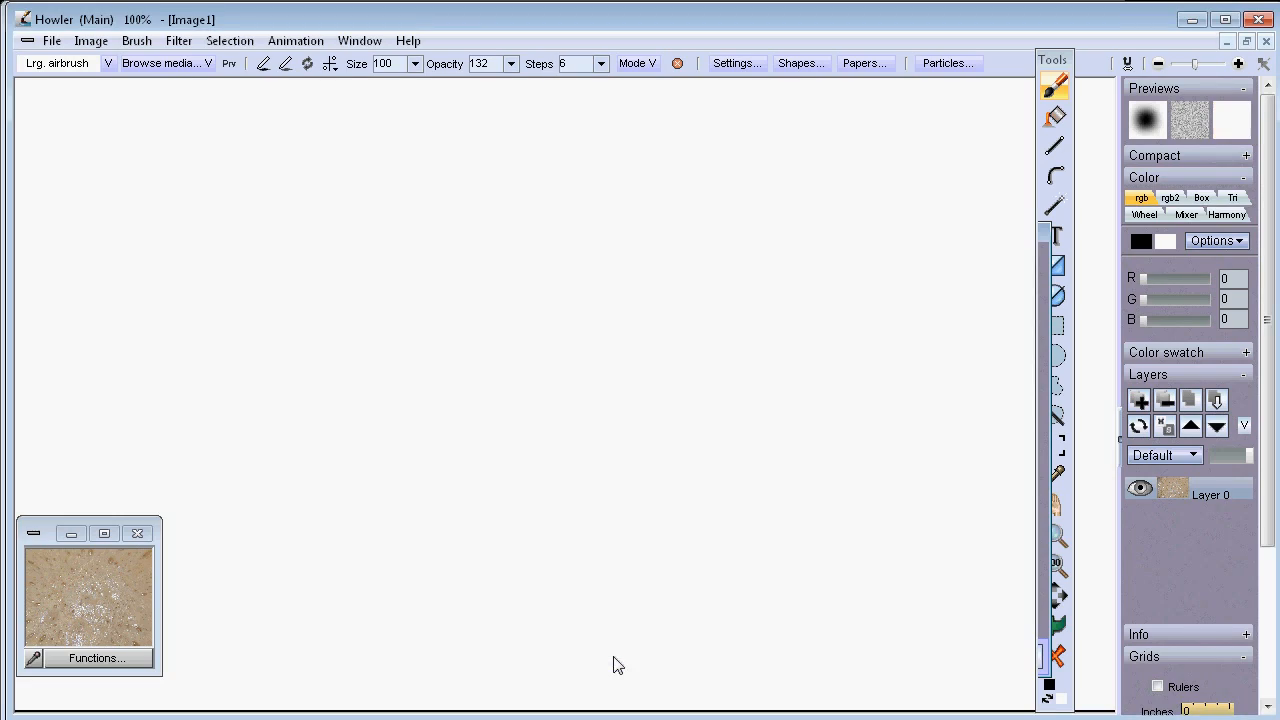
scroll(434, 347, "down", 4)
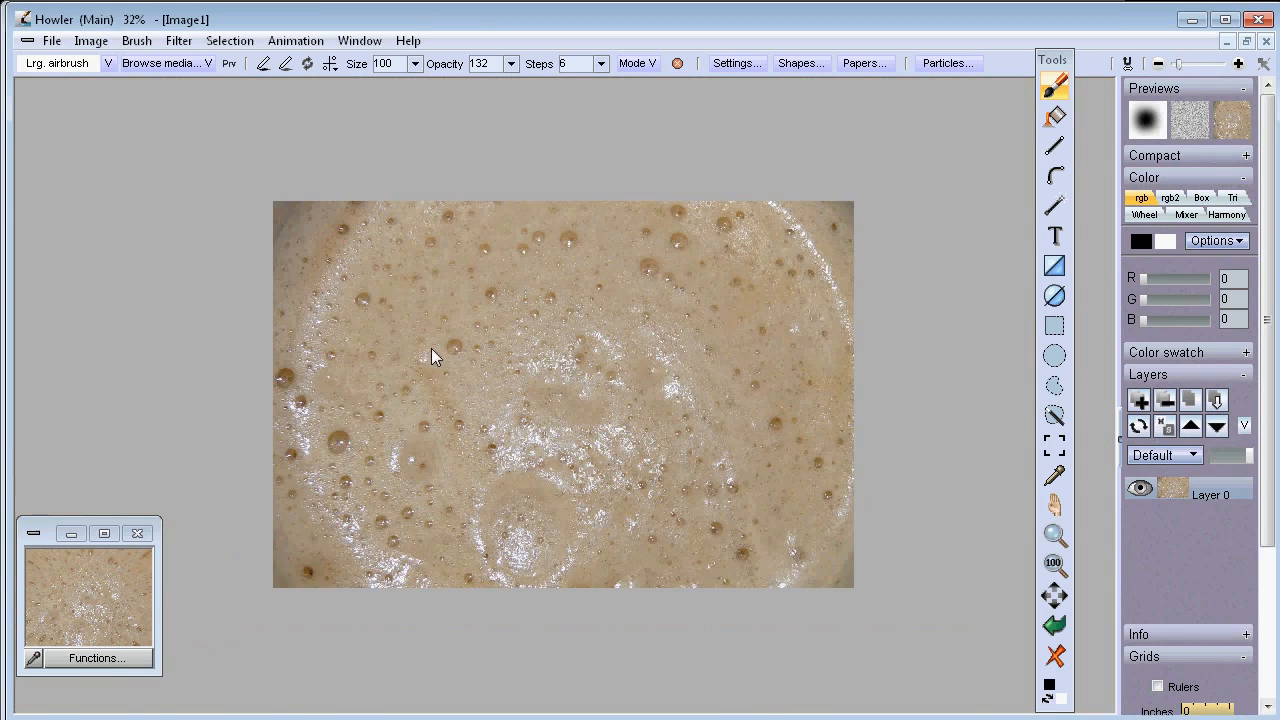
scroll(431, 348, "up", 1)
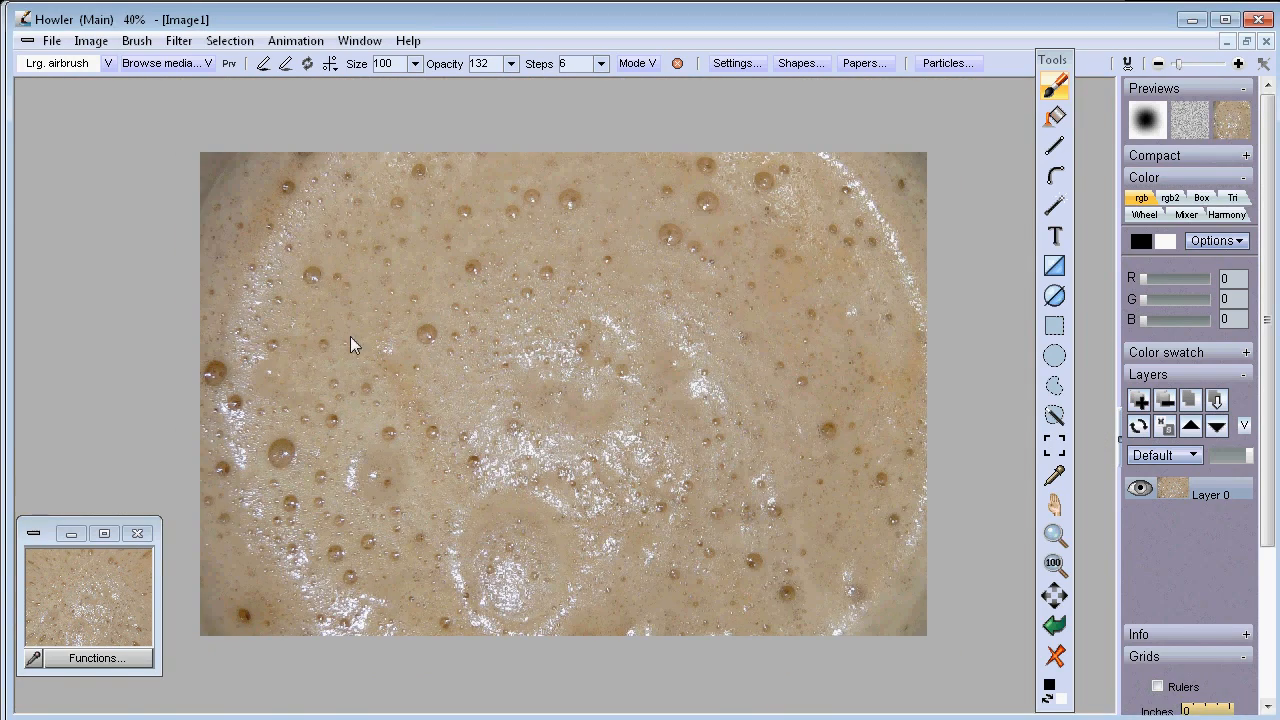
Try the Spherize transform on the half-size foam image.
left_click(186, 44)
mouse_move(234, 208)
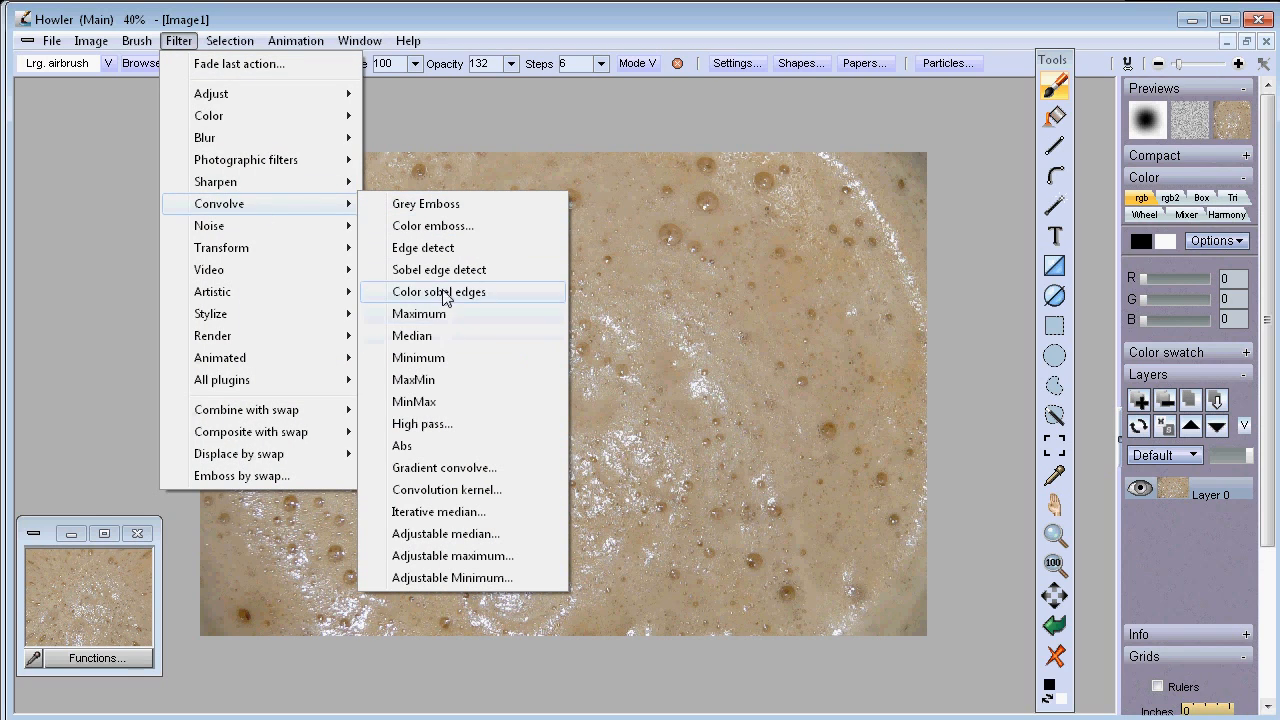
mouse_move(278, 225)
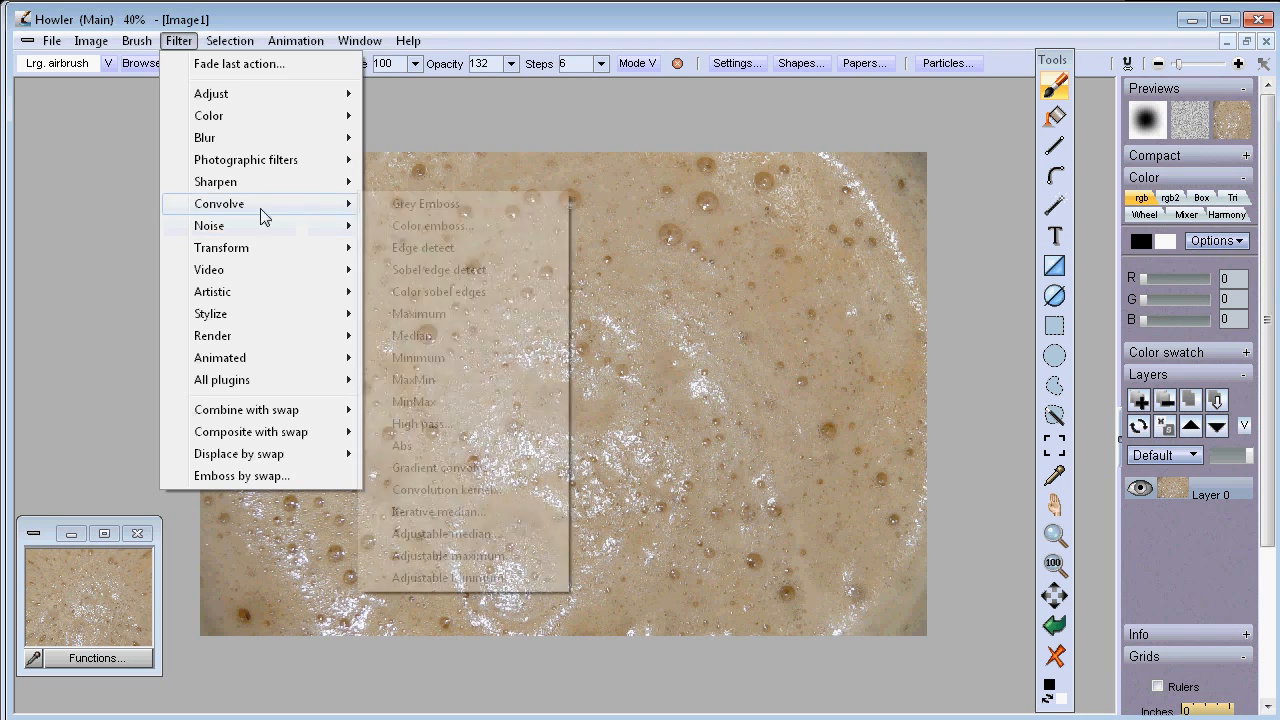
mouse_move(290, 247)
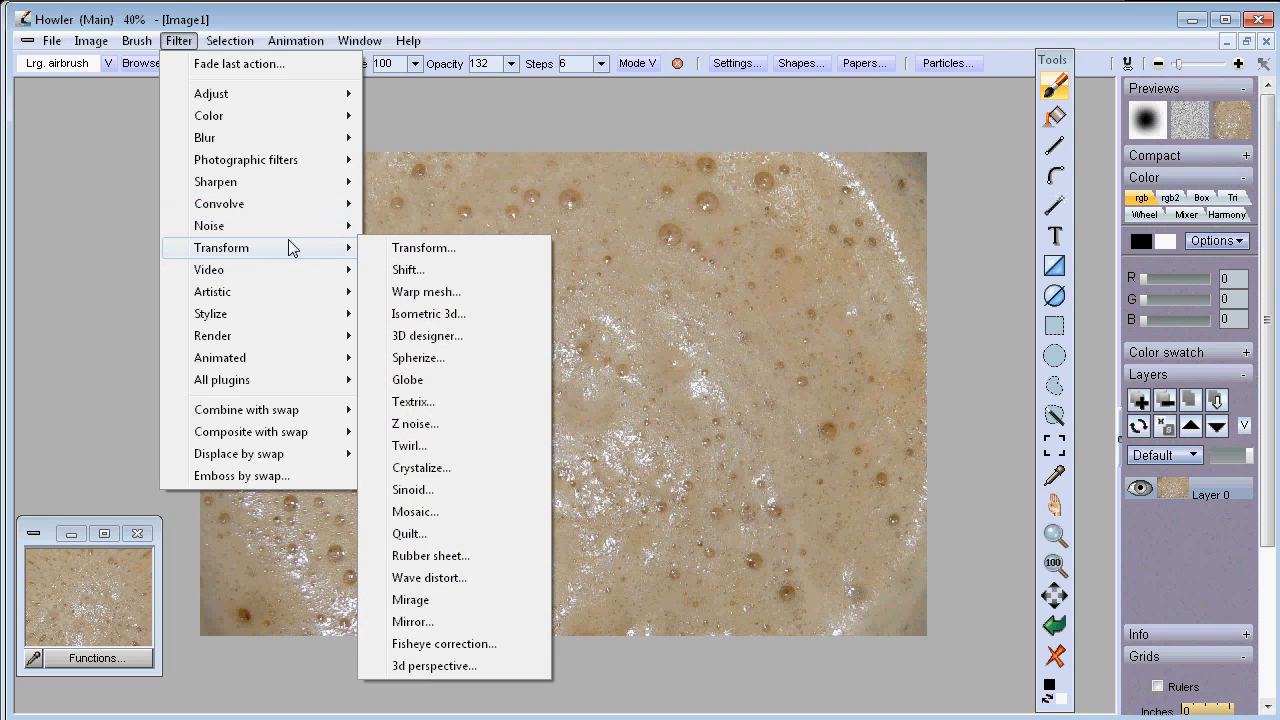
left_click(442, 358)
left_click_drag(526, 142, 875, 245)
left_click(1140, 694)
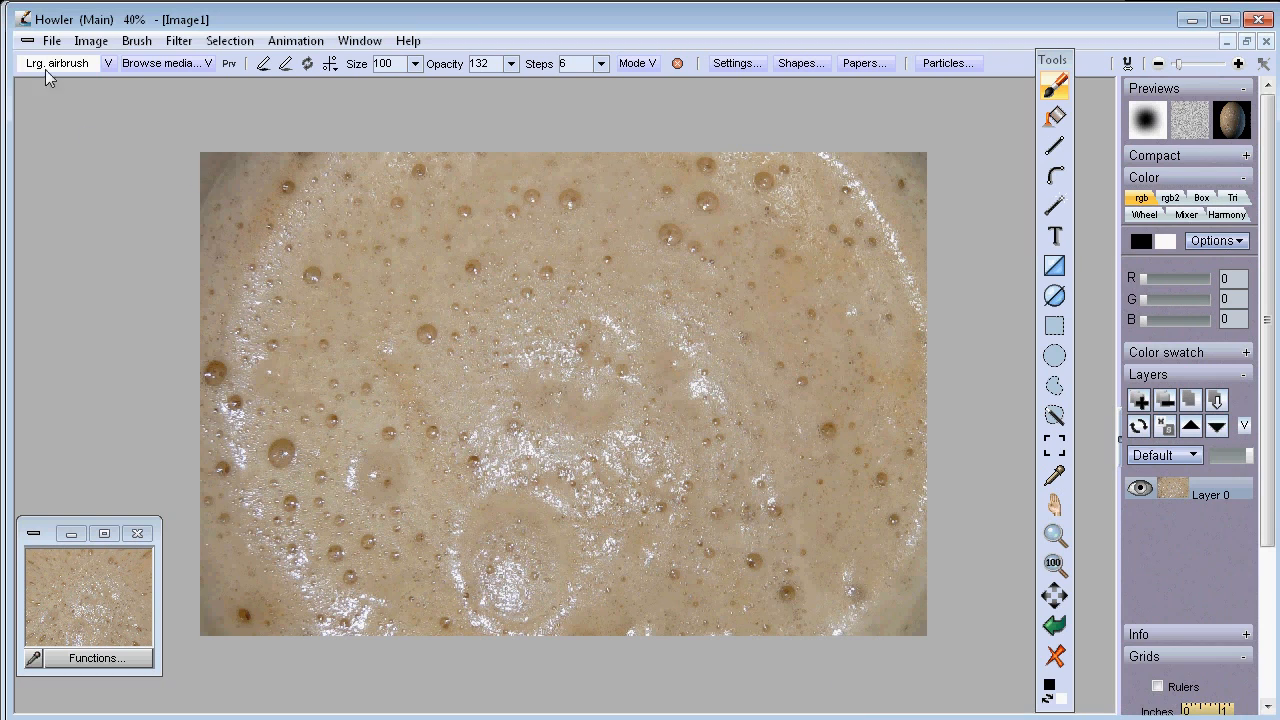
Store the half-size foam image, and close the fisheye-corrected foam's thumbnail to put the new one in its place.
left_click(91, 41)
left_click(215, 172)
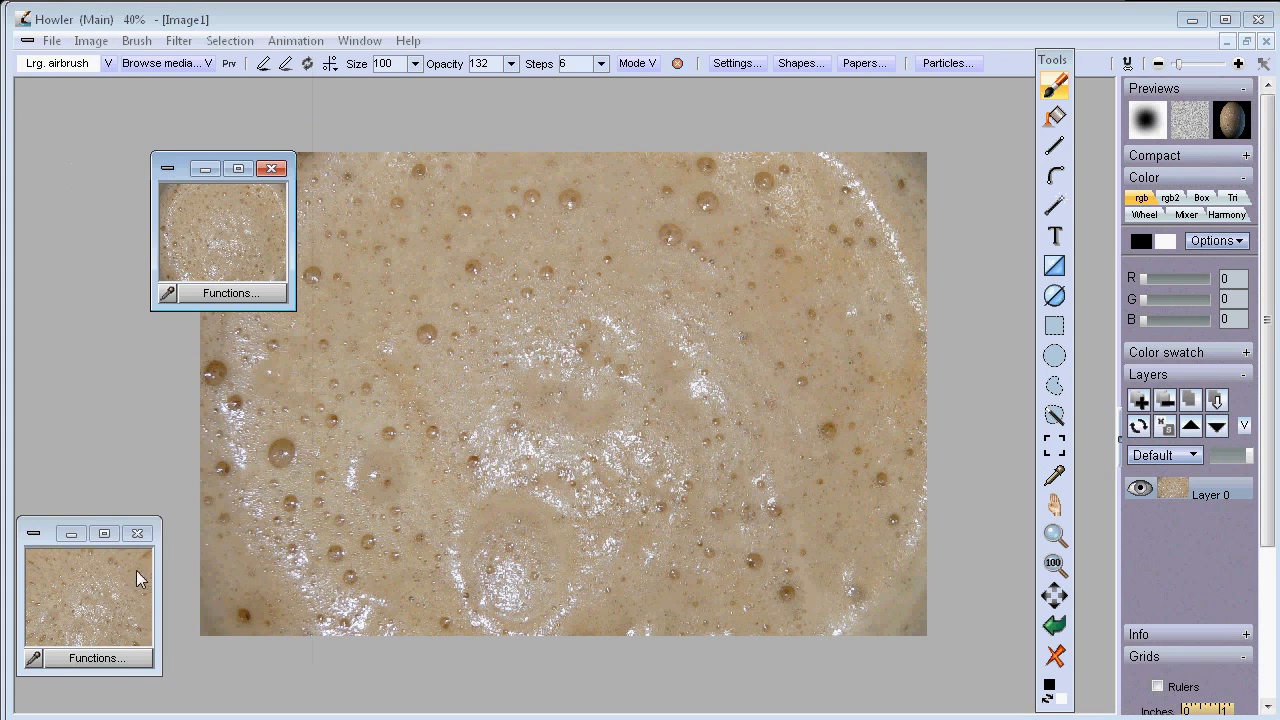
left_click(138, 535)
left_click_drag(179, 170, 56, 548)
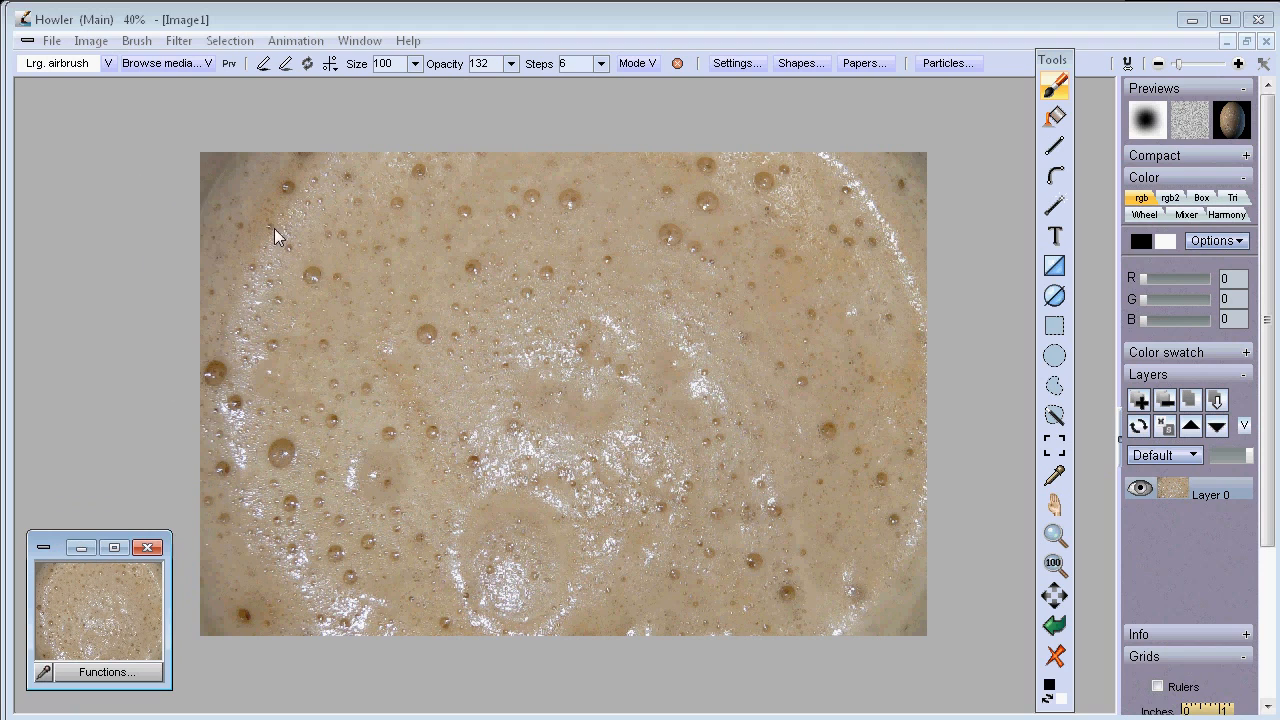
Open the Lighting tool on the foam image, place the first light in the preview's upper-left area and adjust its strength.
left_click_drag(274, 263, 451, 286)
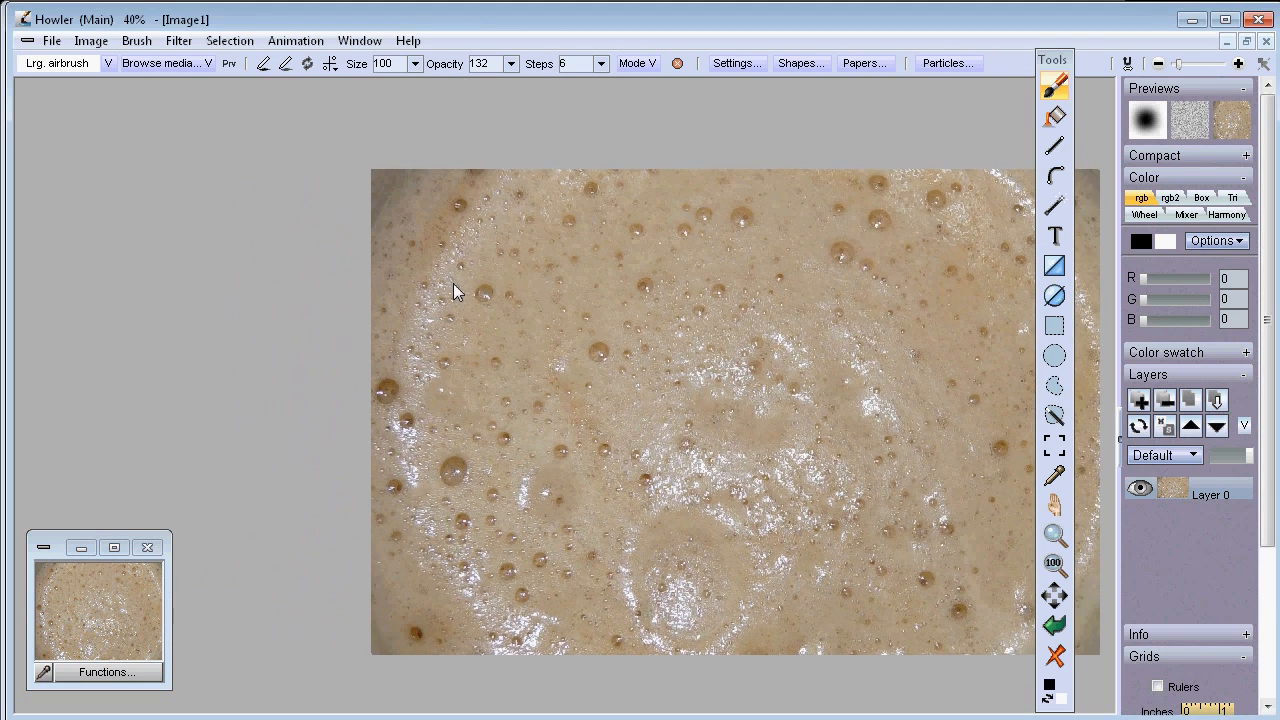
left_click(179, 40)
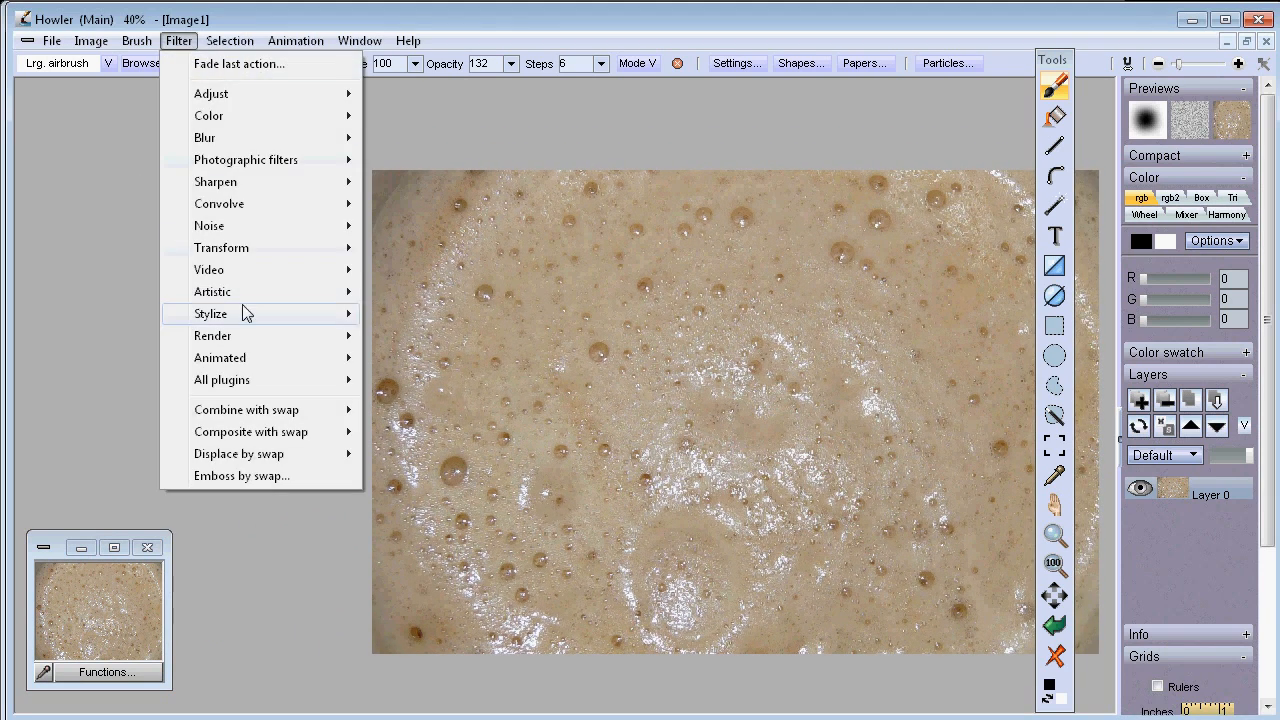
mouse_move(245, 314)
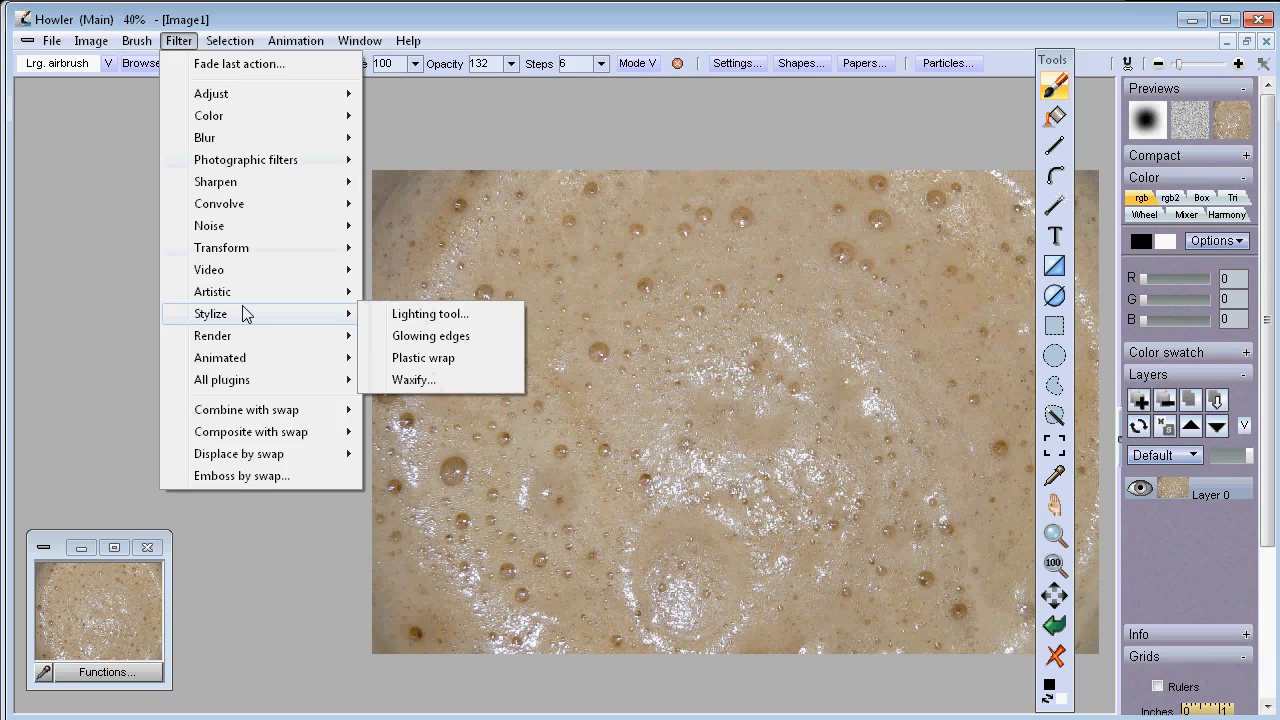
left_click(443, 320)
left_click_drag(446, 200, 280, 106)
mouse_move(130, 210)
left_mouse_down()
mouse_move(103, 186)
mouse_move(103, 200)
left_mouse_up()
left_click_drag(518, 252, 518, 219)
Add a second light, place it in the upper-right area of the preview and colour it dark yellow.
left_click(515, 162)
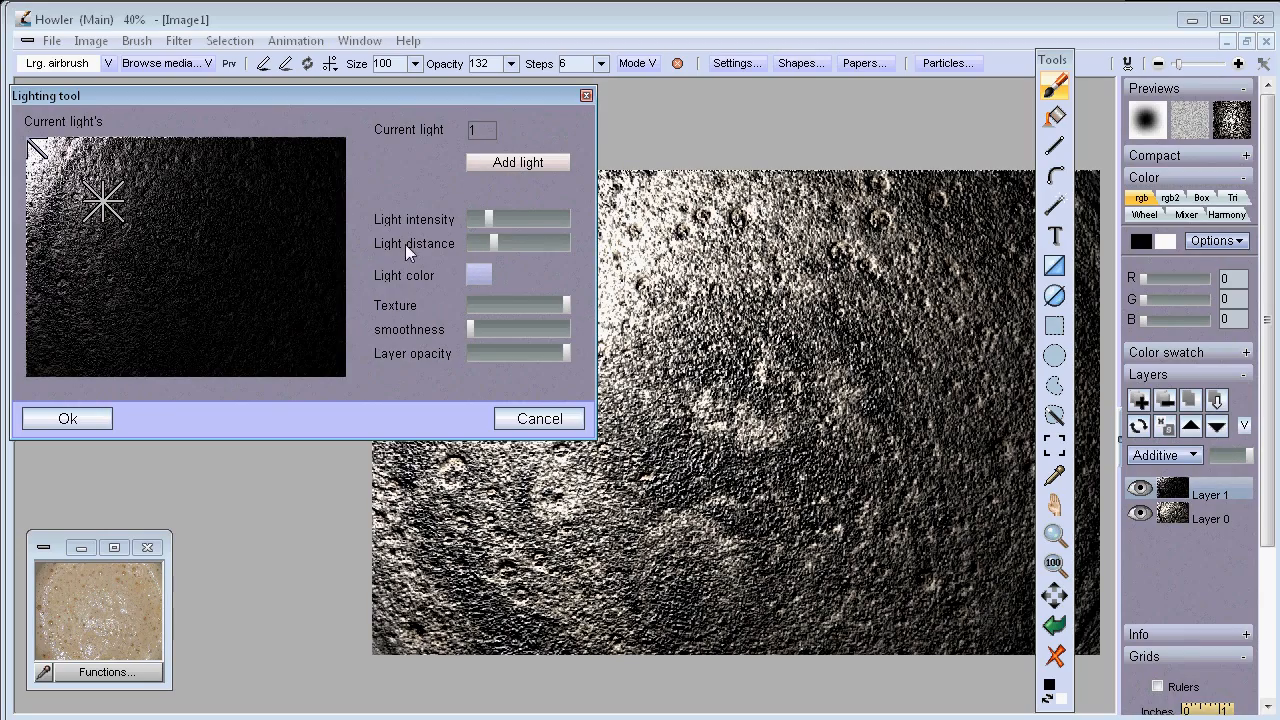
mouse_move(34, 152)
left_mouse_down()
mouse_move(214, 177)
mouse_move(294, 243)
mouse_move(200, 220)
mouse_move(243, 213)
left_mouse_up()
left_click(478, 276)
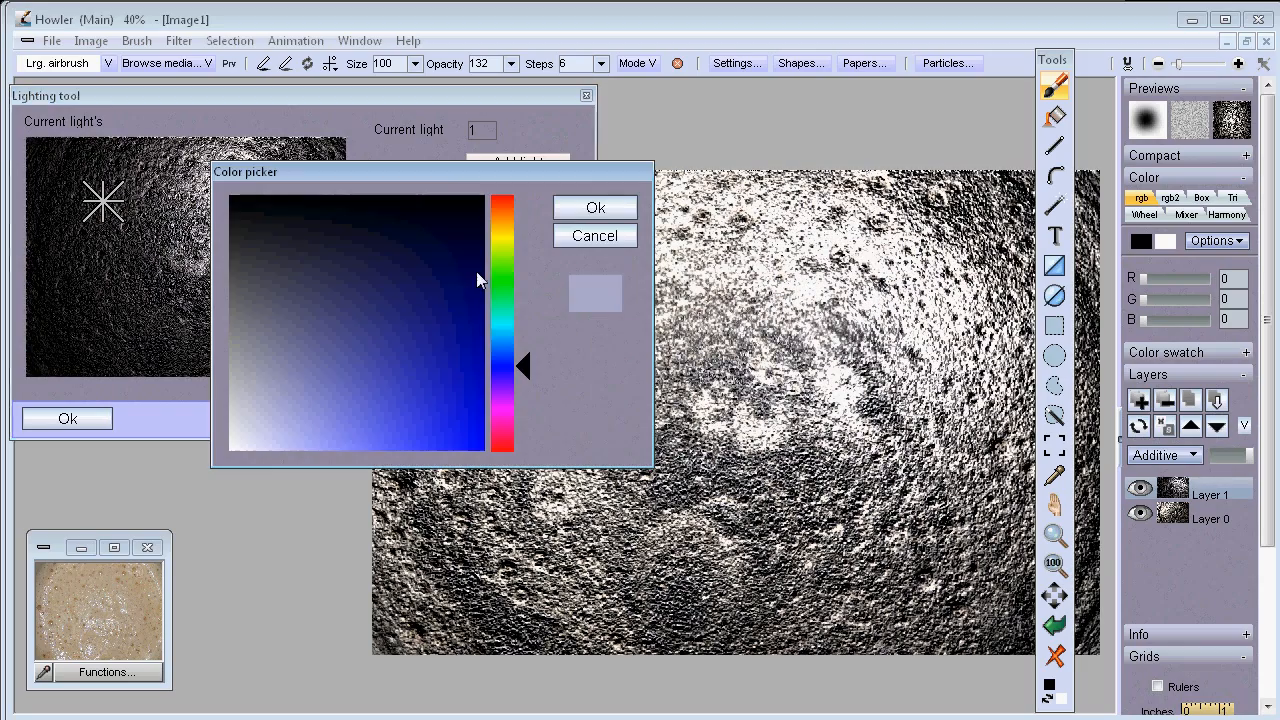
left_click(503, 234)
left_click(445, 300)
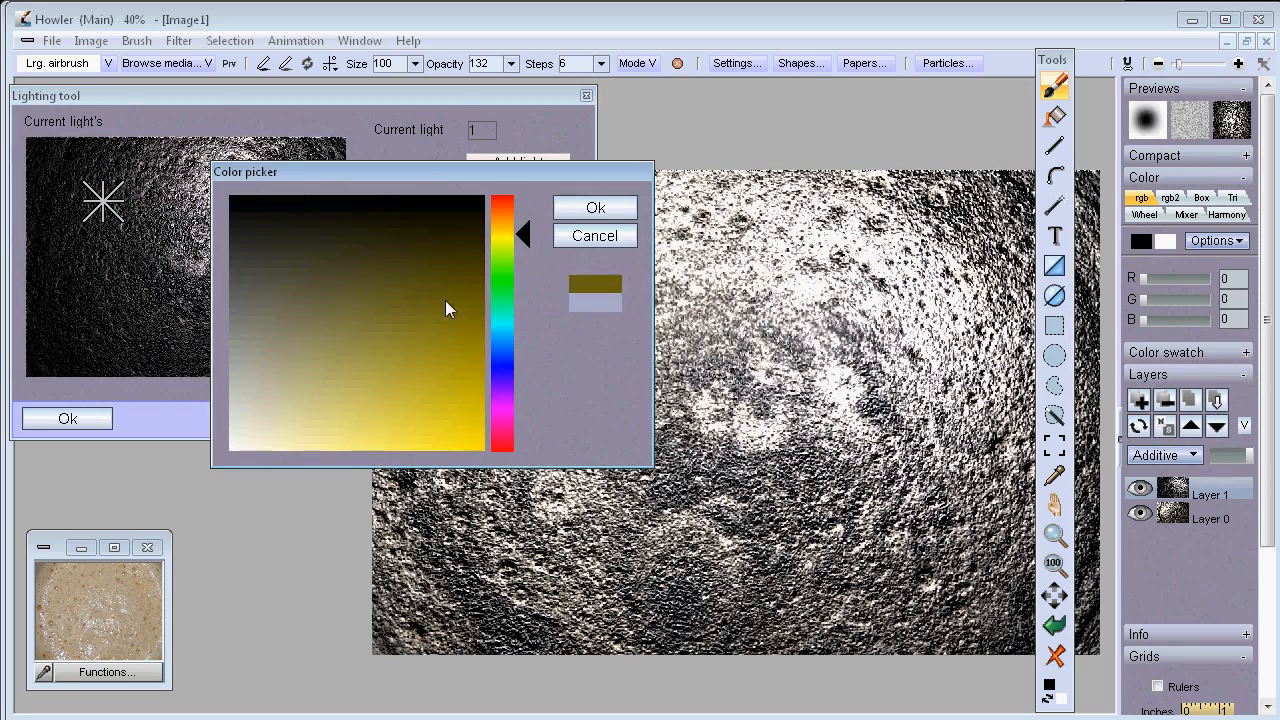
left_click(580, 212)
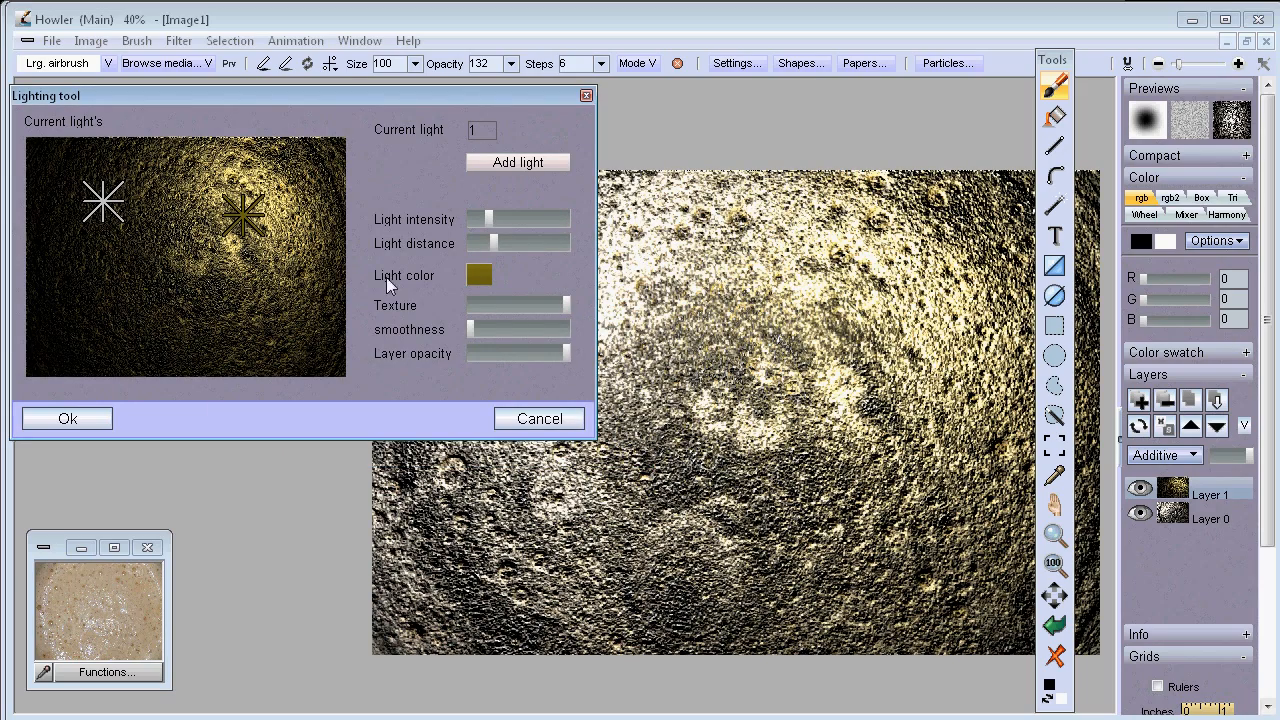
Raise the yellow light's smoothness to about three quarters of its range.
left_click_drag(493, 325, 482, 327)
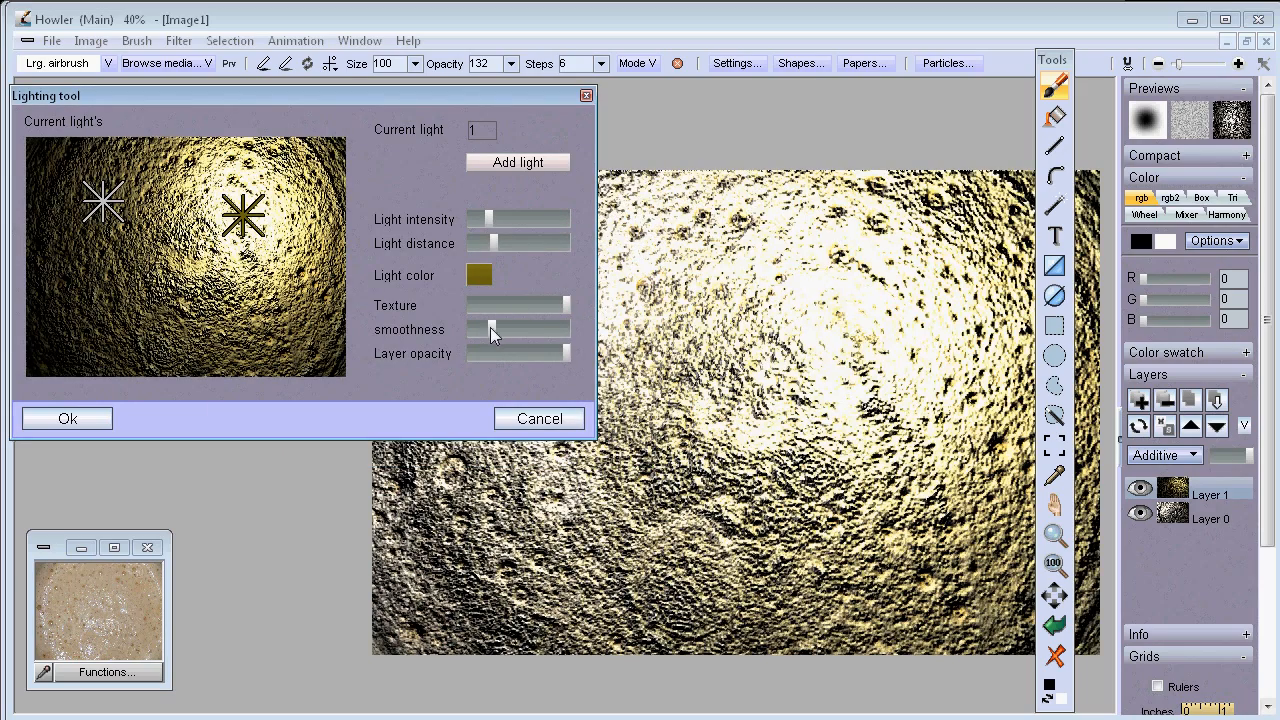
left_click(510, 330)
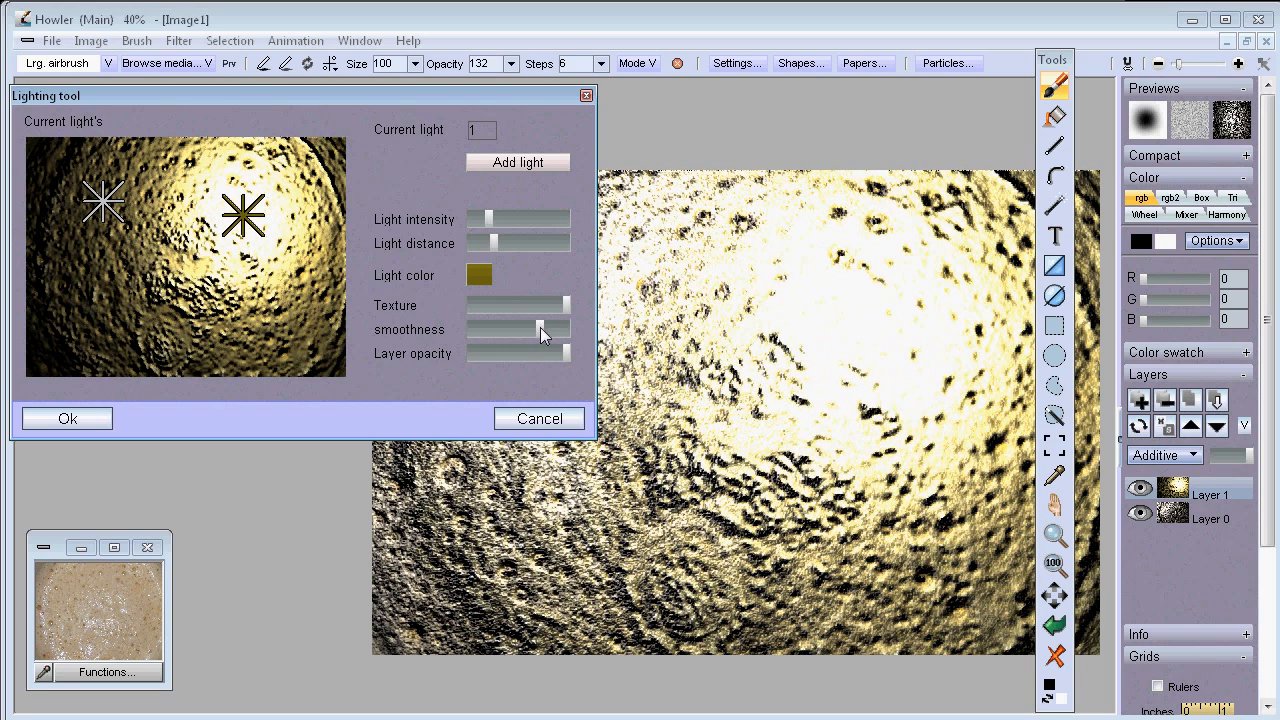
left_click_drag(559, 327, 546, 330)
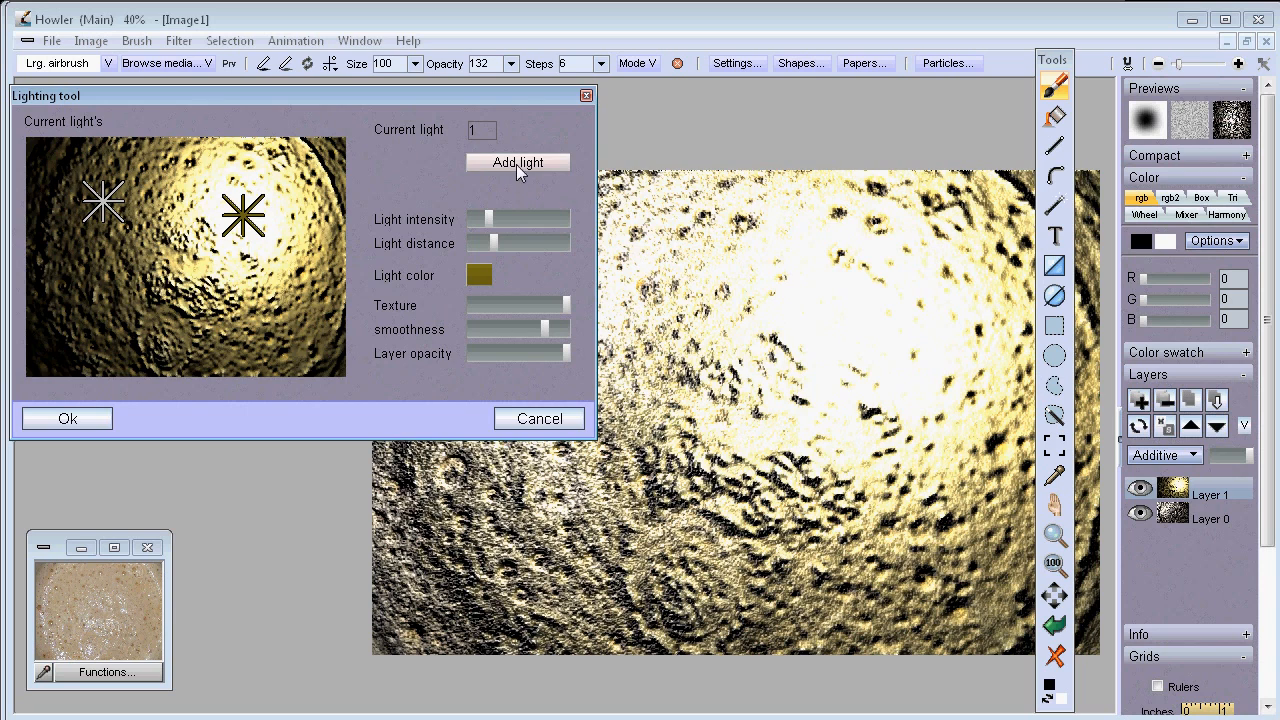
Add a third light, colour it muted purple and place it almost over the first light.
left_click(516, 164)
left_click(479, 275)
left_click(503, 210)
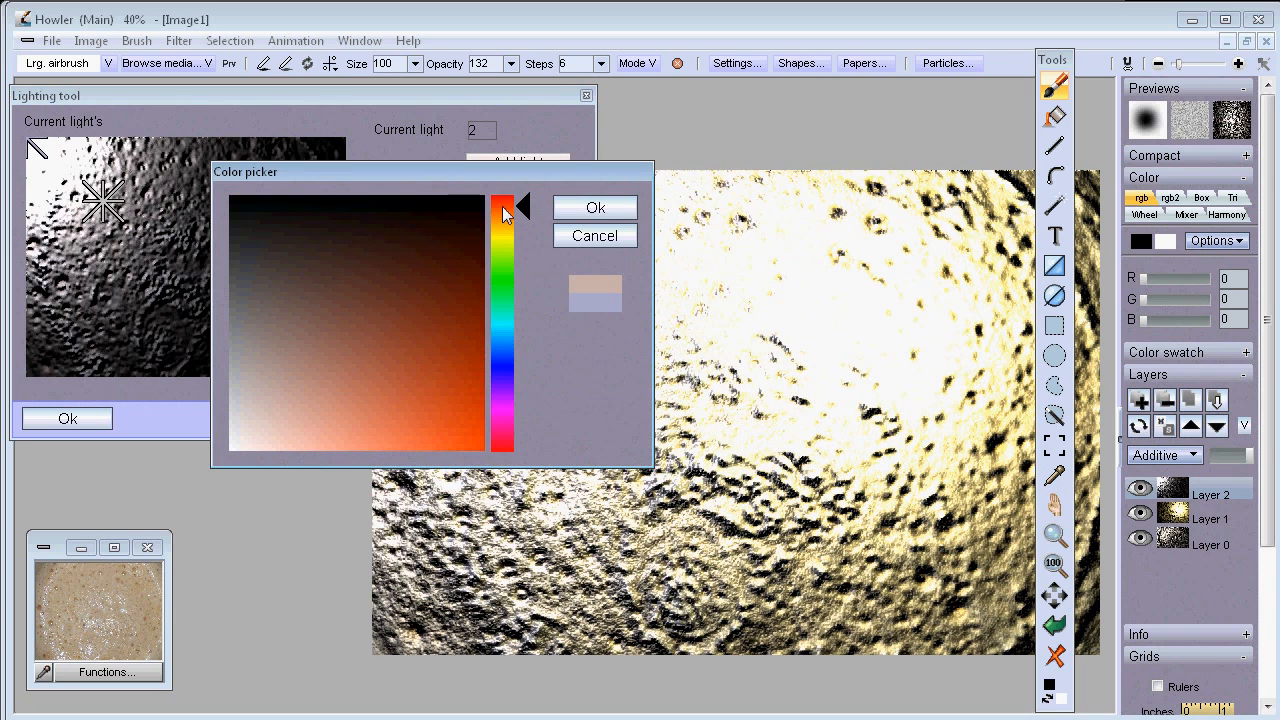
left_click(499, 408)
left_click(364, 318)
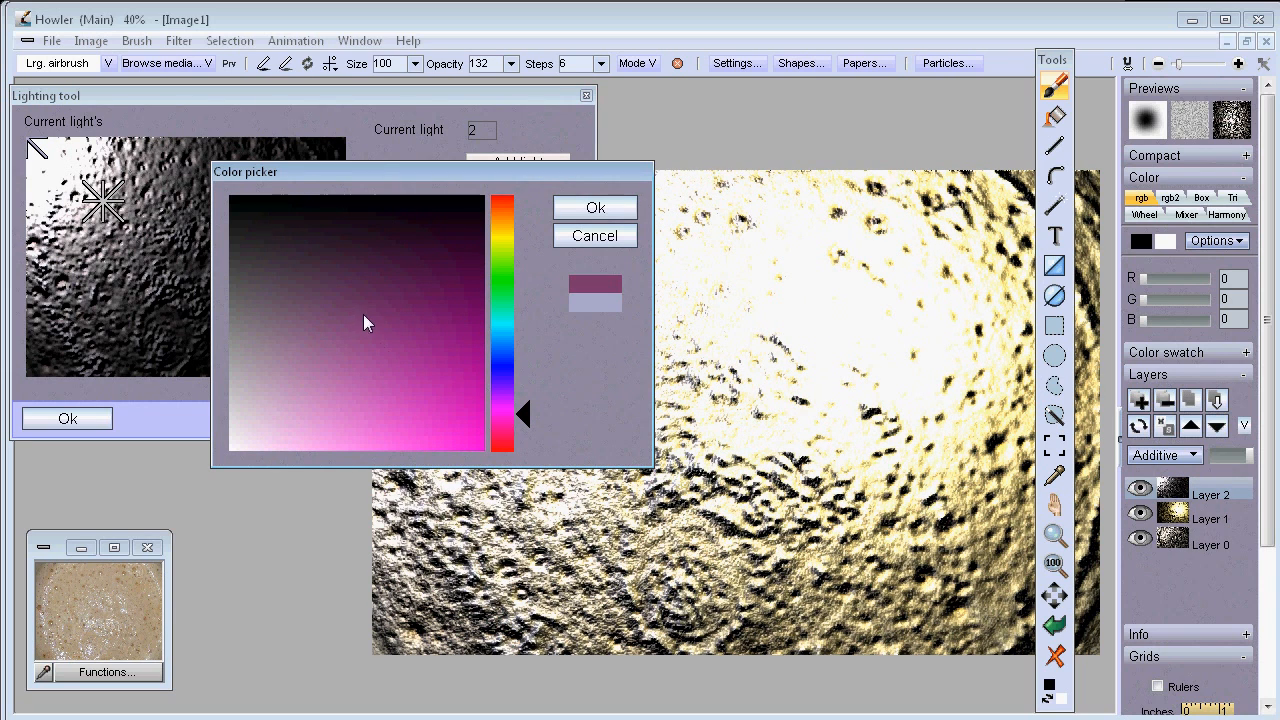
left_click(595, 207)
left_click(97, 208)
mouse_move(97, 217)
left_mouse_down()
mouse_move(78, 184)
mouse_move(92, 197)
left_mouse_up()
Increase the purple light's distance slightly, lower its smoothness to about a quarter of its range, and apply the lighting.
mouse_move(510, 240)
left_mouse_down()
mouse_move(531, 245)
mouse_move(508, 246)
left_mouse_up()
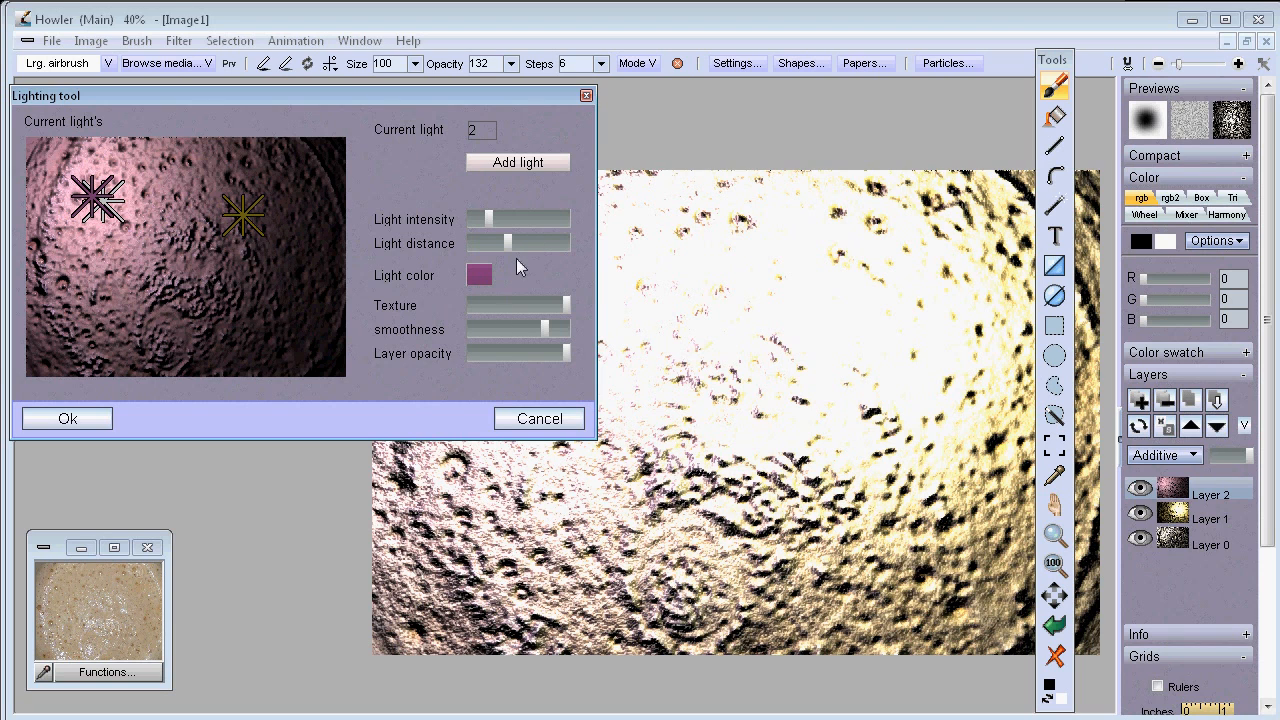
left_click(498, 329)
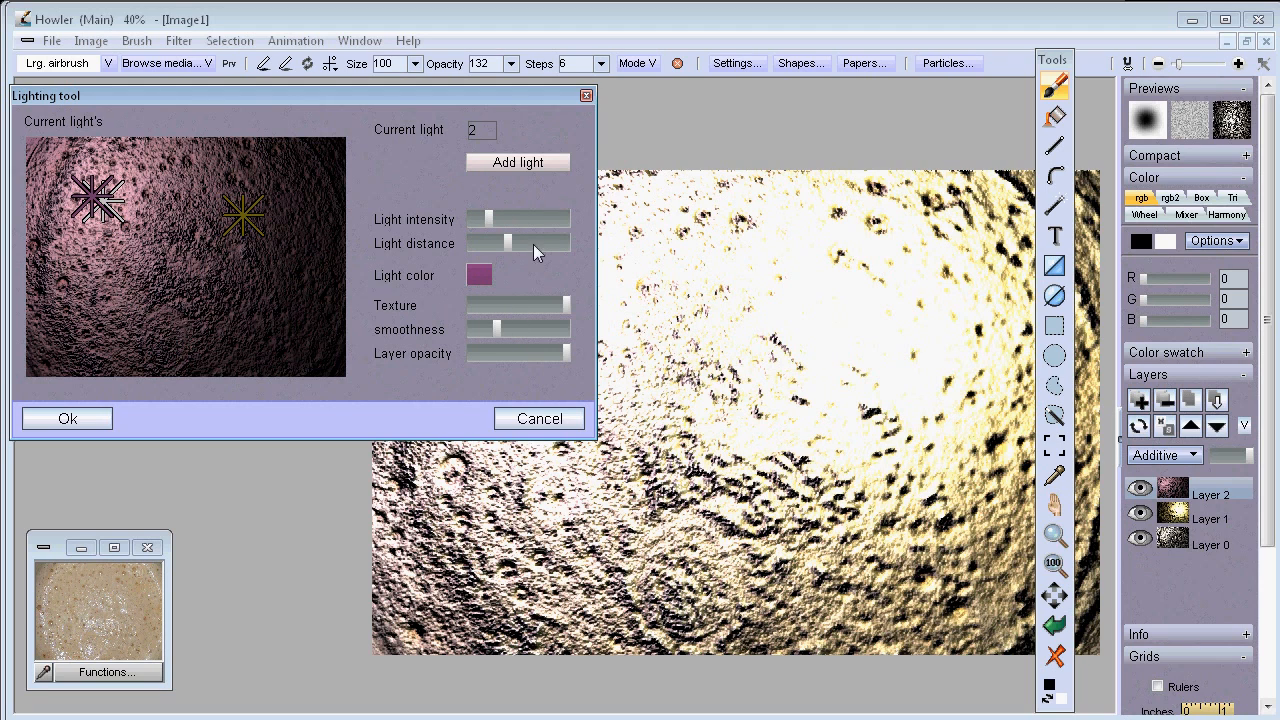
left_click(67, 418)
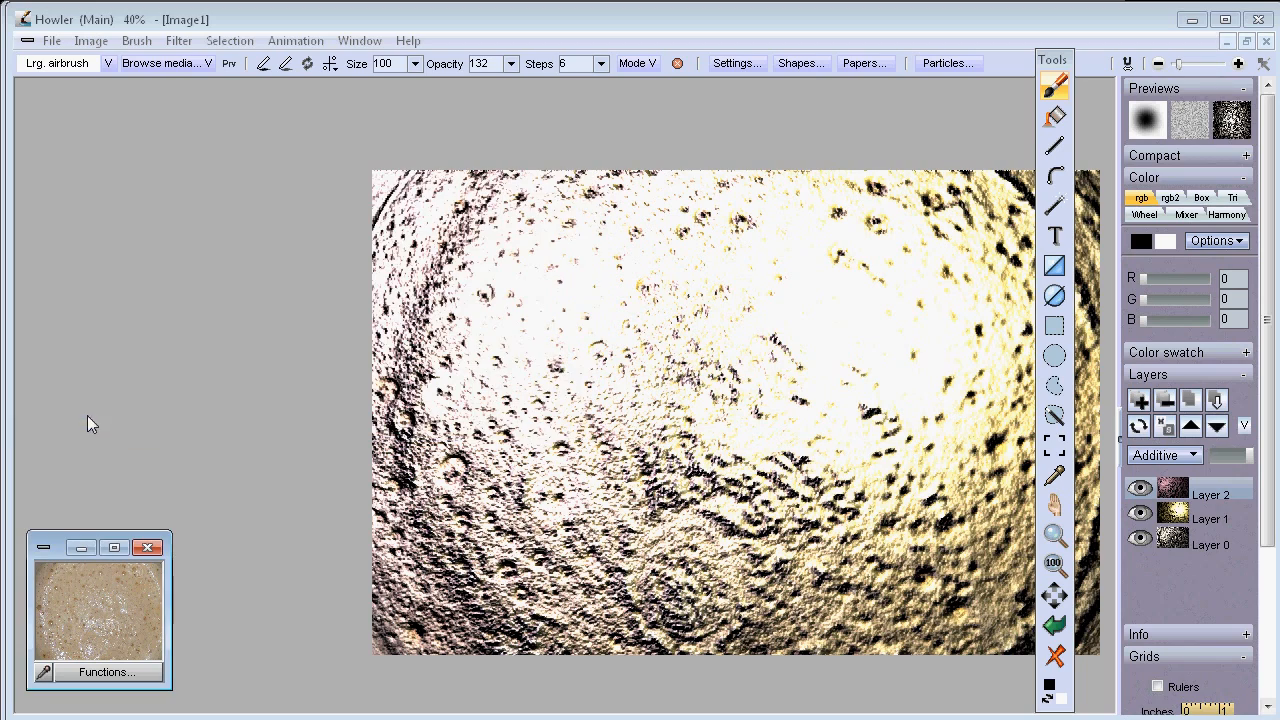
Select the yellow light's layer, Layer 1, and reduce its opacity to about zero.
left_click_drag(702, 429, 505, 397)
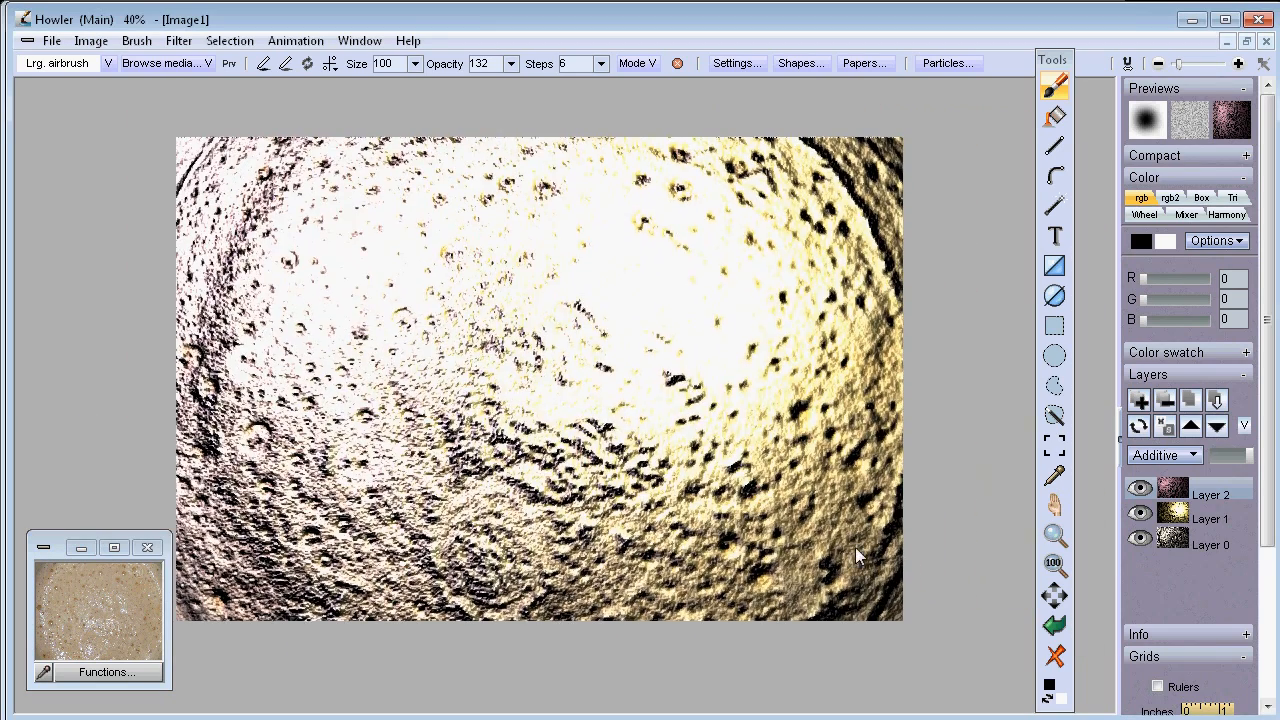
left_click(1220, 513)
left_click_drag(1246, 458, 1213, 455)
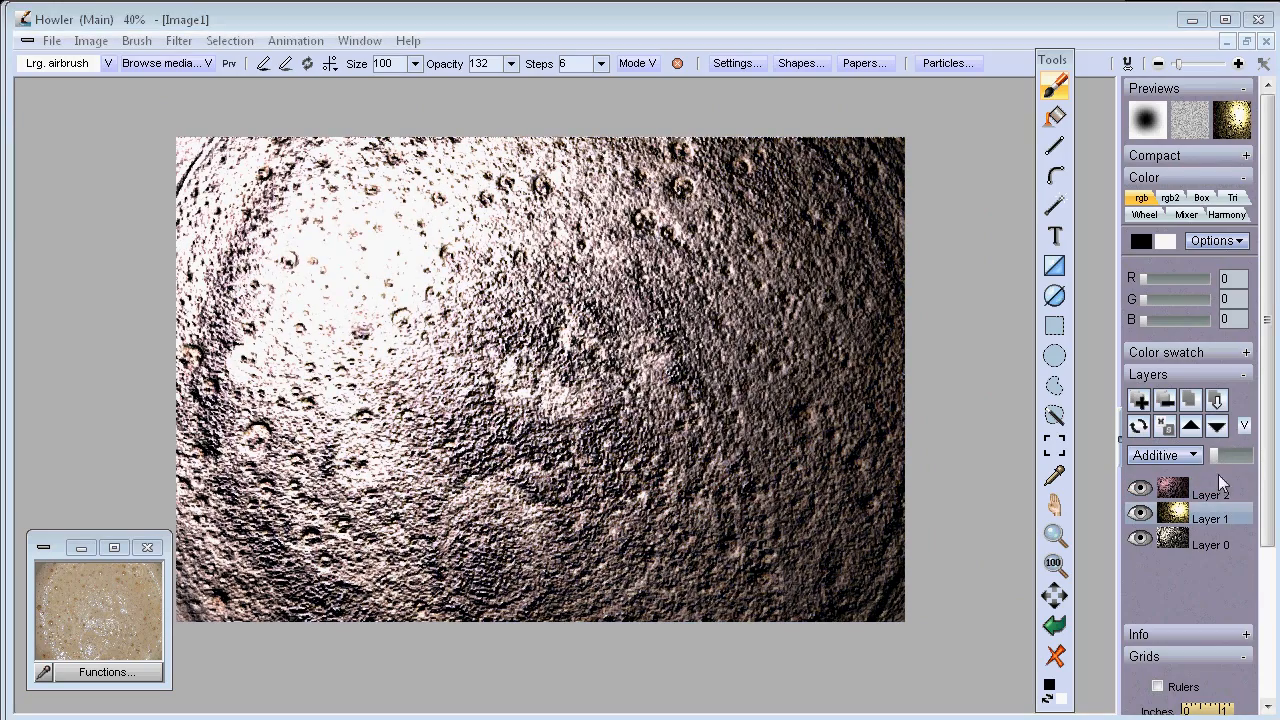
Reduce Layer 2's opacity to about zero and raise Layer 1's opacity to about a third of its range.
left_click(1213, 495)
left_click_drag(1246, 457, 1214, 458)
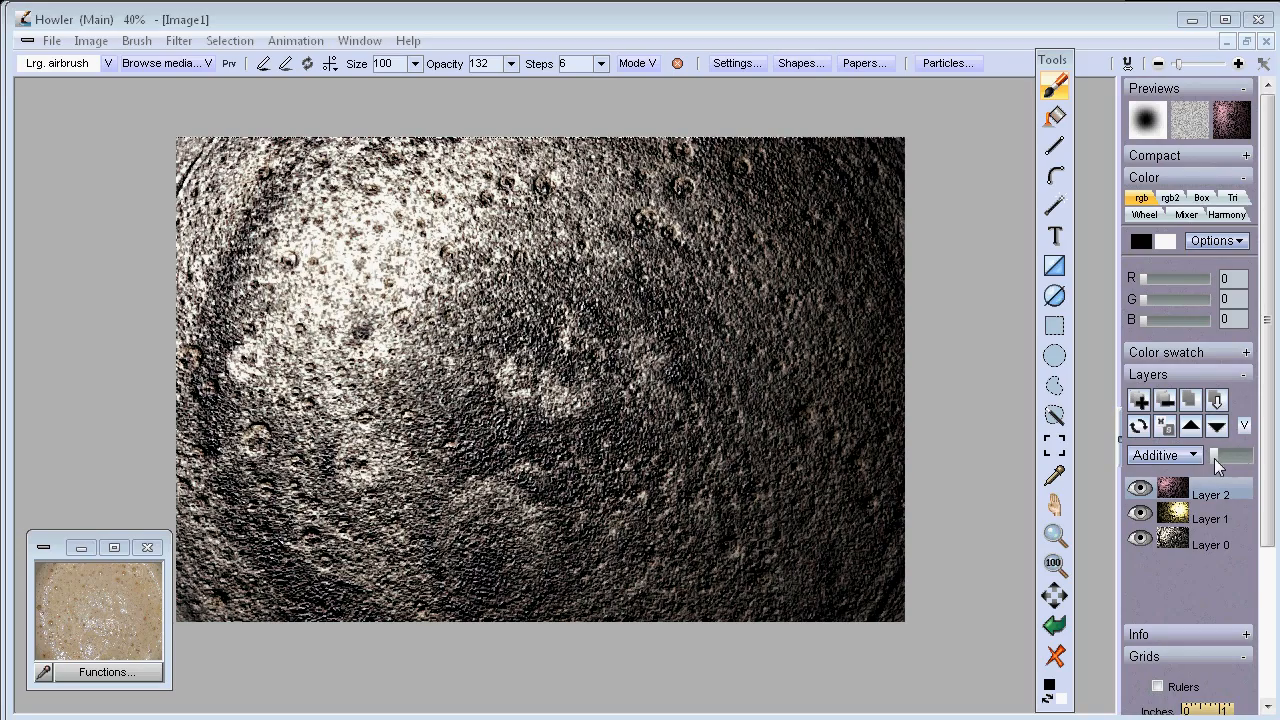
left_click(1204, 519)
left_click_drag(1216, 458, 1226, 457)
Select Layer 0, toggle its visibility off and back on, and clear it to the black primary colour.
left_click(1204, 545)
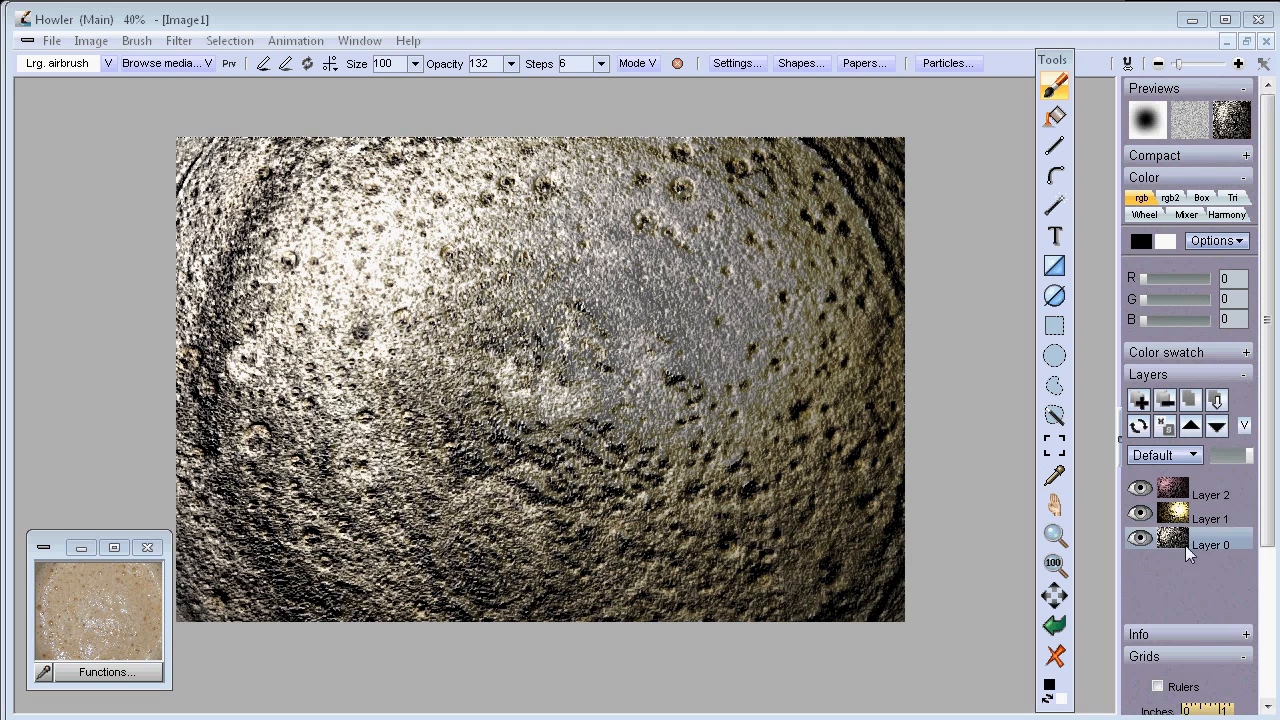
left_click(1142, 539)
left_click(1142, 540)
left_click(1057, 656)
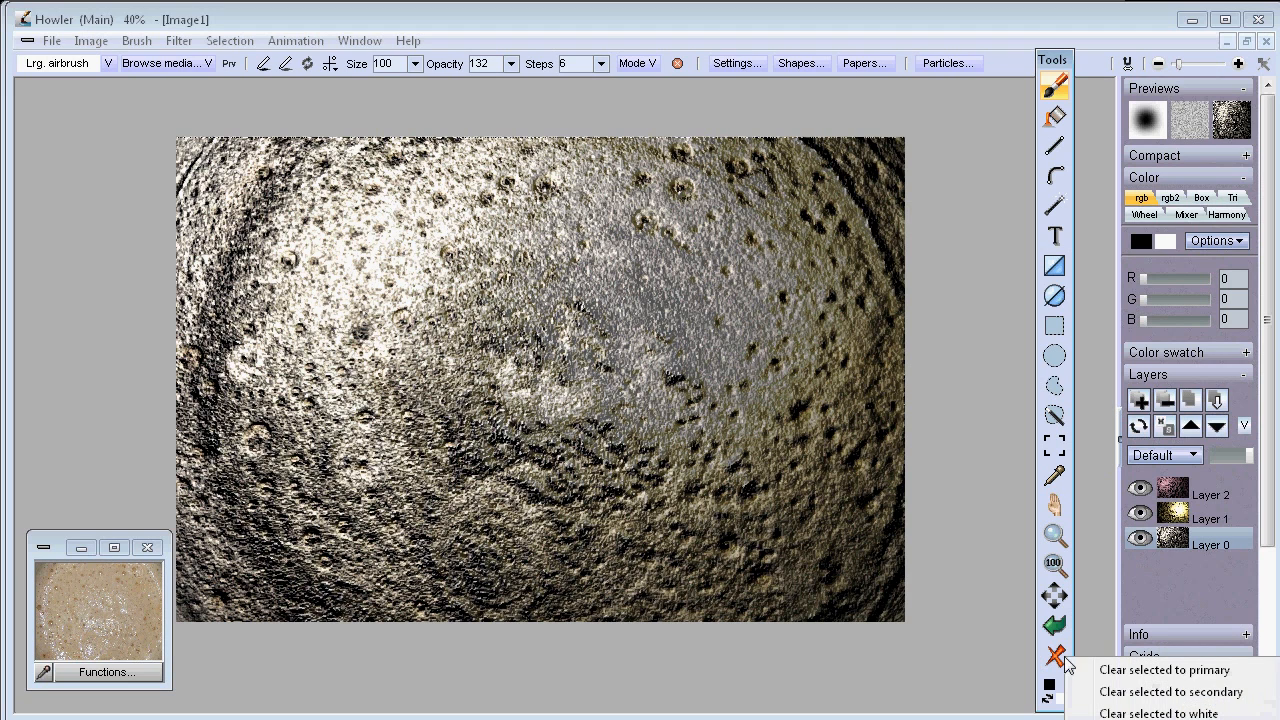
left_click(1110, 669)
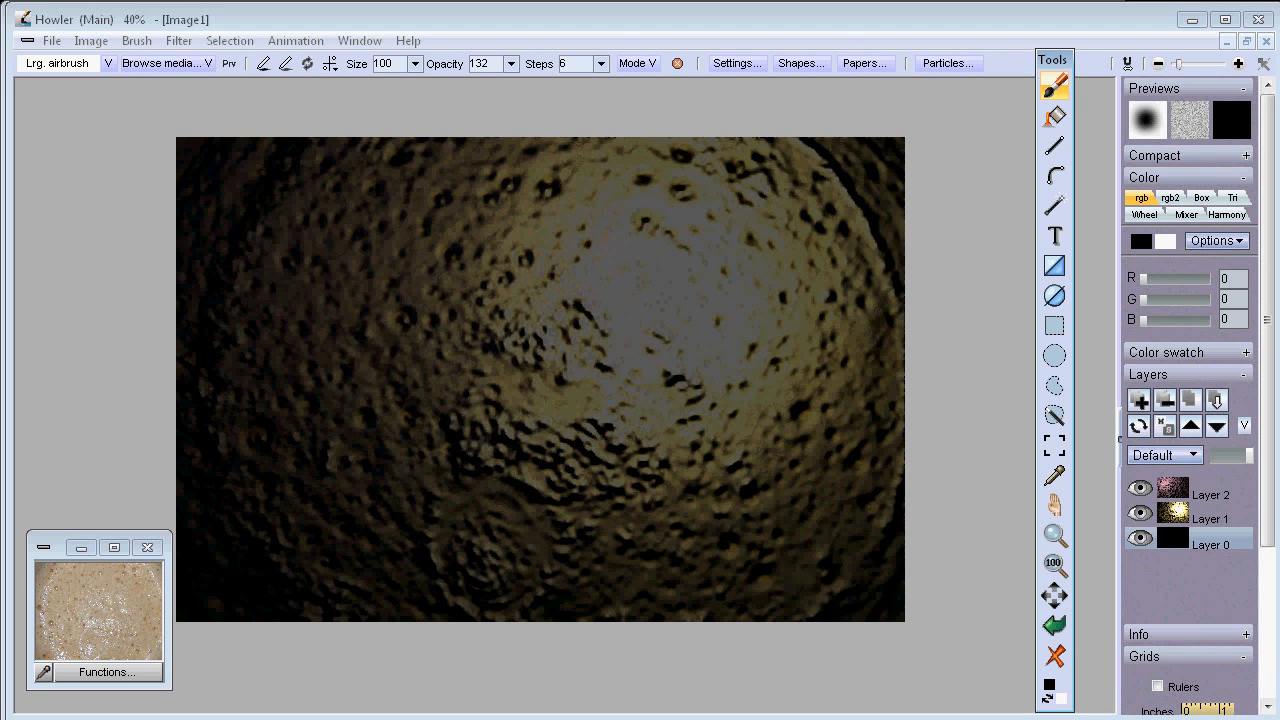
Raise the opacity of Layer 1 and of Layer 2 to about two thirds of the range.
left_click(1234, 516)
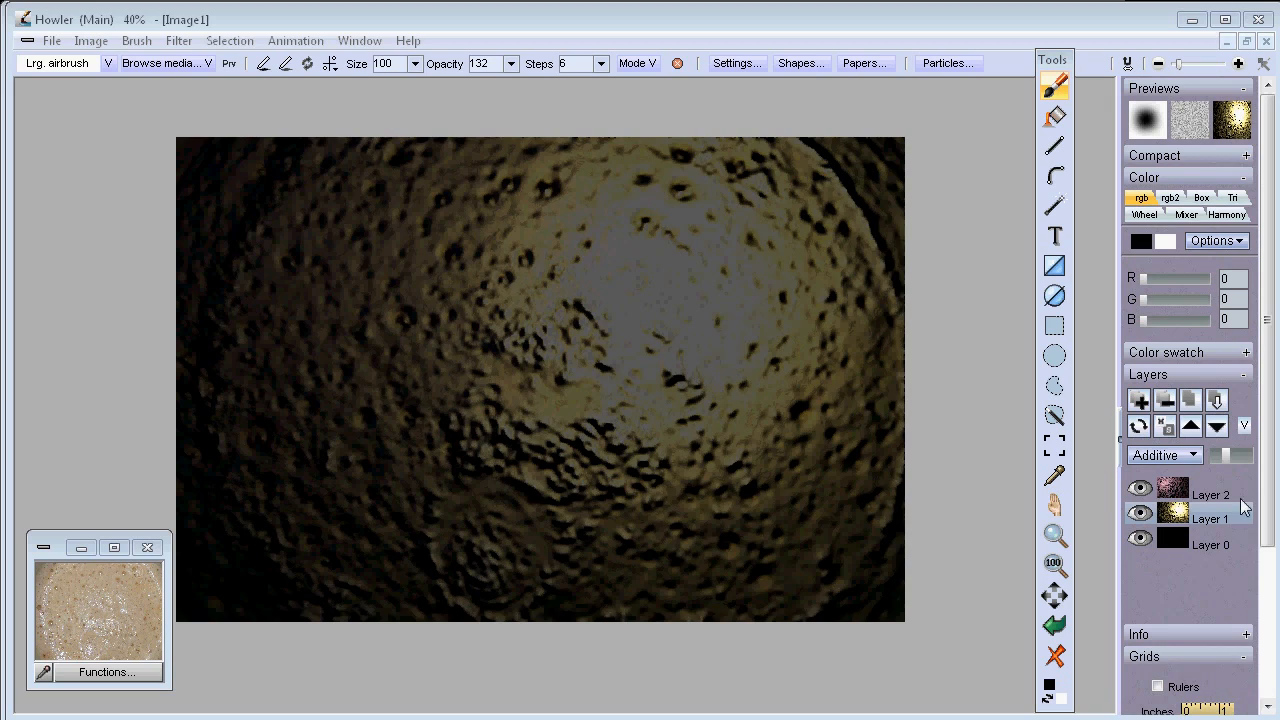
mouse_move(1224, 457)
left_mouse_down()
mouse_move(1250, 457)
mouse_move(1219, 465)
mouse_move(1247, 458)
mouse_move(1220, 459)
mouse_move(1236, 458)
left_mouse_up()
left_click(1214, 491)
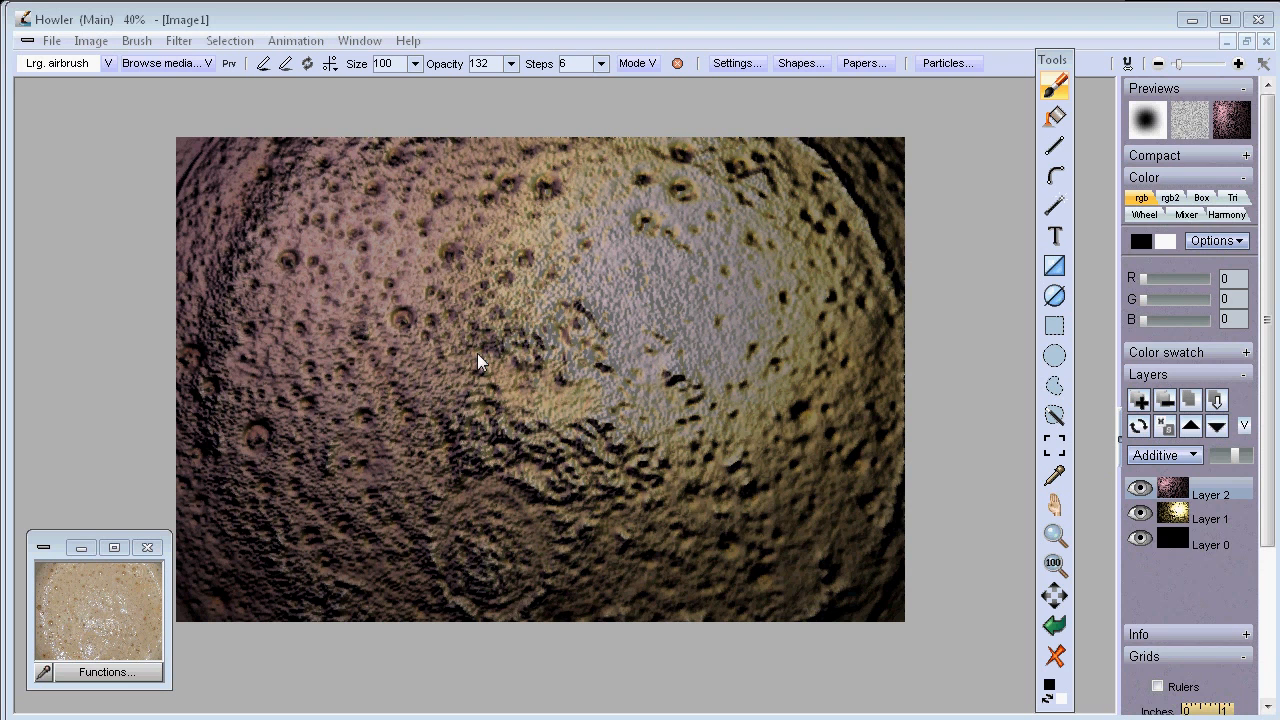
Switch to IrfanView to view the original coffee mug photo, and return to Howler.
left_click(461, 2)
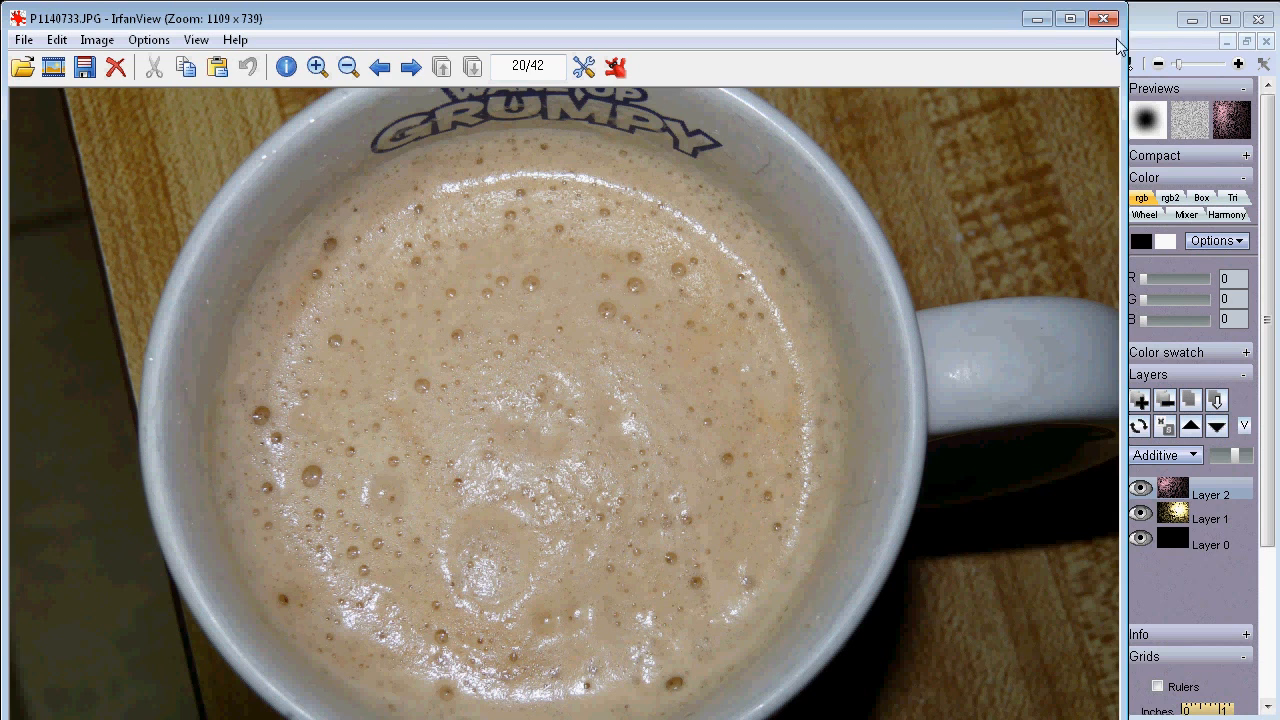
left_click_drag(1016, 12, 1022, 68)
left_click(1036, 76)
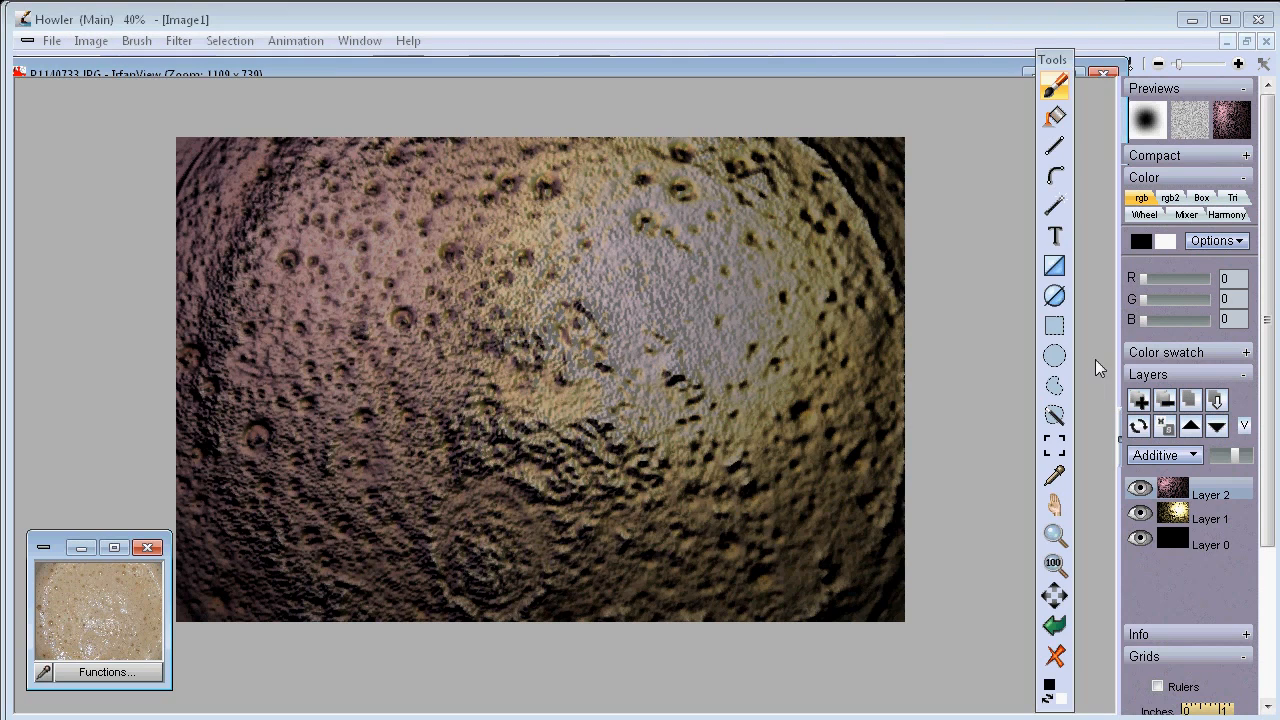
Merge all layers into a single layer and expand the image's dynamic range.
left_click(1196, 399)
left_click(690, 536)
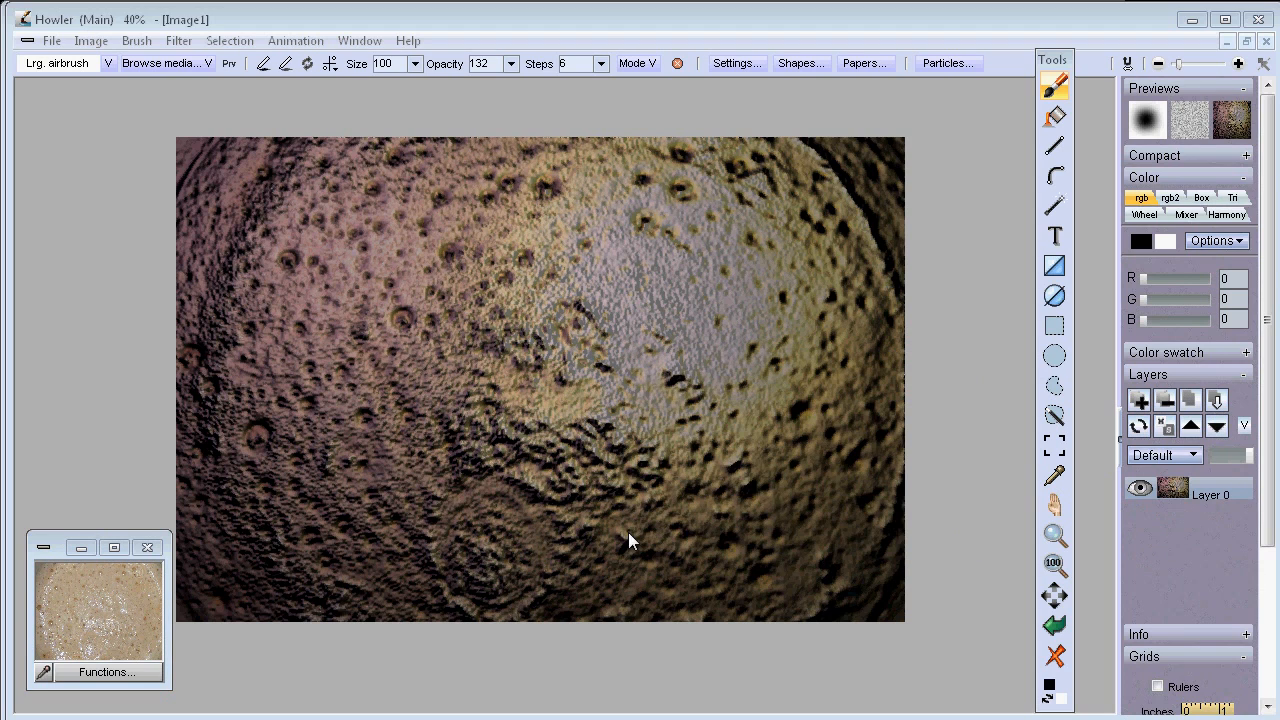
left_click(80, 42)
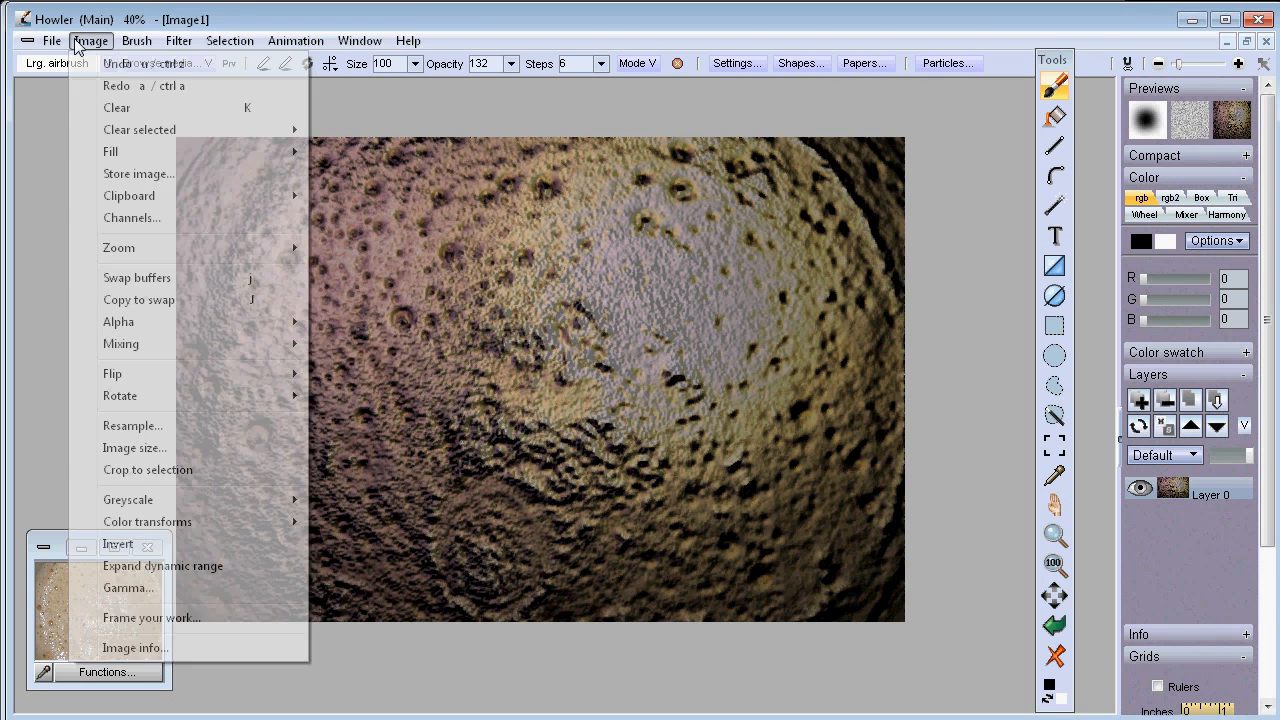
left_click(152, 569)
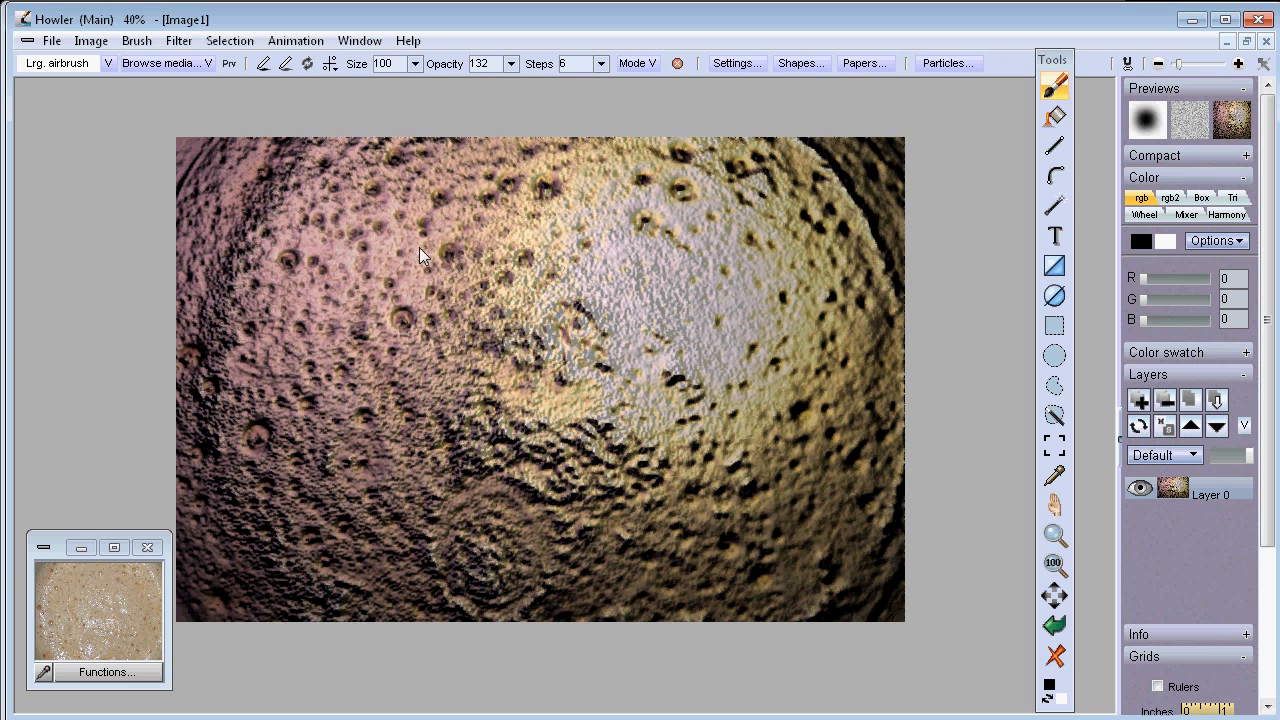
Start the Spherize transform and place Light 1 at the sphere's upper right and Light 2 at its lower left.
left_click(179, 41)
mouse_move(238, 250)
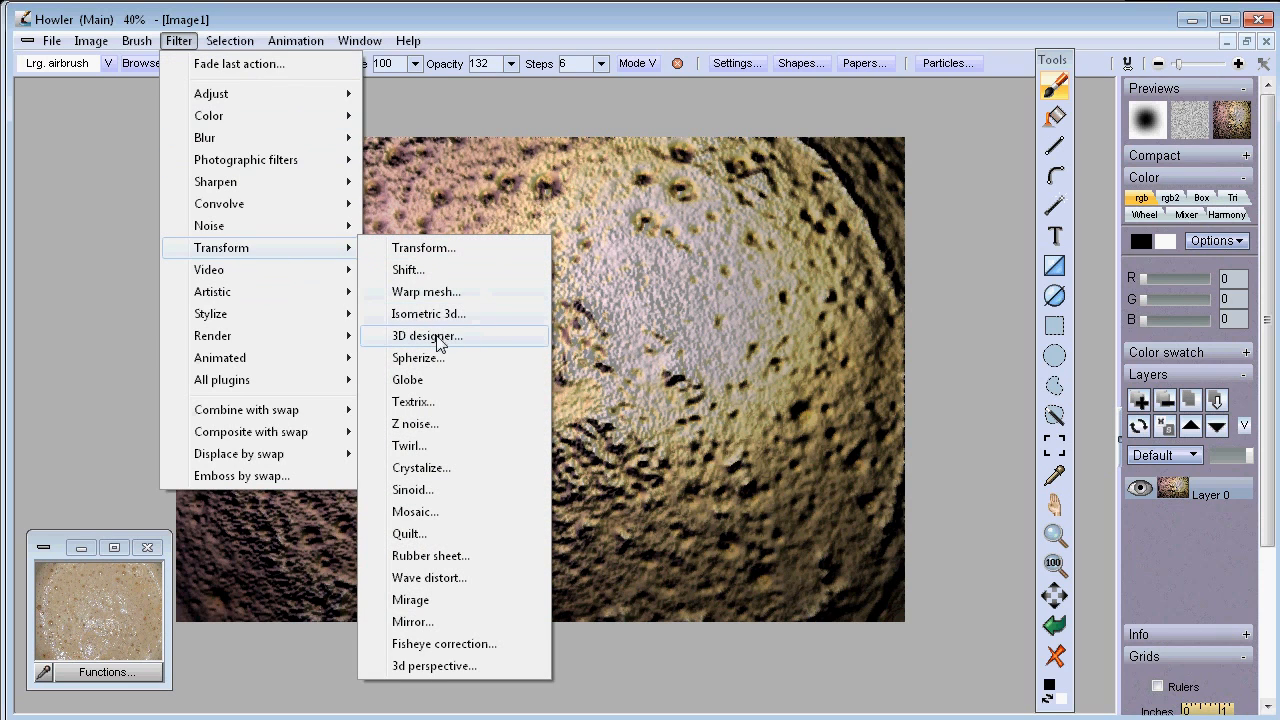
left_click(431, 359)
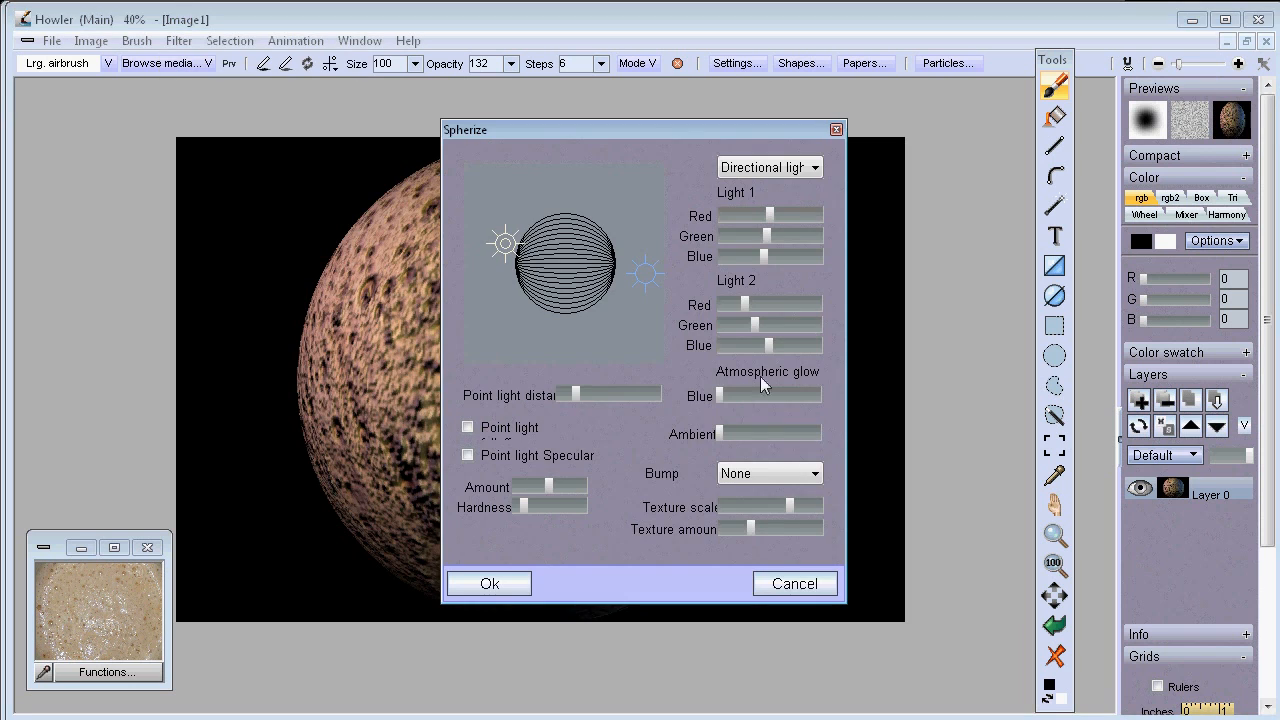
left_click_drag(570, 143, 872, 239)
mouse_move(1095, 309)
left_mouse_down()
mouse_move(1067, 310)
mouse_move(1095, 308)
left_mouse_up()
left_click_drag(830, 336, 940, 316)
left_click_drag(970, 367, 852, 415)
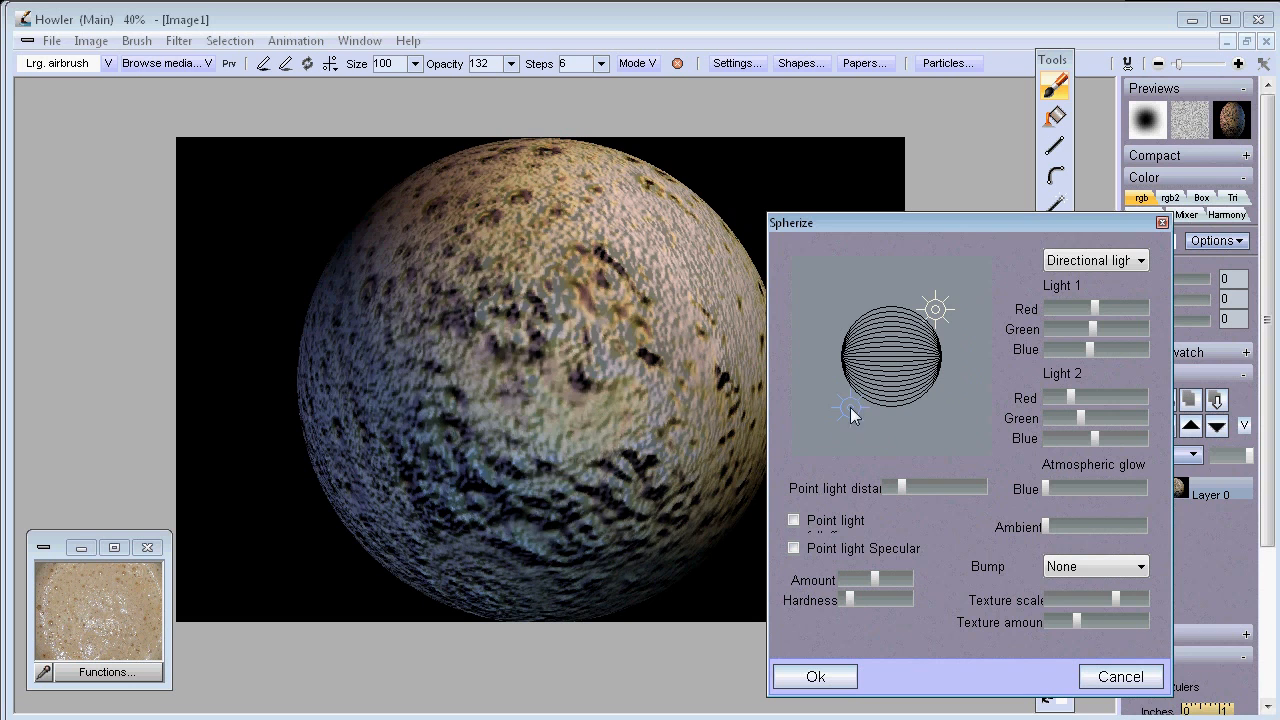
Tint Light 1 warm orange and Light 2 dark blue, and raise the ambient light to about 40 percent of its range.
mouse_move(1094, 309)
left_mouse_down()
mouse_move(1069, 330)
mouse_move(1080, 348)
mouse_move(1084, 328)
left_mouse_up()
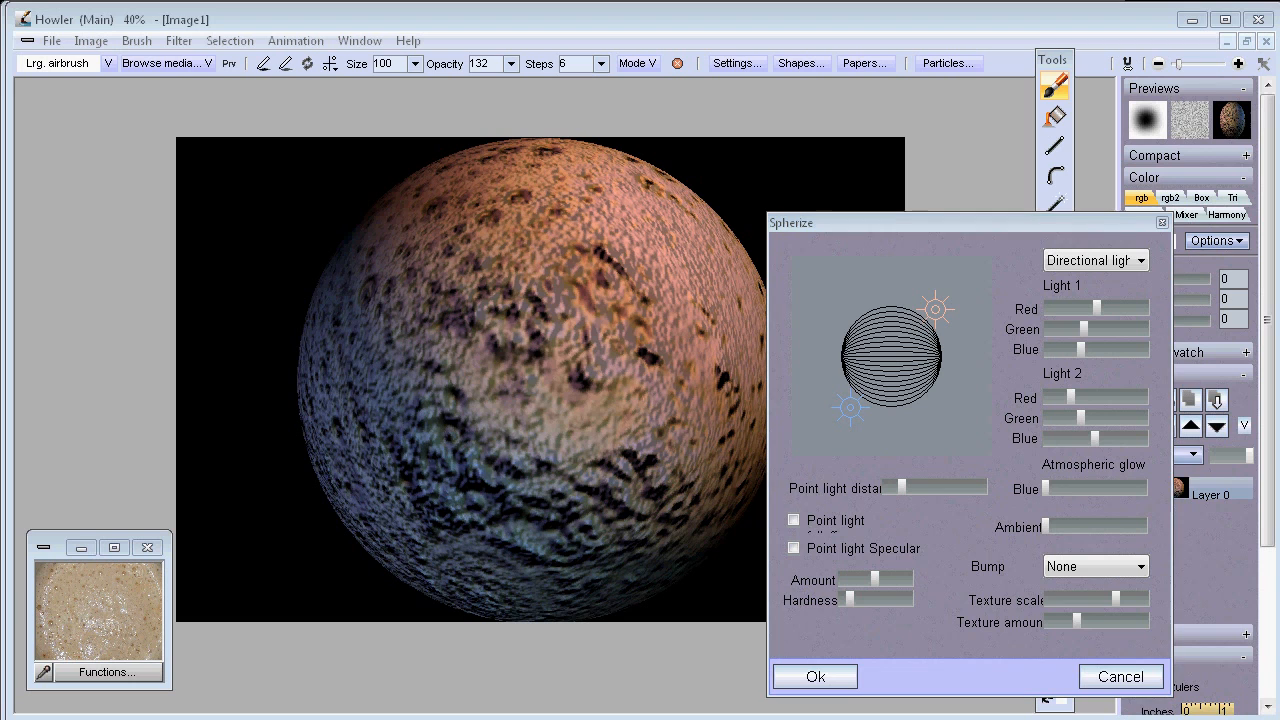
left_click_drag(1095, 436, 1055, 398)
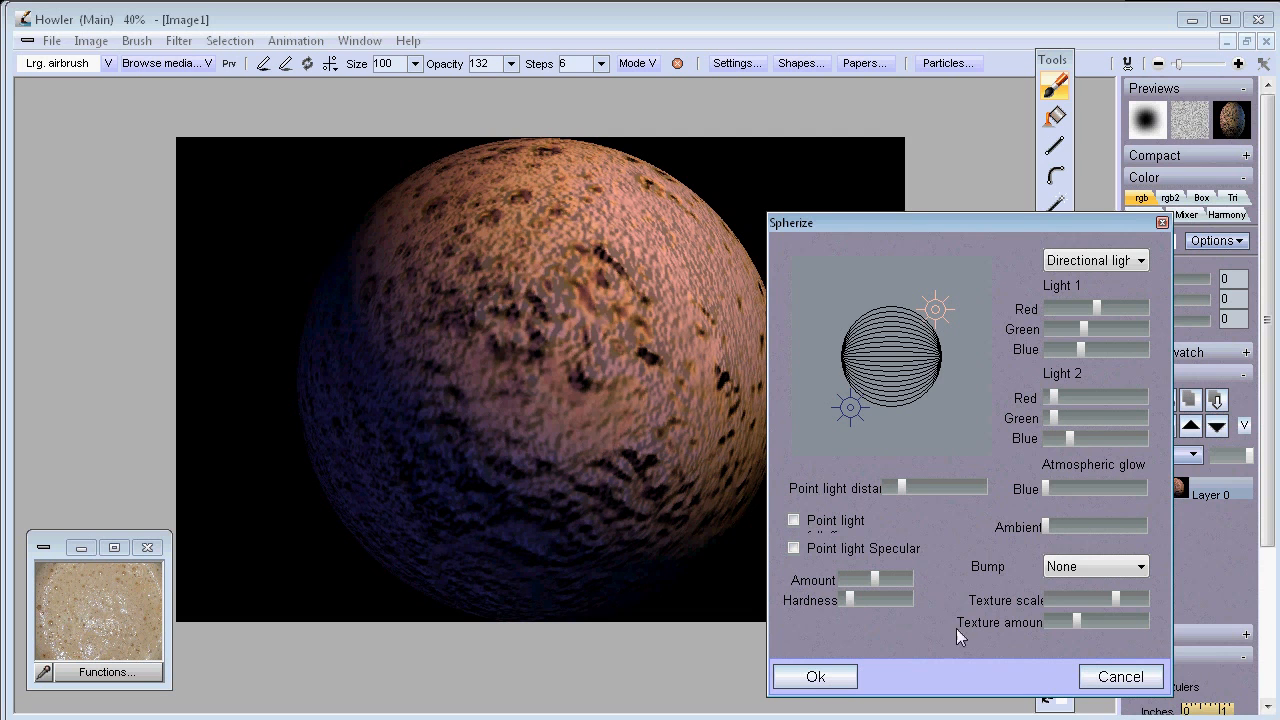
left_click_drag(1054, 517, 1078, 531)
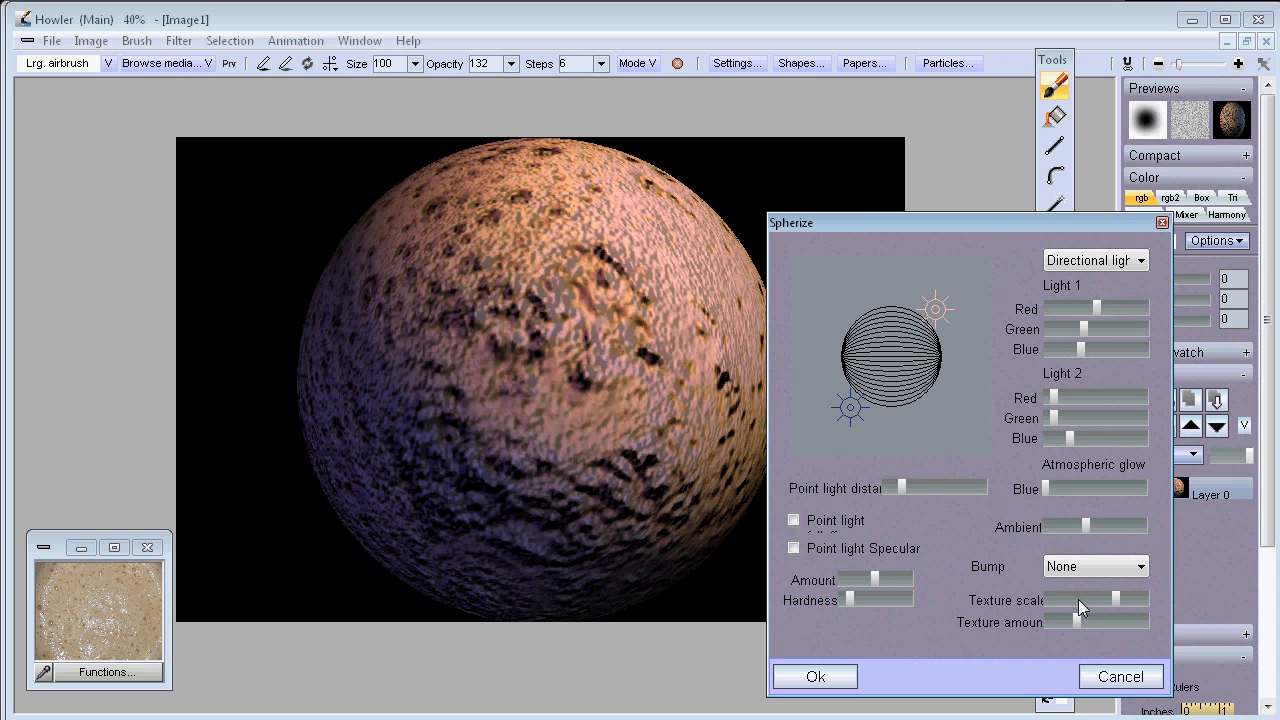
Set a Fractal noise bump with texture scale about 15 percent and texture amount about 60 percent, and apply the Spherize transform.
left_click(1137, 573)
left_click(1090, 605)
left_click(1099, 617)
left_click(1095, 602)
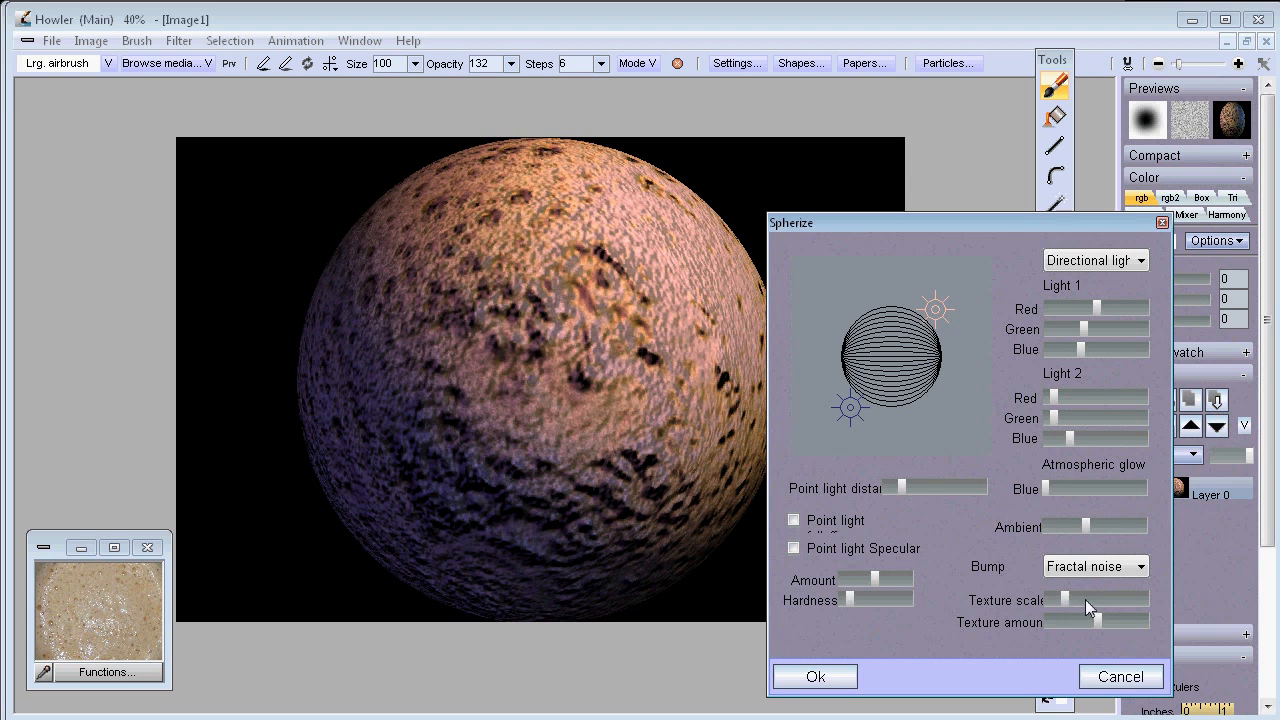
left_click_drag(1118, 604, 1131, 605)
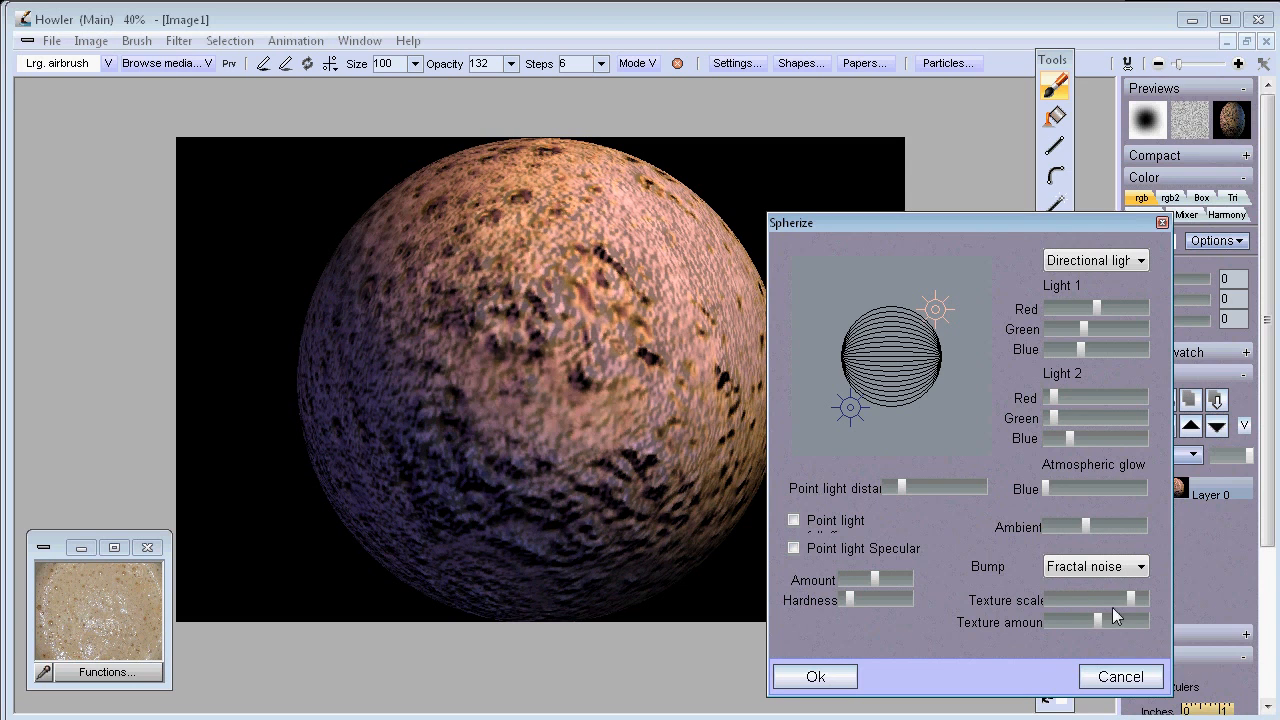
left_click(1062, 605)
left_click(1110, 617)
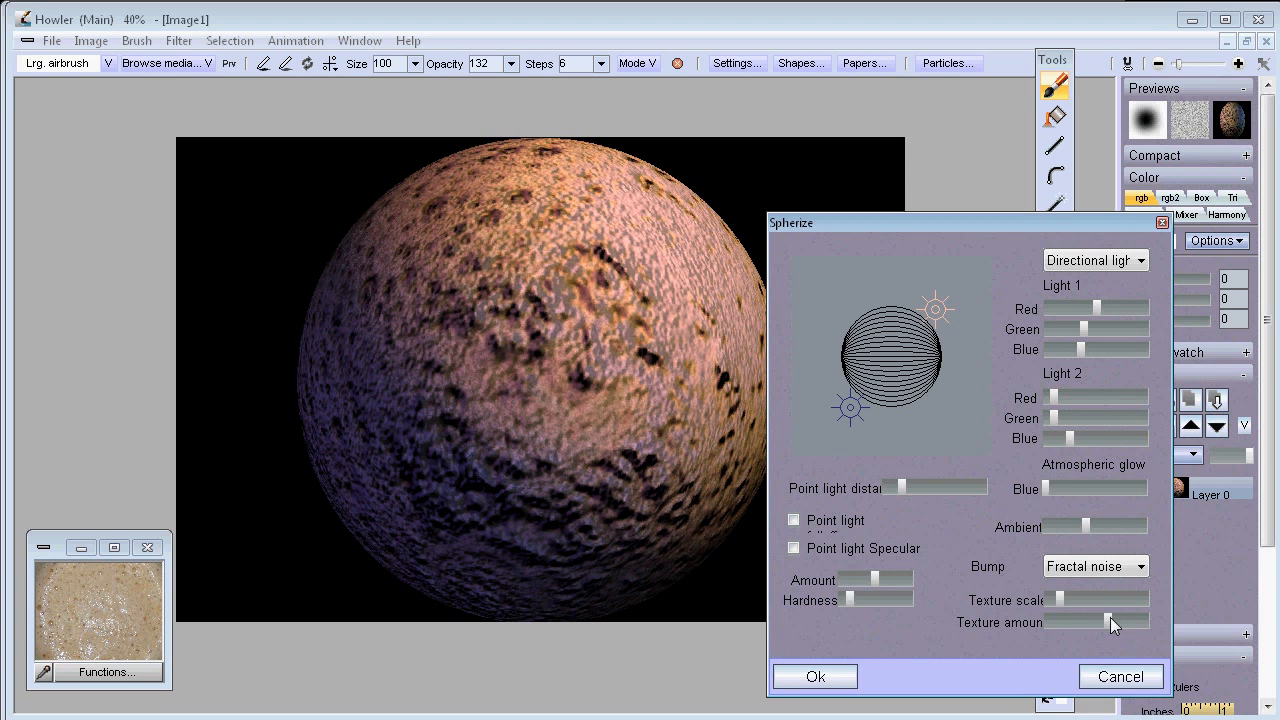
left_click(848, 679)
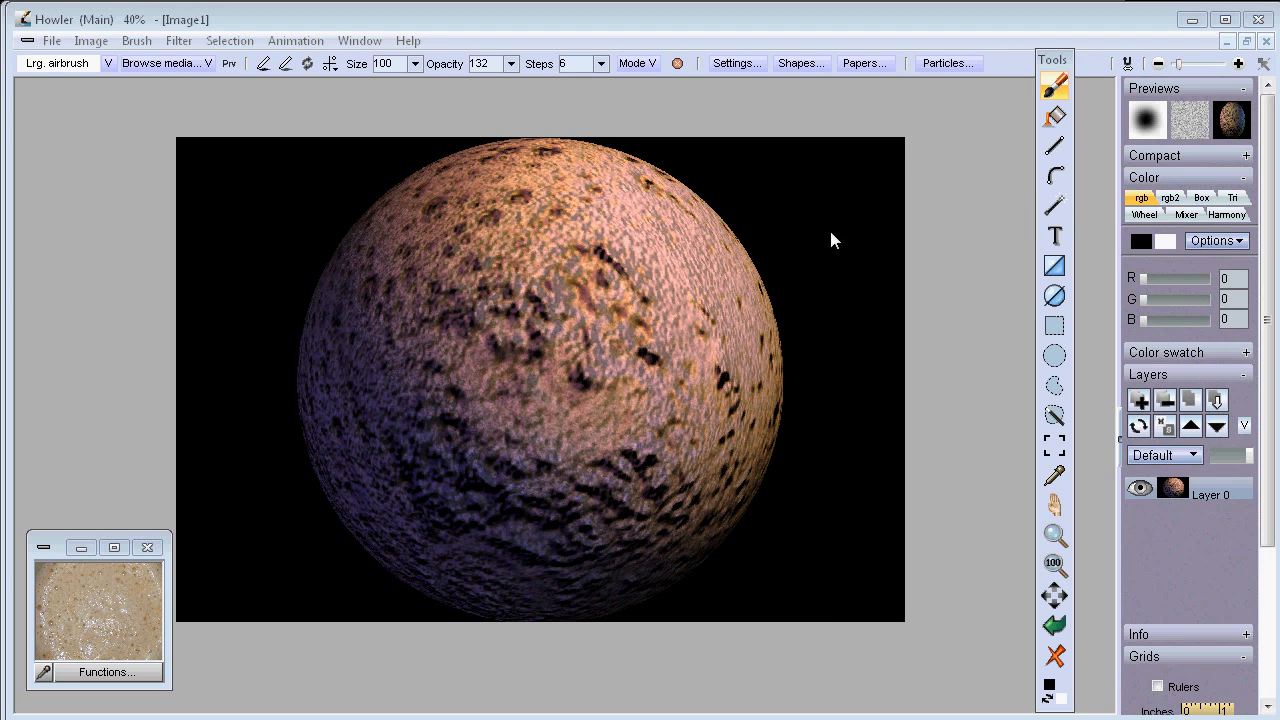
Enlarge the canvas to 2200 by 1400 with the planet anchored at the centre.
left_click(1055, 477)
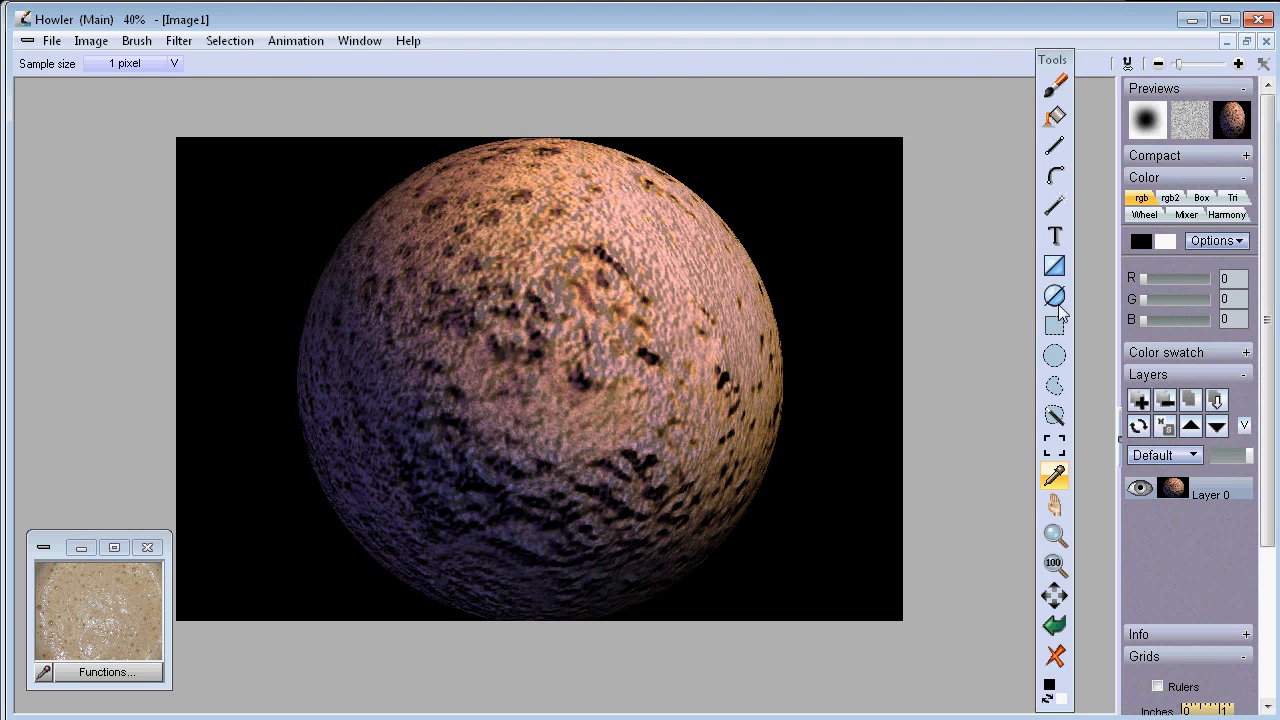
left_click(90, 40)
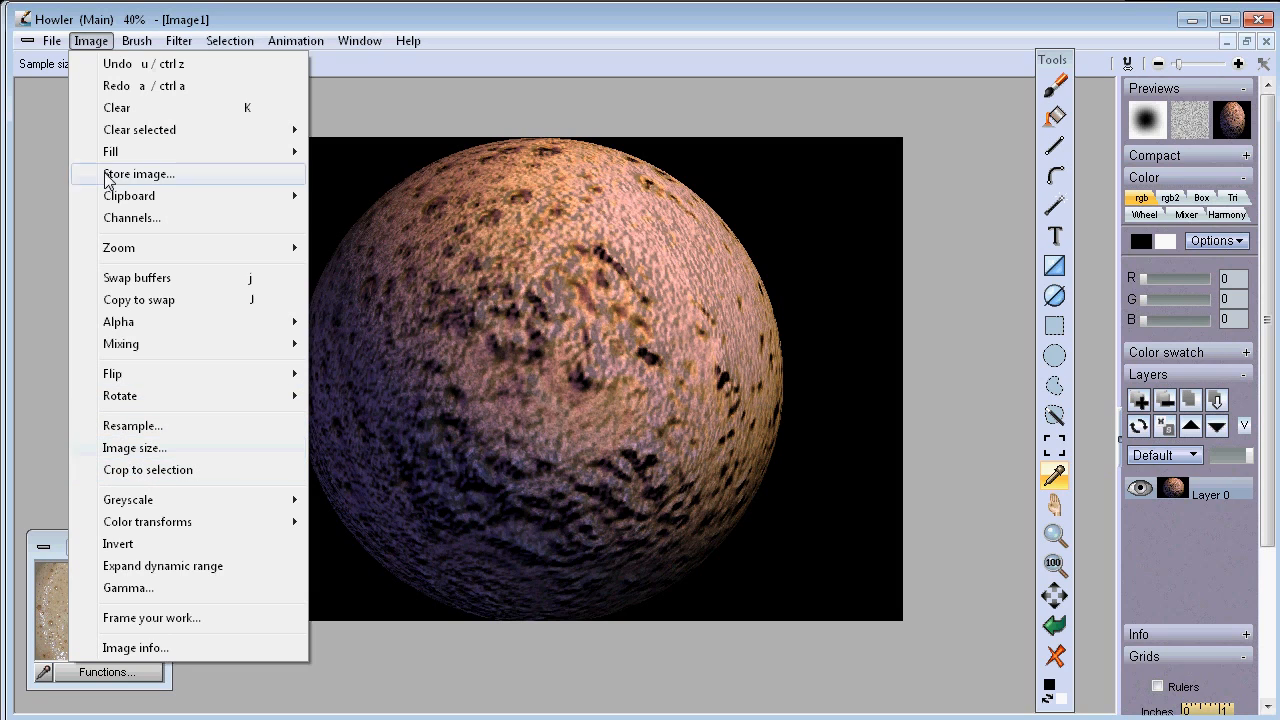
left_click(143, 453)
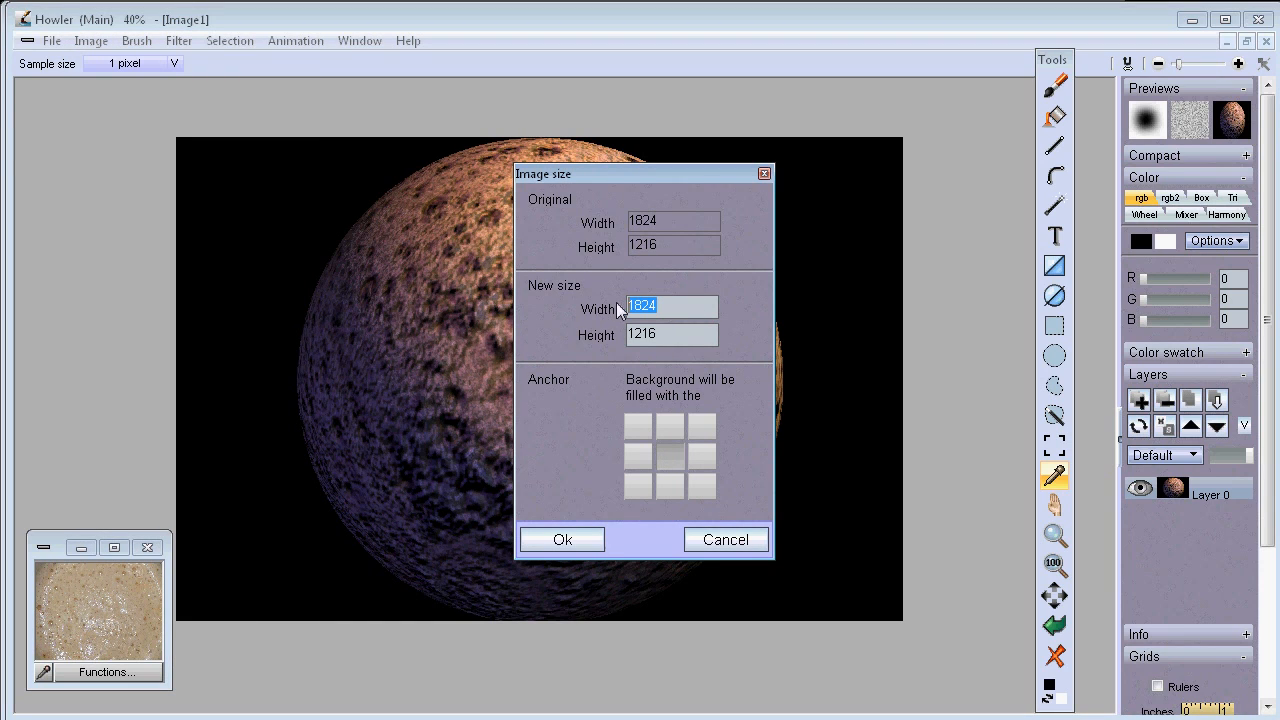
type("2200")
left_click(581, 545)
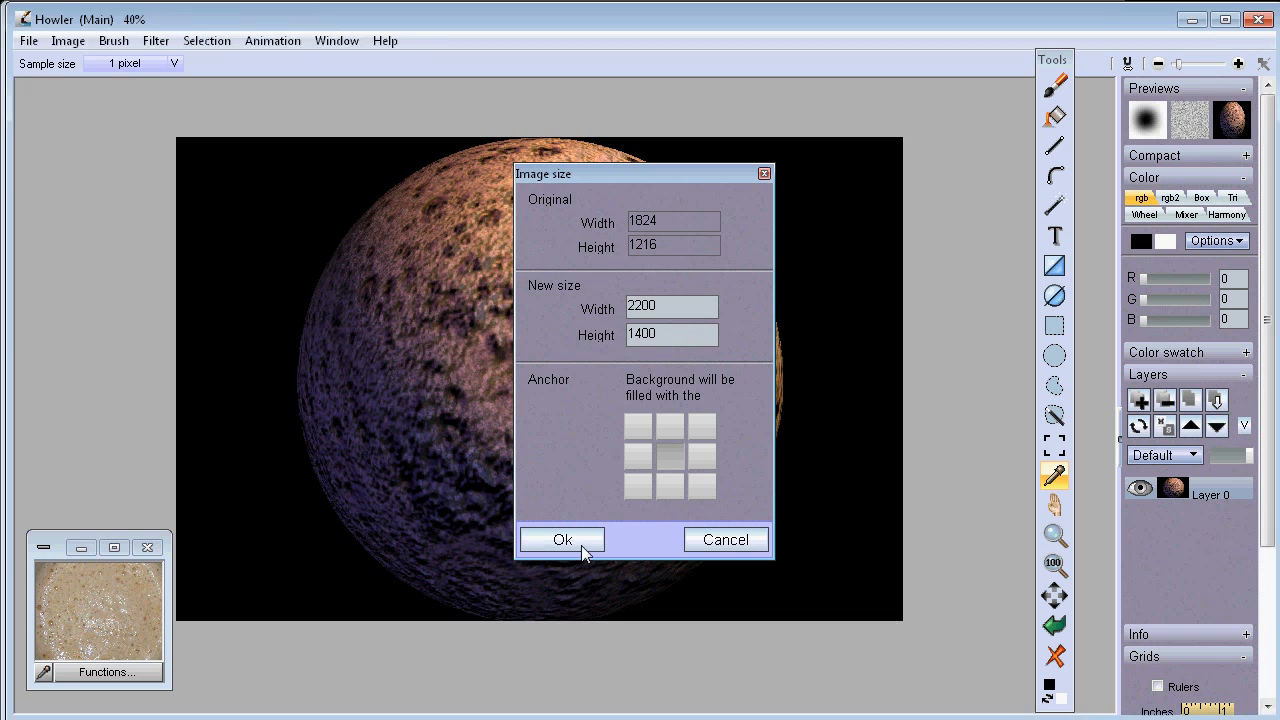
Fill the white border around the planet image with black.
scroll(638, 367, "down", 4)
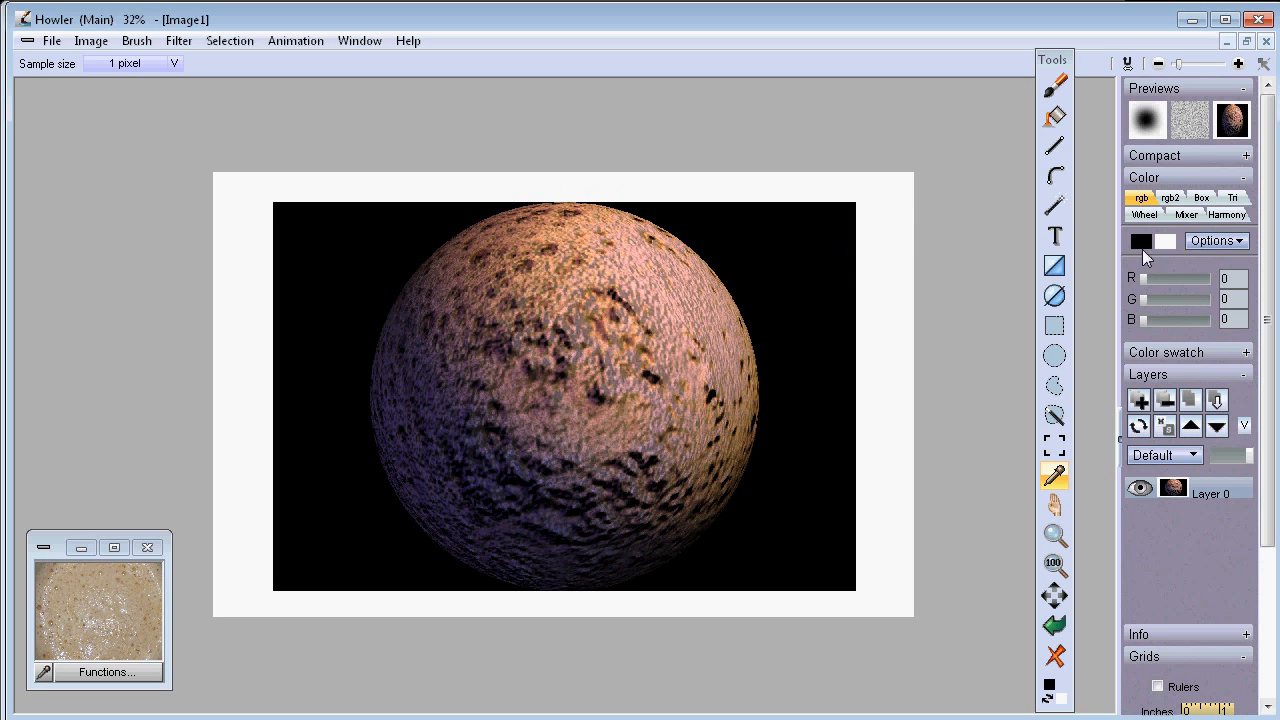
left_click(1055, 115)
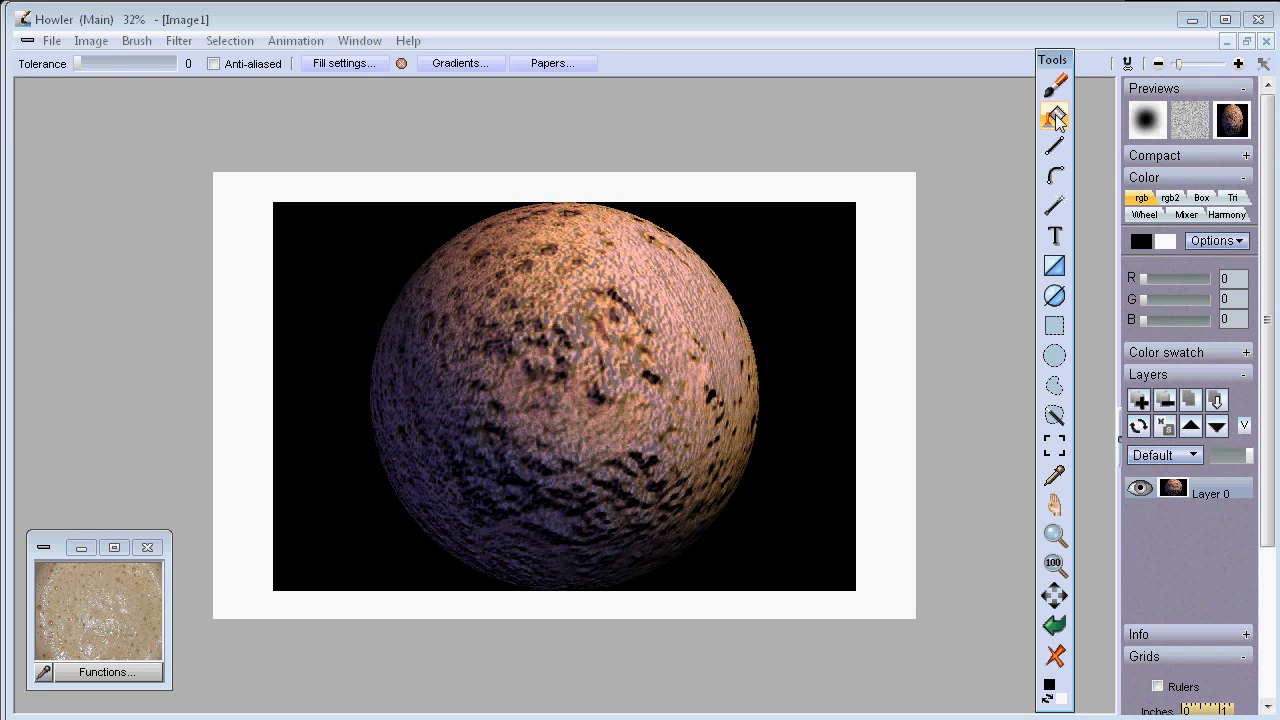
left_click(893, 203)
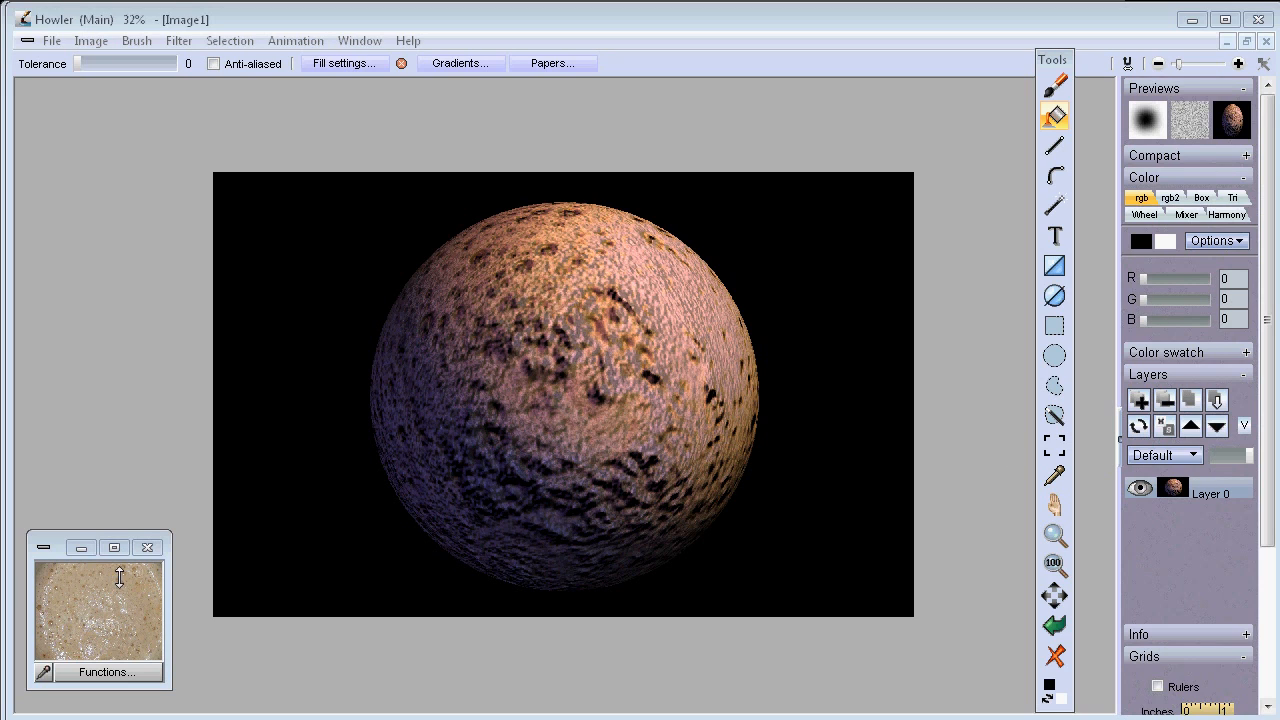
Open the General file converter and move the Player window out of its way.
left_click(52, 40)
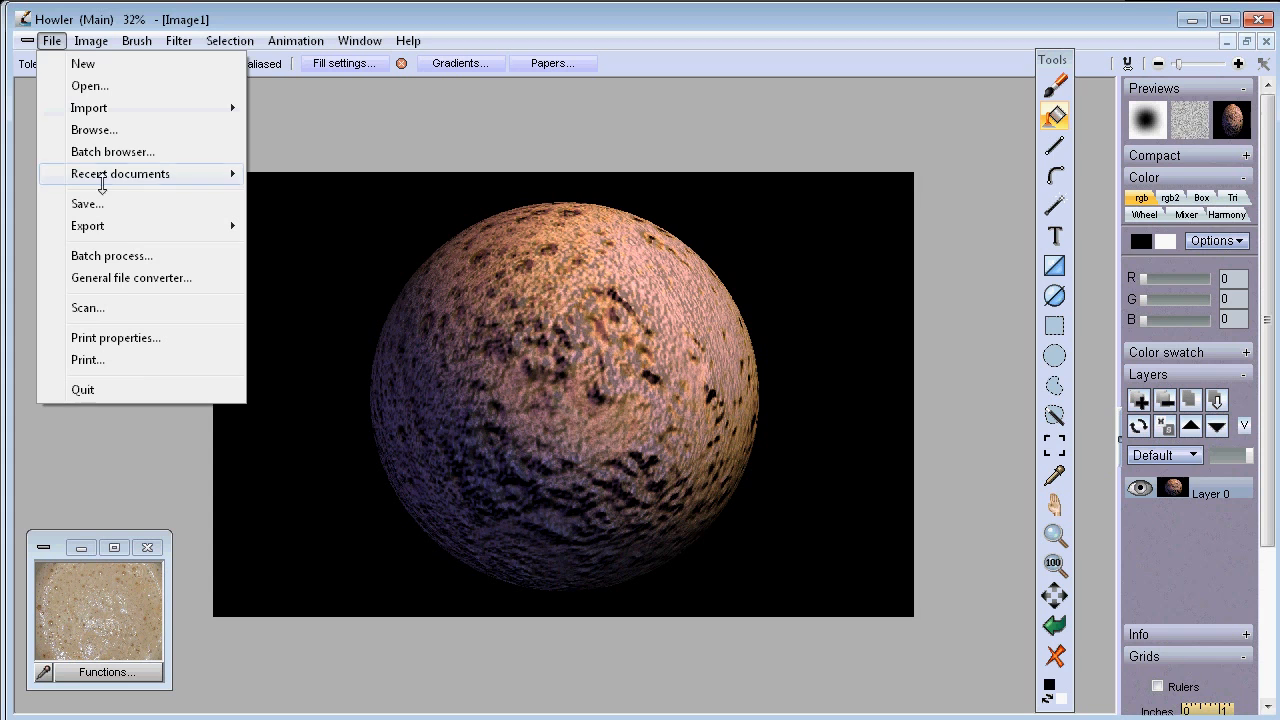
left_click(127, 278)
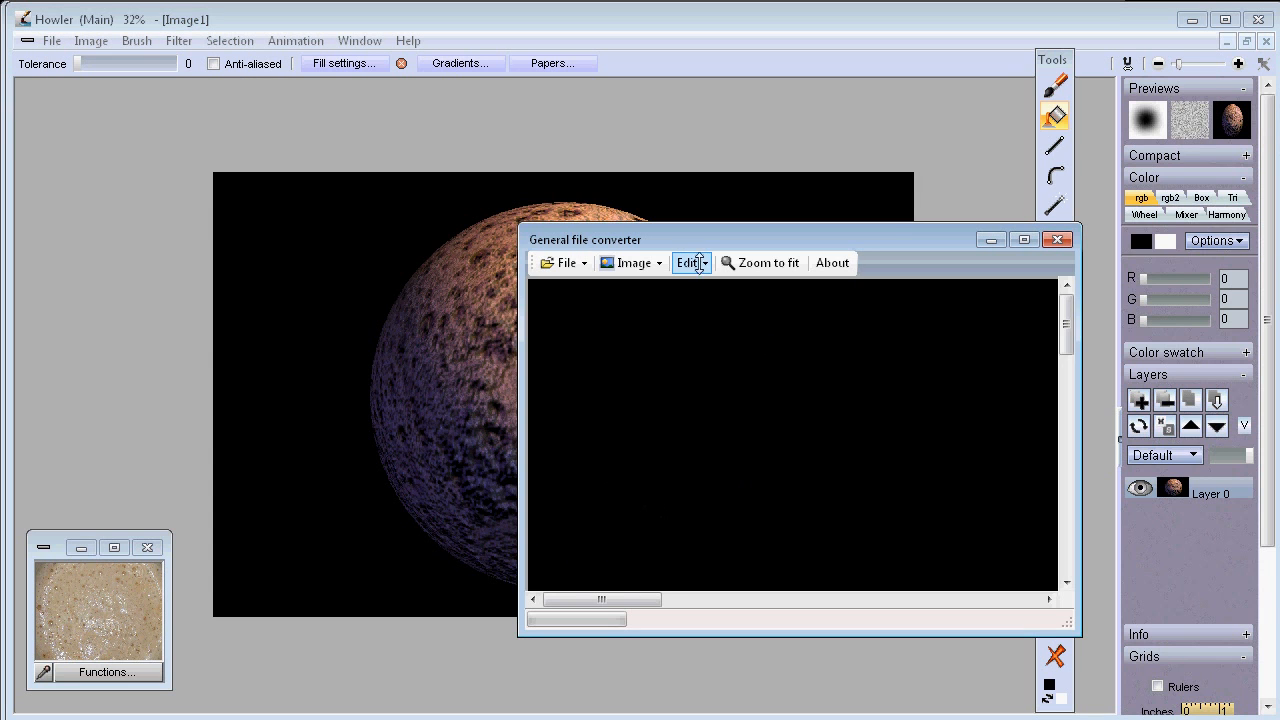
left_click_drag(696, 227, 492, 140)
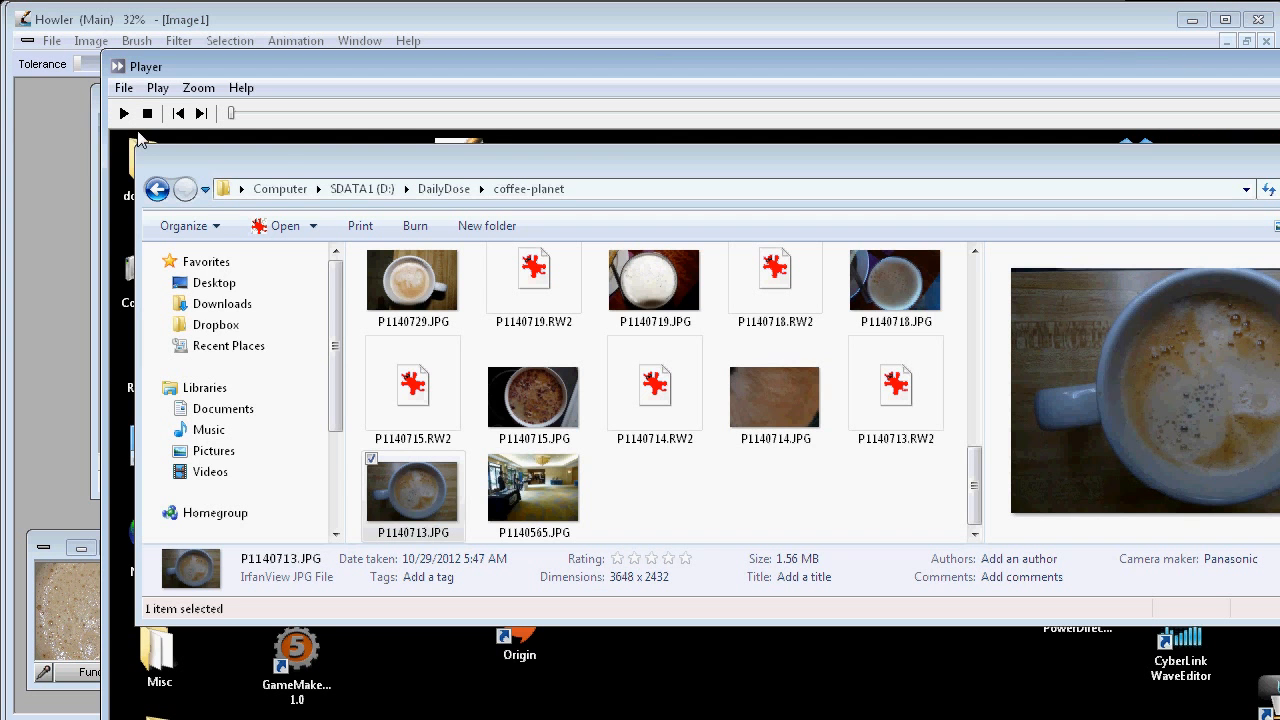
left_click_drag(289, 66, 327, 631)
left_click(215, 98)
left_click(133, 124)
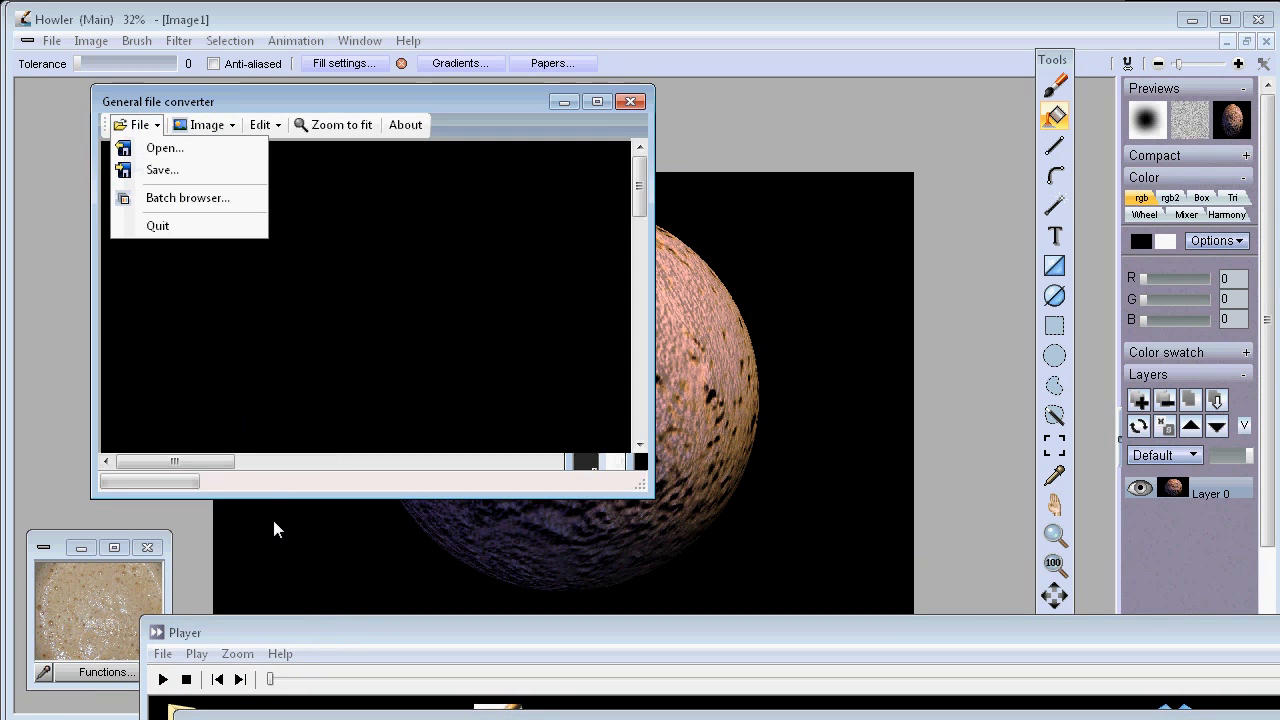
left_click(316, 632)
left_click_drag(316, 632, 318, 719)
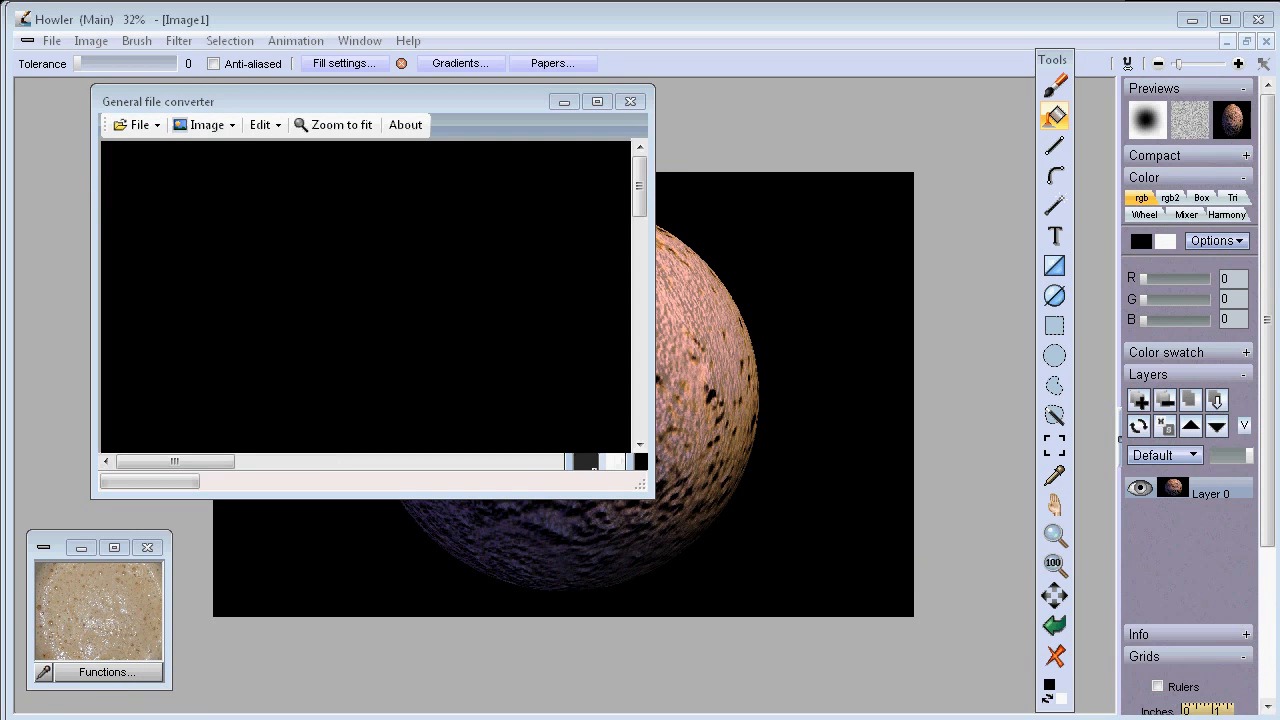
Open the photo P1140737.JPG from the coffee-planet folder in the file converter, with Jpeg as the file type.
left_click(143, 138)
left_click(139, 125)
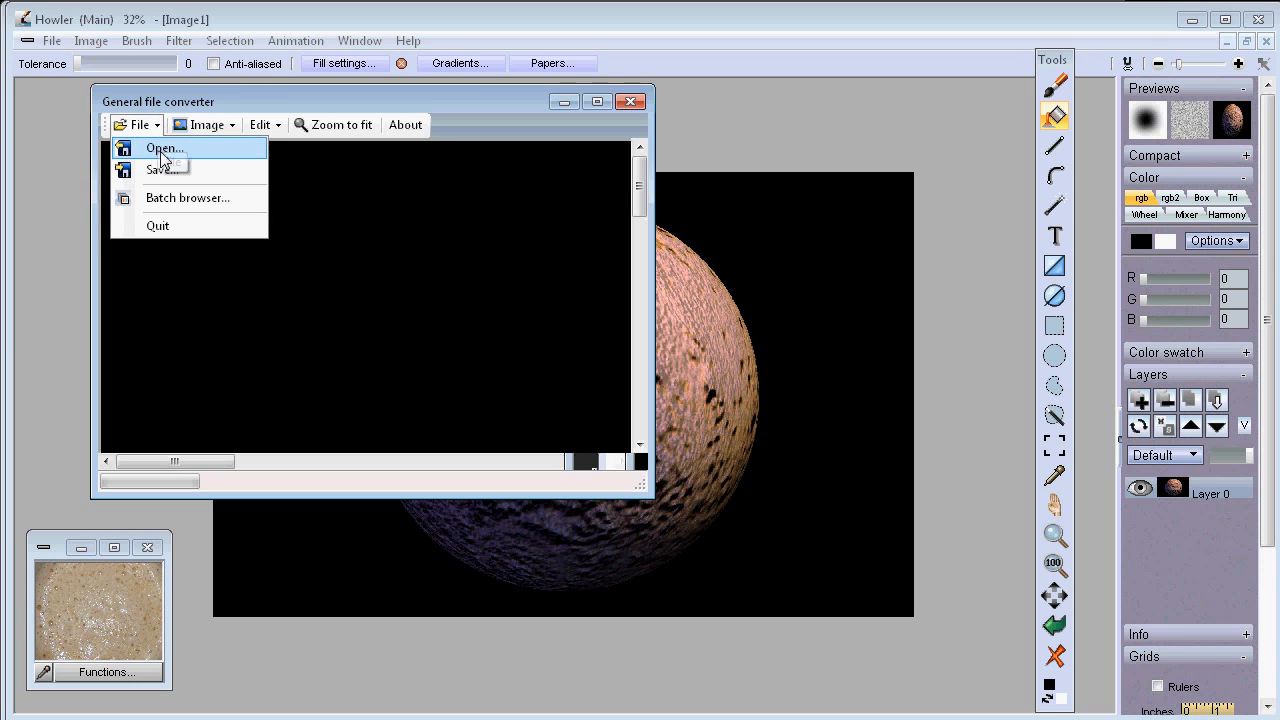
left_click(161, 153)
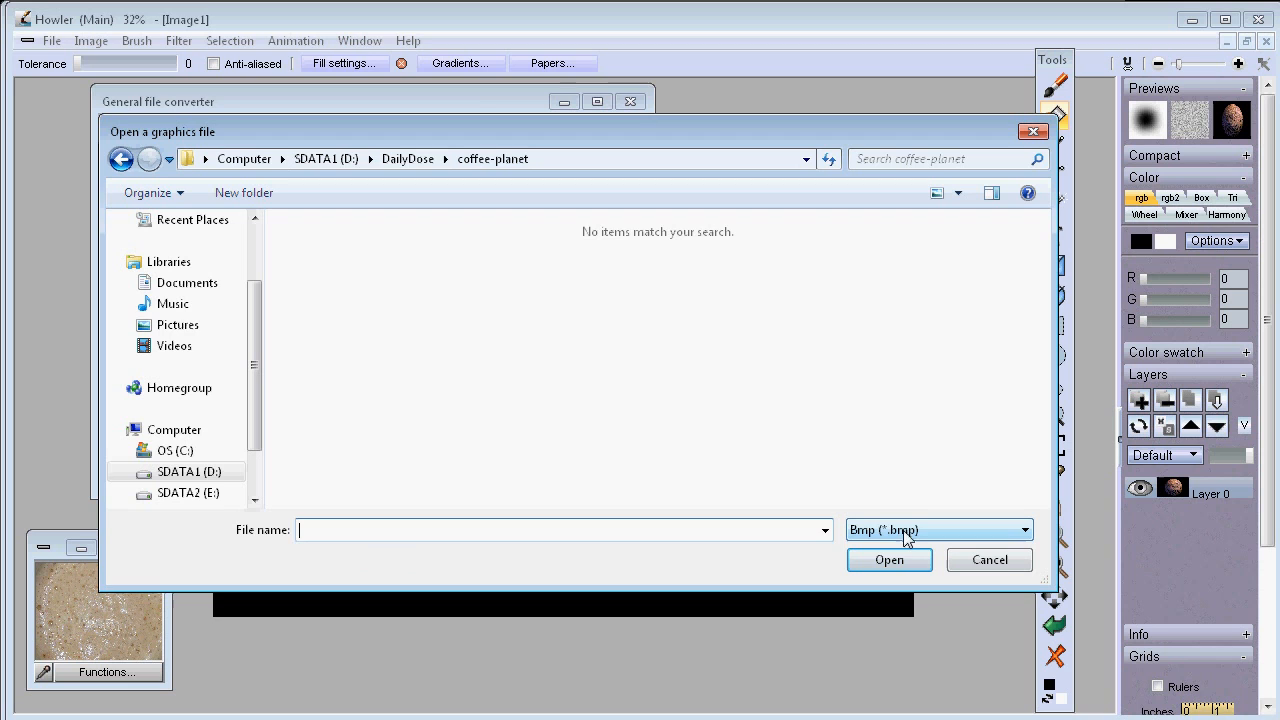
left_click_drag(780, 131, 719, 71)
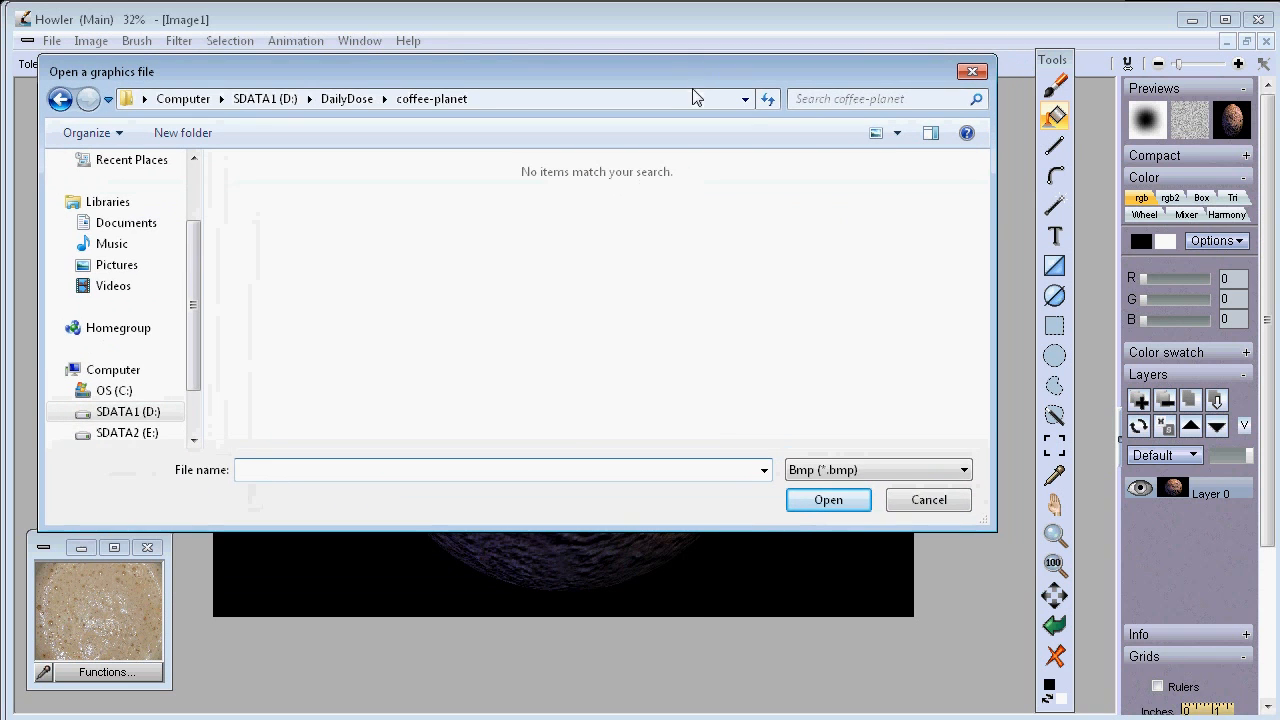
left_click(840, 474)
left_click(830, 508)
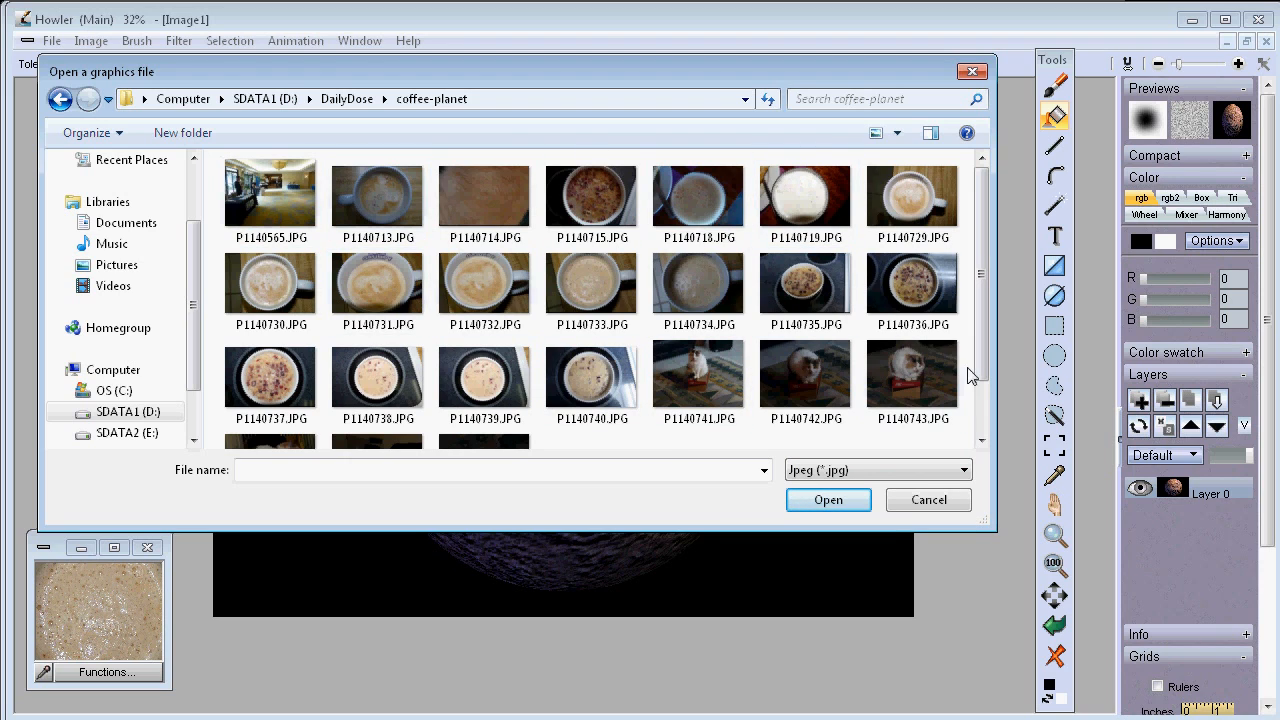
left_click(271, 378)
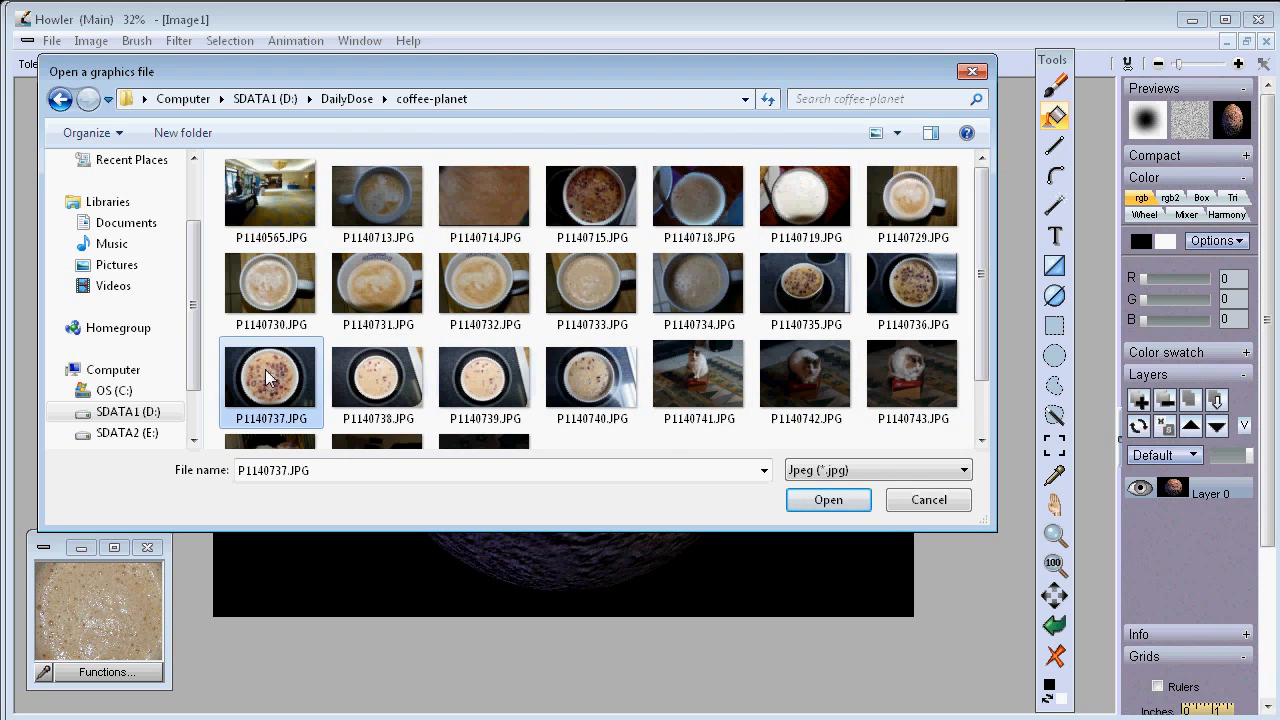
left_click(826, 499)
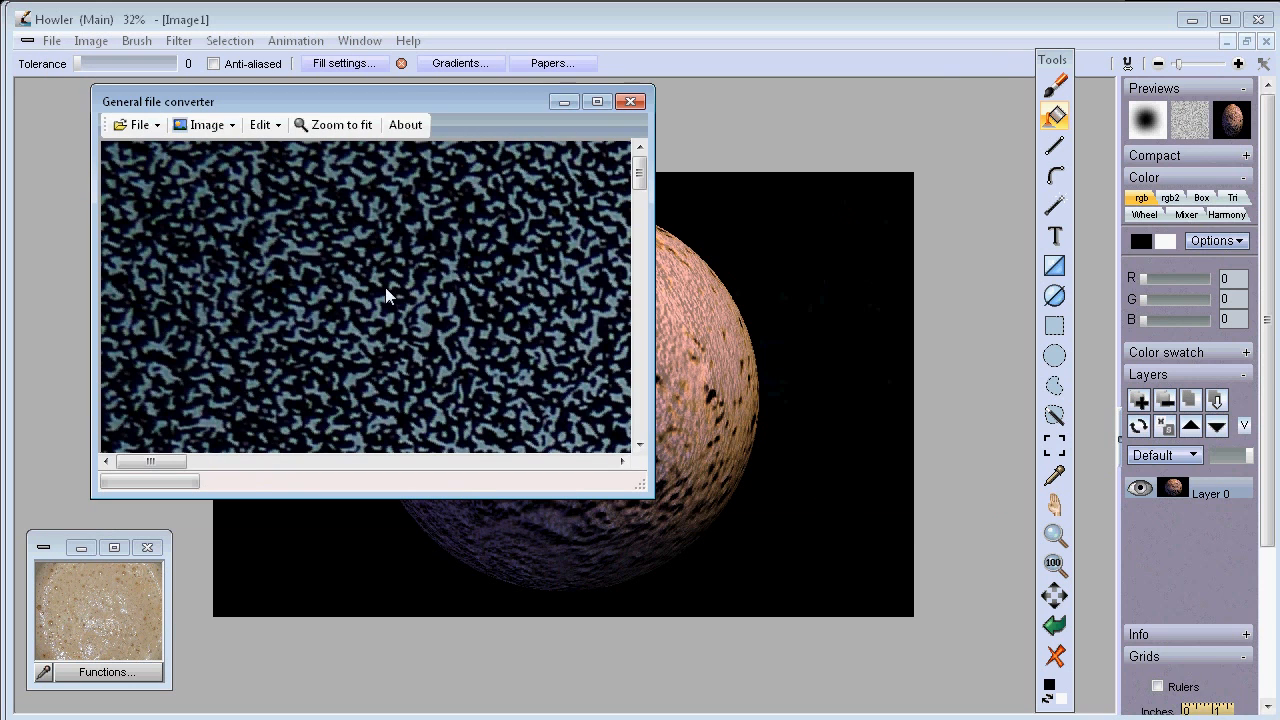
Fit the oatmeal bowl photo to an enlarged converter window and export it to PD.
left_click_drag(641, 488, 1234, 719)
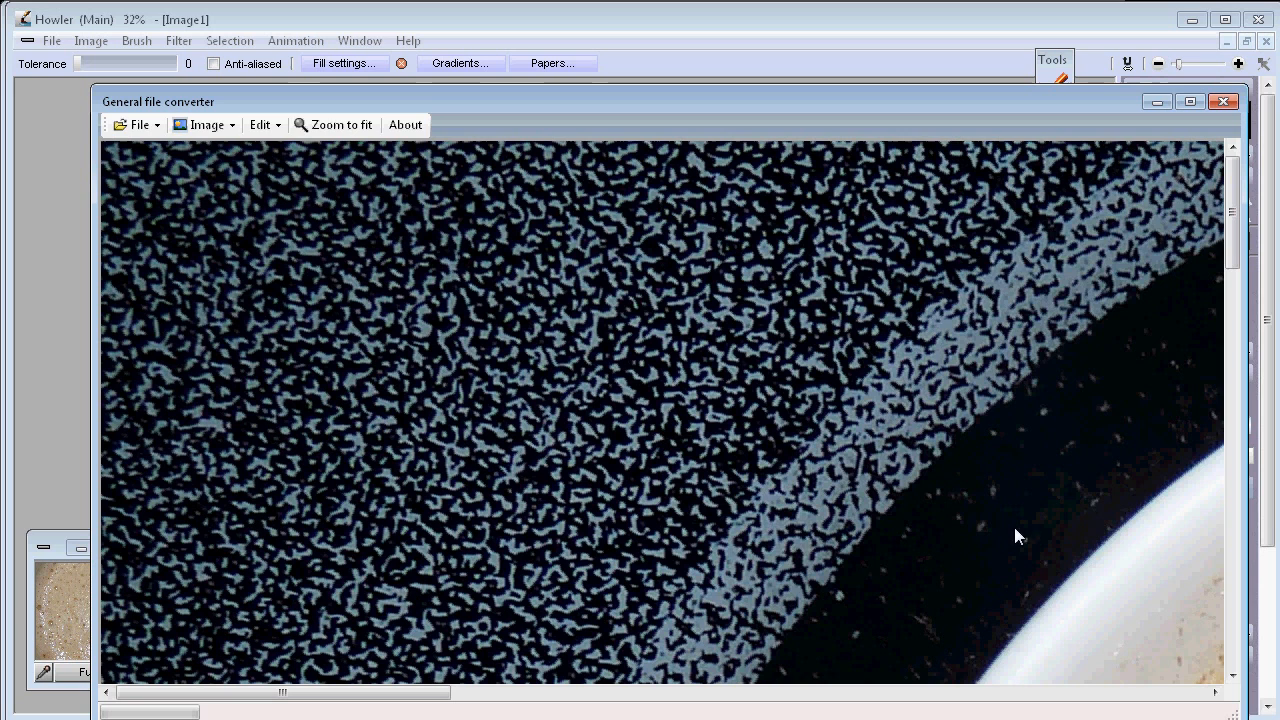
left_click(350, 125)
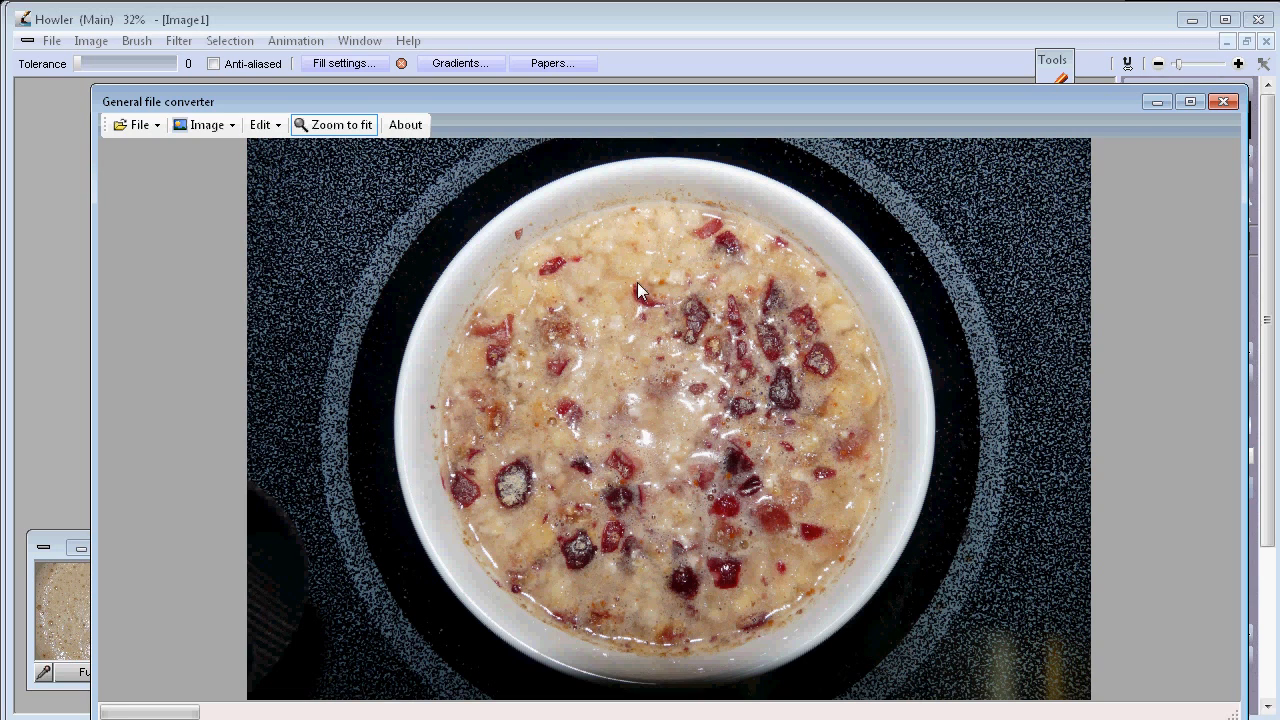
left_click(212, 126)
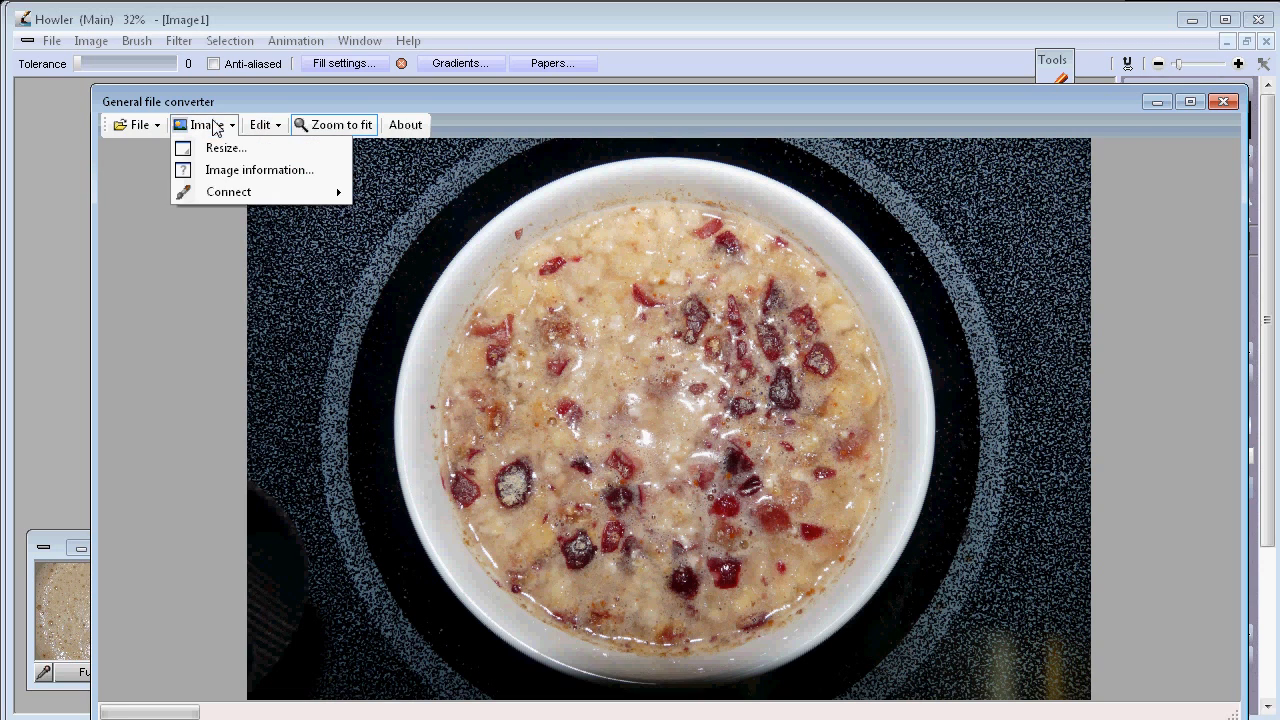
mouse_move(223, 191)
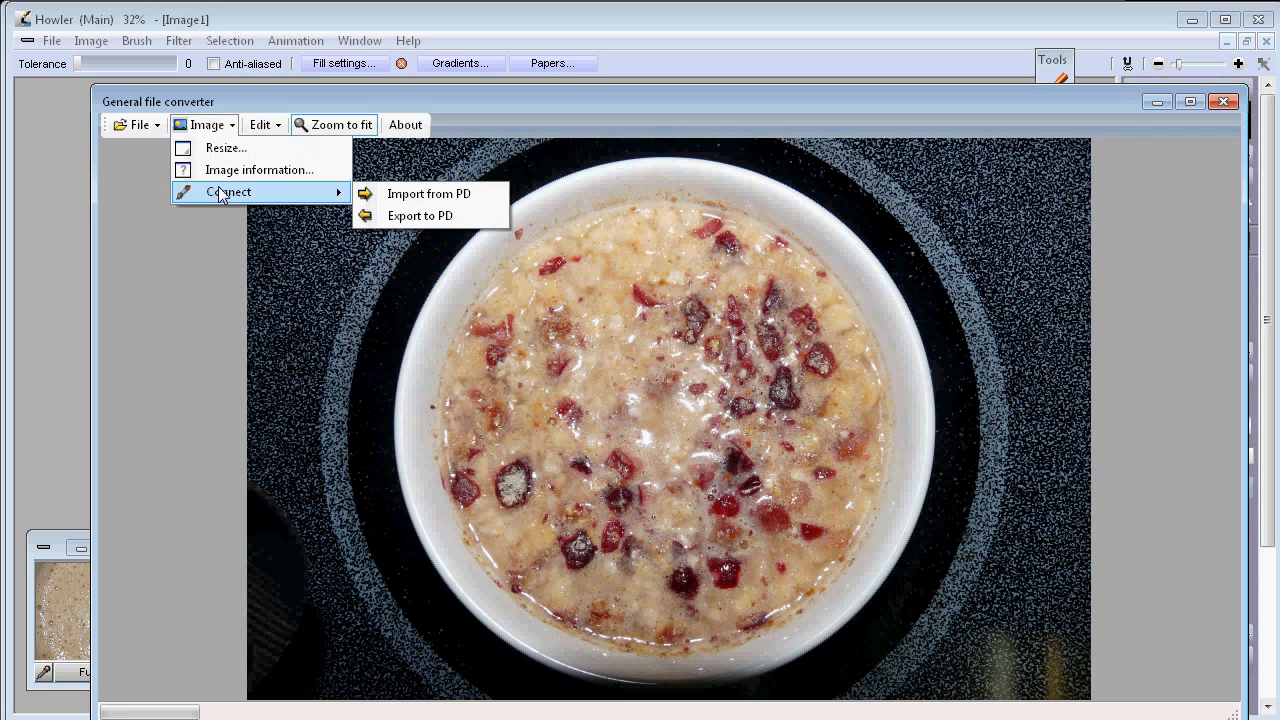
left_click(417, 220)
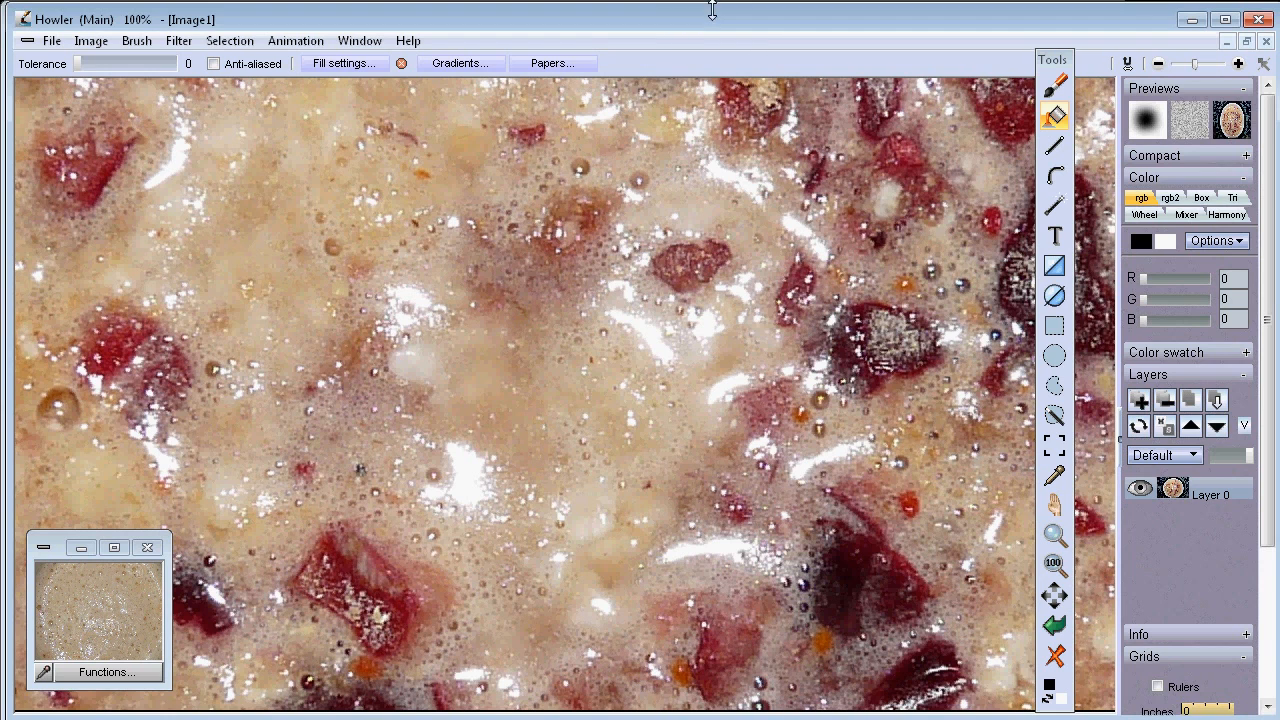
Resample the imported bowl photo to half its size.
left_click(90, 40)
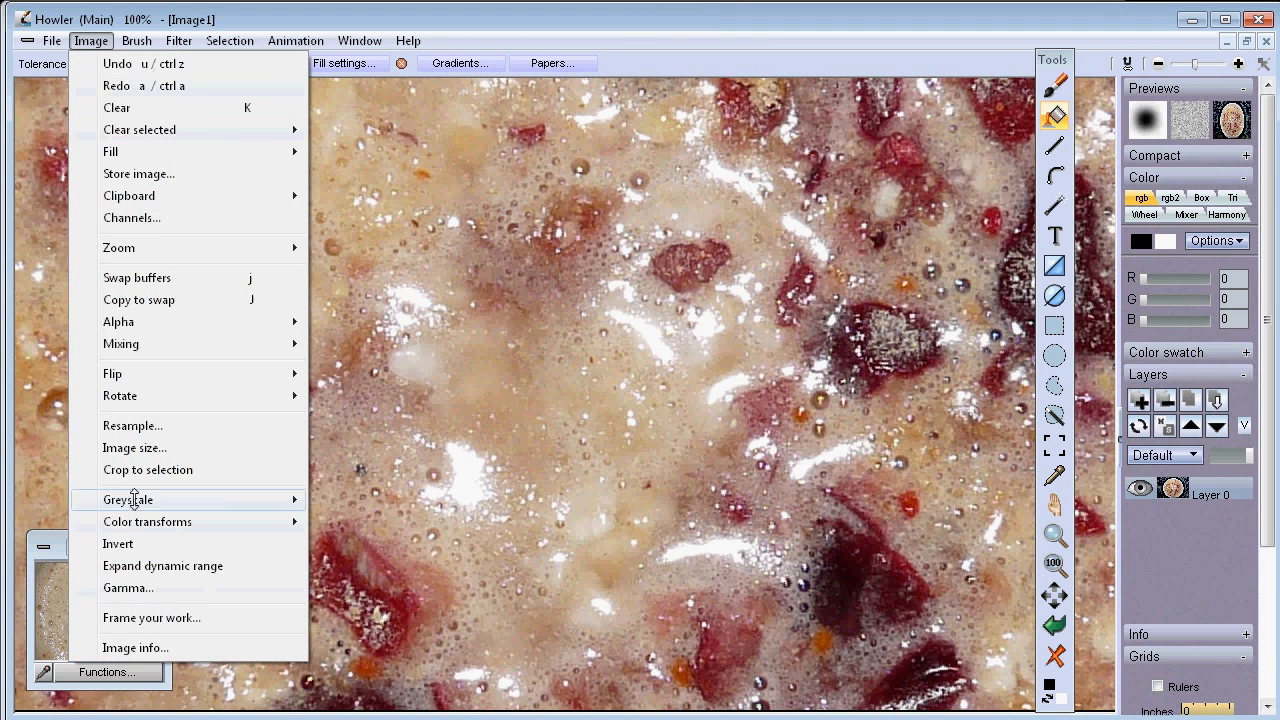
left_click(131, 428)
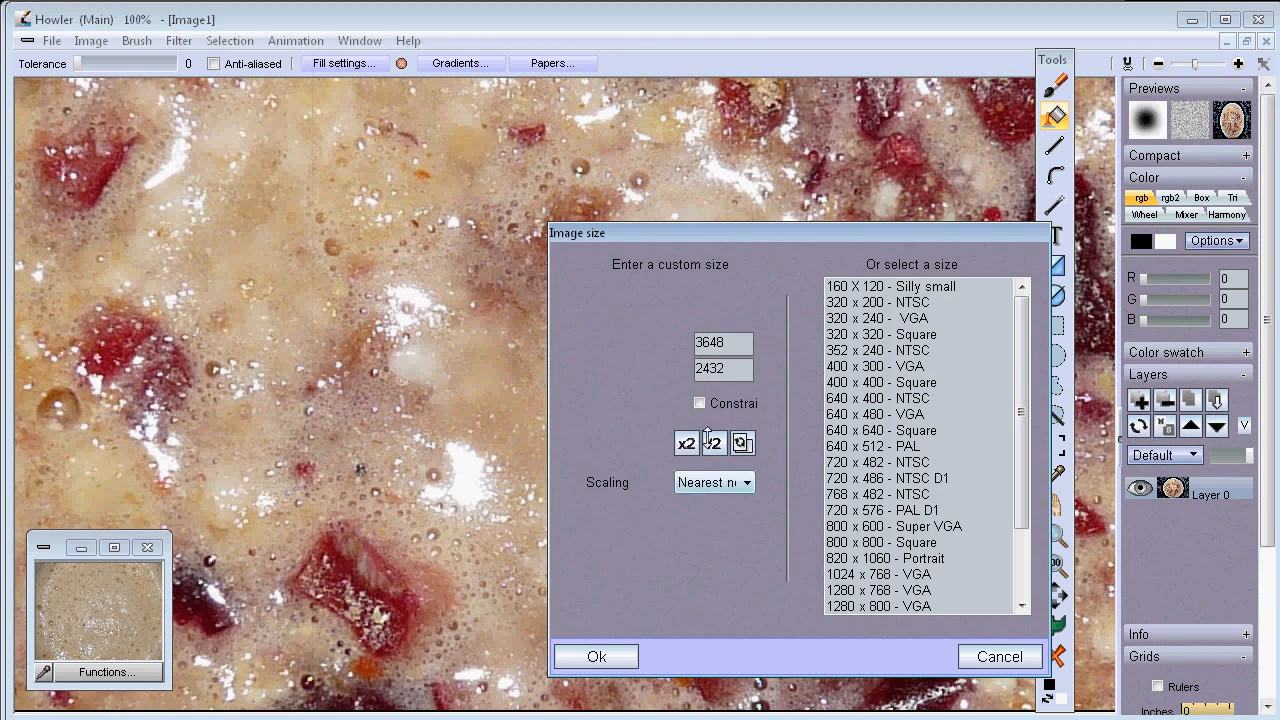
left_click(712, 445)
left_click(609, 657)
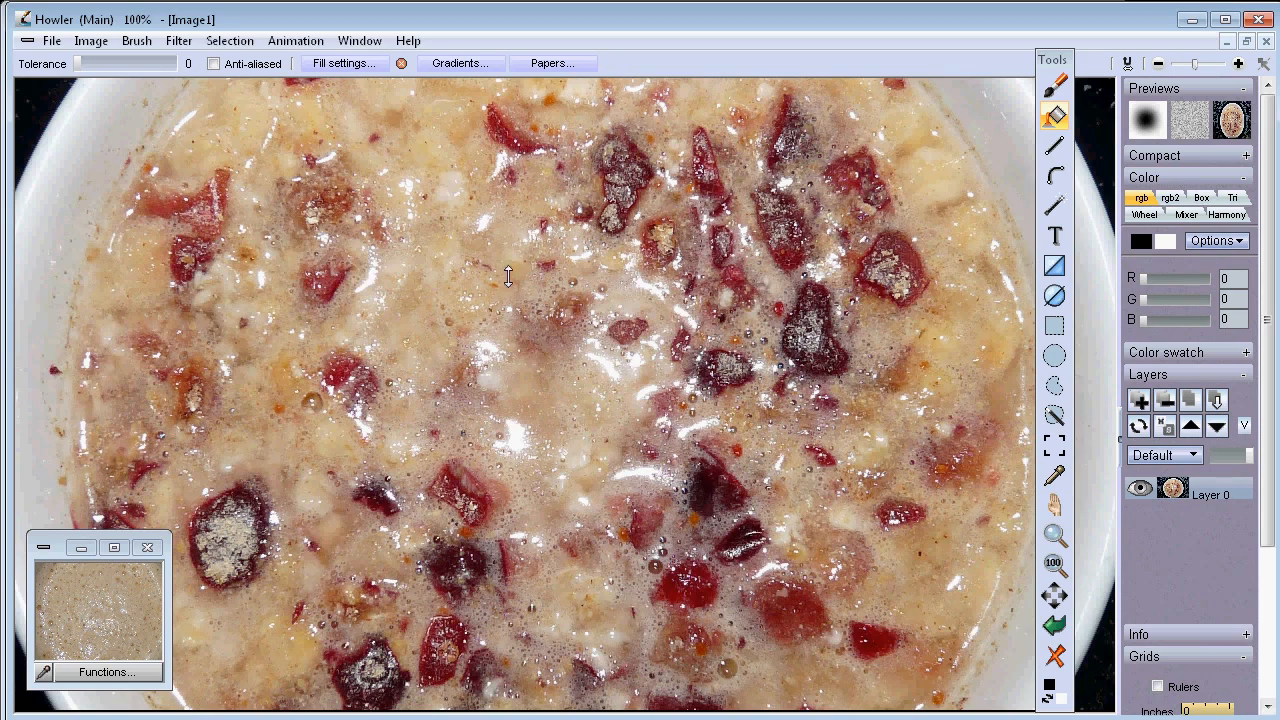
Draw a circular selection from the bowl's centre out to just inside the oatmeal's edge.
scroll(681, 255, "down", 4)
scroll(547, 304, "up", 1)
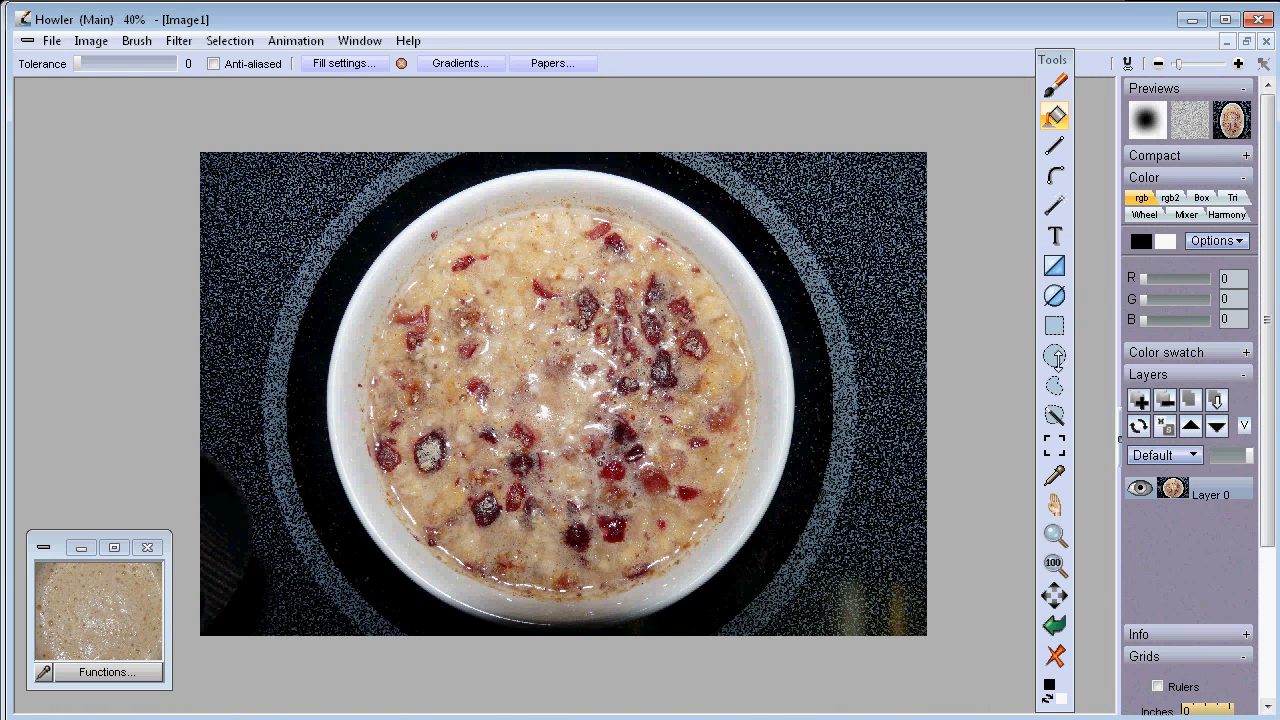
left_click(1054, 356)
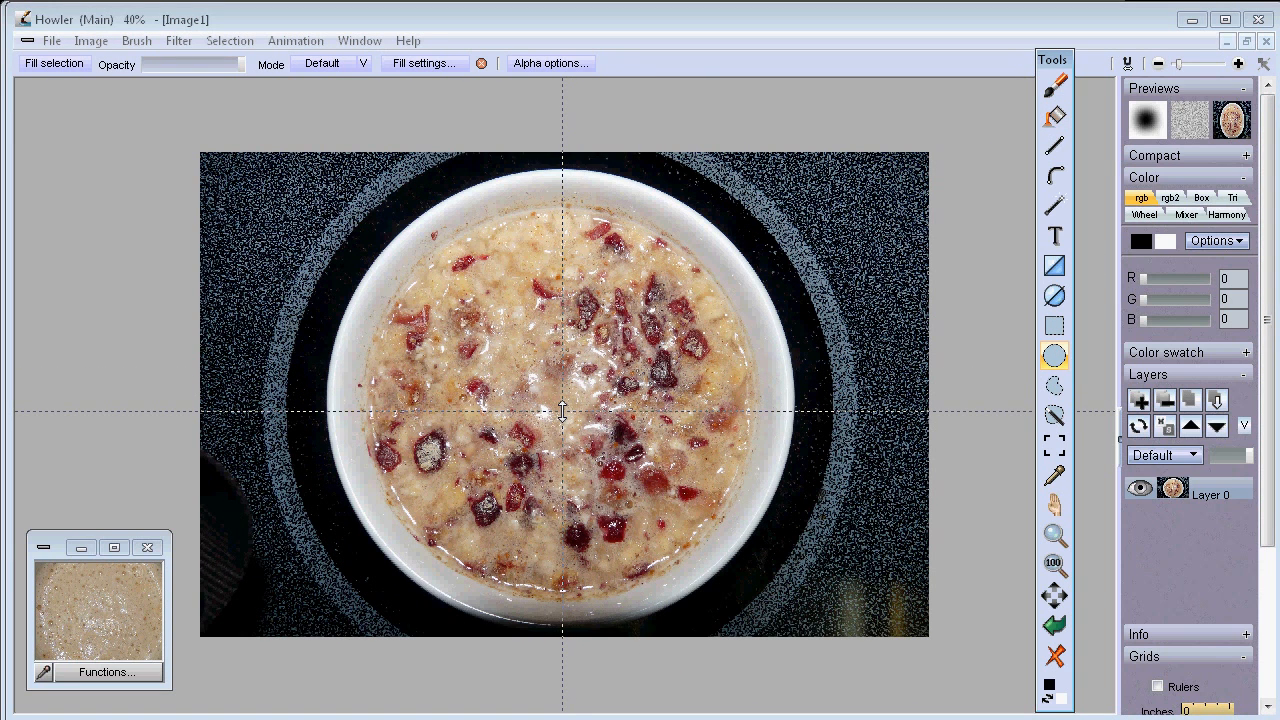
left_click_drag(562, 410, 743, 230)
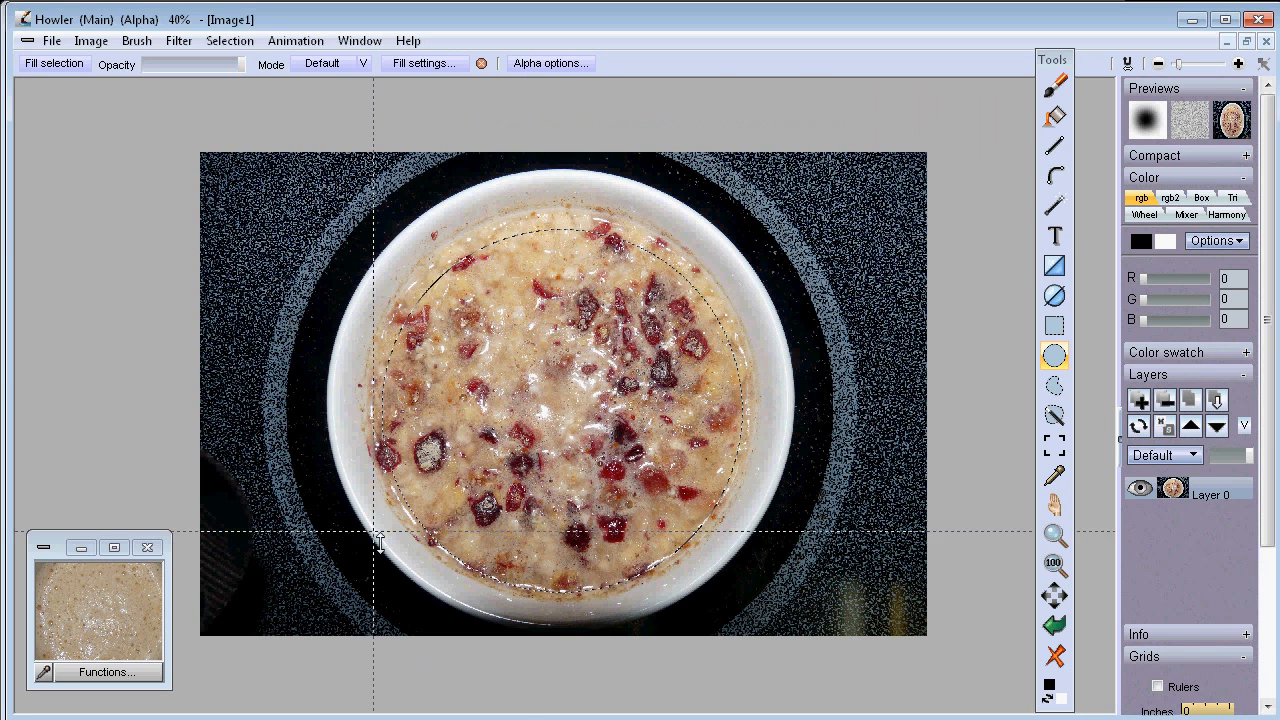
Store the circular selection's alpha.
left_click(229, 40)
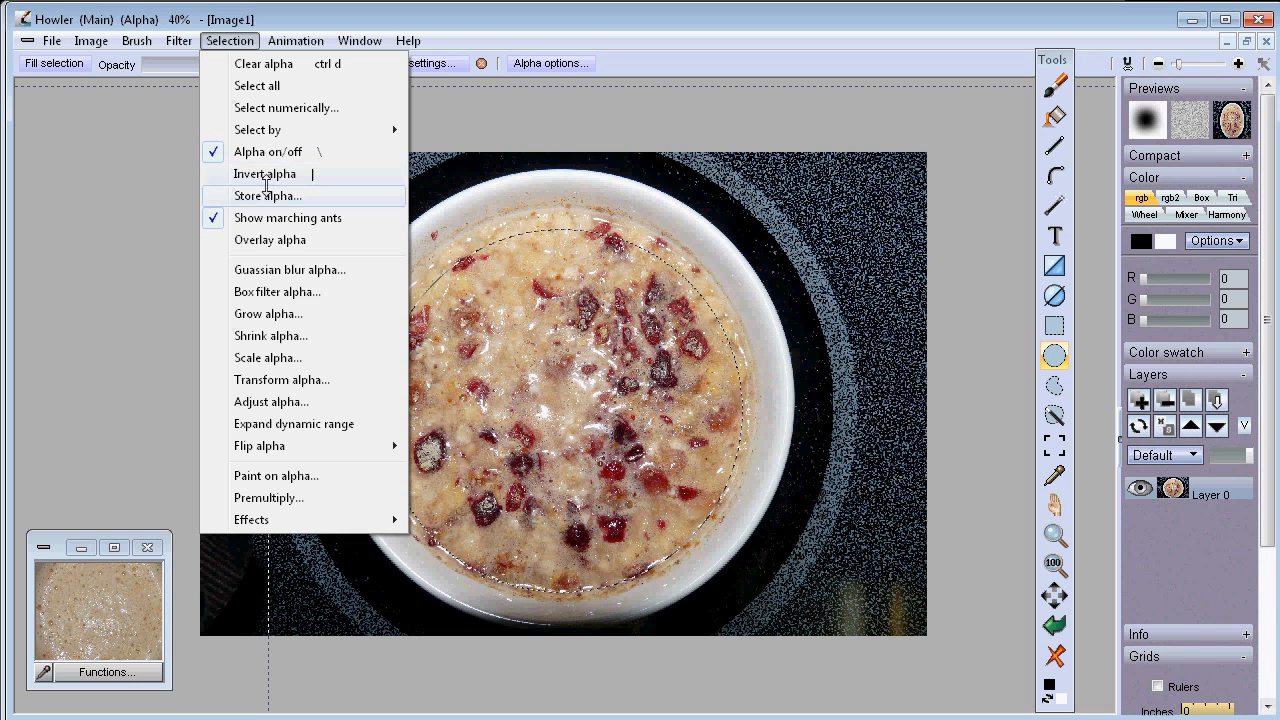
left_click(265, 196)
left_click_drag(353, 220, 179, 97)
left_click_drag(359, 175, 444, 200)
mouse_move(275, 98)
left_mouse_down()
mouse_move(523, 163)
mouse_move(280, 494)
mouse_move(251, 586)
mouse_move(267, 578)
mouse_move(265, 92)
left_mouse_up()
left_click(345, 92)
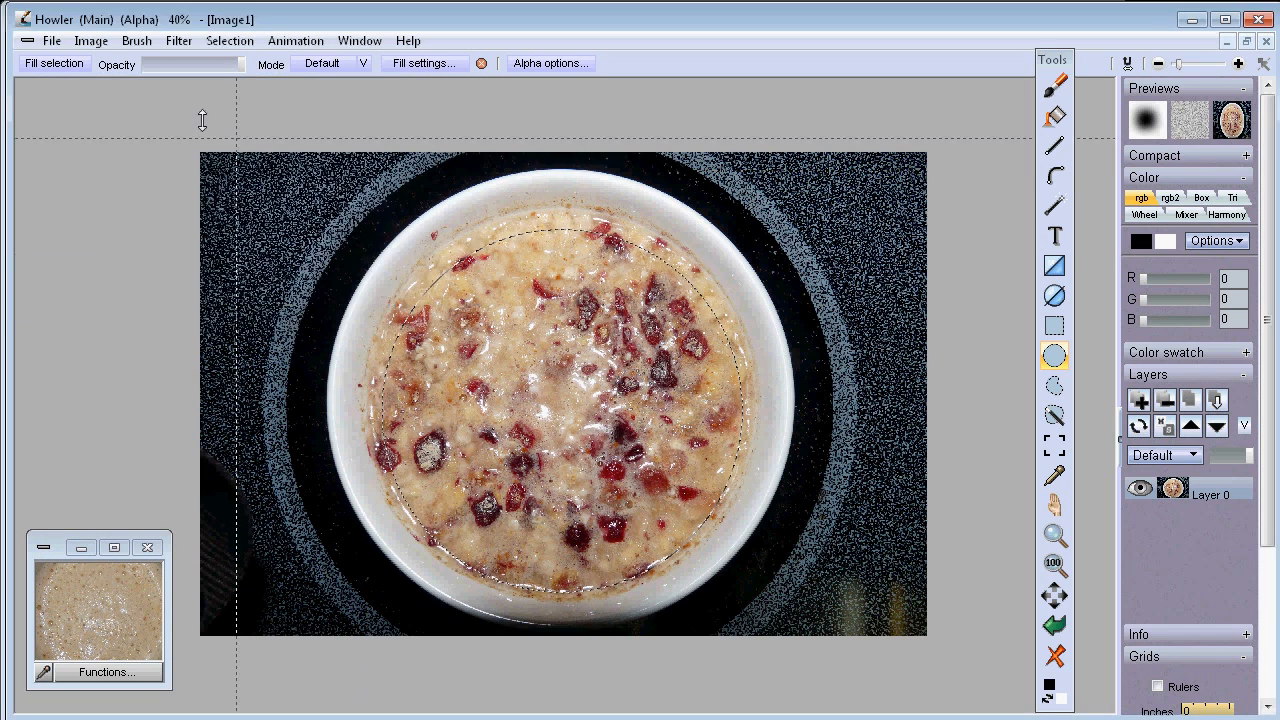
Soften the circular alpha selection with a box filter at level 81, previewing the alpha.
left_click(229, 41)
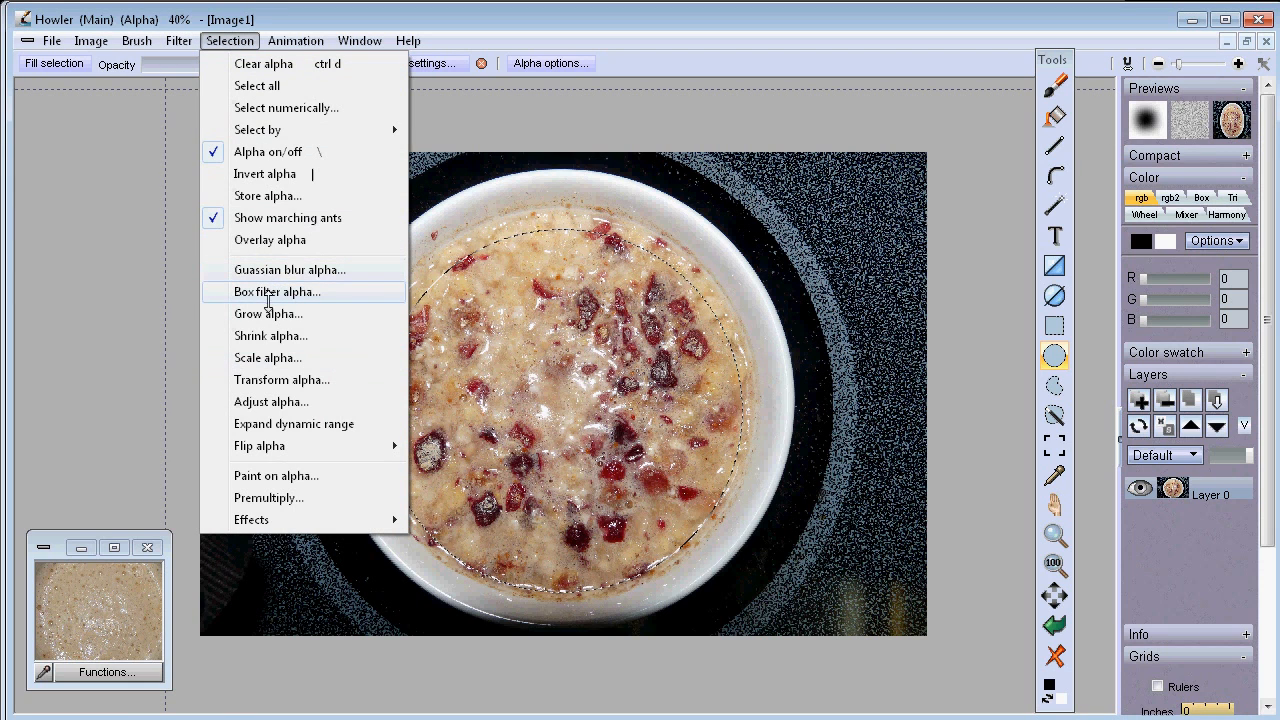
left_click(270, 291)
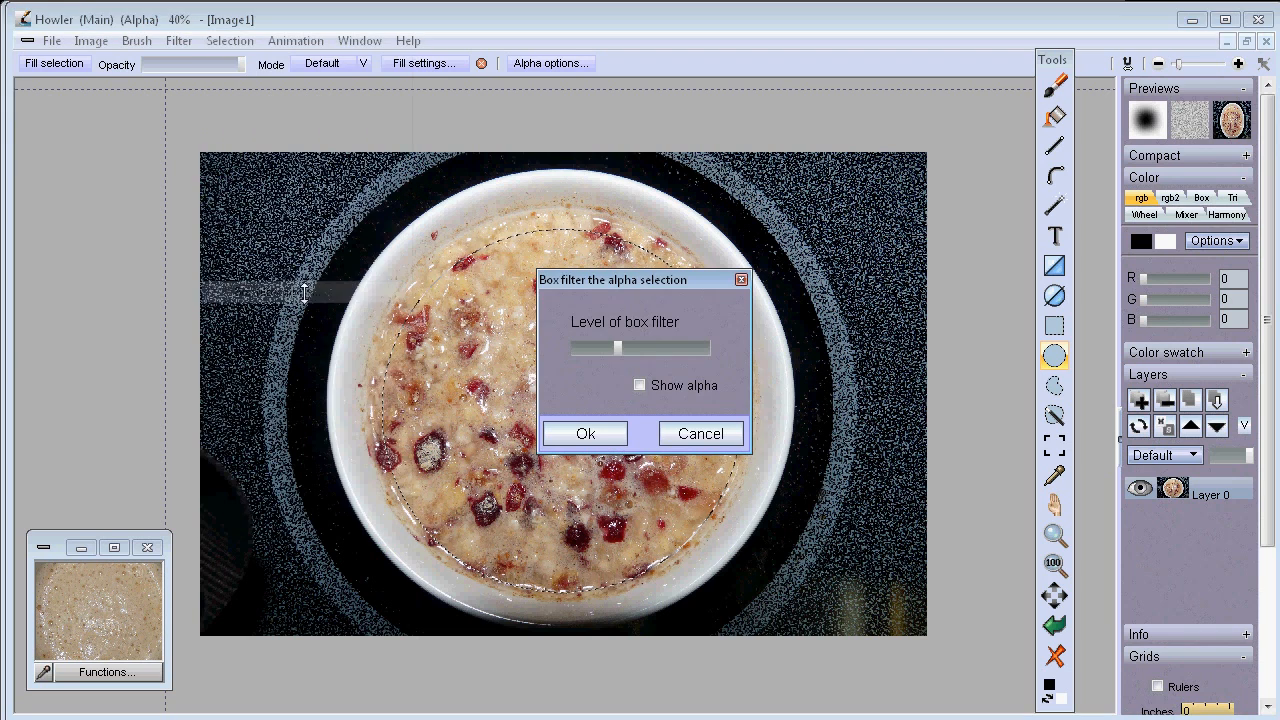
left_click_drag(617, 347, 649, 349)
left_click(640, 385)
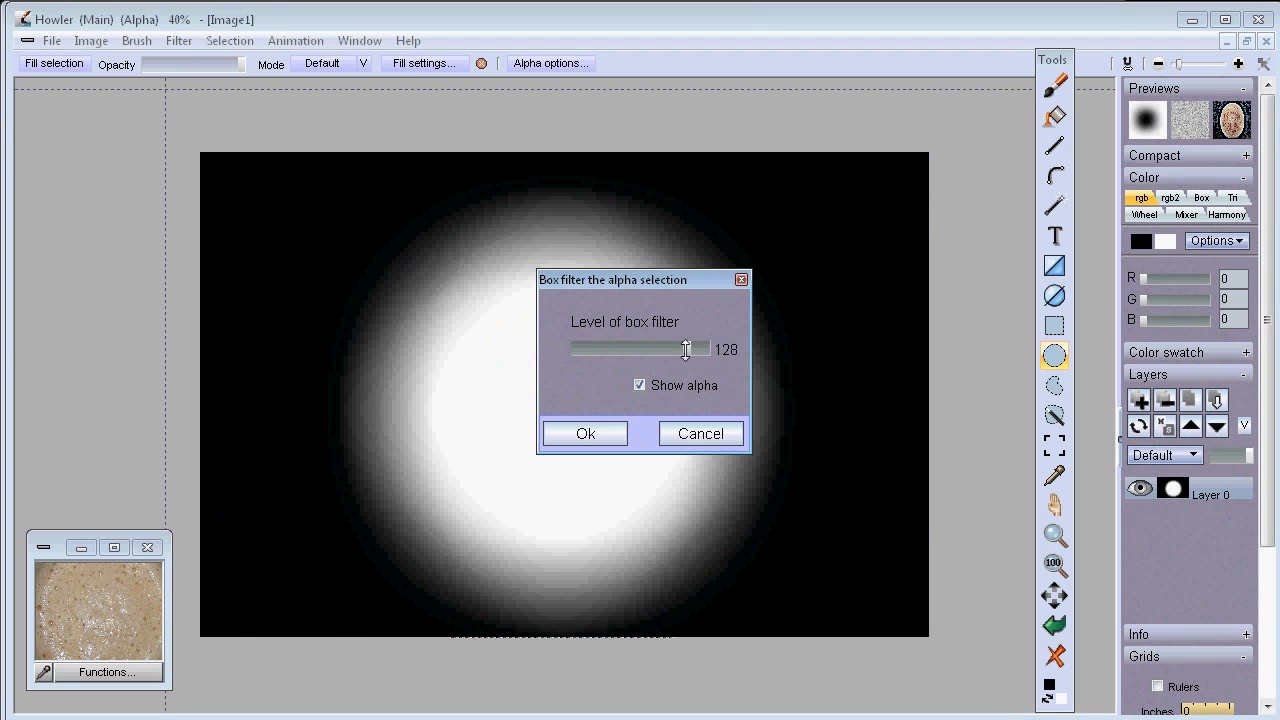
left_click(639, 383)
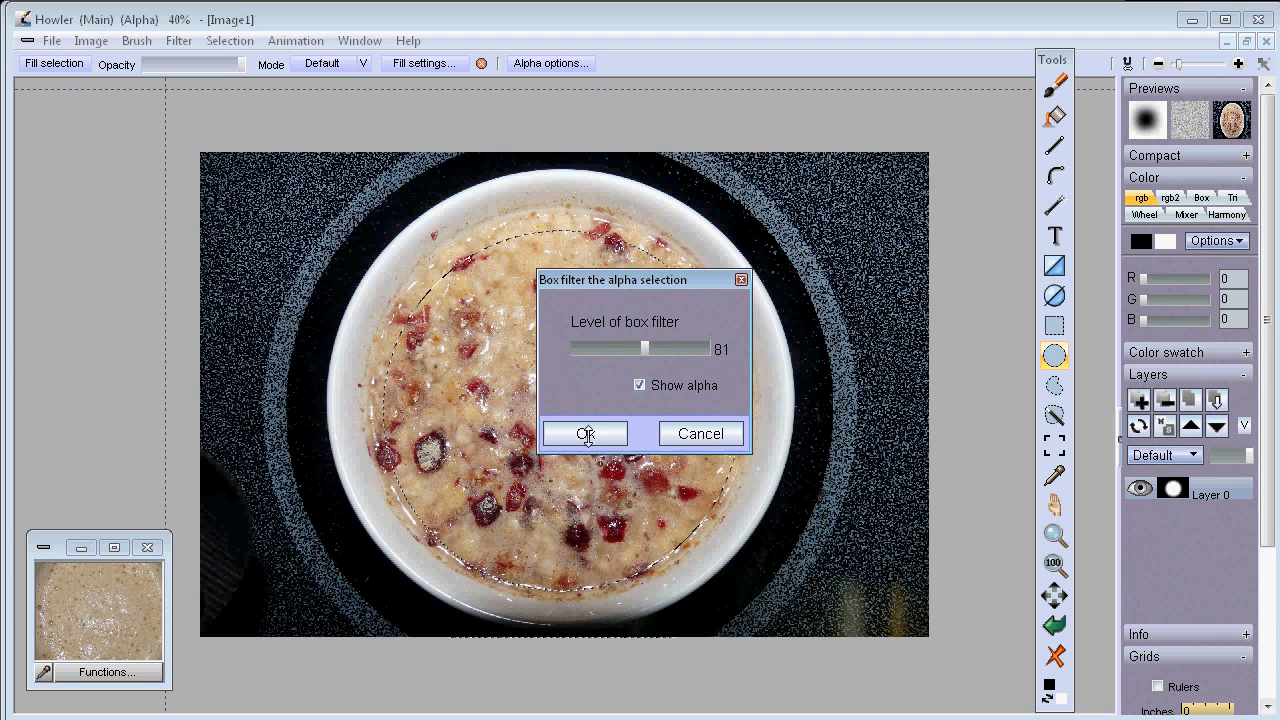
key("Return")
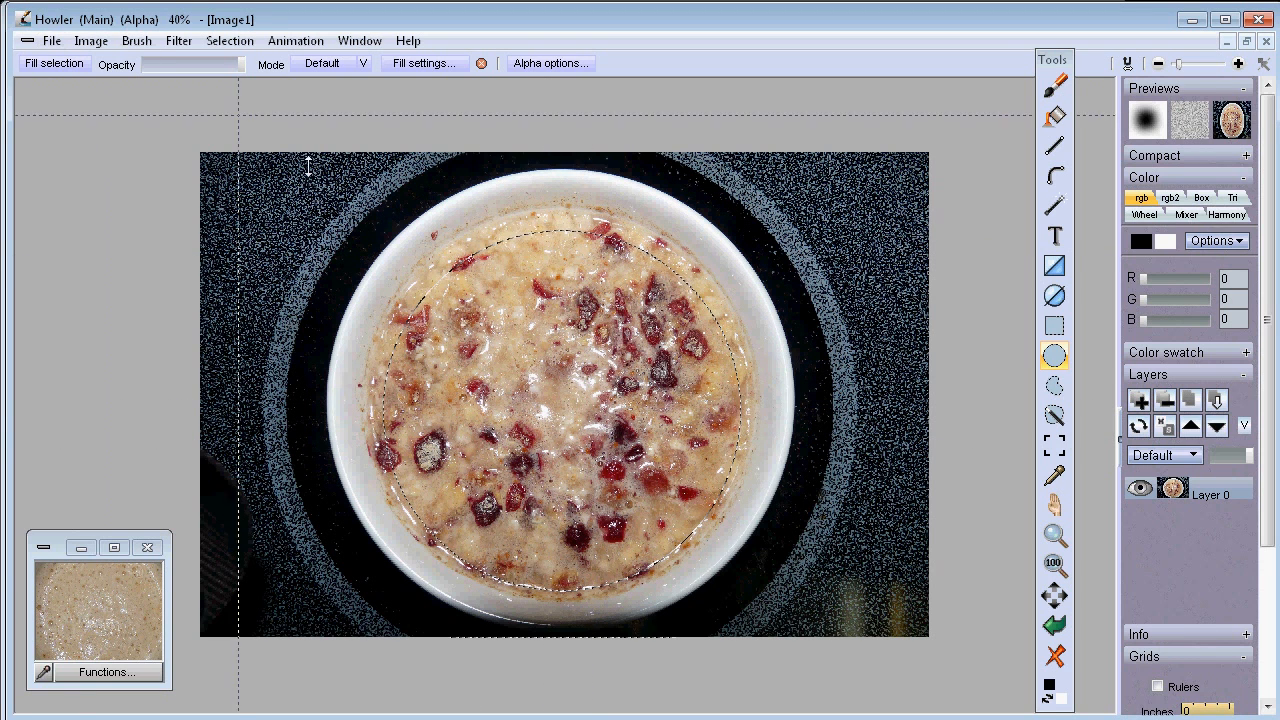
Use the softened oatmeal selection as a custom brush and set the brush opacity to 255.
left_click(137, 41)
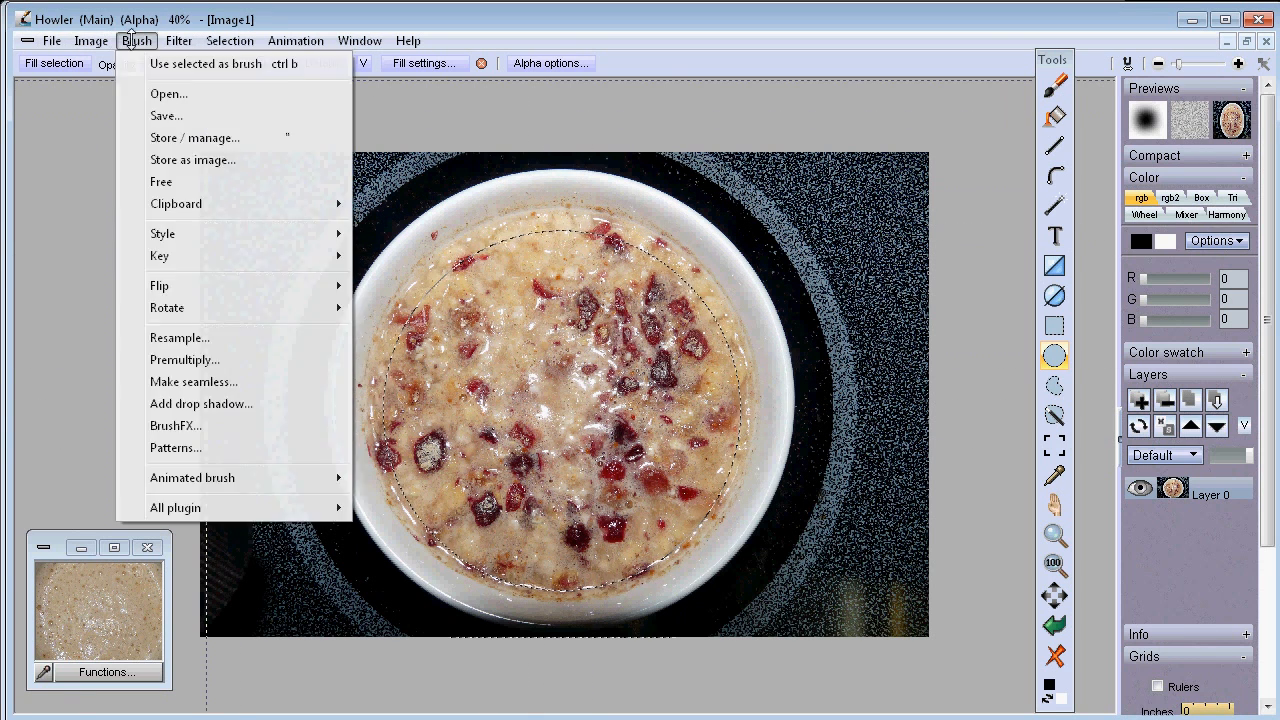
left_click(173, 66)
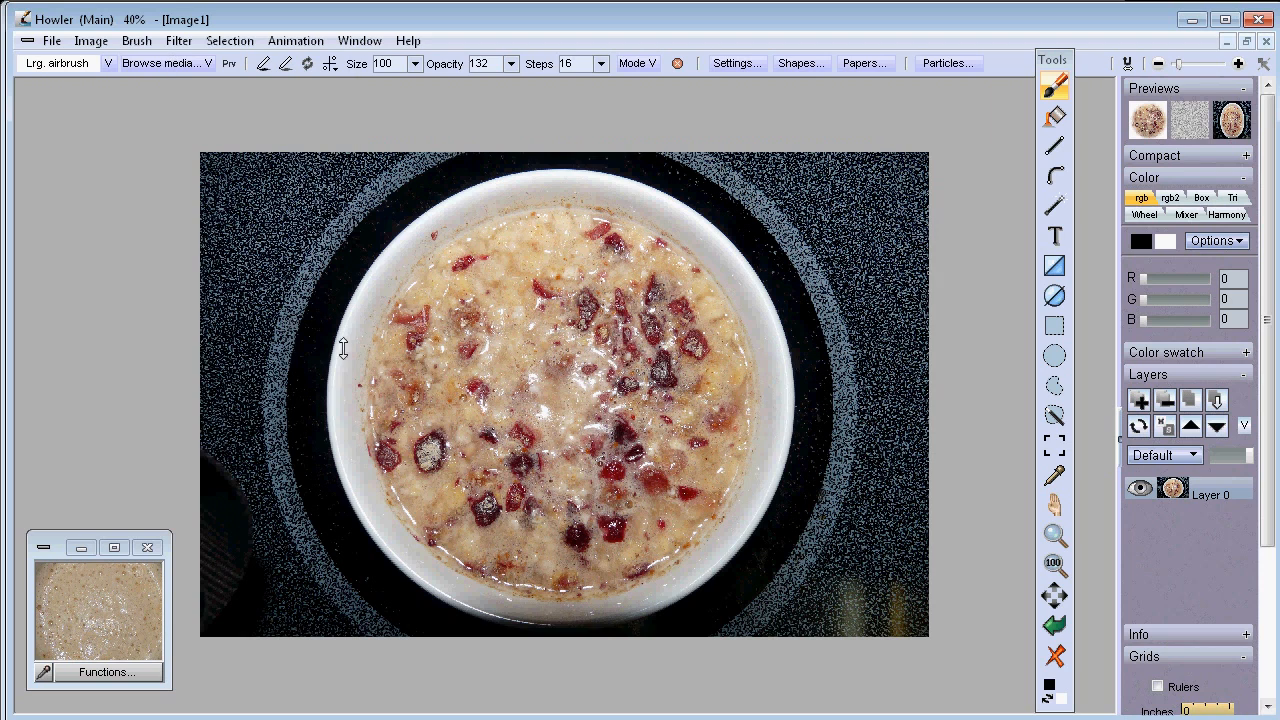
left_click_drag(509, 66, 508, 138)
Paint the oatmeal brush over the bowl rim and dark background, and undo the switch to the foam picture.
mouse_move(297, 226)
left_mouse_down()
mouse_move(860, 330)
mouse_move(826, 484)
mouse_move(297, 480)
mouse_move(523, 472)
mouse_move(753, 438)
mouse_move(513, 648)
mouse_move(416, 628)
mouse_move(179, 540)
left_mouse_up()
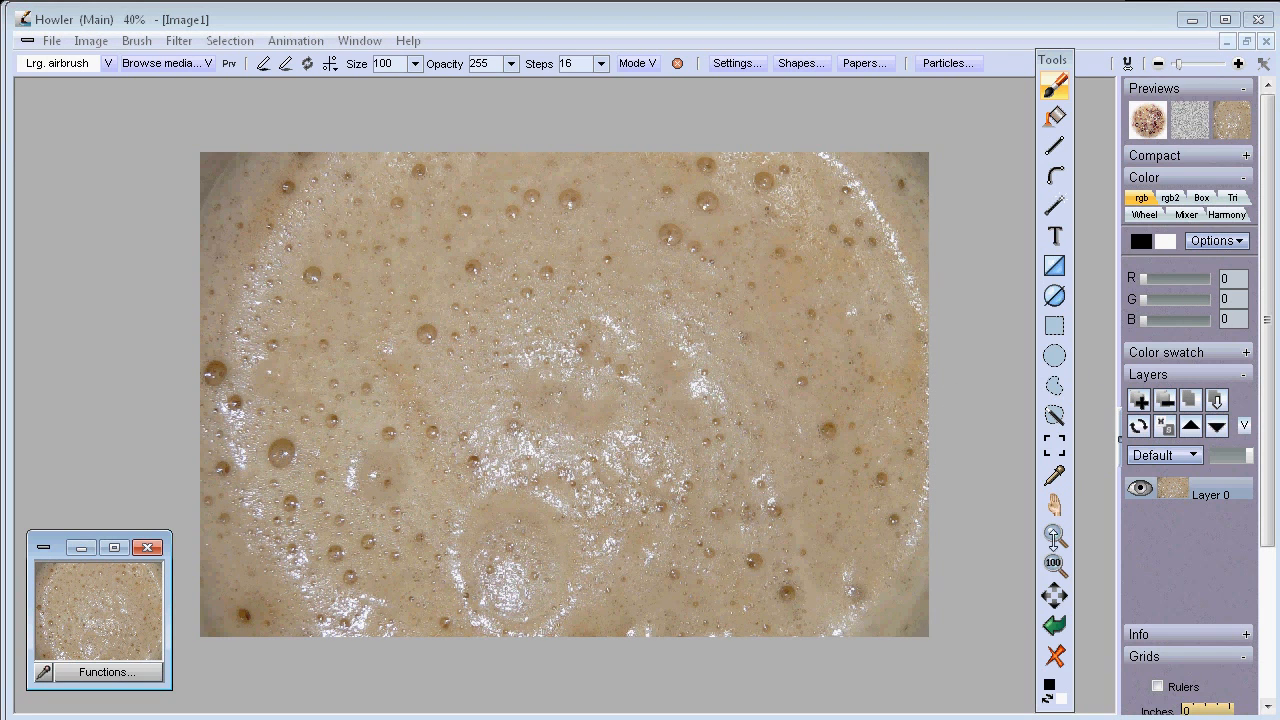
left_click(1053, 631)
left_click(1056, 628)
left_click(1053, 626)
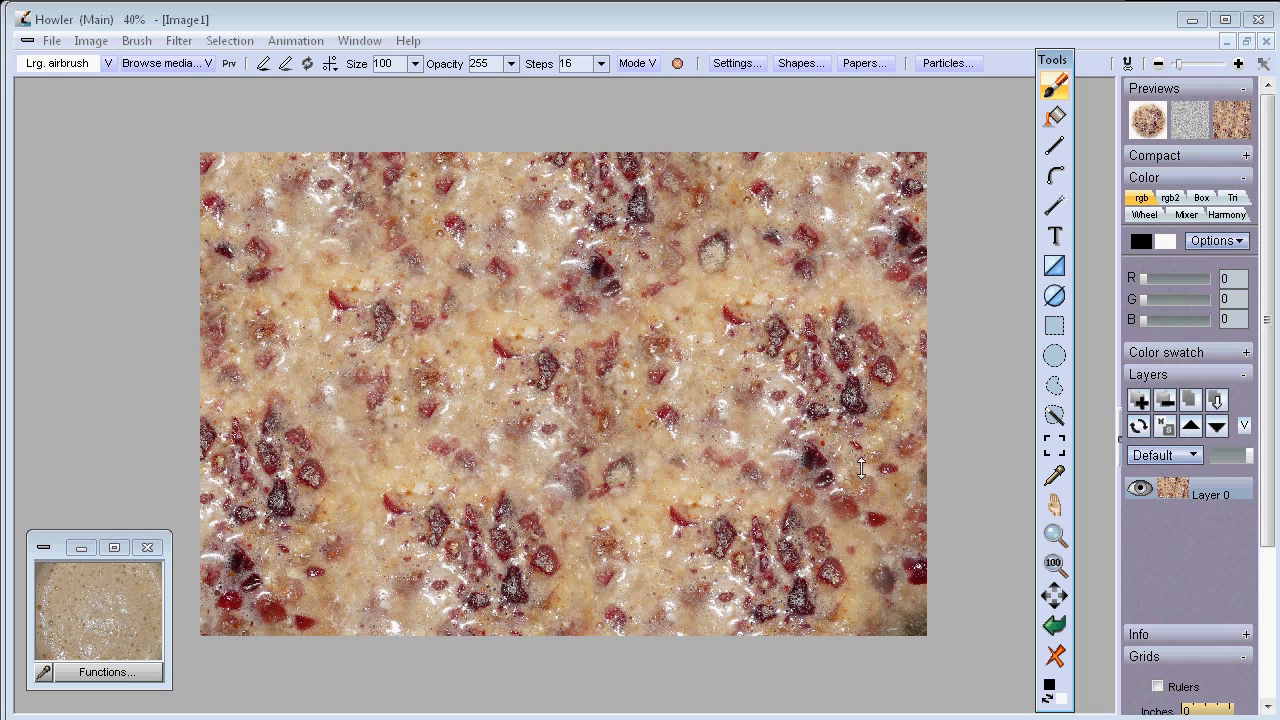
Stamp the oatmeal brush in overlapping spots across the whole canvas to vary and even out the berry texture.
left_click(871, 622)
left_click(350, 625)
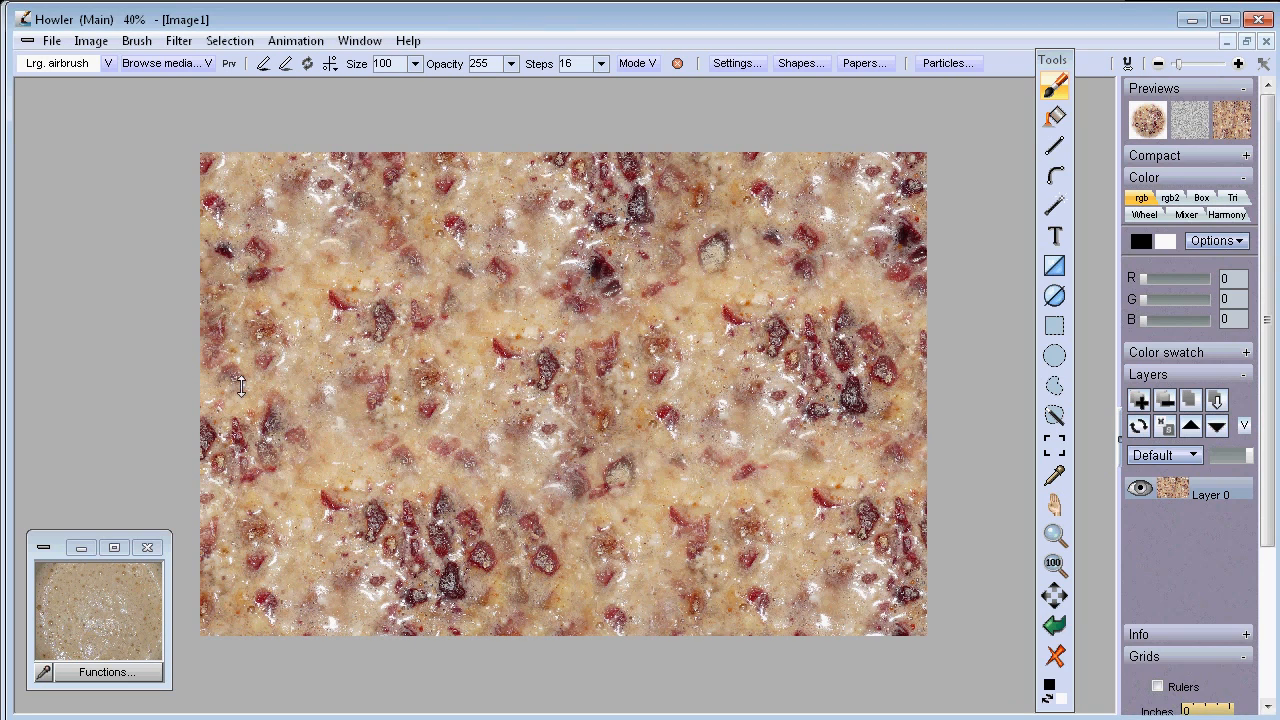
left_click(225, 348)
left_click(411, 208)
left_click(858, 240)
left_click(693, 462)
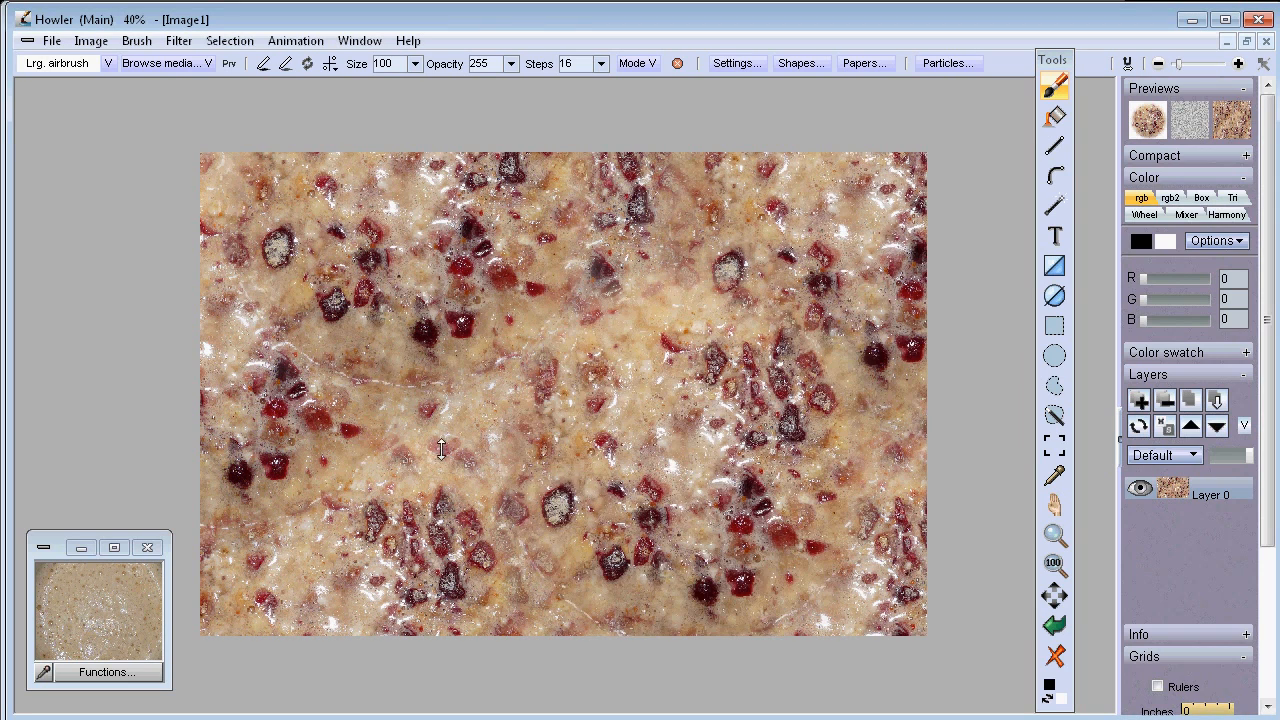
left_click(440, 450)
left_click(805, 420)
left_click(635, 362)
left_click(621, 506)
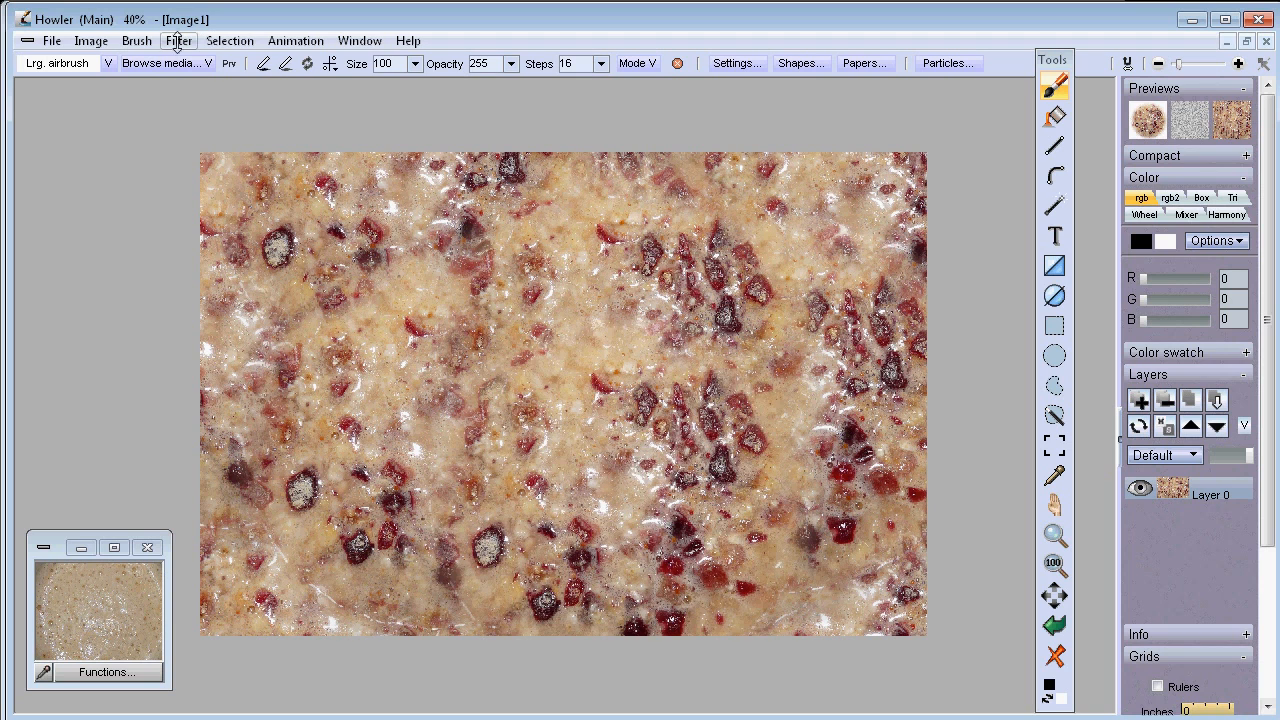
Turn on vertical symmetry for the brush and apply a vertical mirror to the berry texture.
left_click(331, 63)
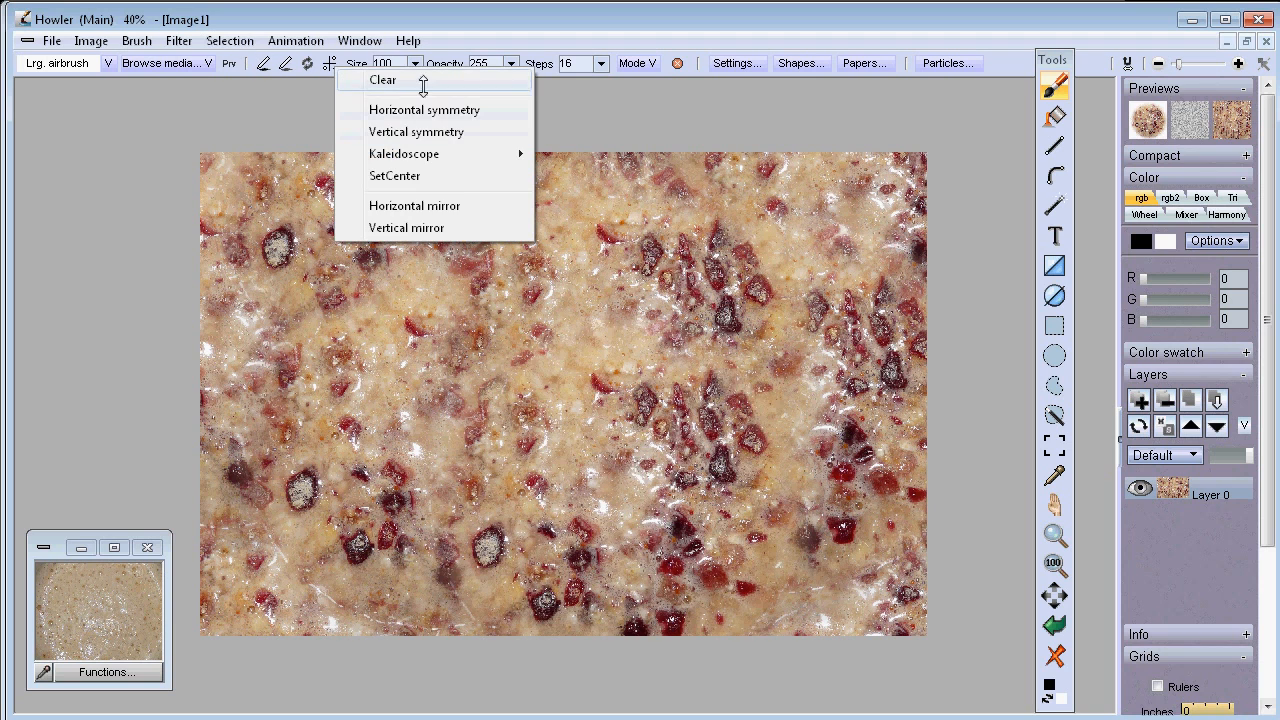
left_click(403, 131)
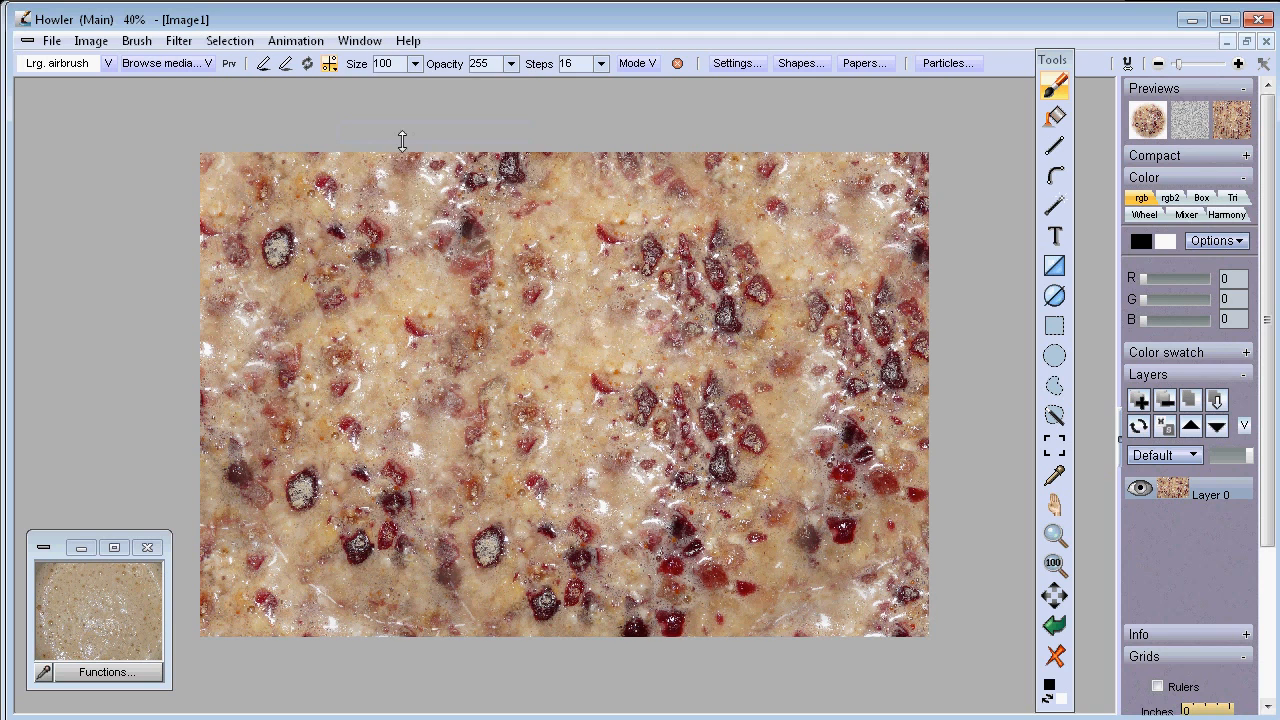
left_click(331, 64)
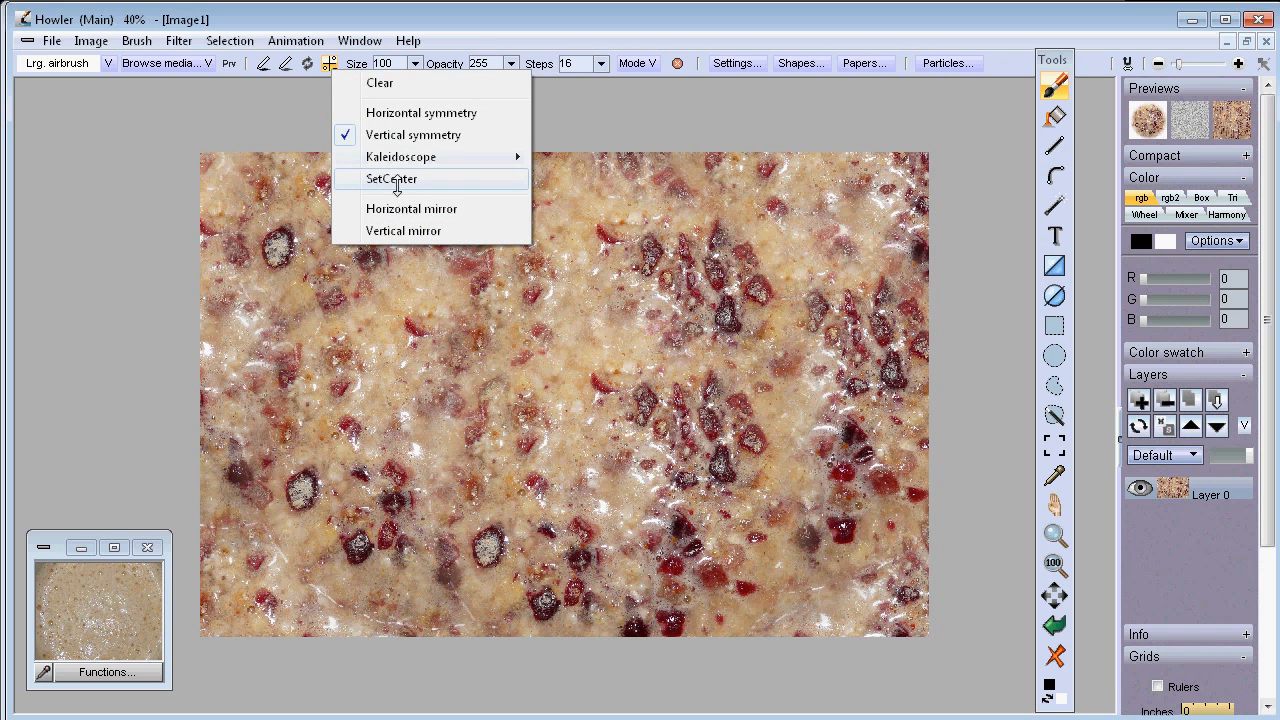
left_click(404, 231)
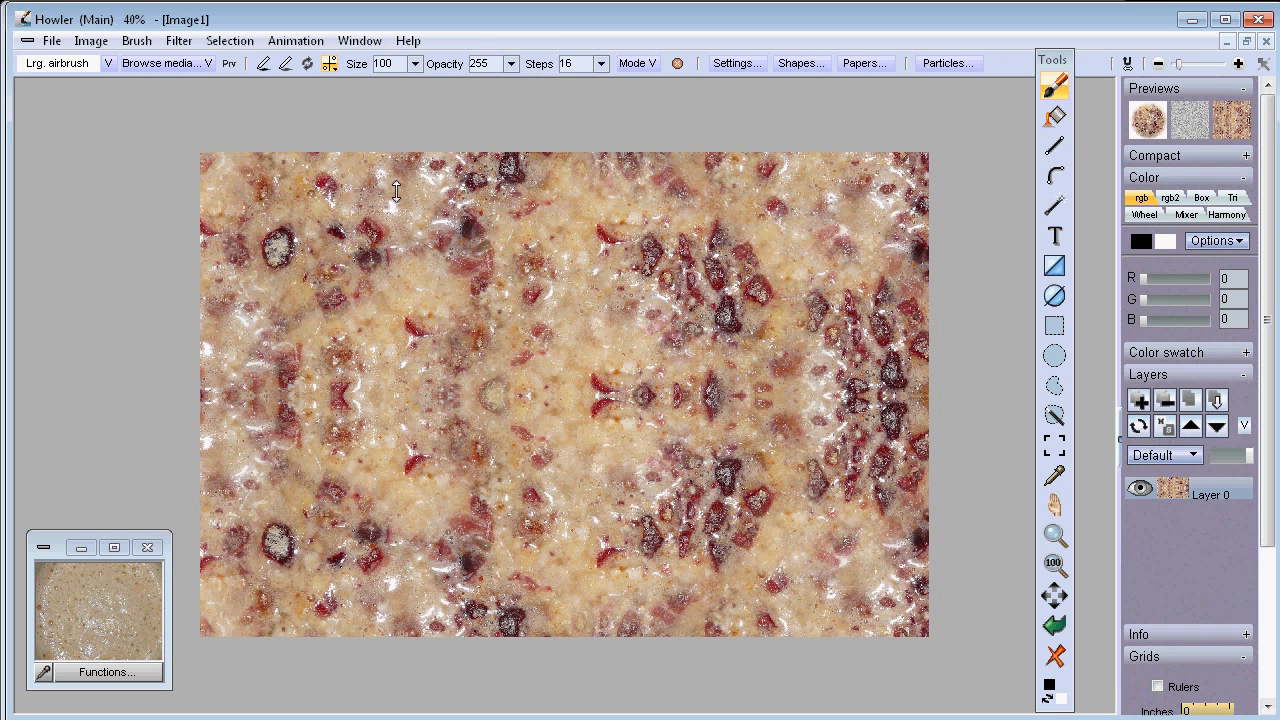
Turn on the horizontal mirror for the brush and apply it to the berry texture.
left_click(331, 64)
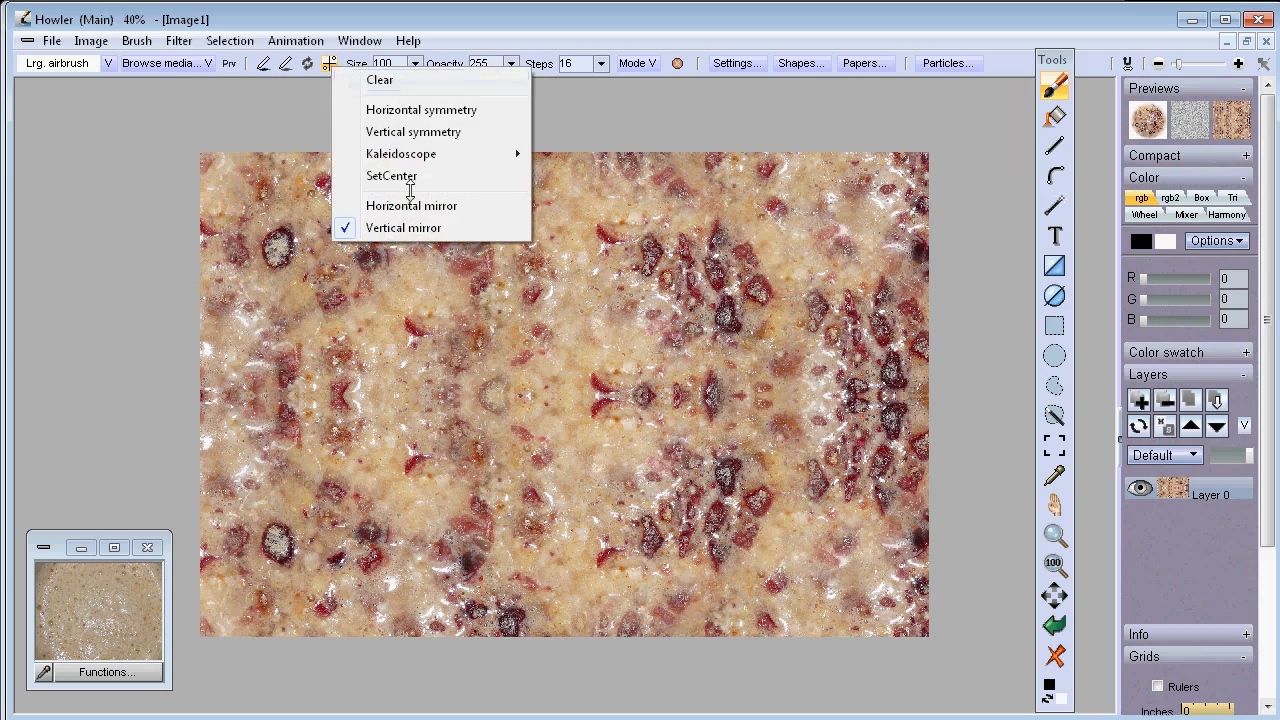
left_click(410, 206)
left_click(659, 284)
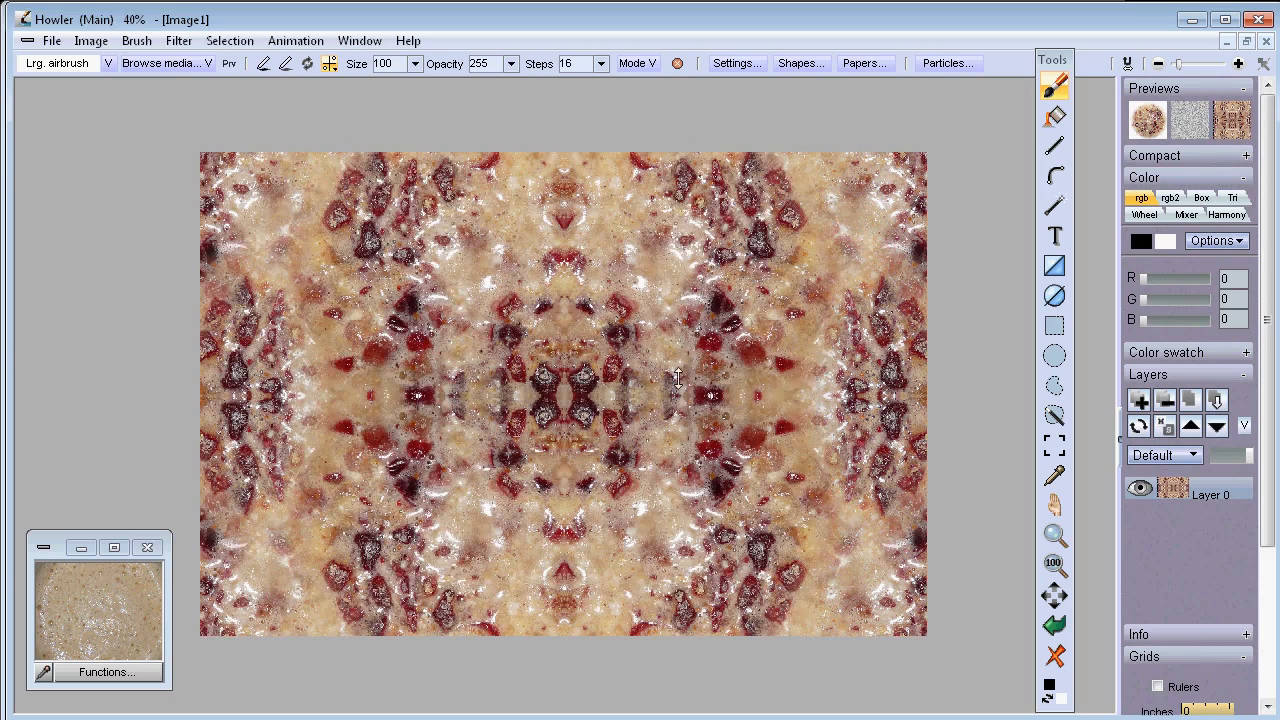
Stamp the mirrored brush in several more spots to build a four-way symmetrical berry texture, and clear the mirror setting.
left_click(833, 298)
left_click(683, 222)
left_click(795, 400)
left_click(750, 531)
left_click(716, 256)
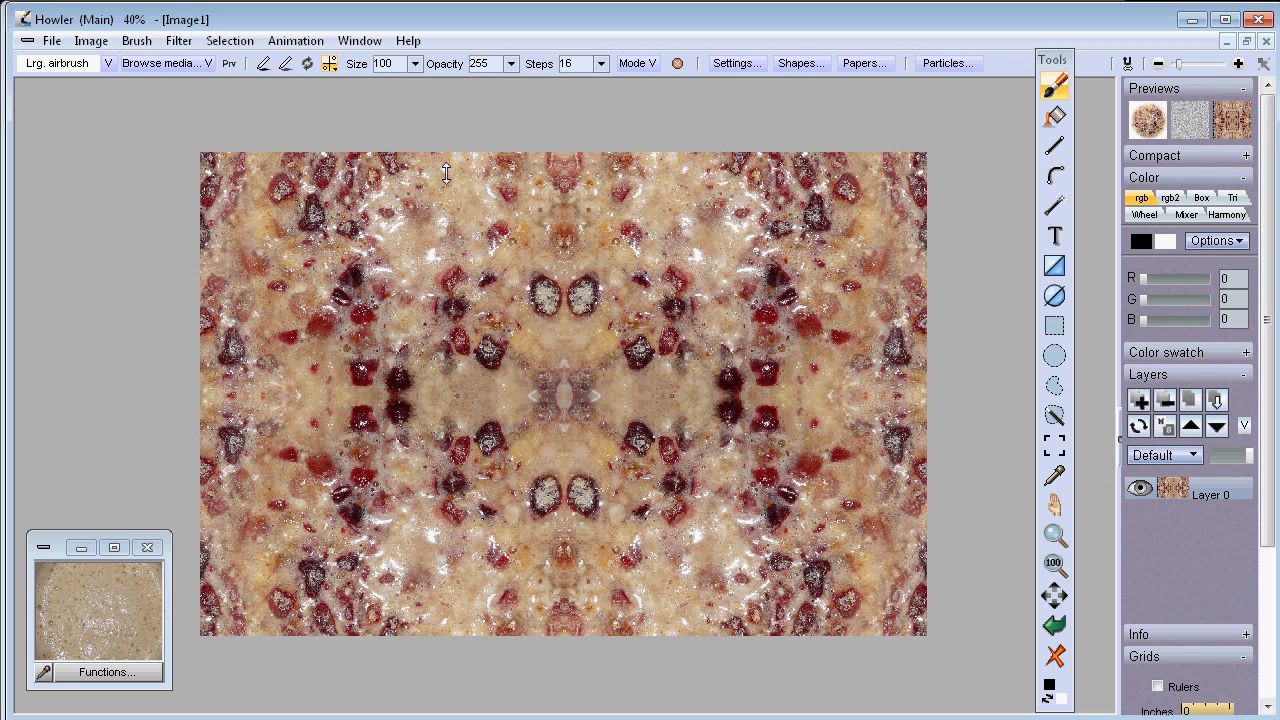
left_click(329, 63)
left_click(385, 75)
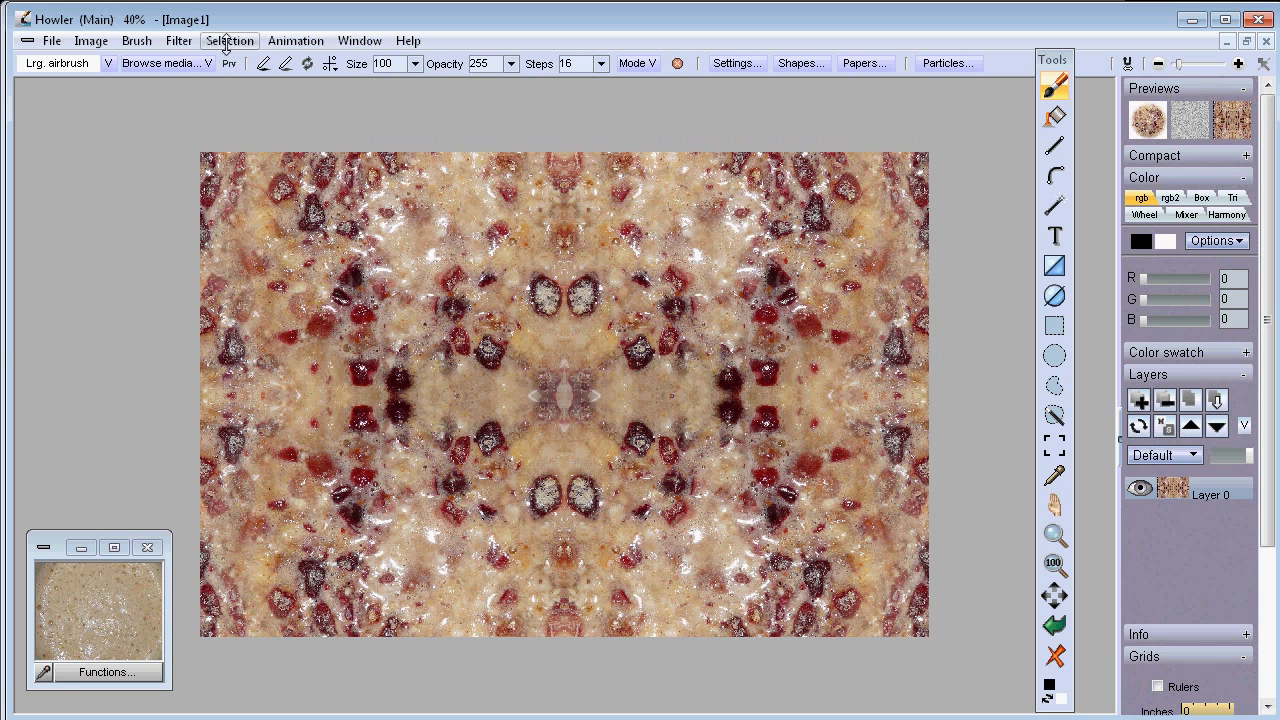
Convert the berry texture to grayscale by lens, using an orange-red lens color.
left_click(108, 40)
mouse_move(145, 521)
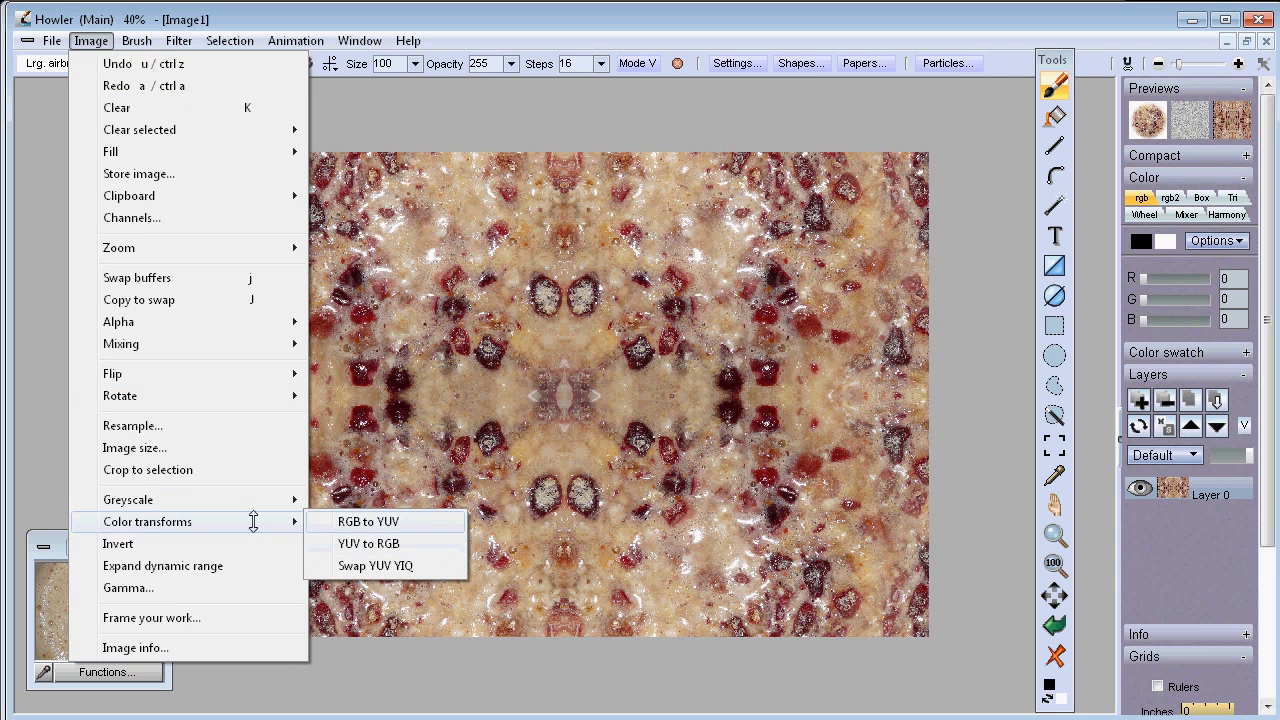
mouse_move(288, 499)
left_click(390, 544)
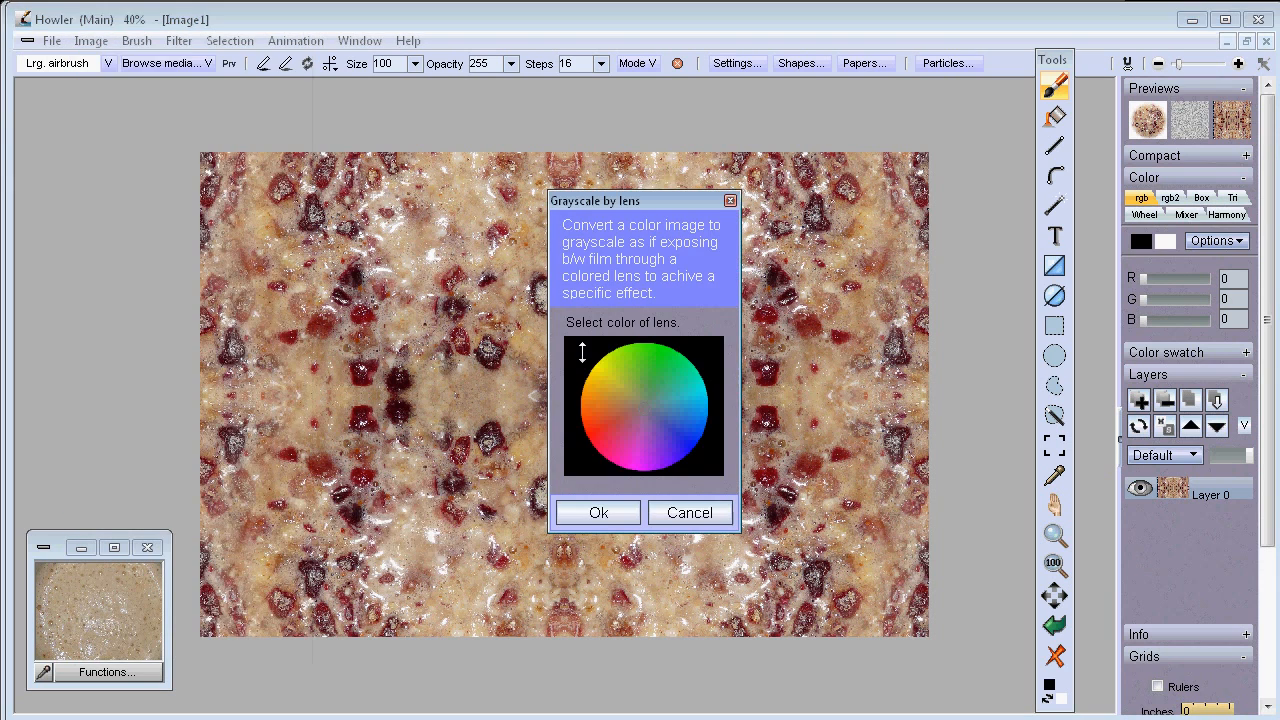
left_click_drag(638, 200, 158, 117)
left_click(139, 332)
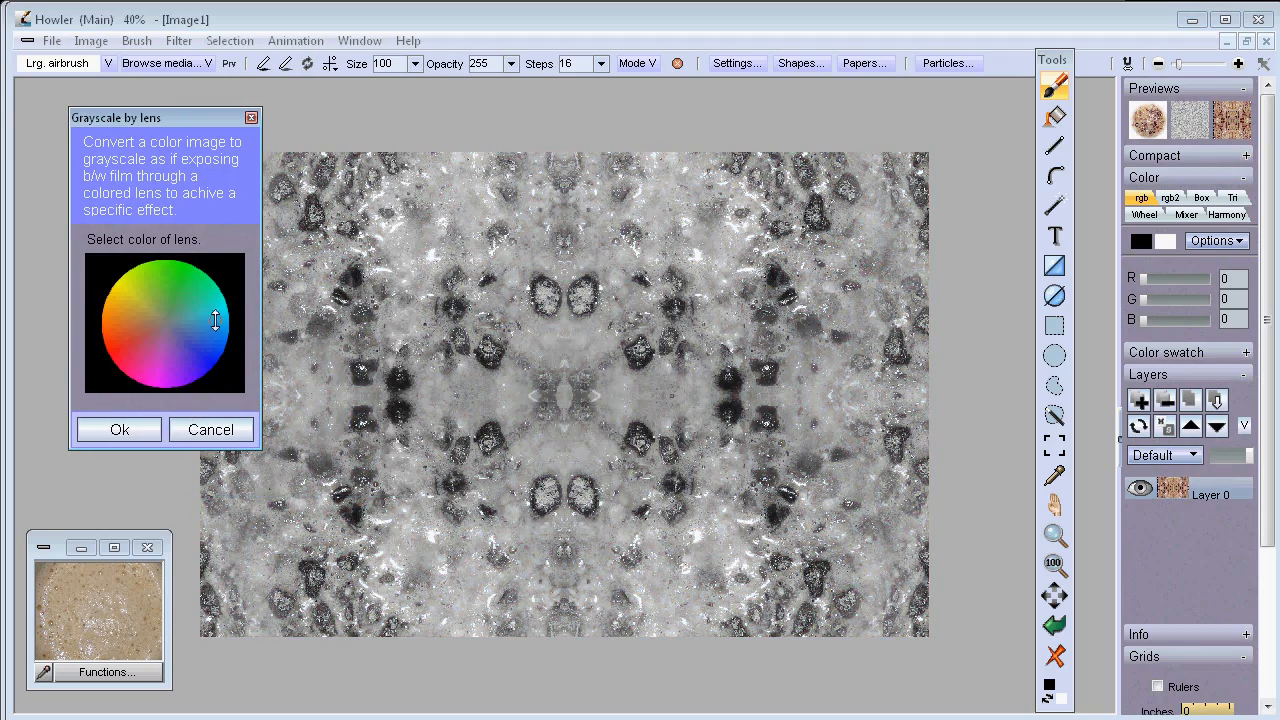
mouse_move(139, 332)
left_mouse_down()
mouse_move(169, 271)
mouse_move(125, 310)
mouse_move(149, 370)
mouse_move(179, 370)
mouse_move(197, 349)
mouse_move(160, 265)
mouse_move(195, 358)
mouse_move(204, 352)
mouse_move(133, 343)
left_mouse_up()
left_click(122, 429)
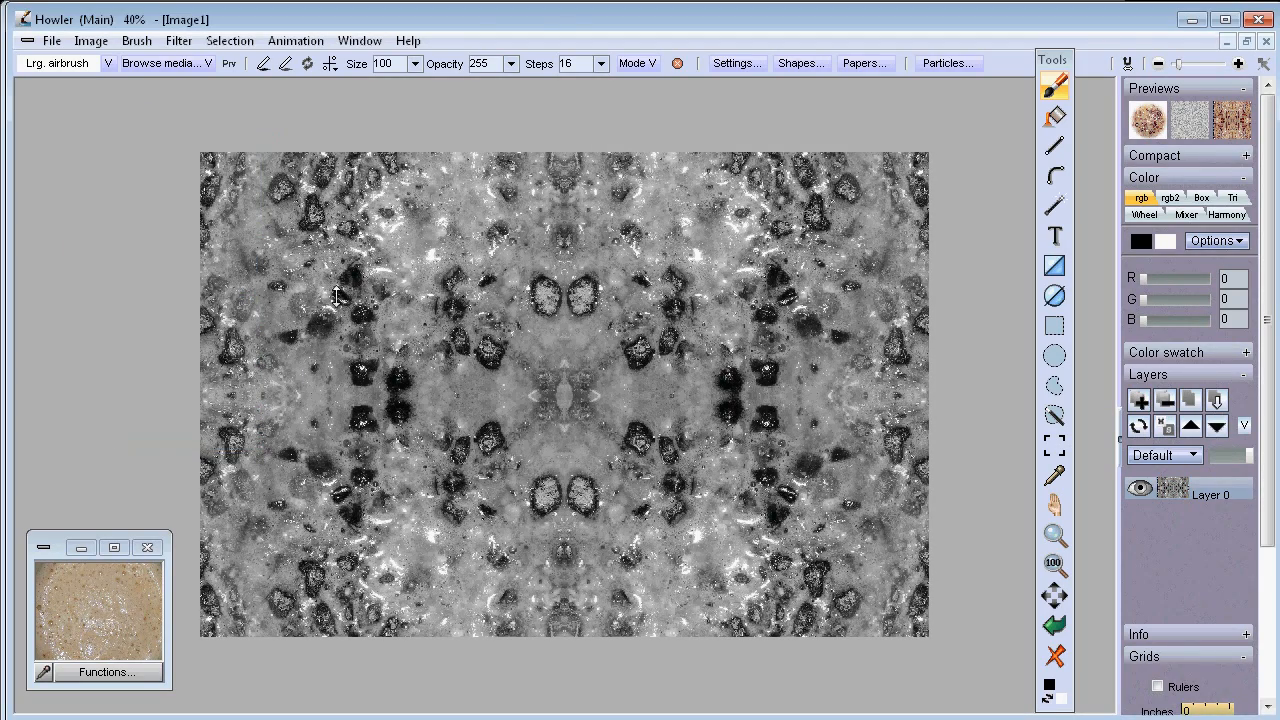
Expand the dynamic range of the grayscale texture.
left_click(91, 40)
mouse_move(163, 521)
left_click(164, 565)
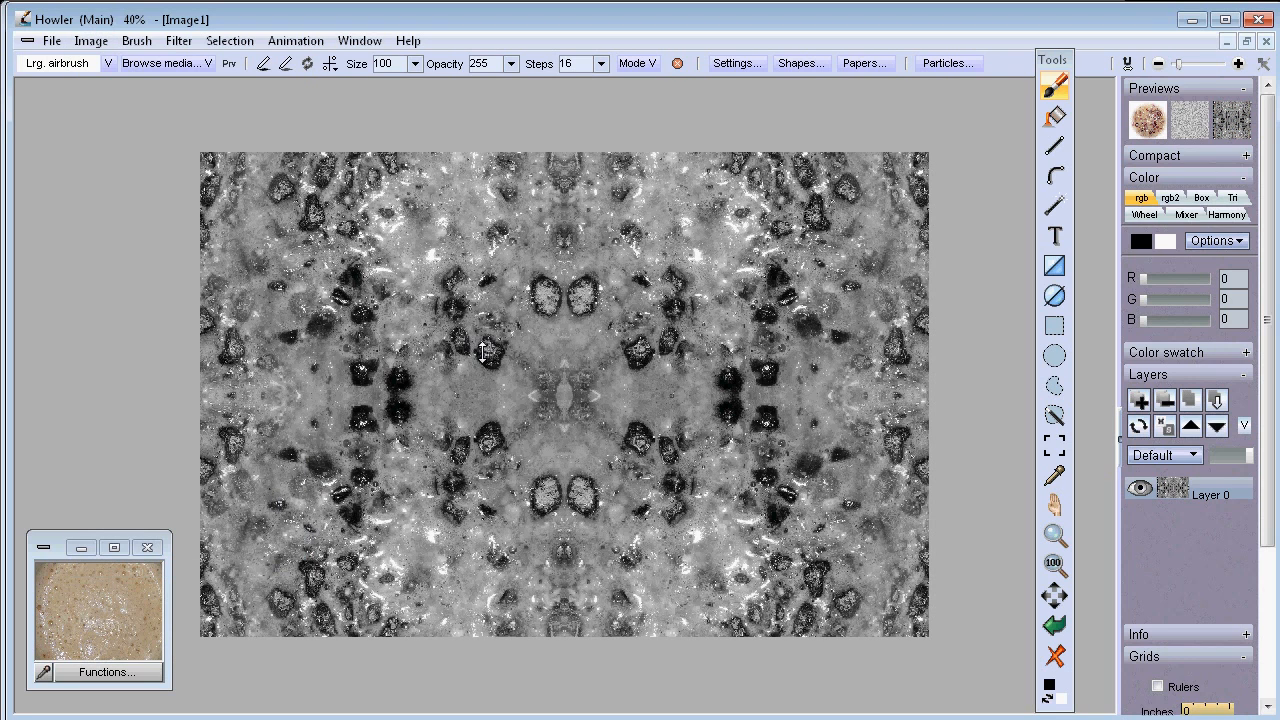
Store the grayscale texture as a separate image and place its thumbnail just above the foam picture.
left_click(91, 40)
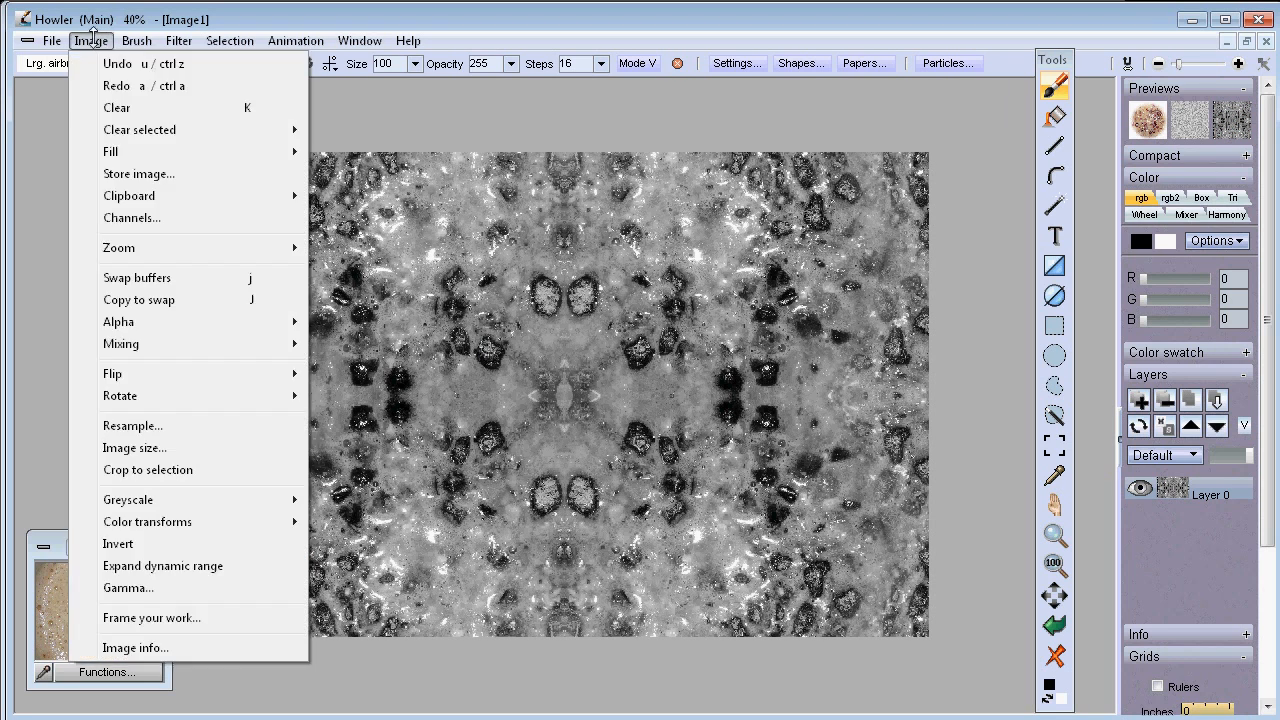
left_click(139, 174)
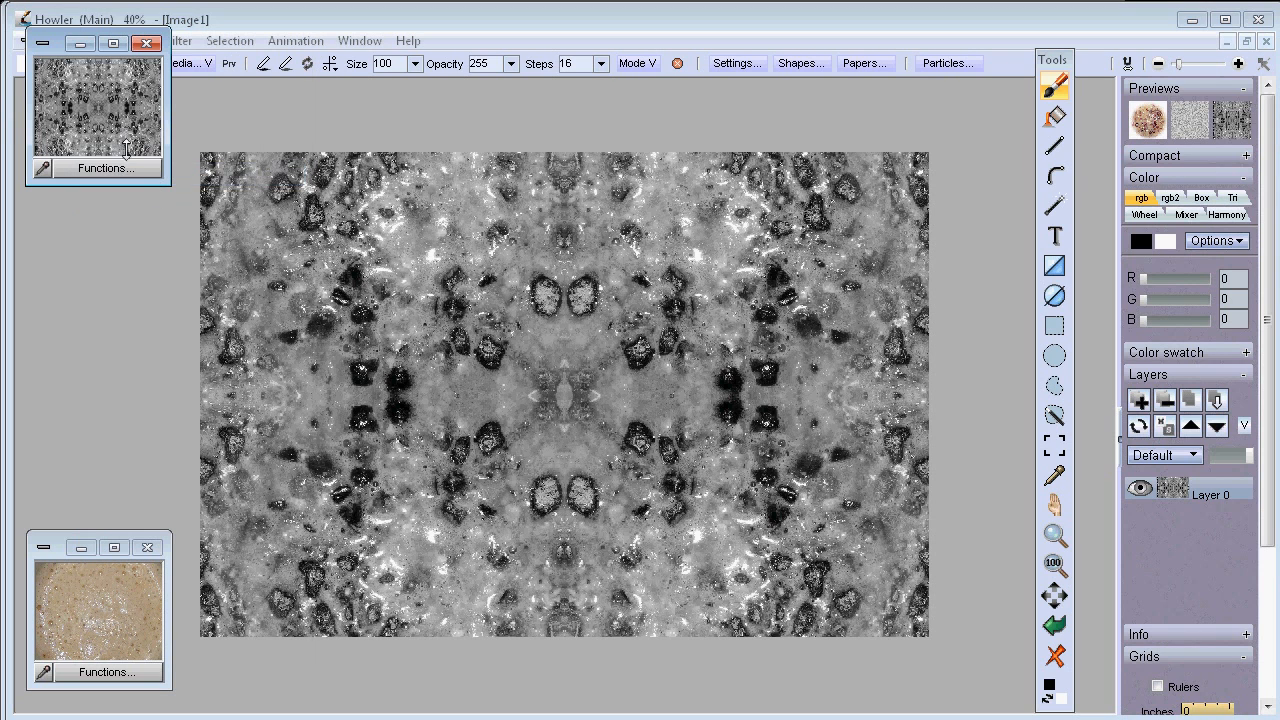
left_click_drag(55, 85, 57, 391)
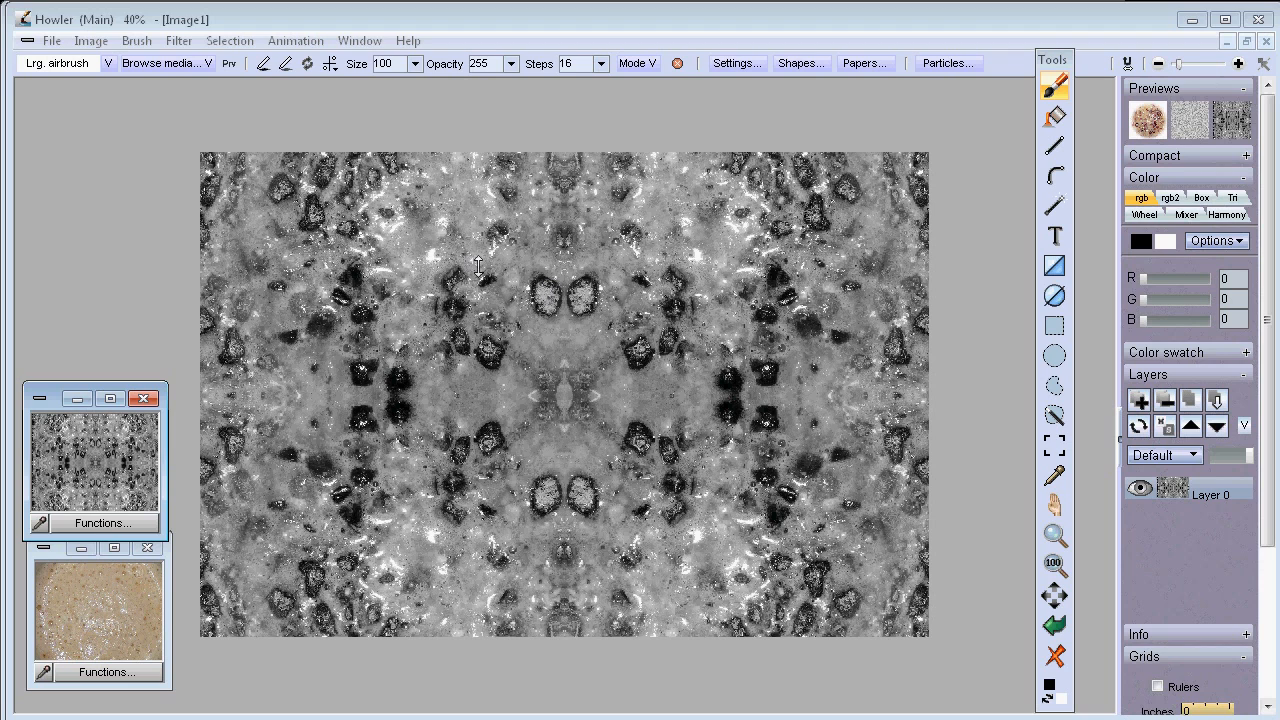
left_click(179, 40)
mouse_move(253, 201)
mouse_move(226, 248)
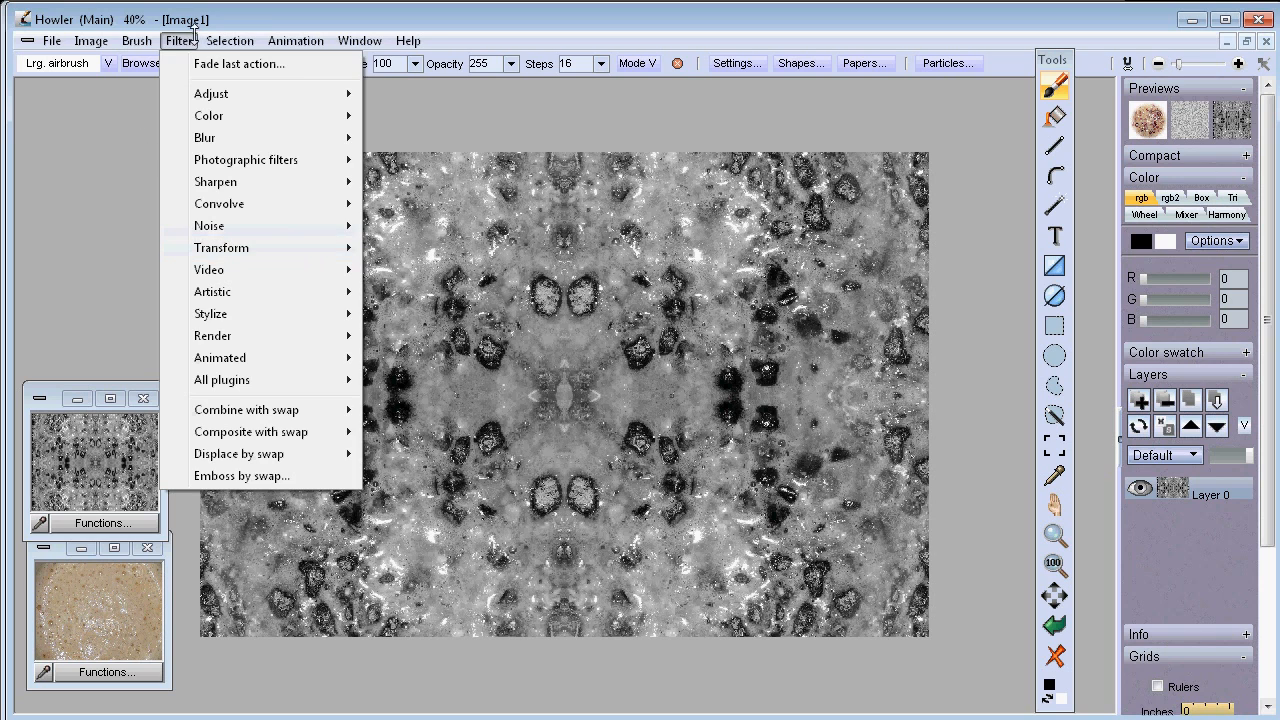
left_click(246, 12)
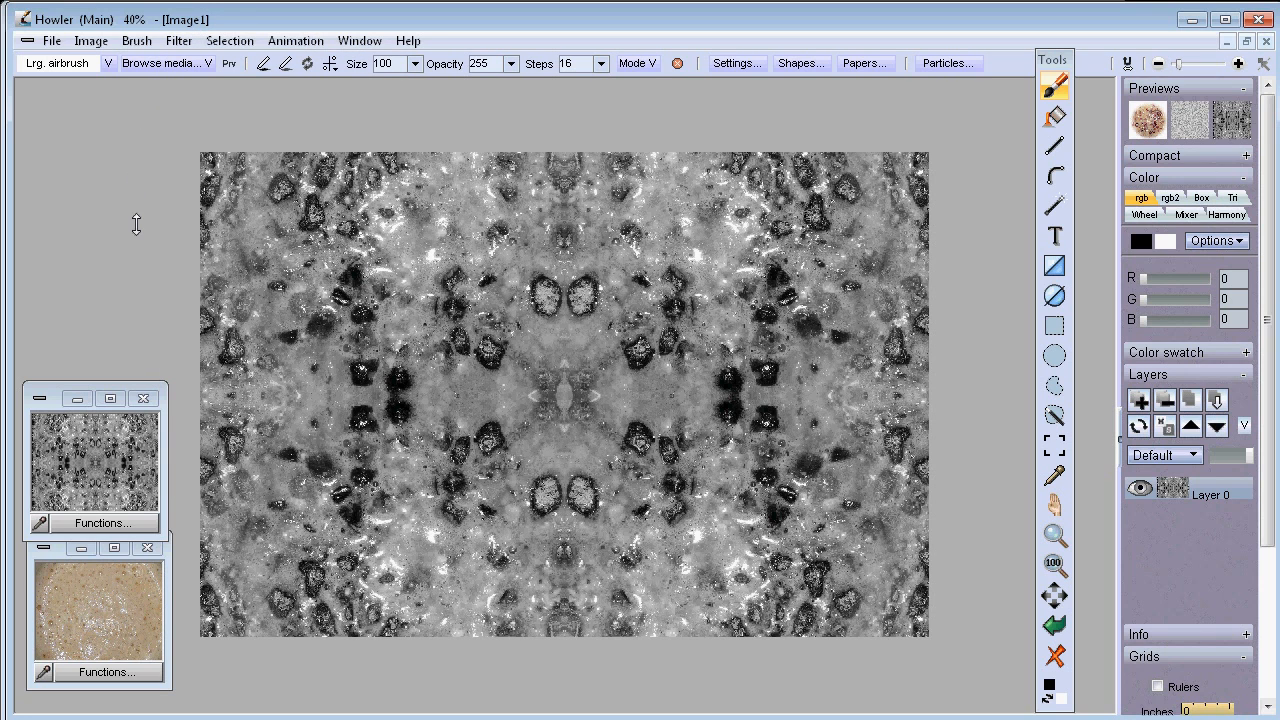
Make room beside the texture by shifting the canvas, collapsing the side panel and moving the tool palette to the window's edge.
left_click_drag(131, 177, 324, 196)
mouse_move(1059, 61)
left_mouse_down()
mouse_move(1116, 63)
mouse_move(1071, 66)
left_mouse_up()
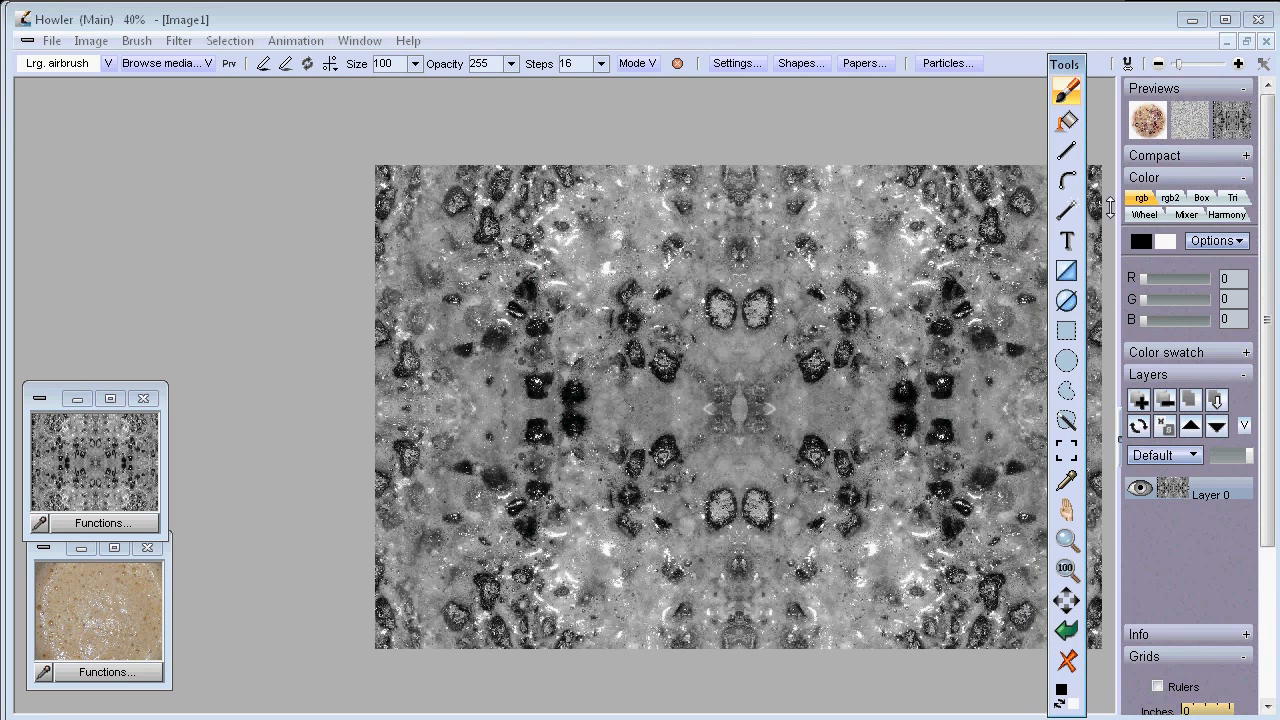
left_click(1120, 438)
left_click_drag(1065, 64, 1216, 57)
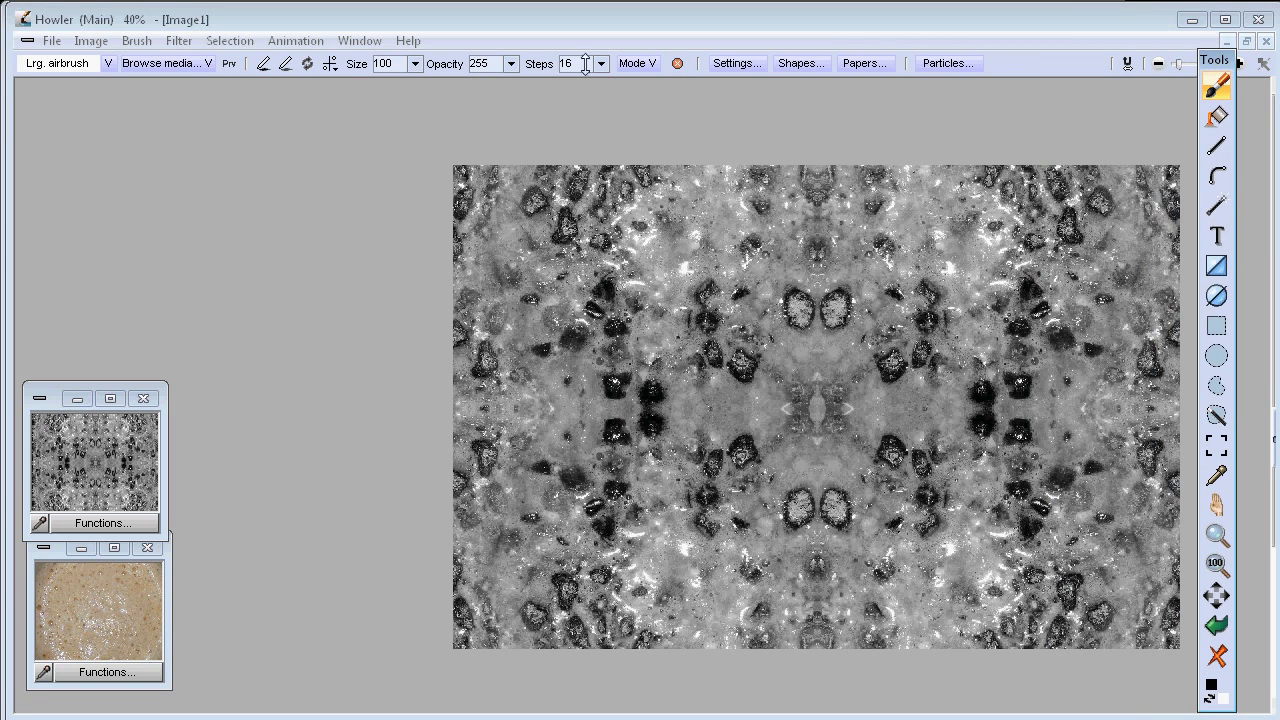
Open the Lighting tool on the grayscale texture, place the light near the image's upper-left corner and lower its intensity.
left_click(180, 40)
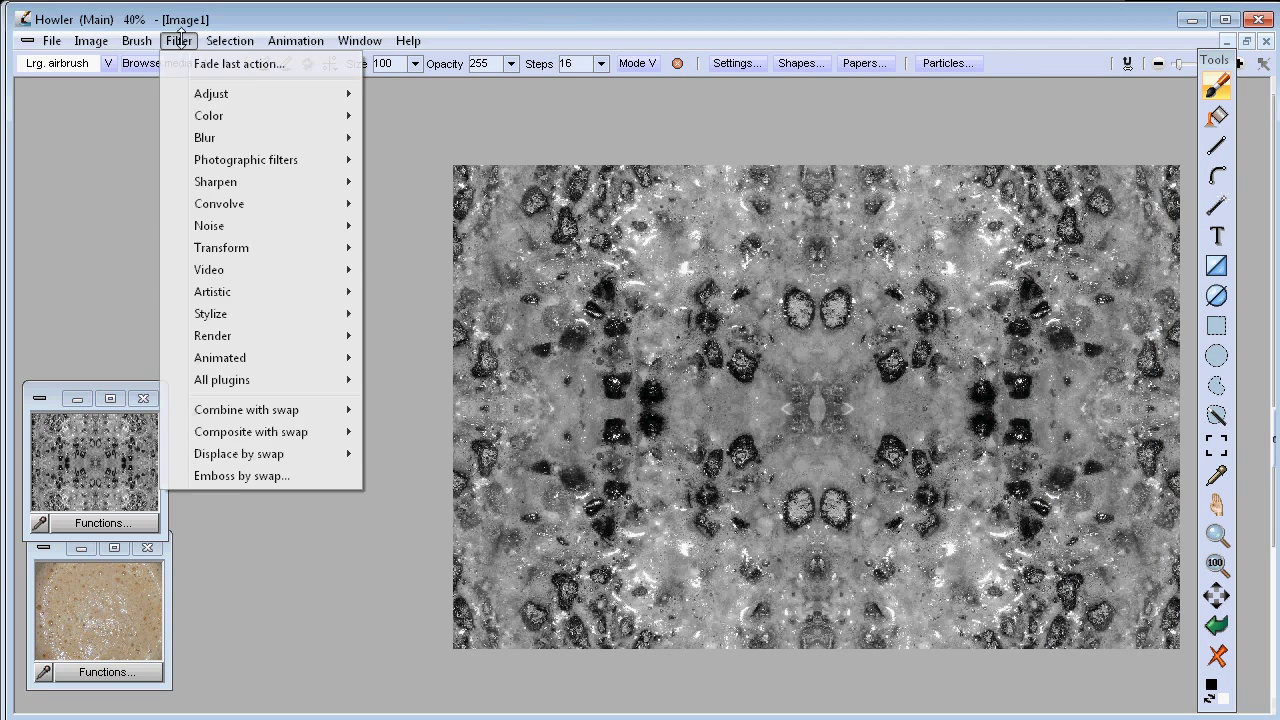
mouse_move(223, 252)
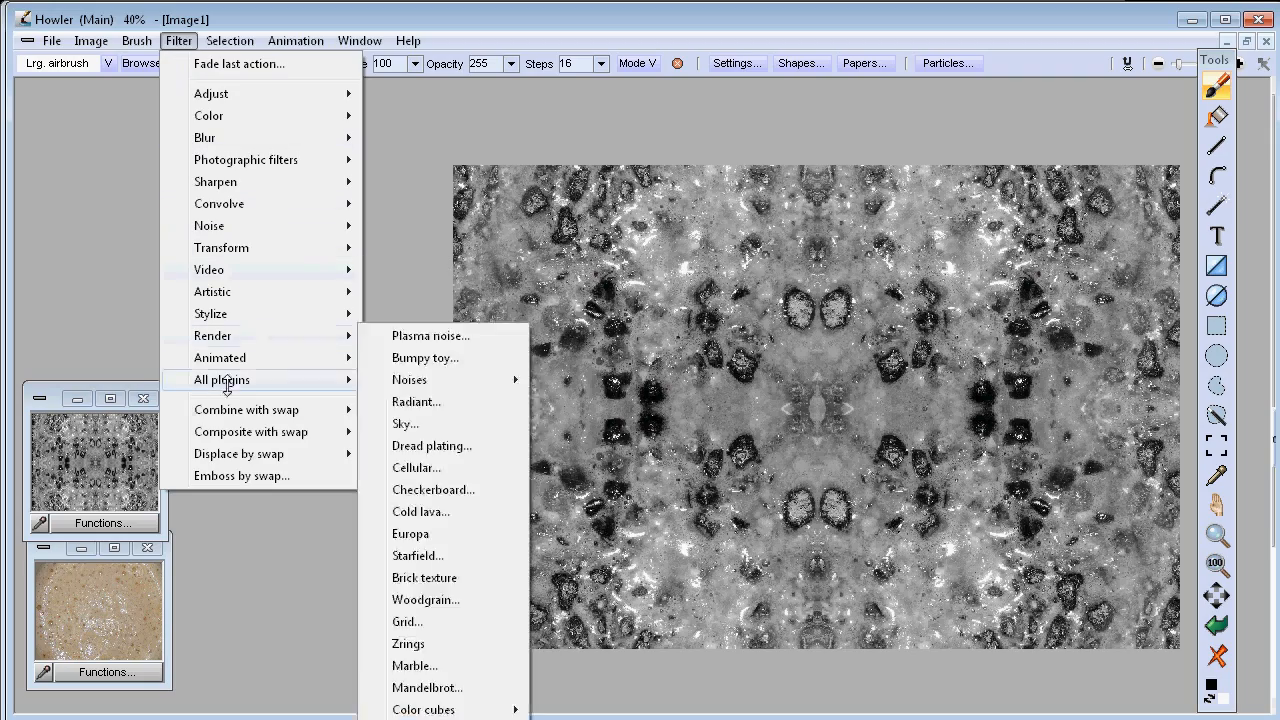
mouse_move(330, 314)
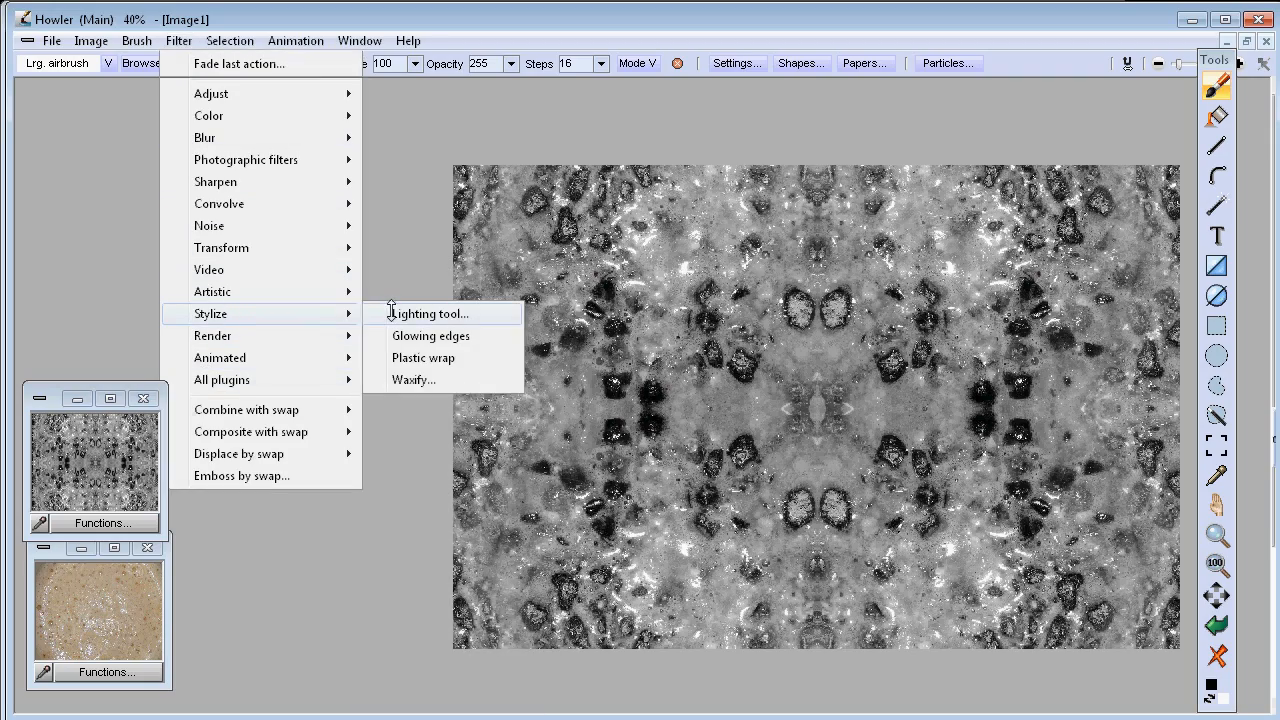
left_click(390, 313)
mouse_move(228, 222)
left_mouse_down()
mouse_move(107, 144)
mouse_move(140, 145)
left_mouse_up()
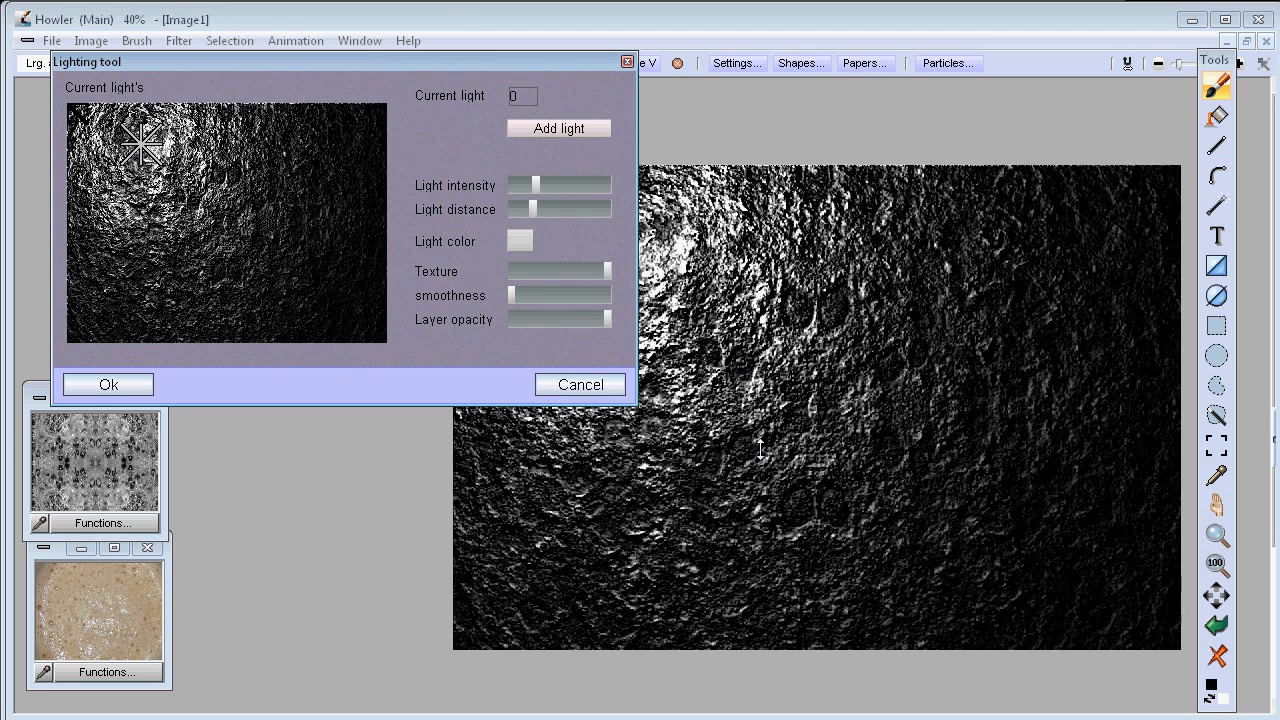
mouse_move(537, 185)
left_mouse_down()
mouse_move(586, 185)
mouse_move(531, 185)
left_mouse_up()
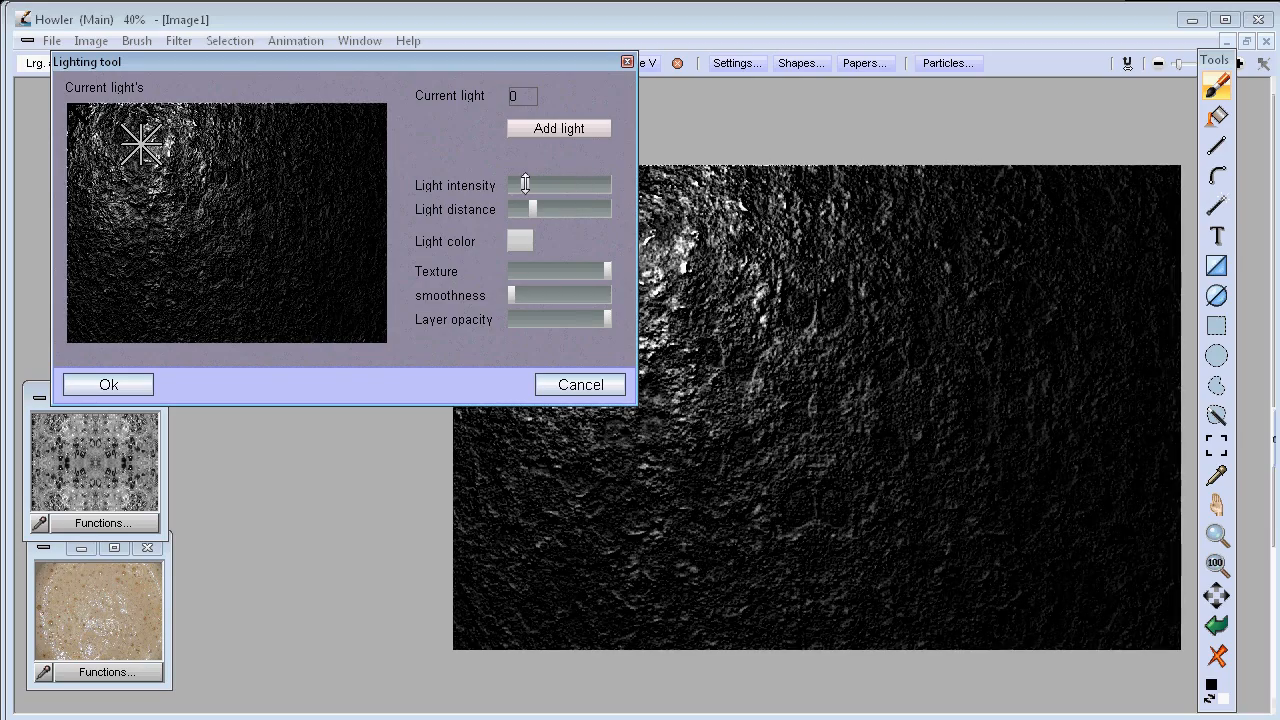
Give the light a dark blue color, shift it slightly toward the image's left edge, and raise its intensity.
left_click(520, 240)
left_click_drag(492, 347, 500, 345)
left_click_drag(426, 294, 443, 257)
left_click(595, 207)
mouse_move(144, 145)
left_mouse_down()
mouse_move(158, 136)
mouse_move(215, 177)
mouse_move(263, 129)
mouse_move(280, 168)
mouse_move(106, 140)
mouse_move(118, 155)
left_mouse_up()
left_click_drag(548, 73, 534, 375)
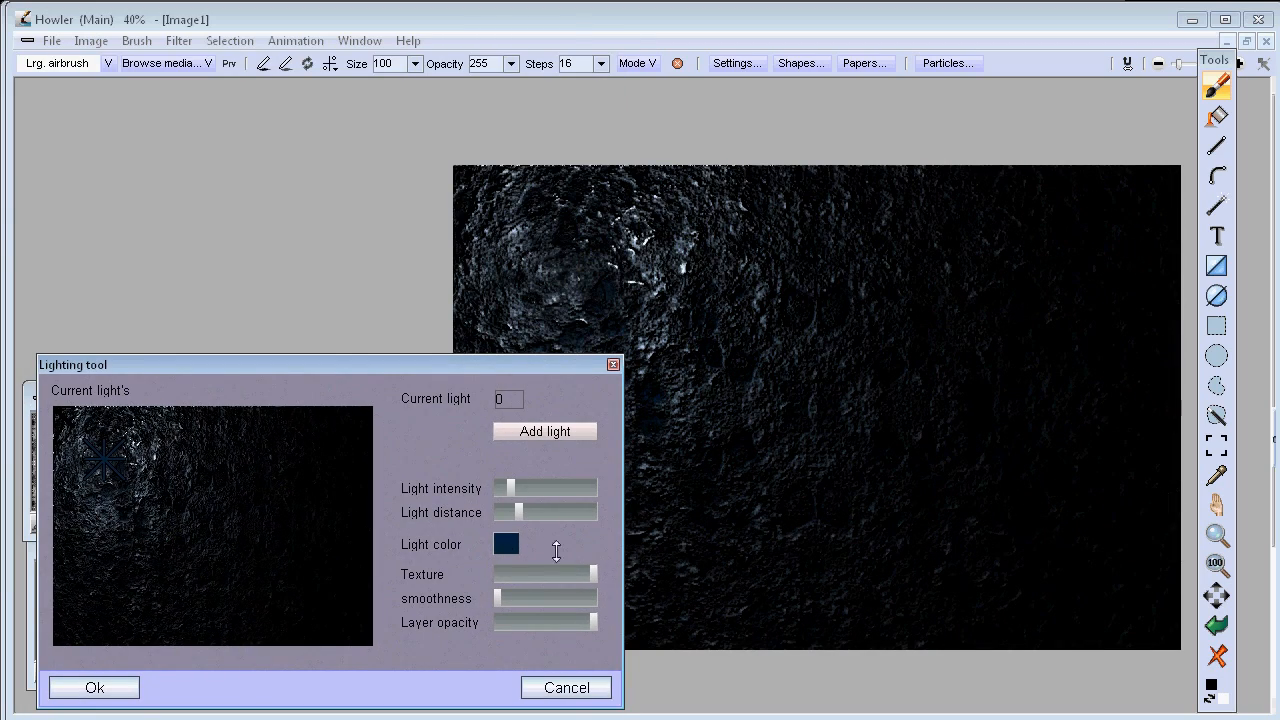
left_click_drag(522, 513, 525, 486)
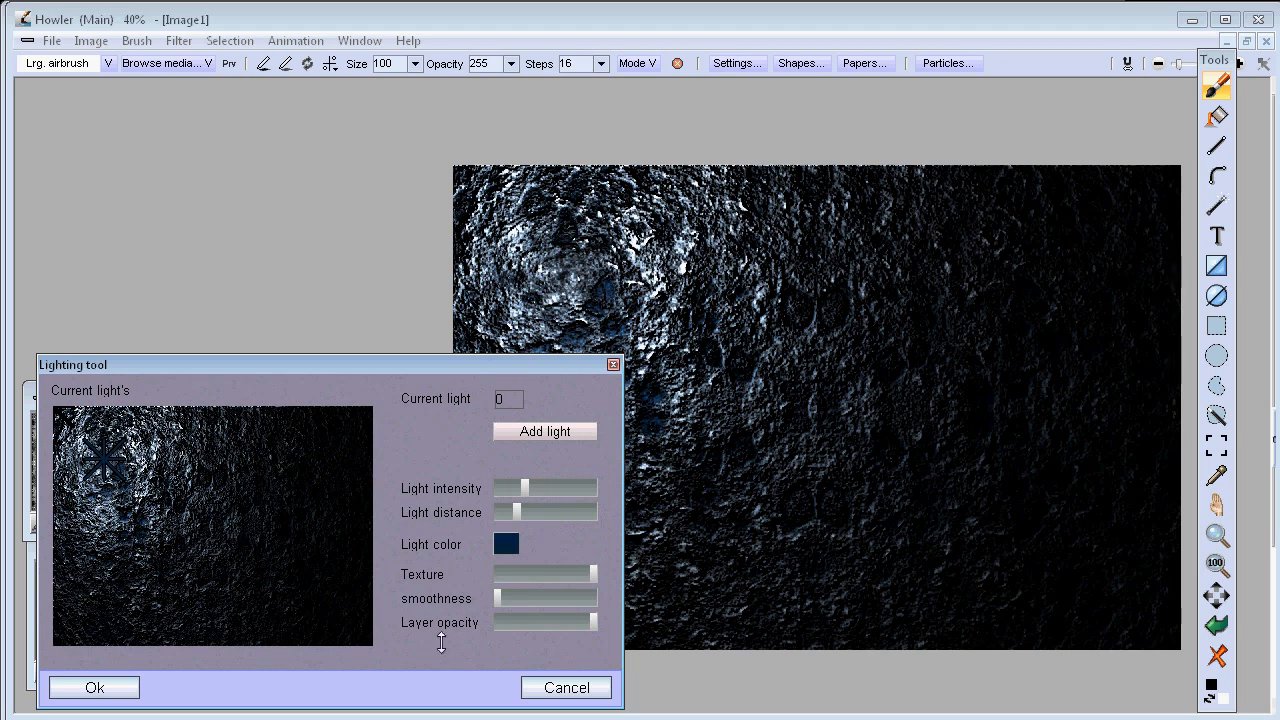
Try higher smoothness settings for the lit surface and return smoothness to its minimum.
left_click(536, 598)
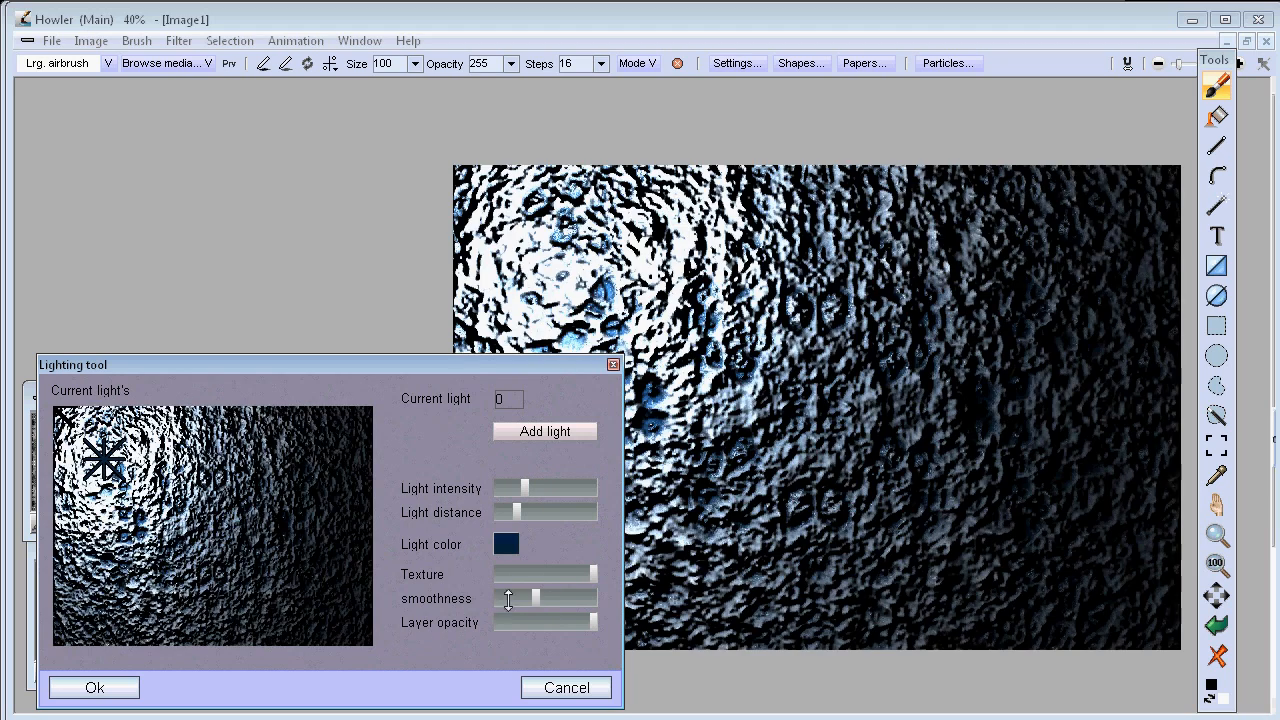
left_click_drag(527, 598, 572, 598)
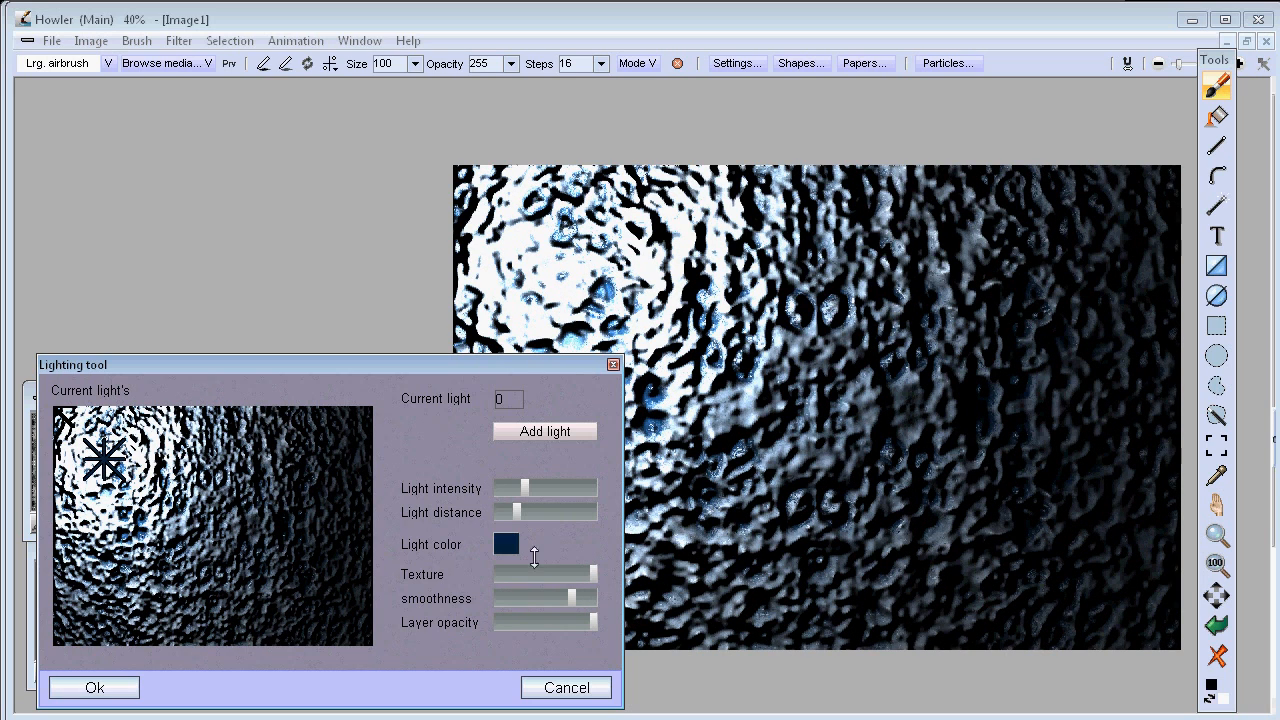
left_click_drag(573, 598, 497, 598)
Reduce the lighting's texture amount, raise the light intensity slightly and move the light toward the image's center.
mouse_move(593, 574)
left_mouse_down()
mouse_move(432, 572)
mouse_move(600, 572)
left_mouse_up()
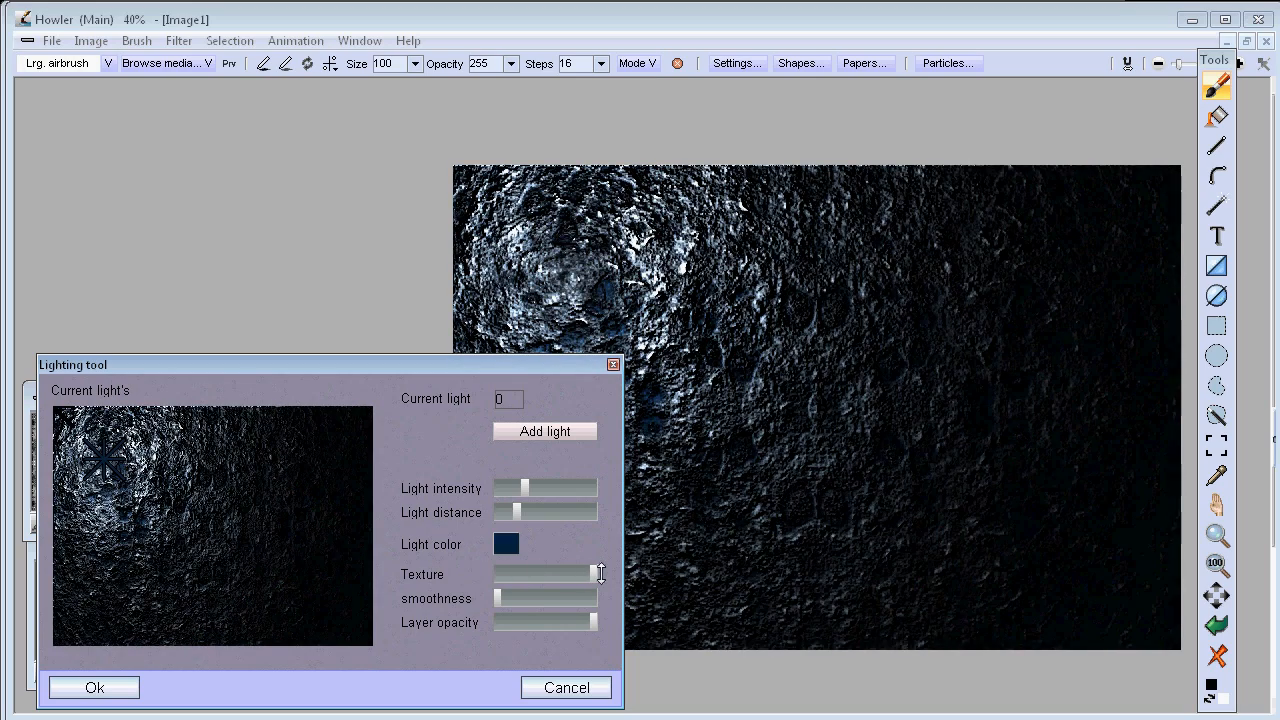
left_click_drag(601, 573, 568, 579)
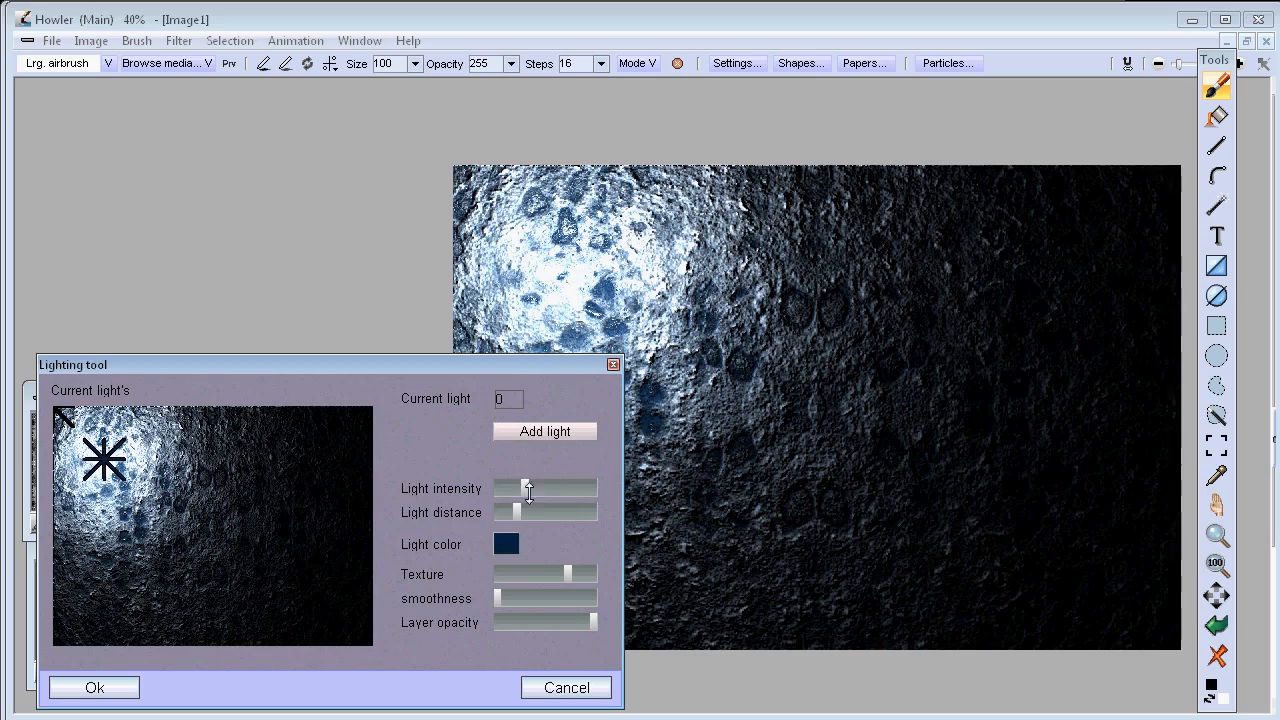
left_click_drag(524, 488, 533, 488)
mouse_move(112, 445)
left_mouse_down()
mouse_move(150, 447)
mouse_move(135, 449)
left_mouse_up()
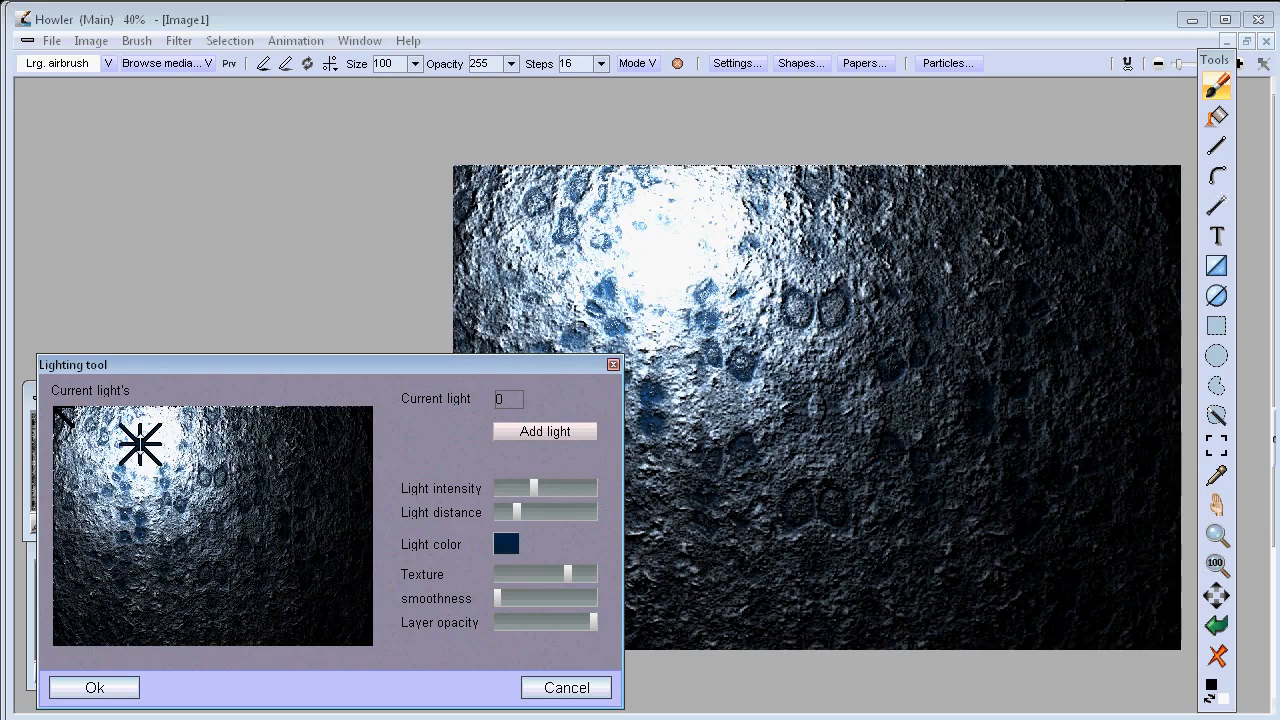
Increase the light distance and the texture amount slightly, and apply the lighting to the image.
mouse_move(516, 512)
left_mouse_down()
mouse_move(543, 511)
mouse_move(525, 512)
left_mouse_up()
left_click_drag(581, 572, 584, 572)
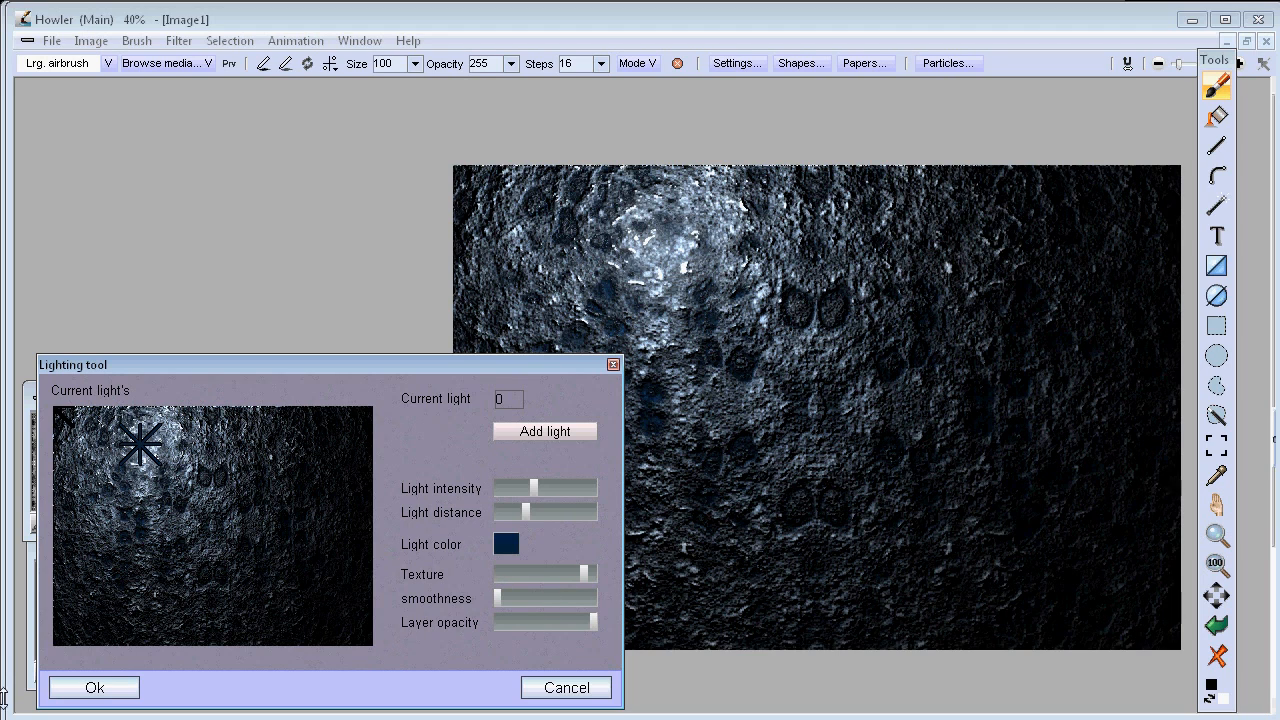
left_click(98, 687)
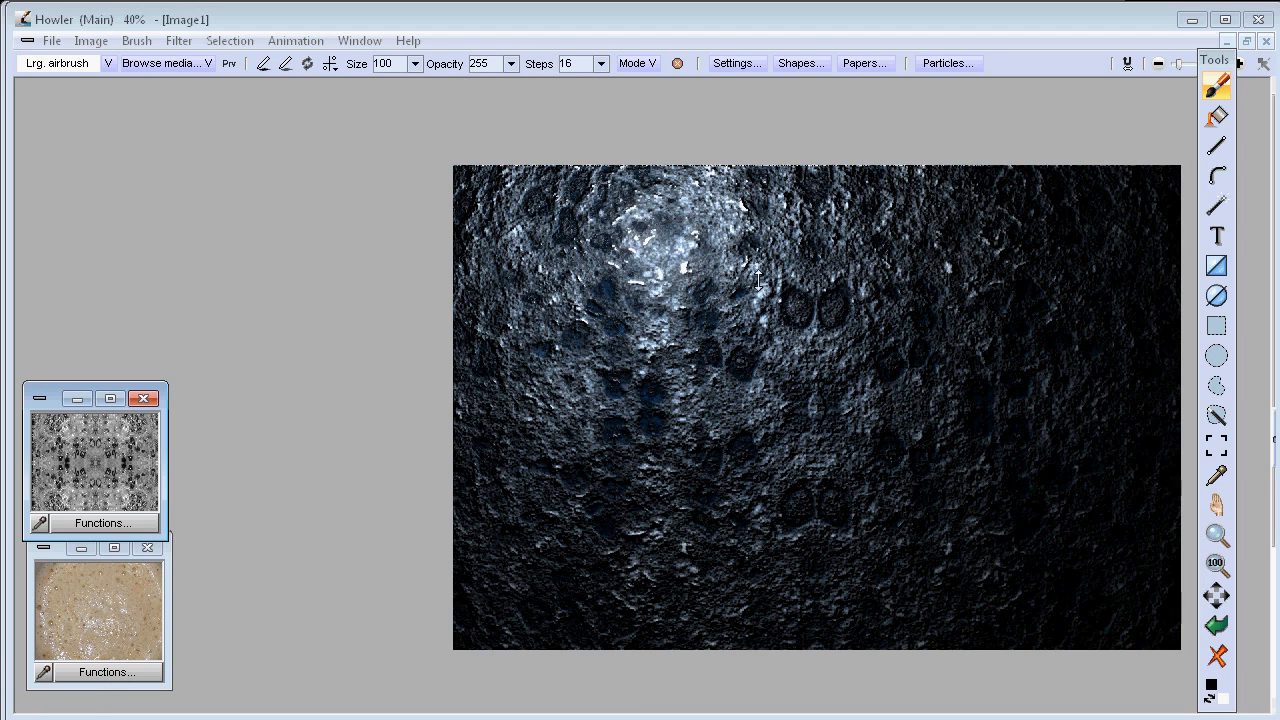
Open Spherize on the lit texture, placing Light 1 at the sphere's upper left and Light 2 at its lower right.
left_click(179, 40)
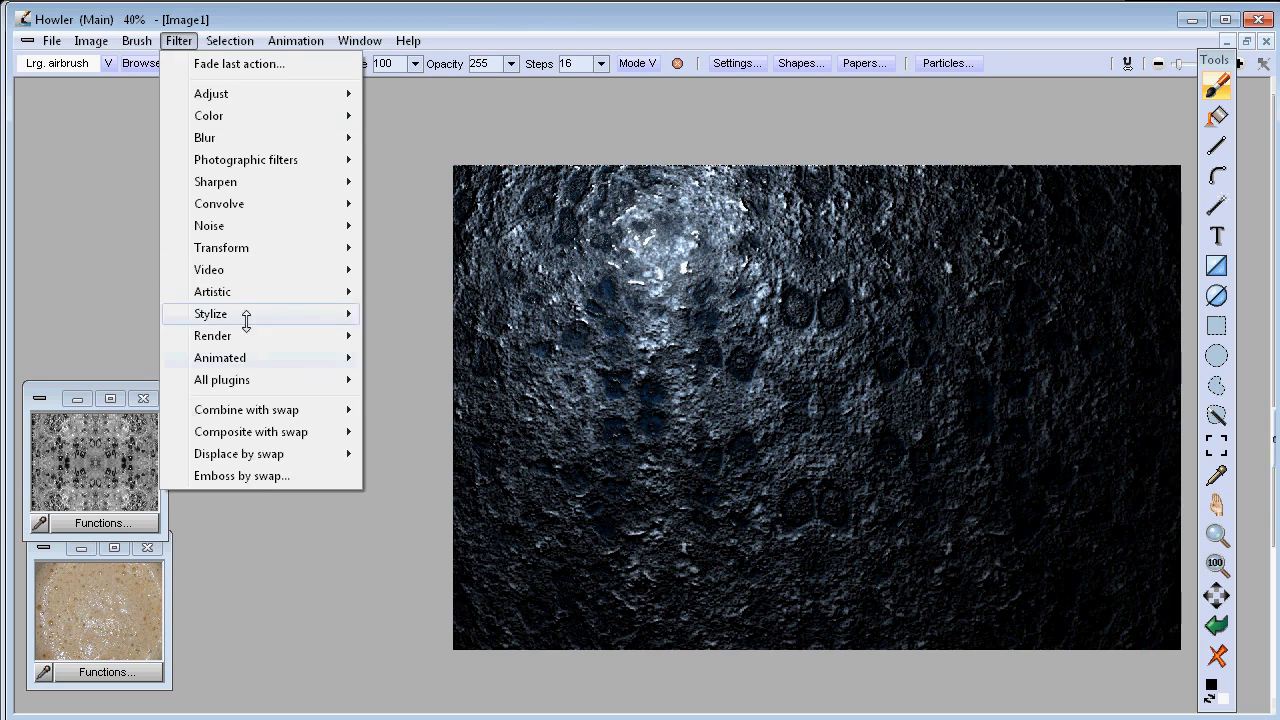
mouse_move(241, 257)
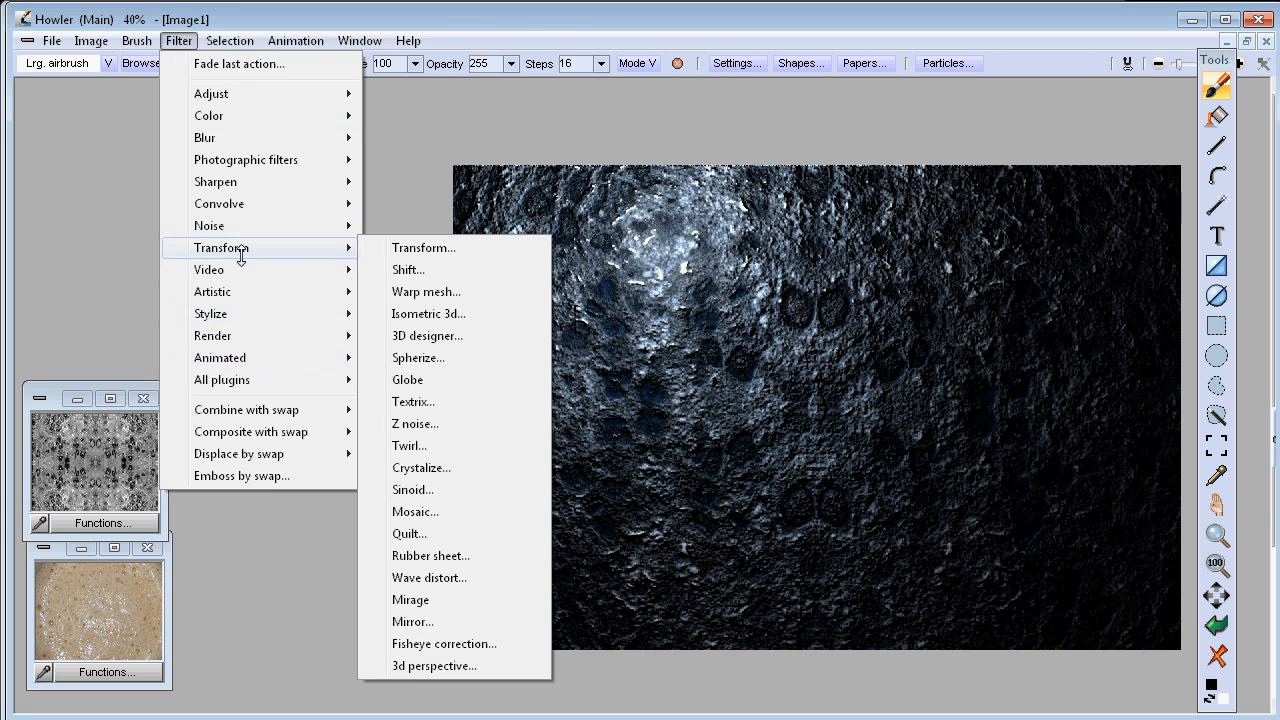
left_click(481, 358)
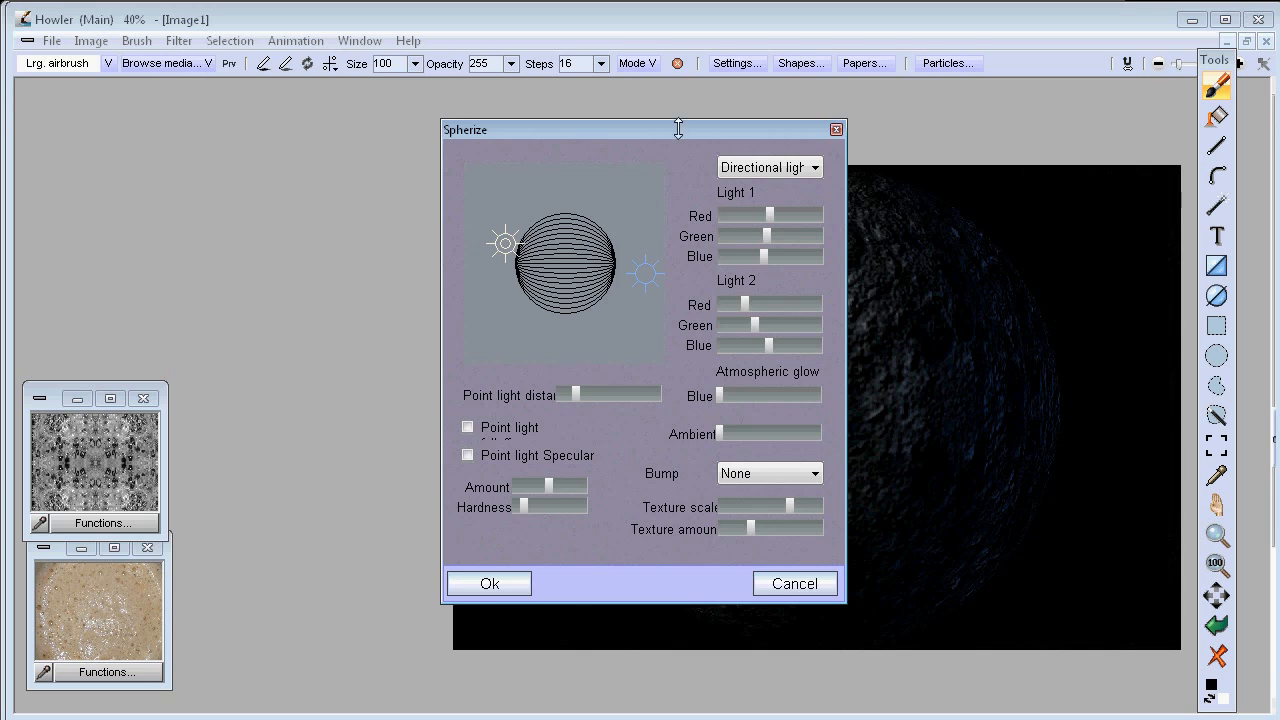
left_click_drag(677, 126, 263, 119)
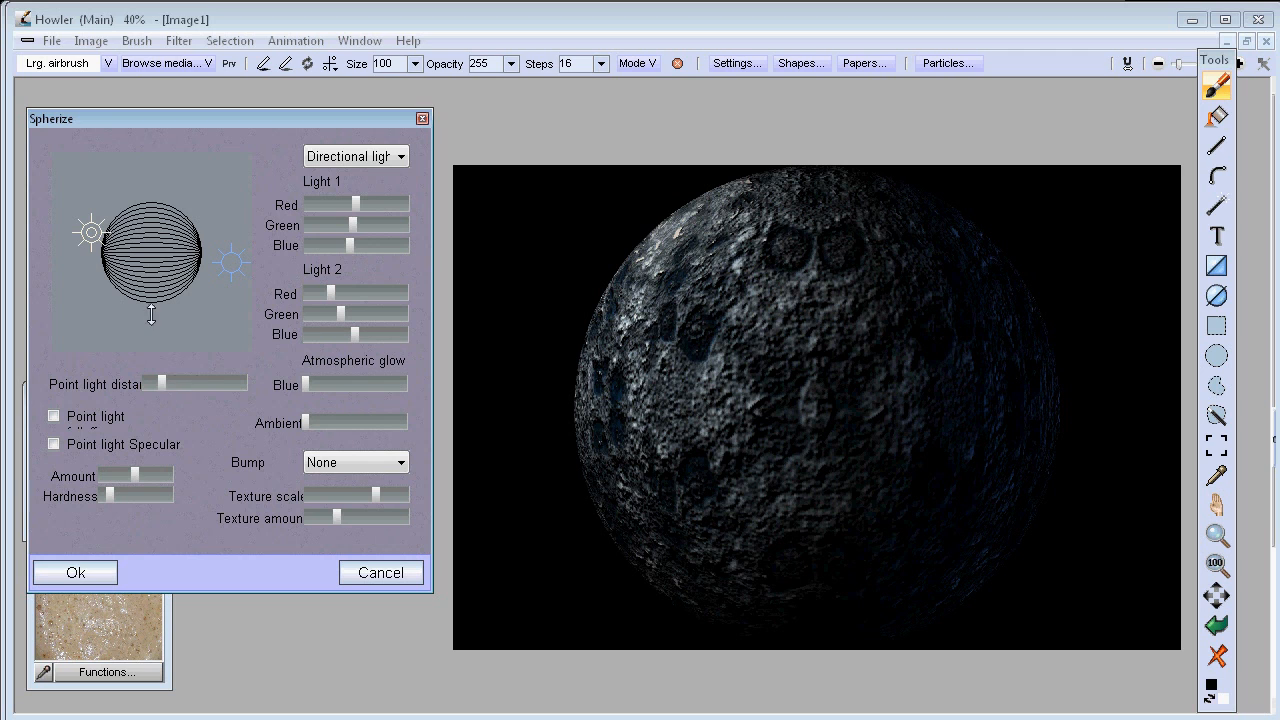
left_click_drag(91, 232, 92, 210)
left_click_drag(212, 280, 203, 296)
Dim Light 2 to a deeper blue and tint Light 1 reddish by raising its red and reducing its green and blue.
left_click(321, 294)
left_click(326, 314)
left_click_drag(335, 331, 344, 332)
left_click_drag(355, 204, 362, 204)
mouse_move(92, 210)
left_mouse_down()
mouse_move(78, 193)
mouse_move(87, 208)
left_mouse_up()
left_click_drag(328, 392, 272, 390)
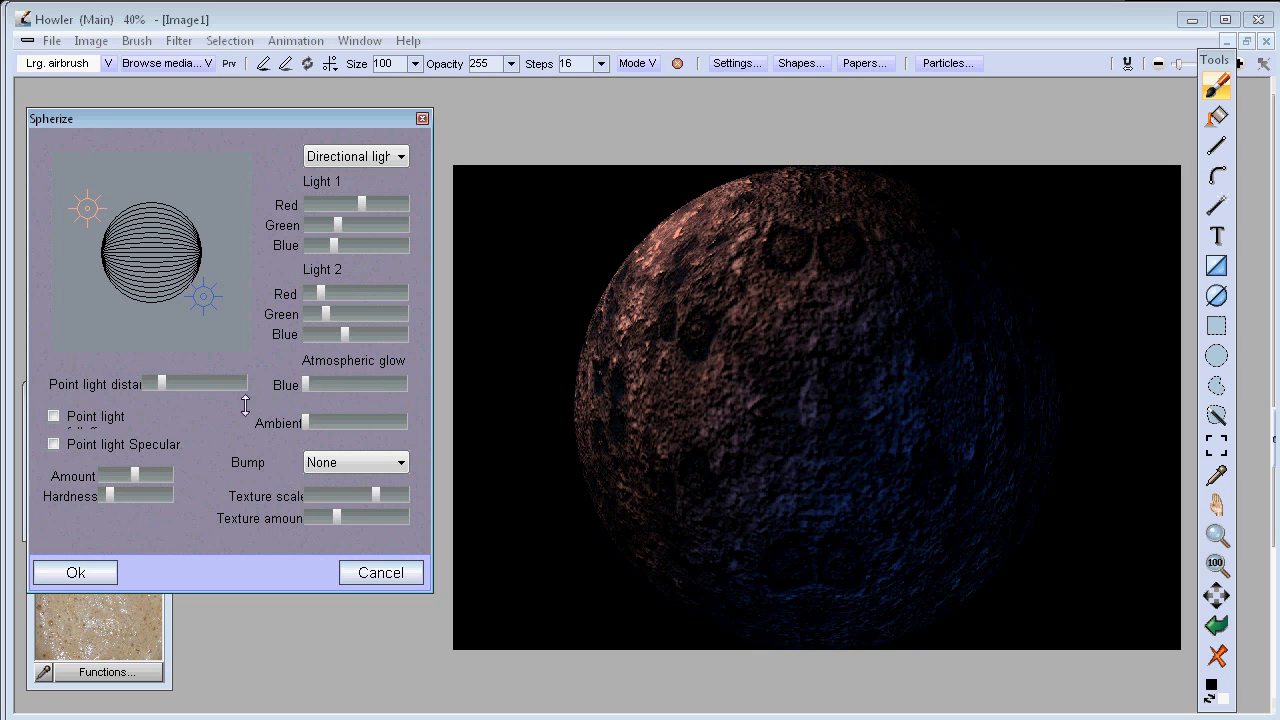
Raise the ambient light slightly, set the bump to Fractal noise and reduce the texture amount a little.
mouse_move(306, 420)
left_mouse_down()
mouse_move(391, 421)
mouse_move(330, 421)
left_mouse_up()
left_click(383, 466)
left_click(382, 500)
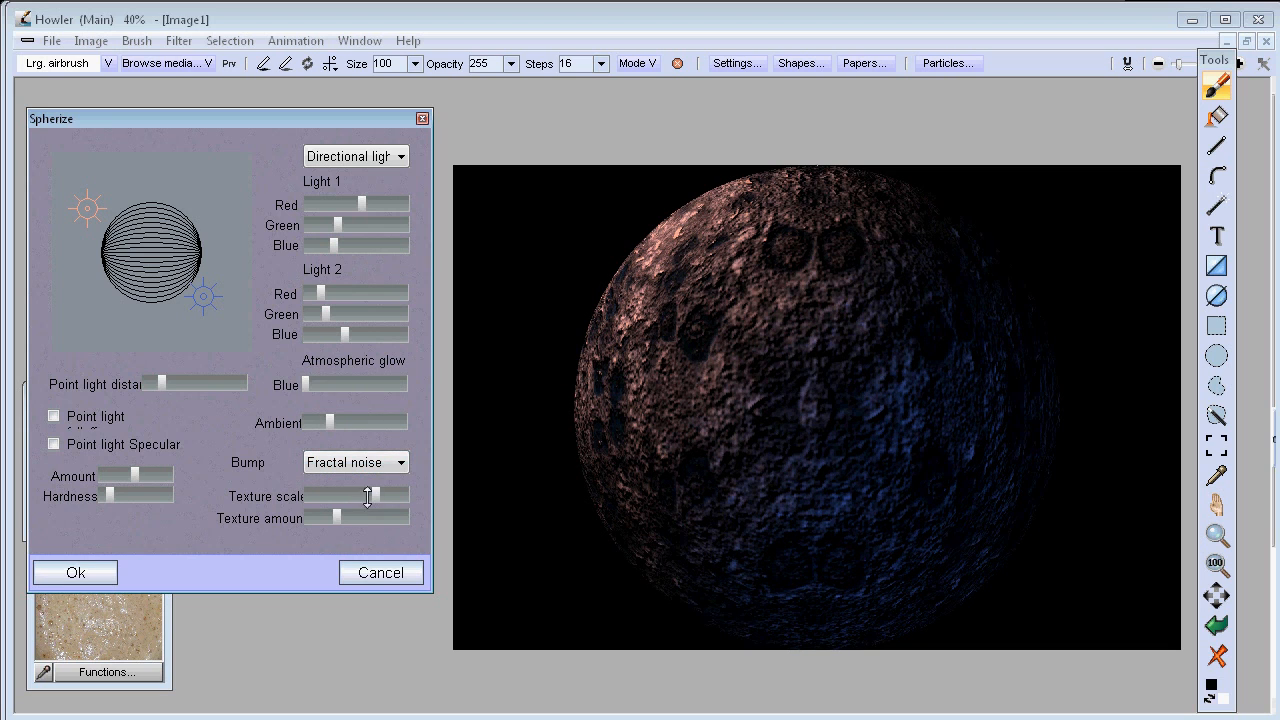
left_click_drag(337, 517, 328, 517)
Enable point light falloff and specular, nudge Light 1 closer to the sphere, adjust the specular settings and apply Spherize.
left_click(53, 416)
left_click_drag(88, 208, 95, 207)
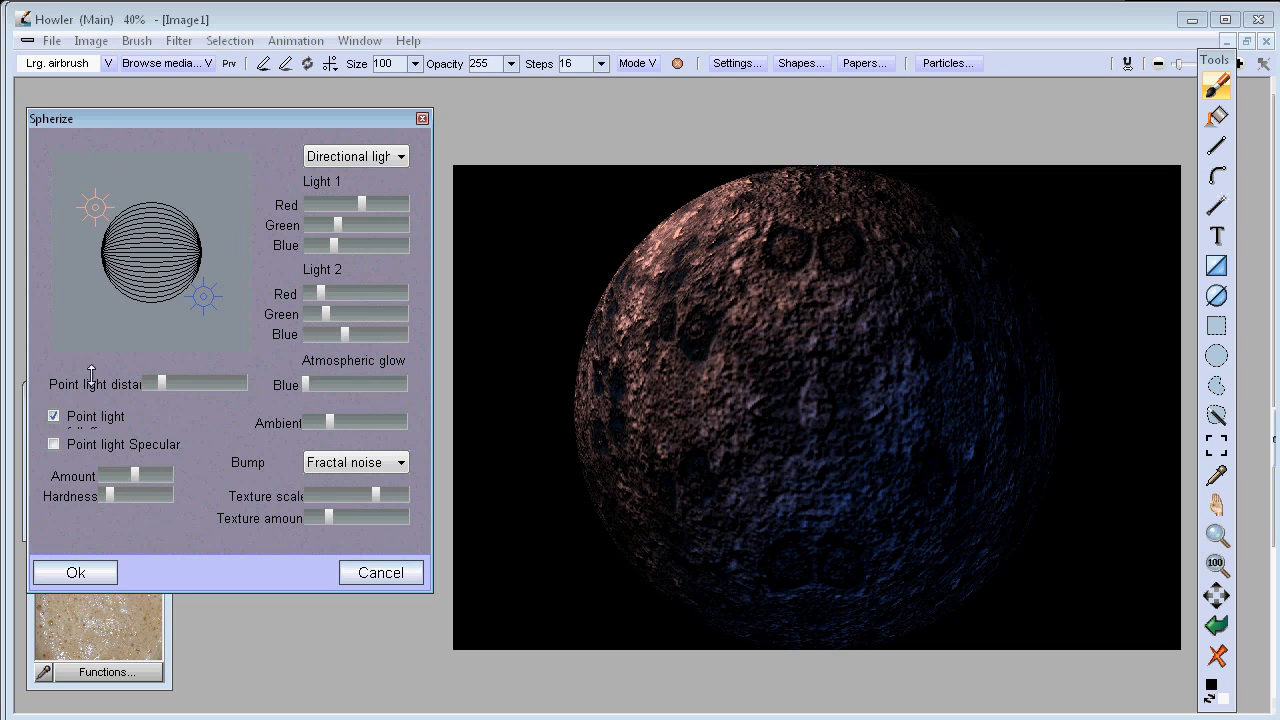
left_click(54, 443)
mouse_move(134, 476)
left_mouse_down()
mouse_move(162, 476)
mouse_move(138, 476)
mouse_move(118, 505)
left_mouse_up()
left_click(76, 572)
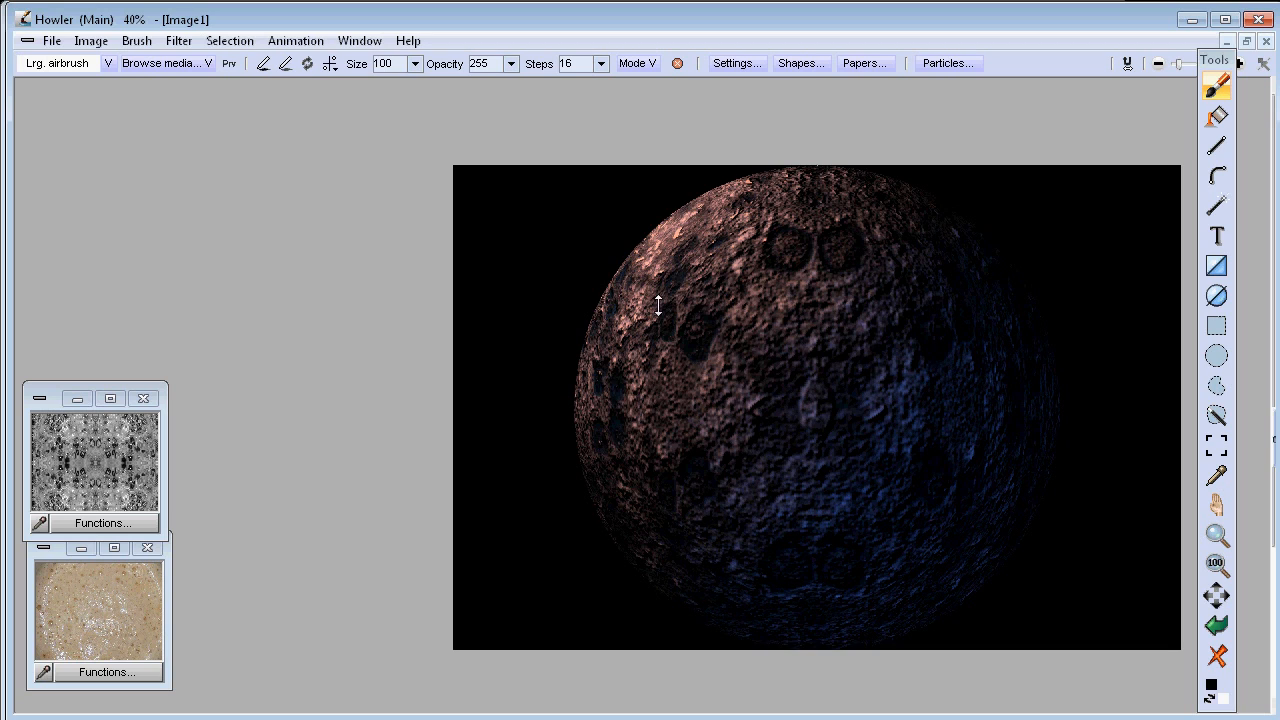
Store the finished dark planet image and place its thumbnail beside the other stored images.
left_click(91, 40)
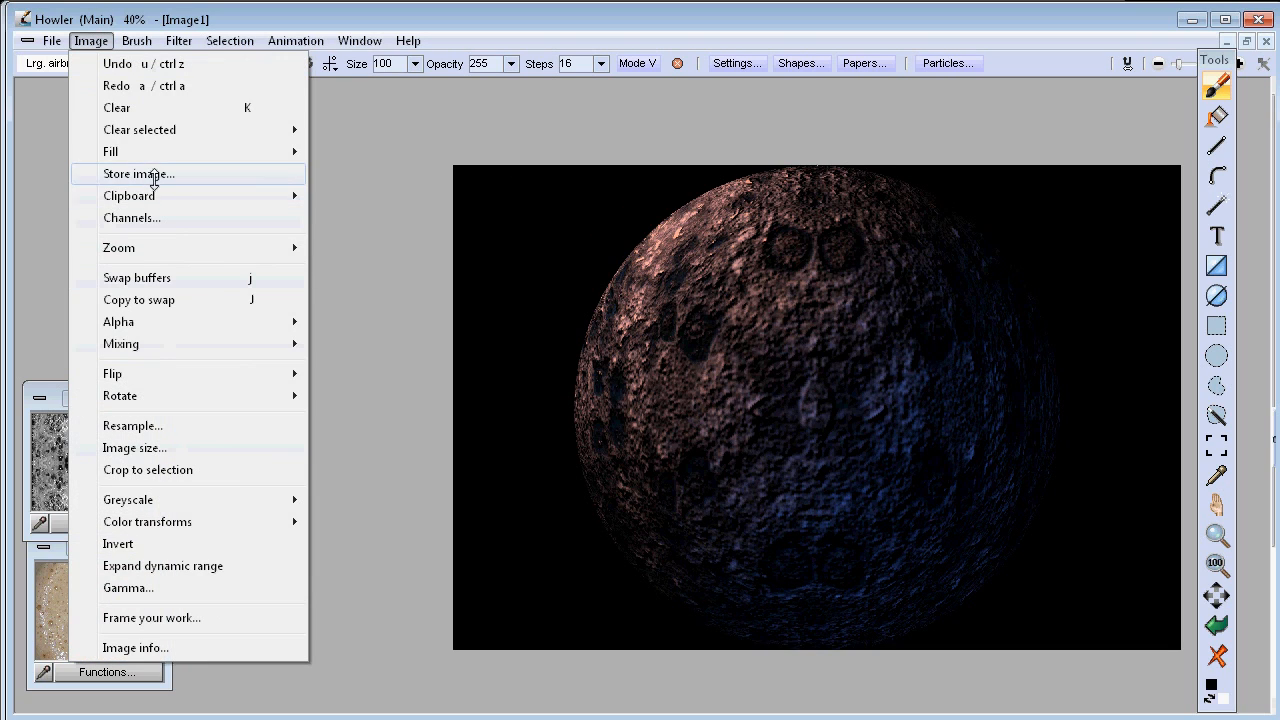
left_click(145, 174)
left_click_drag(114, 93, 119, 541)
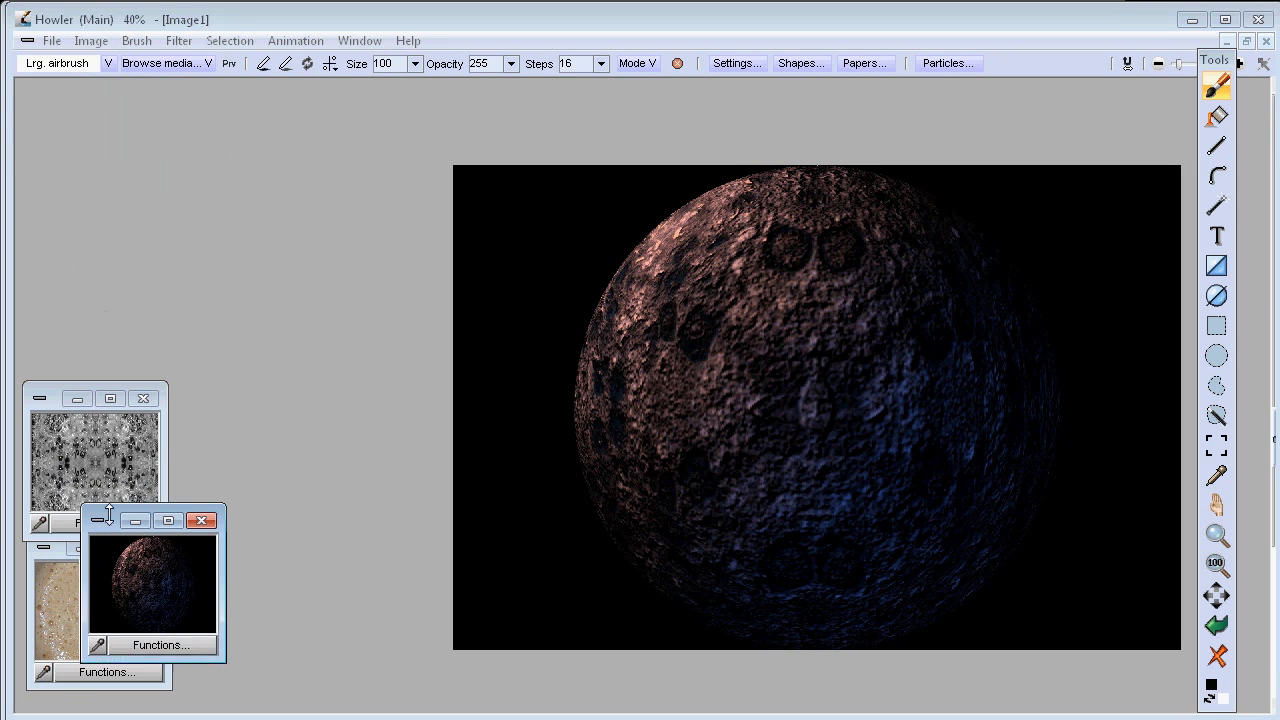
Open the General file converter and list the JPEG photos in the coffee-planet folder for opening.
left_click(47, 40)
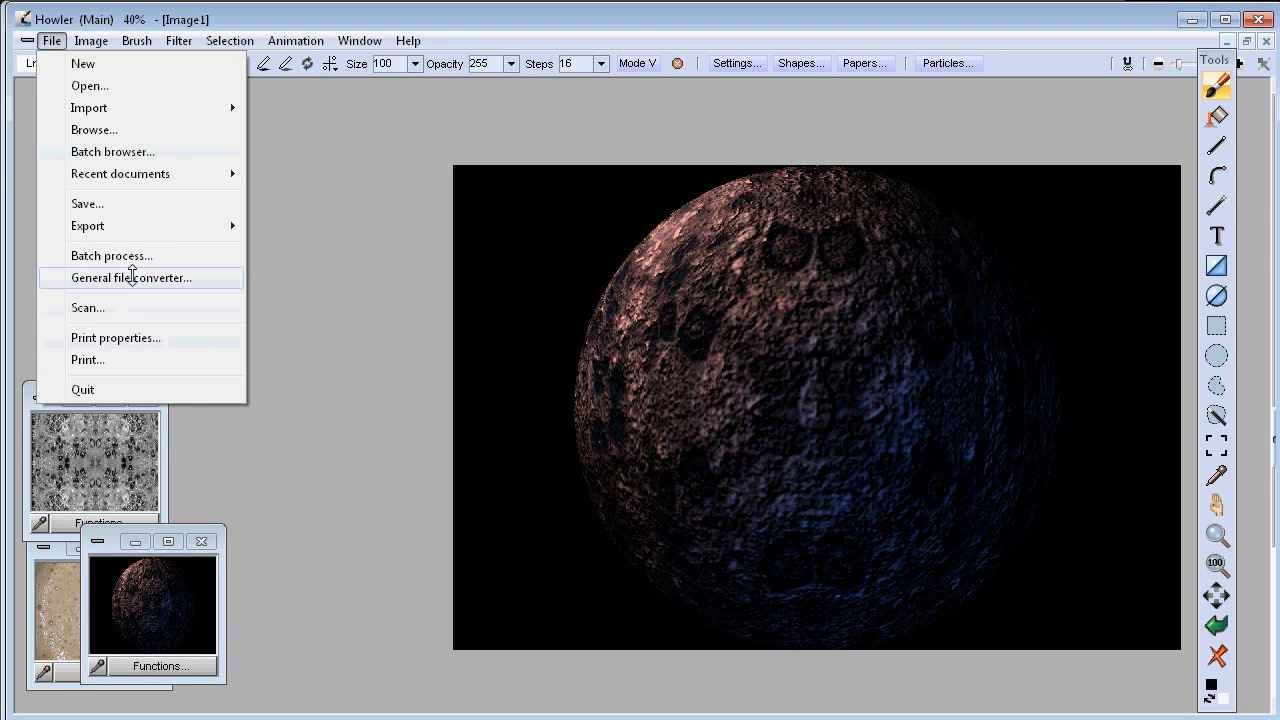
left_click(132, 277)
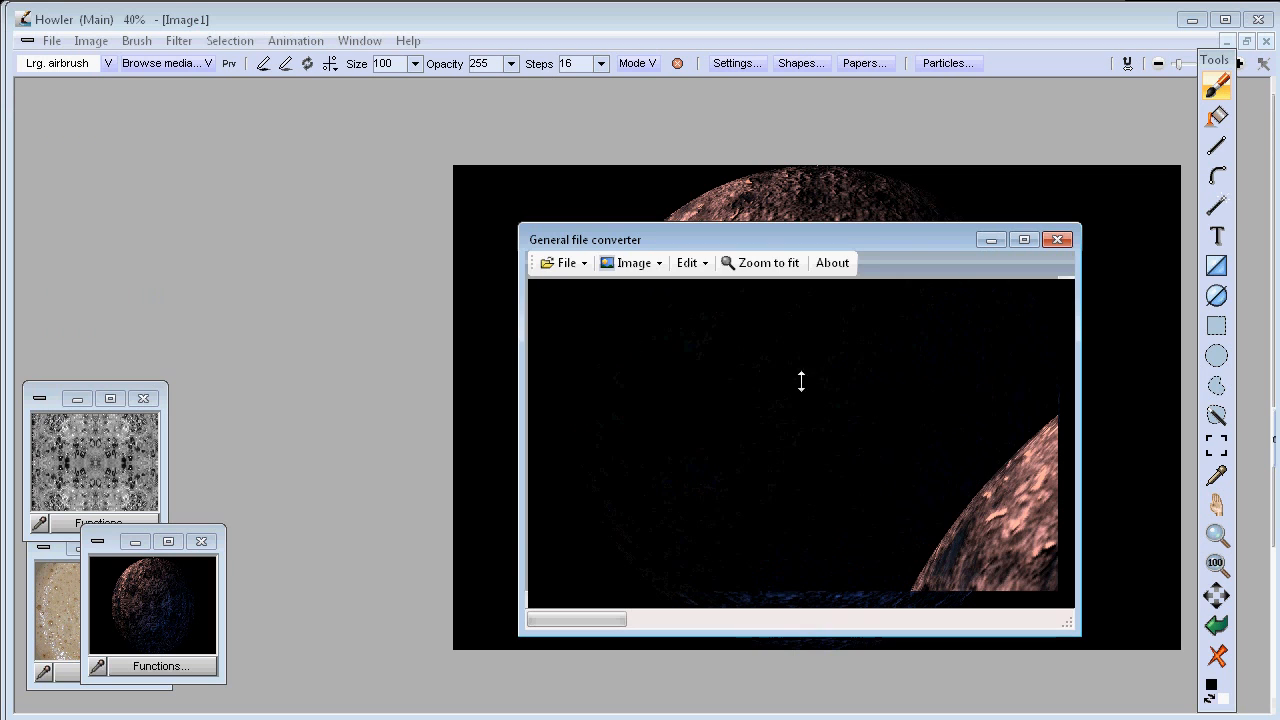
left_click_drag(797, 237, 534, 129)
left_click(300, 155)
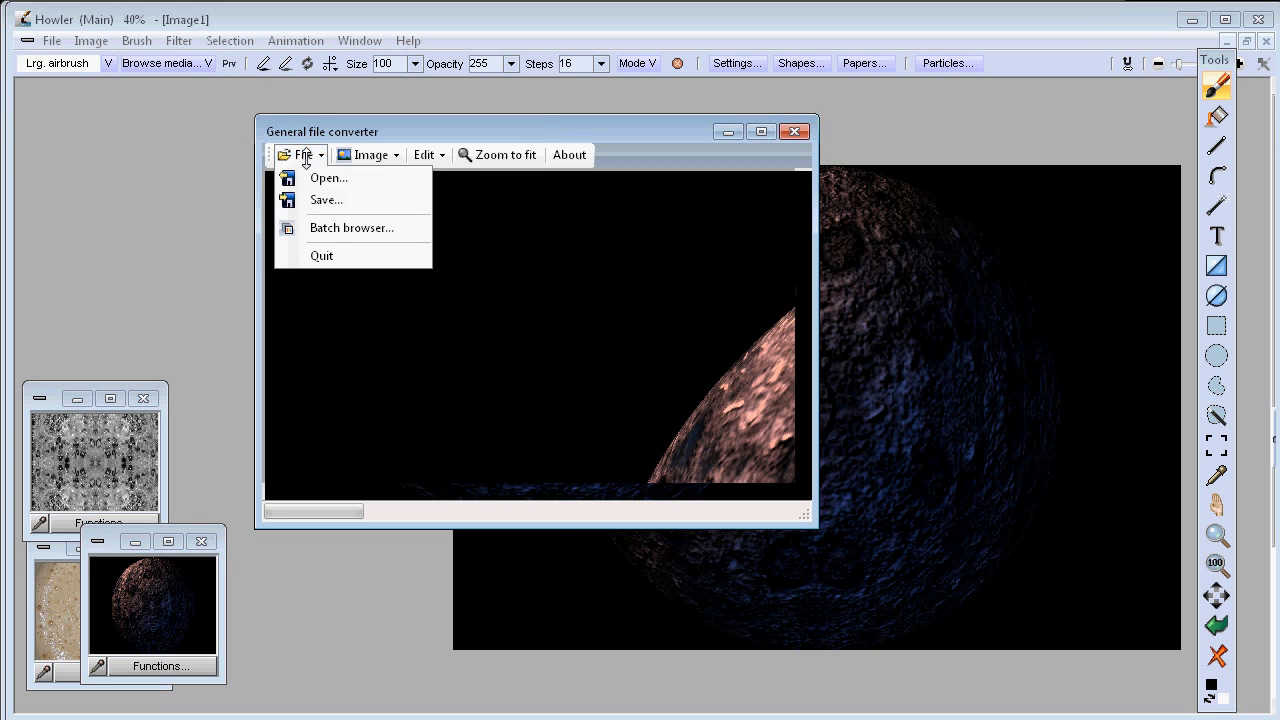
left_click(326, 177)
left_click_drag(691, 158, 471, 43)
left_click_drag(1000, 517, 1206, 719)
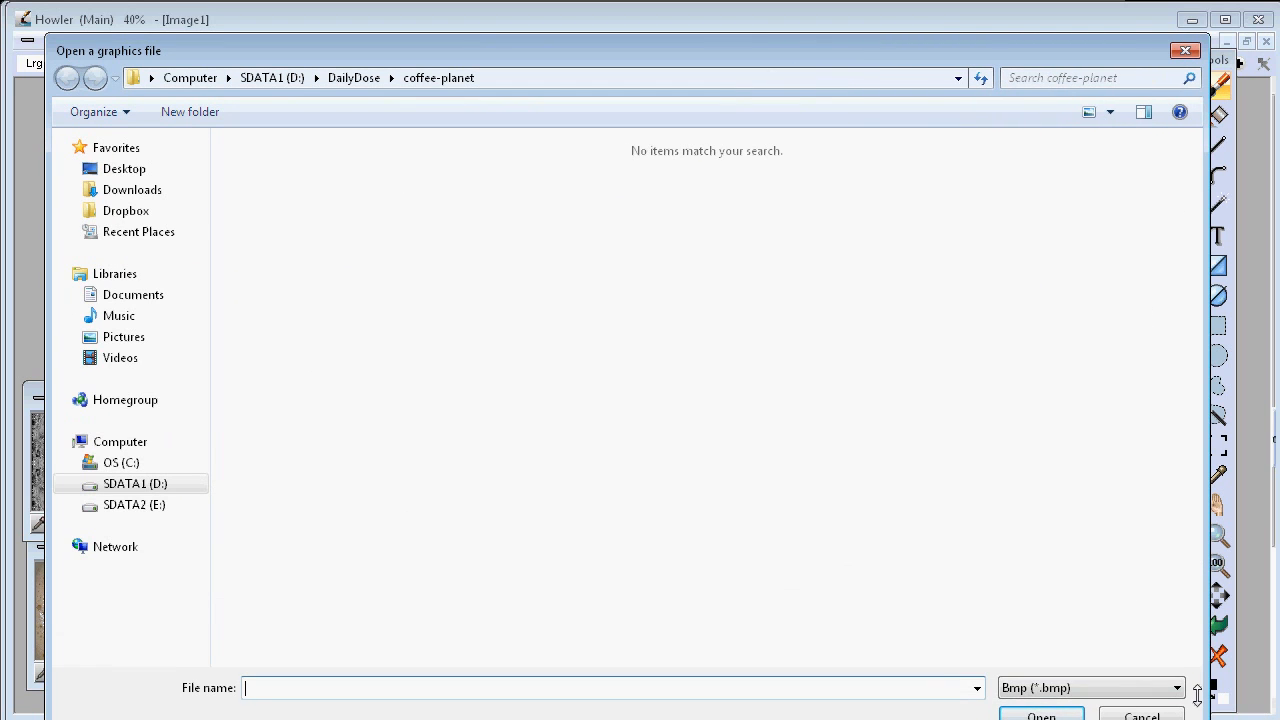
left_click(1106, 684)
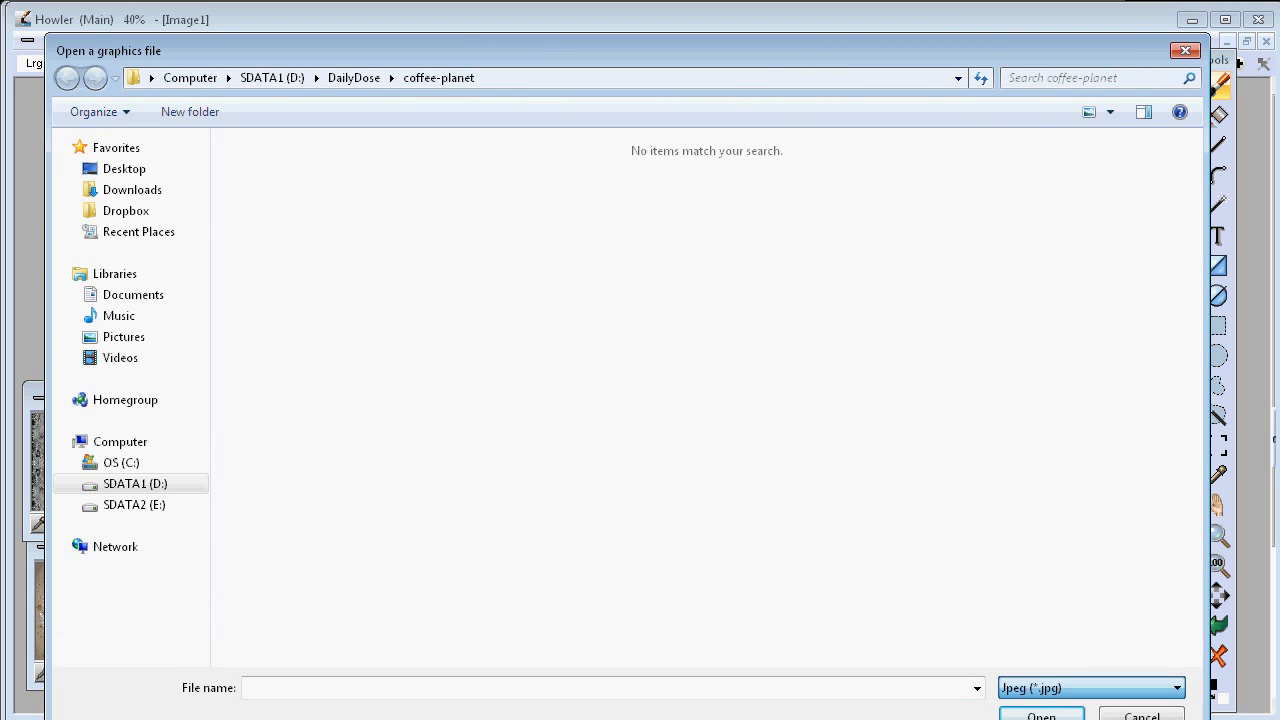
left_click(1040, 719)
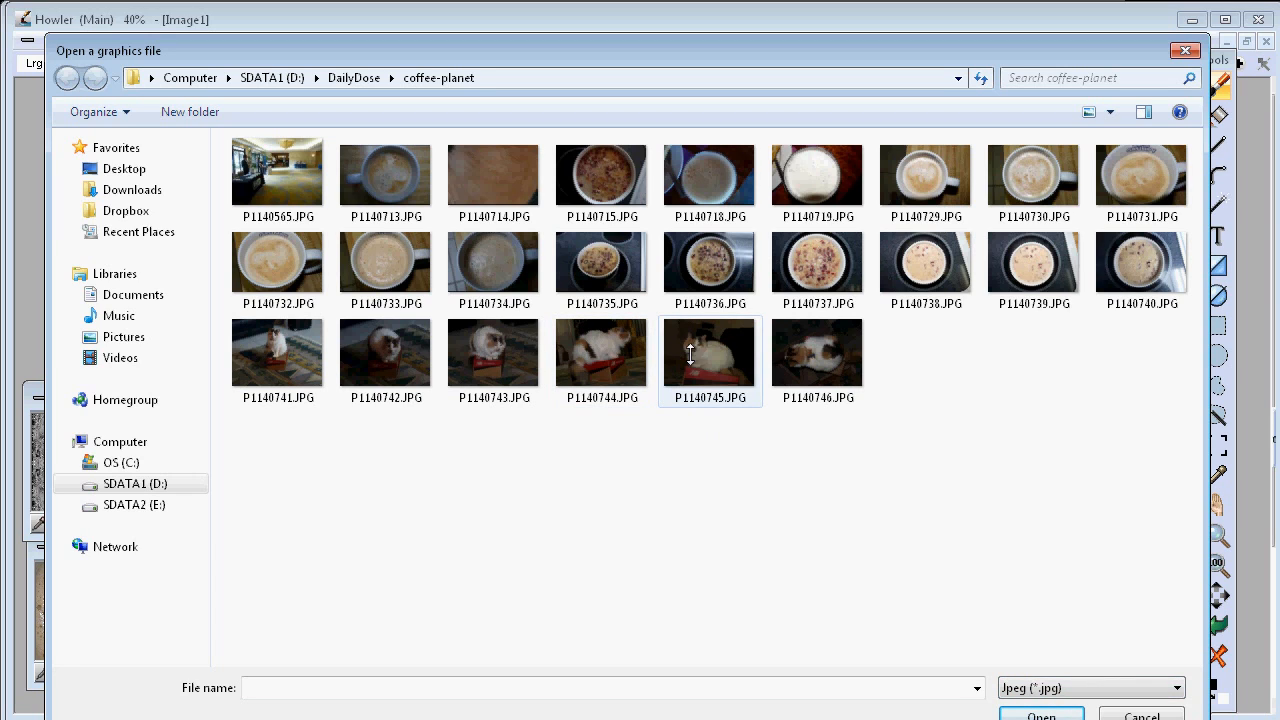
Open P1140714.JPG in the converter, enlarge the converter window and fit the whole photo in it.
left_click(818, 168)
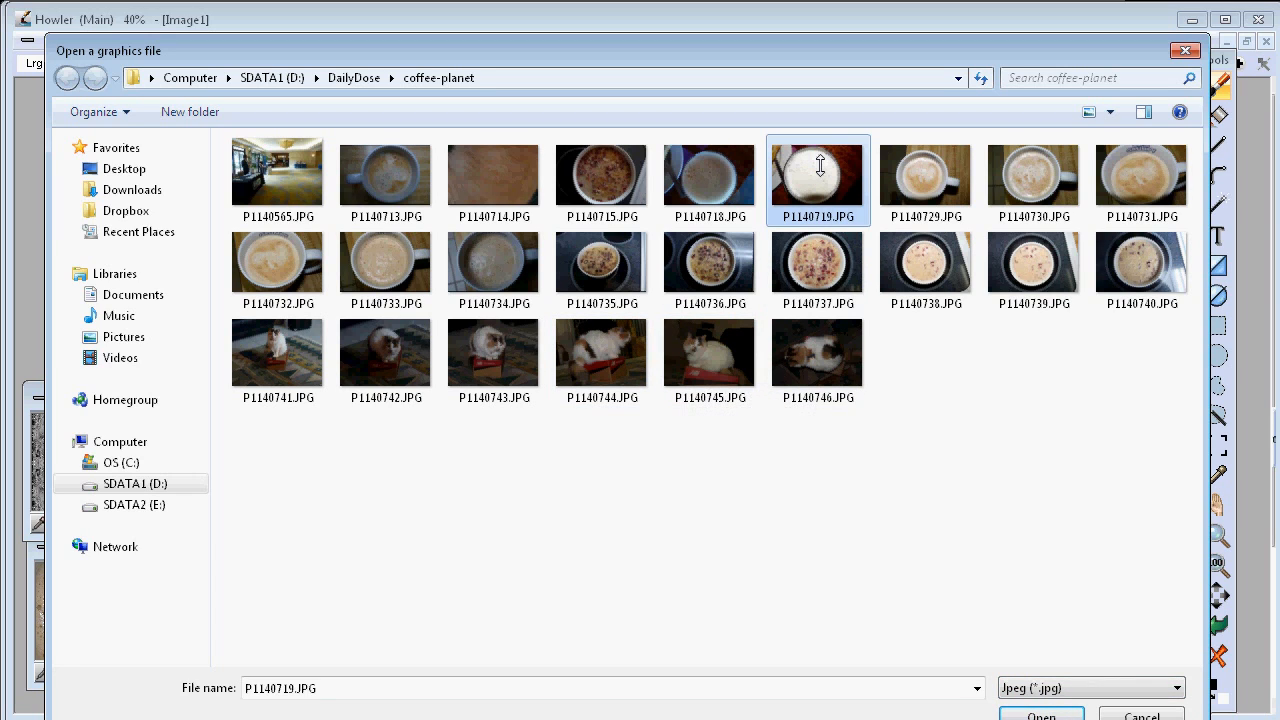
double_click(485, 165)
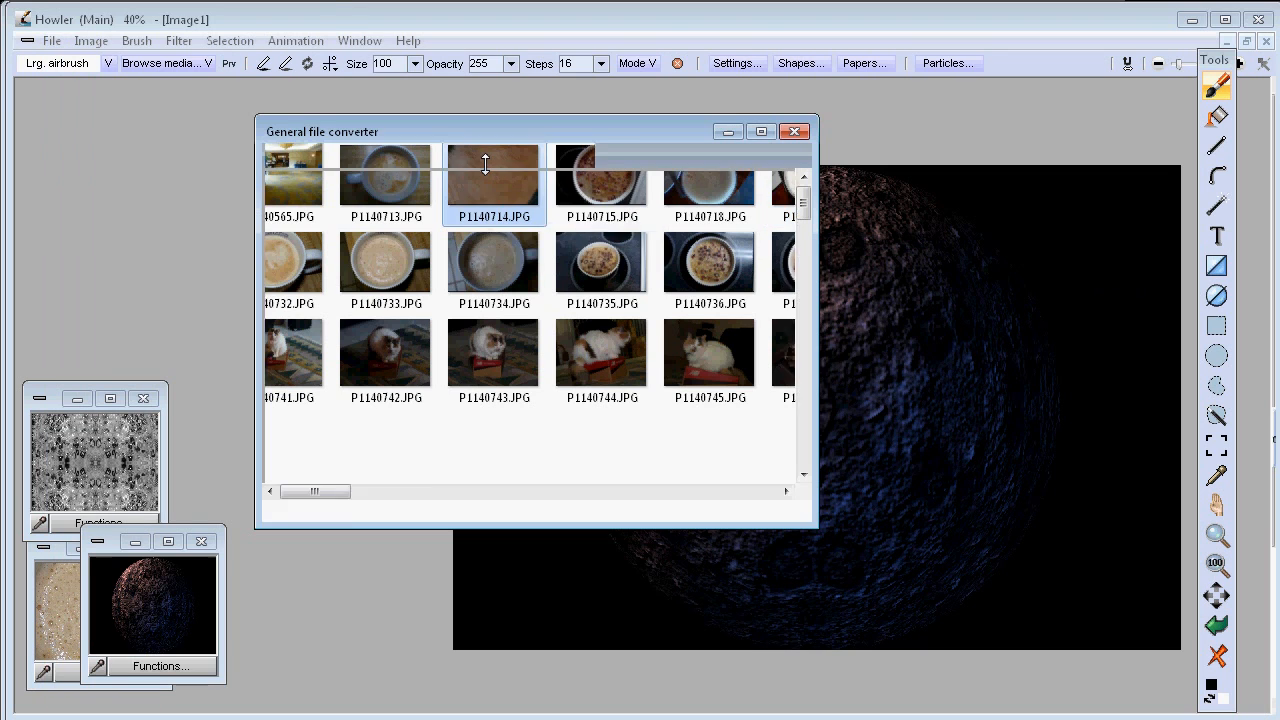
left_click_drag(604, 131, 393, 100)
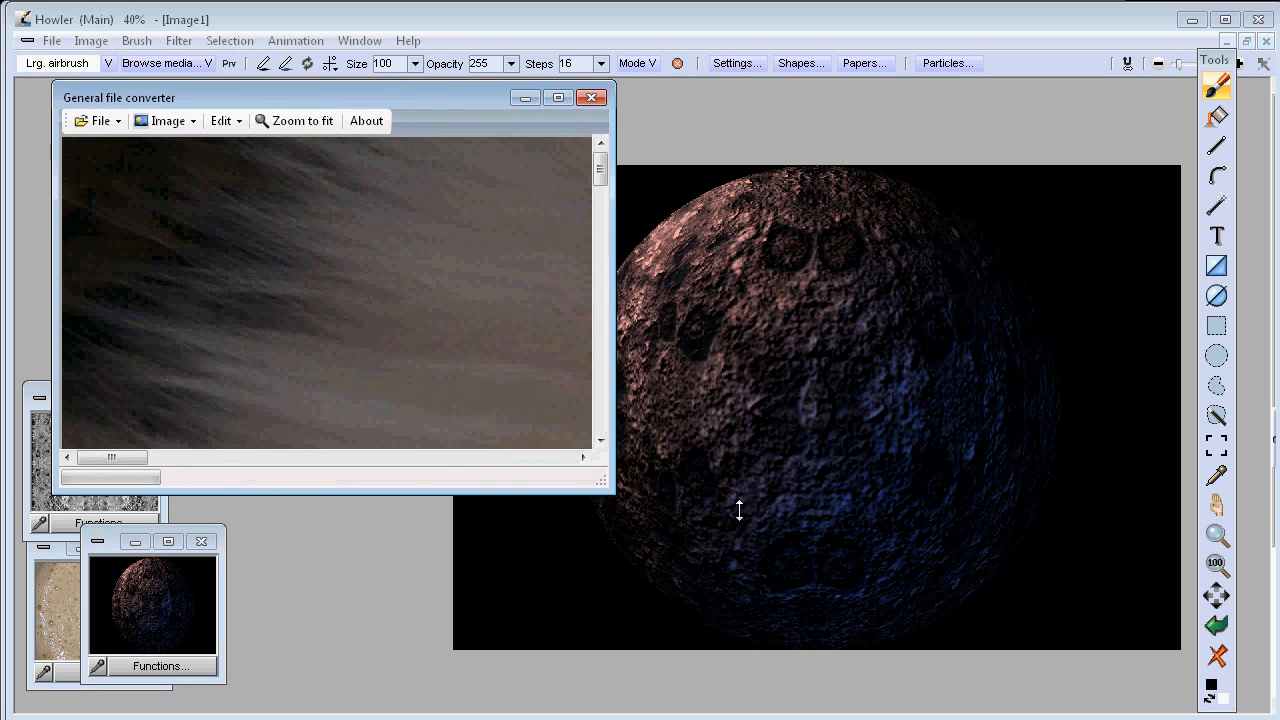
left_click_drag(605, 490, 1143, 678)
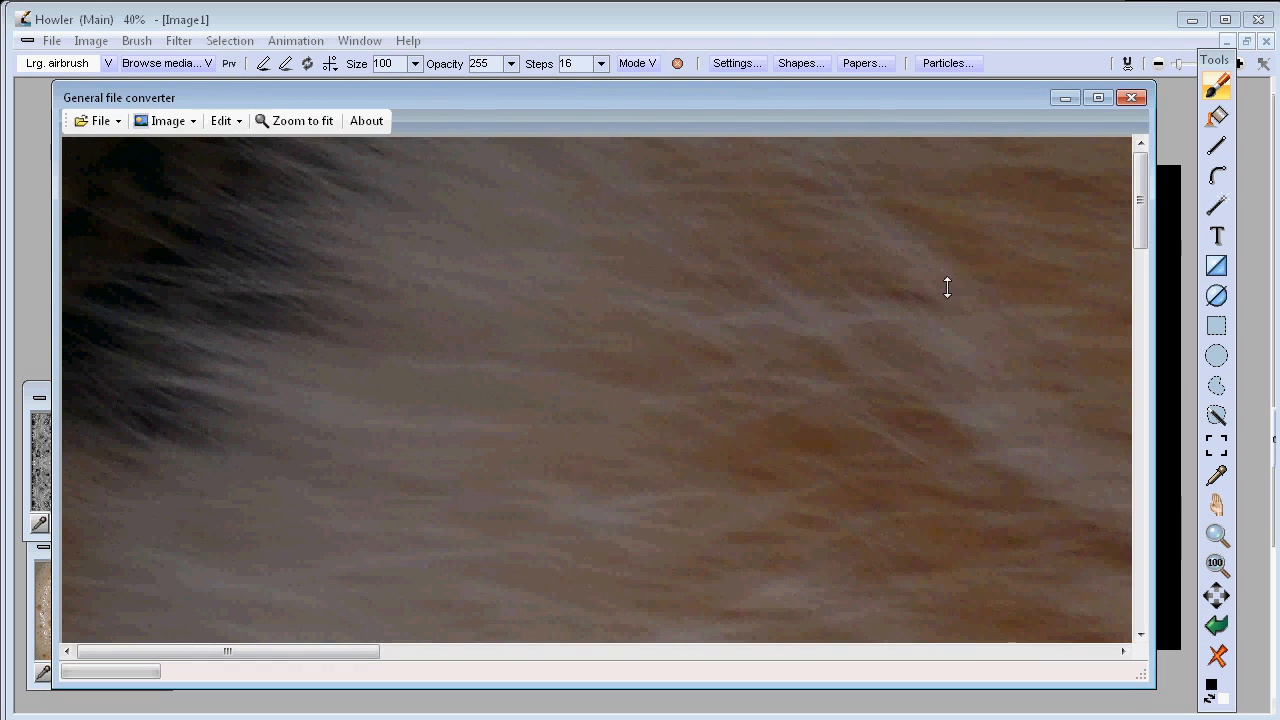
left_click(295, 120)
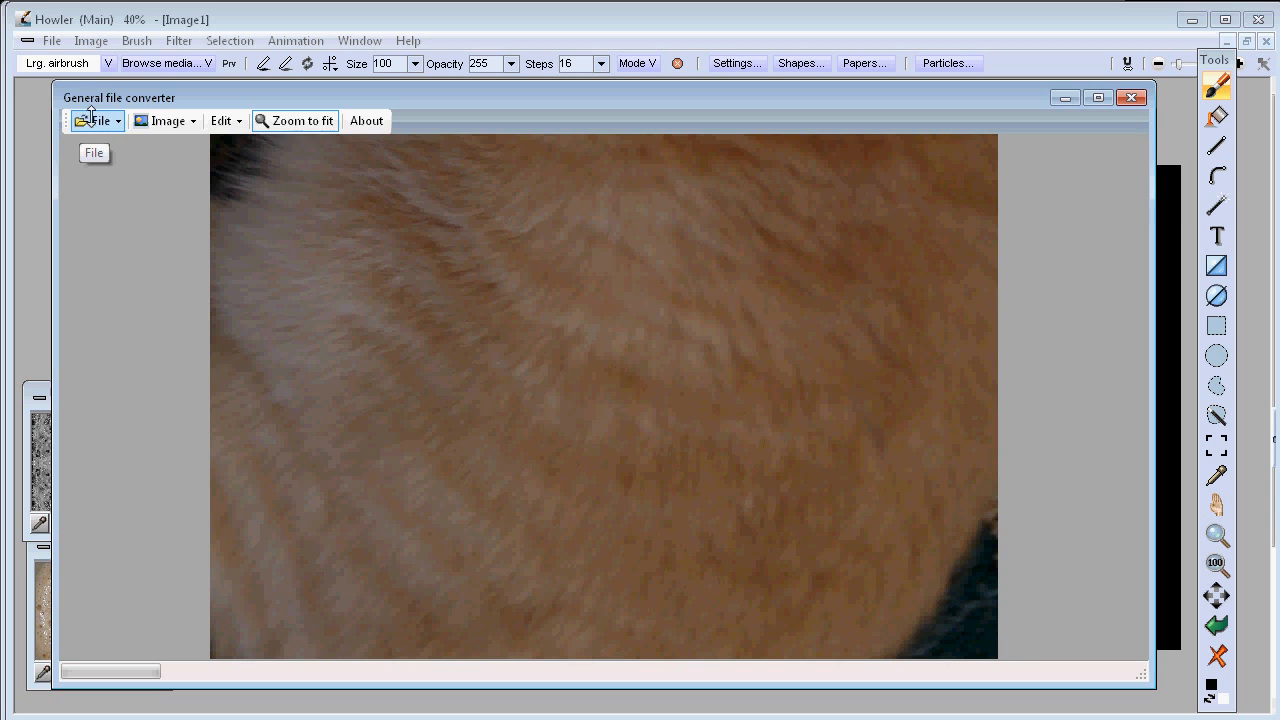
Export the fur photo from the converter to PD and swap buffers to bring it into the main image.
left_click(162, 120)
mouse_move(205, 188)
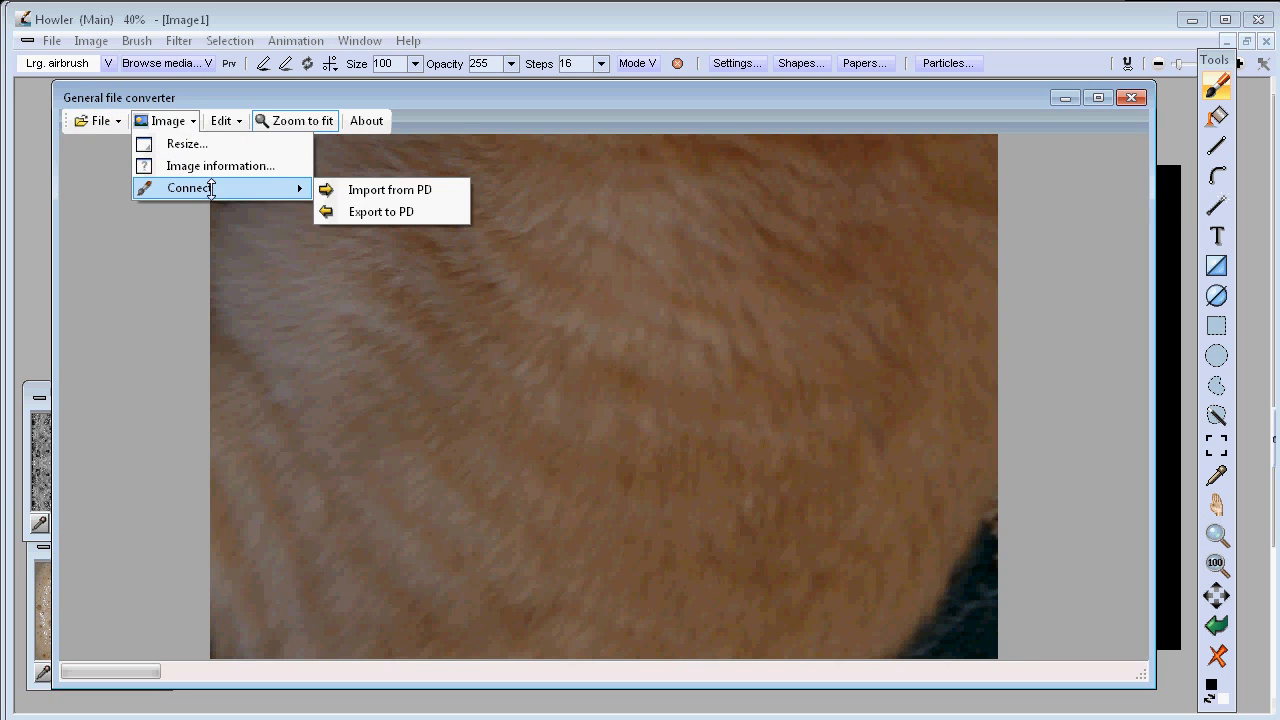
left_click(367, 212)
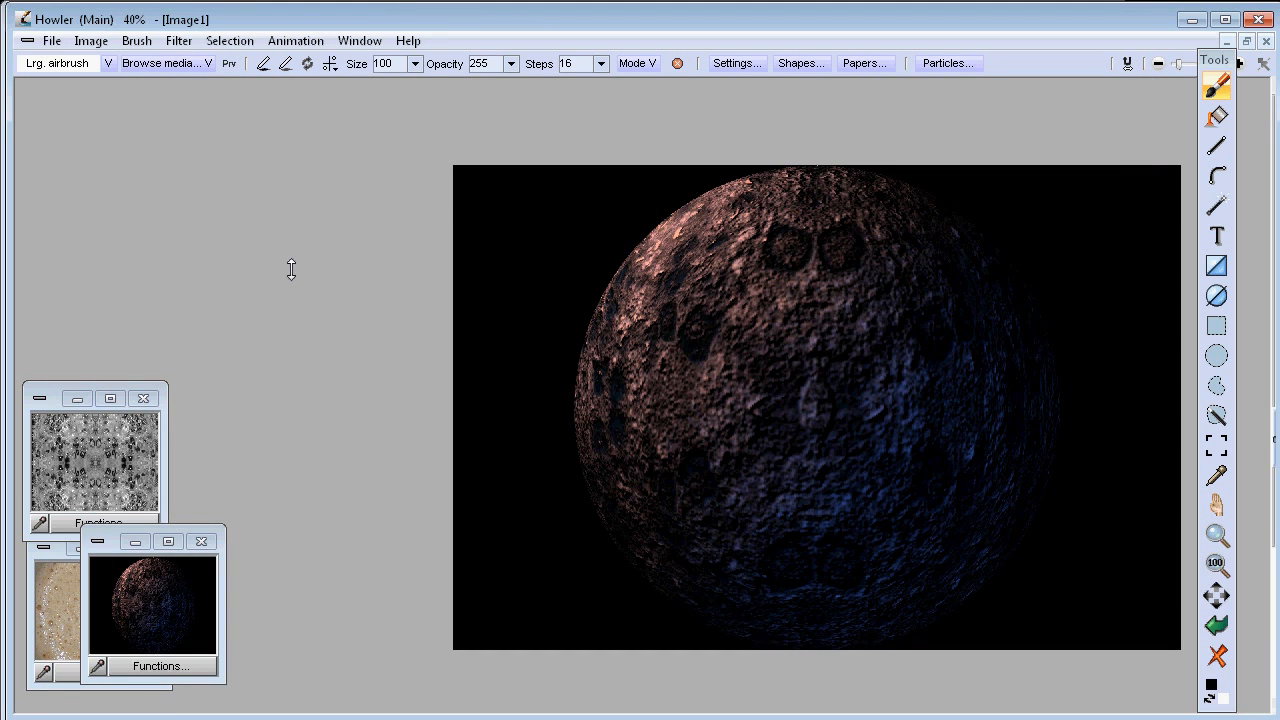
key("j")
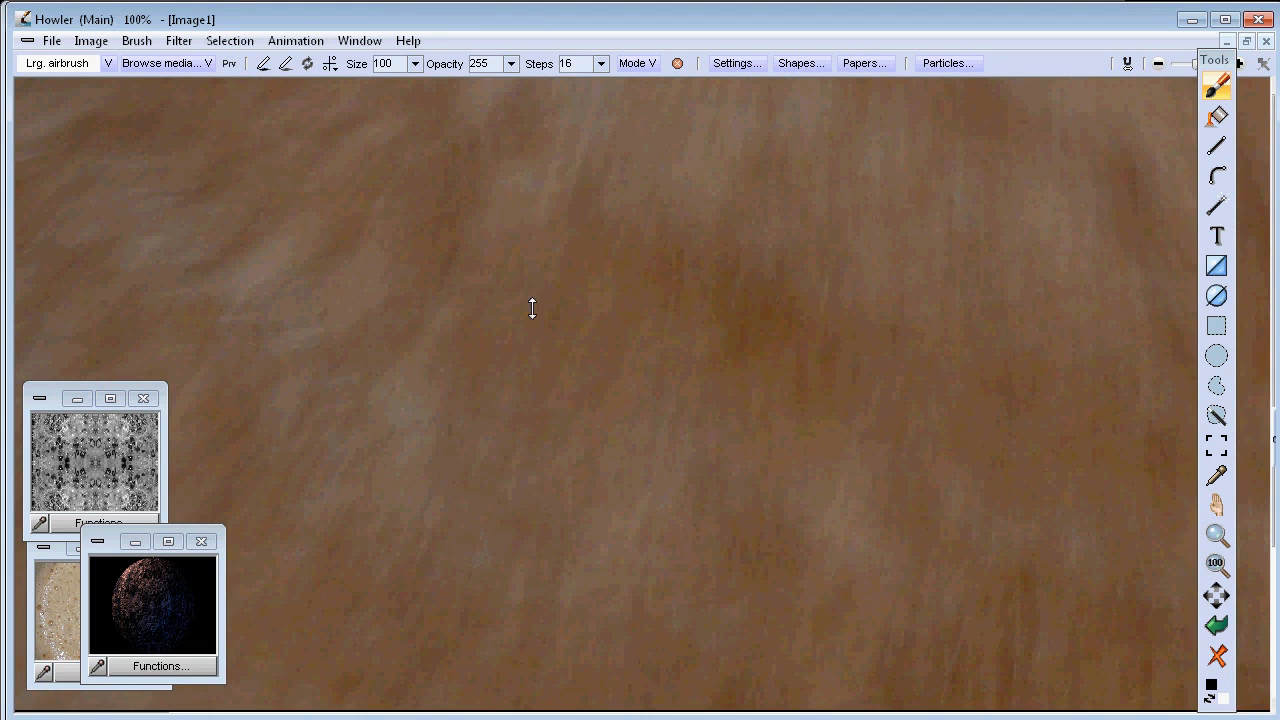
Crop the fur photo to a rectangular selection around its middle, leaving out the dark corners.
scroll(620, 334, "down", 3)
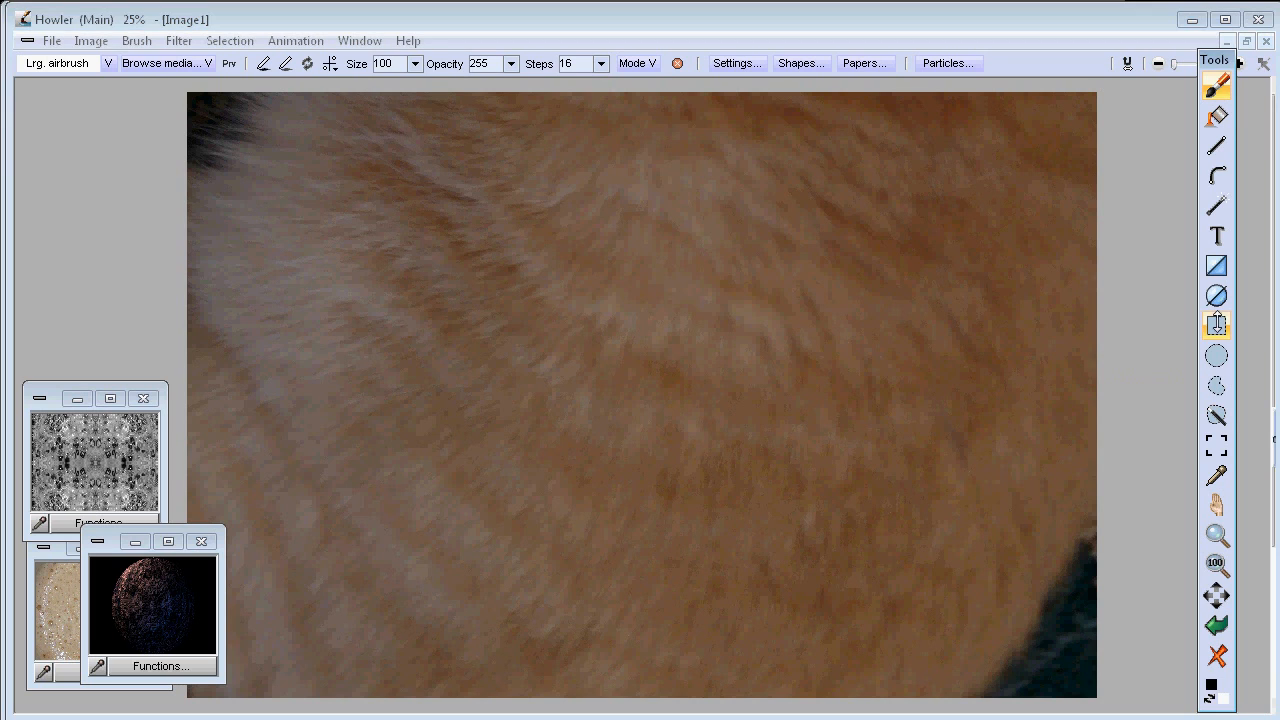
left_click(1216, 325)
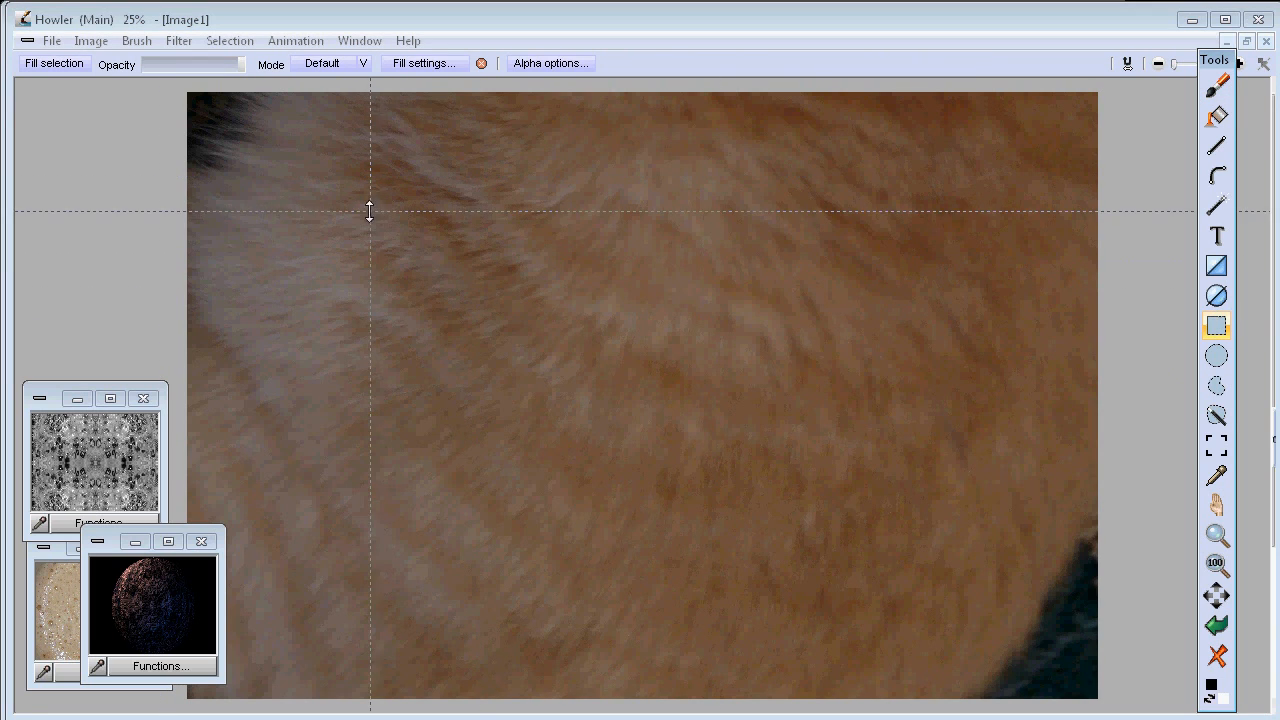
left_click_drag(330, 145, 894, 596)
left_click(93, 38)
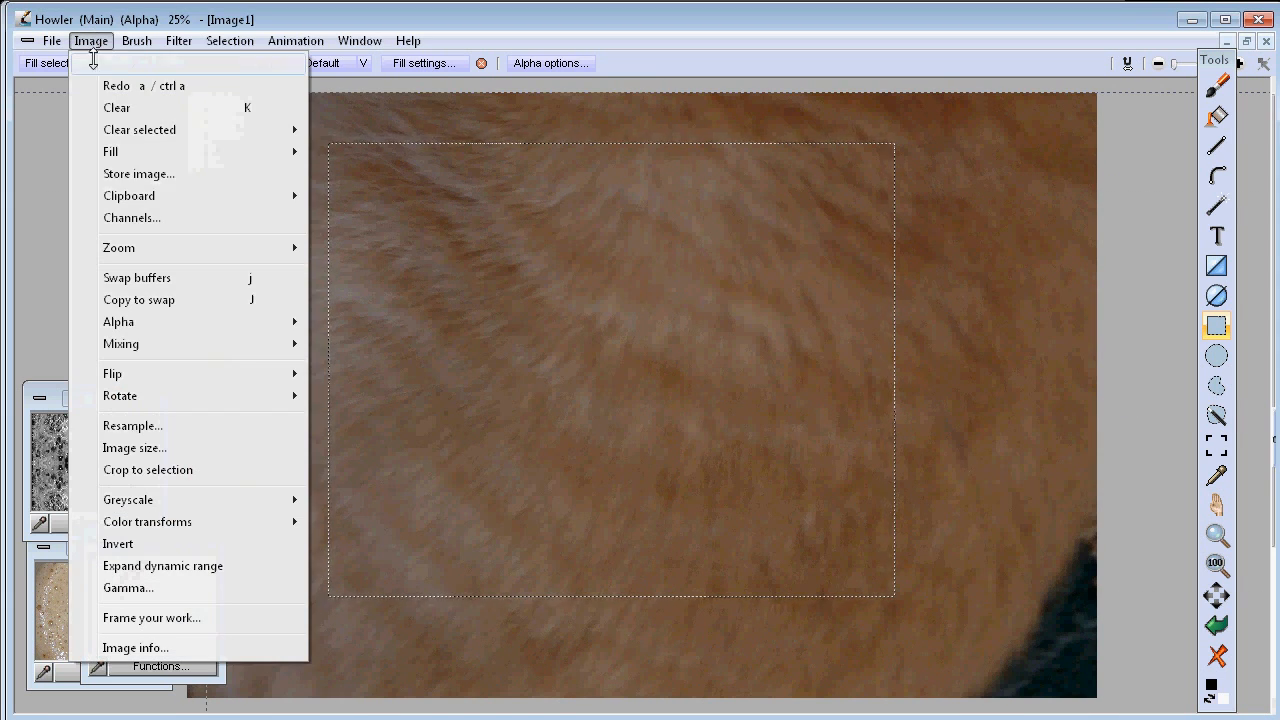
left_click(125, 469)
scroll(474, 263, "down", 3)
scroll(477, 265, "up", 2)
scroll(477, 266, "down", 2)
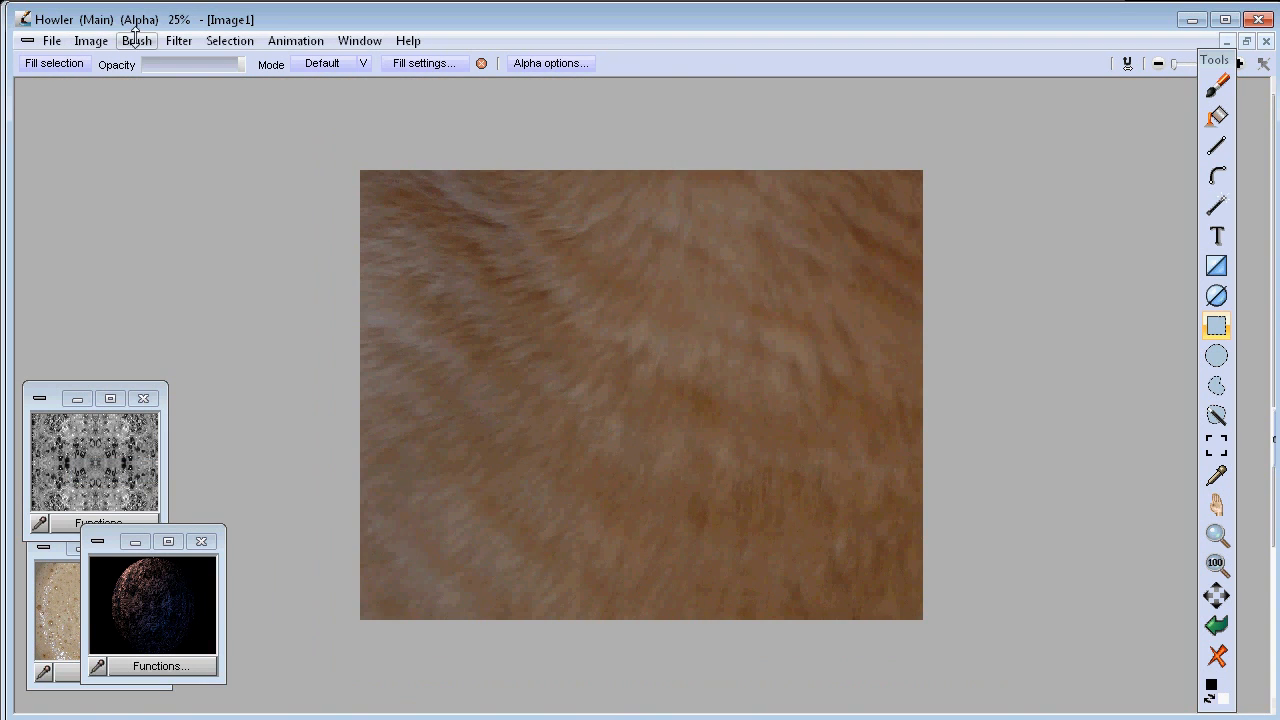
Expand the dynamic range of the cropped fur image and store a copy above the other stored thumbnails.
left_click(90, 41)
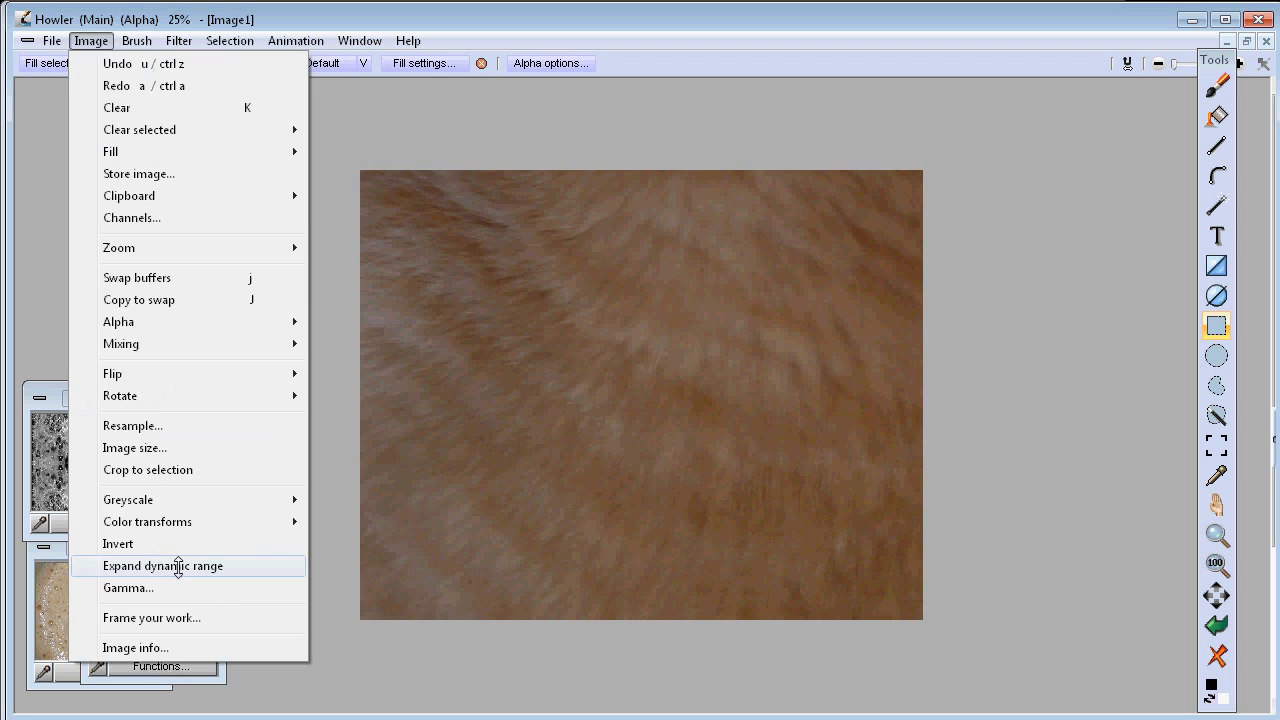
left_click(180, 566)
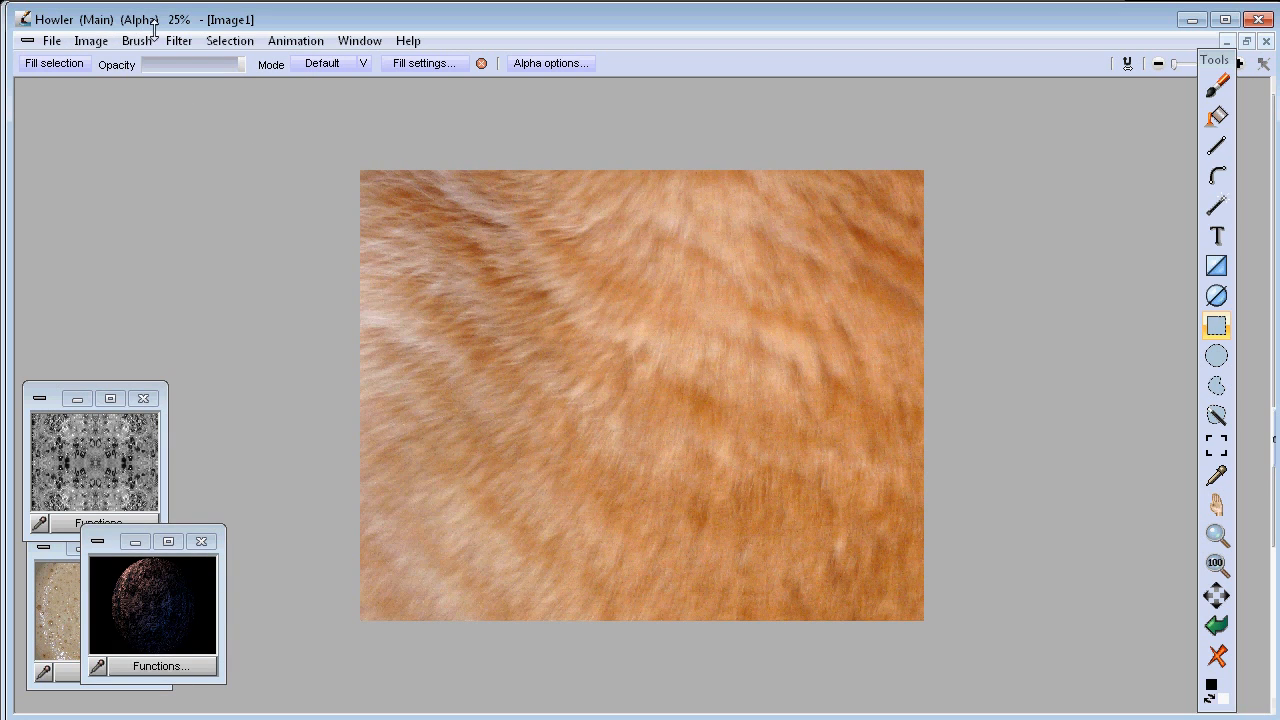
left_click(183, 40)
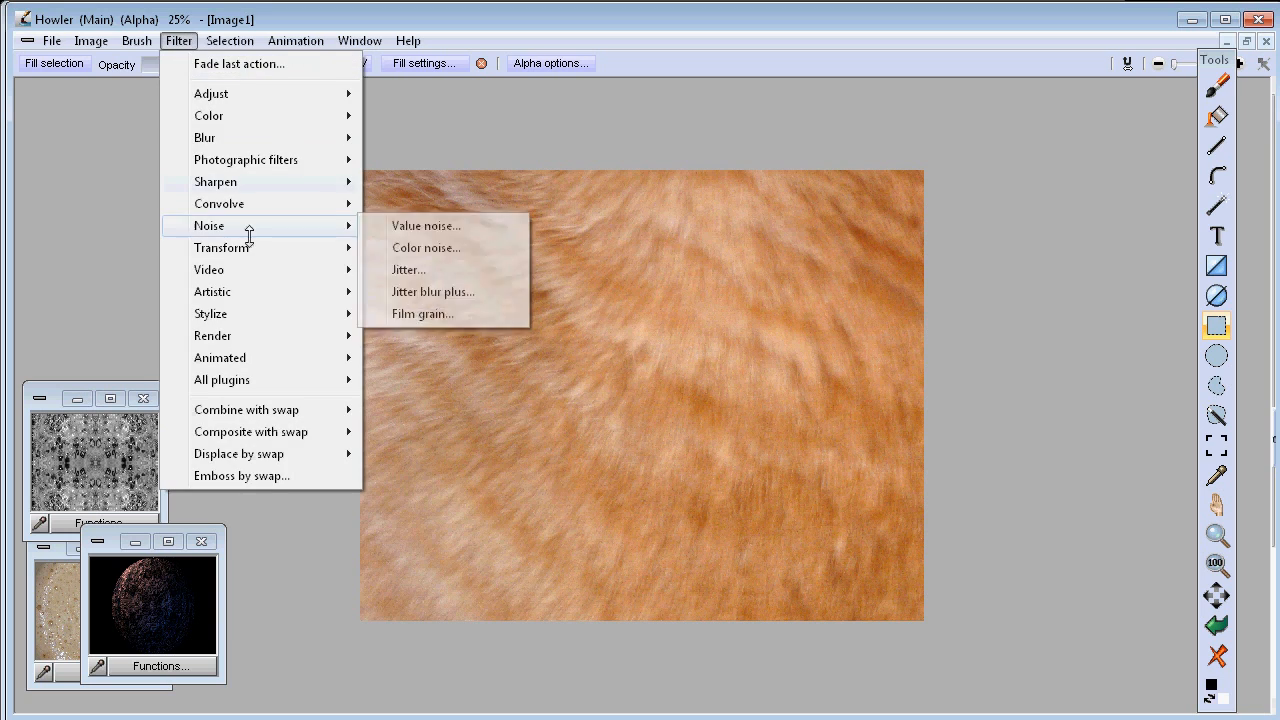
mouse_move(88, 38)
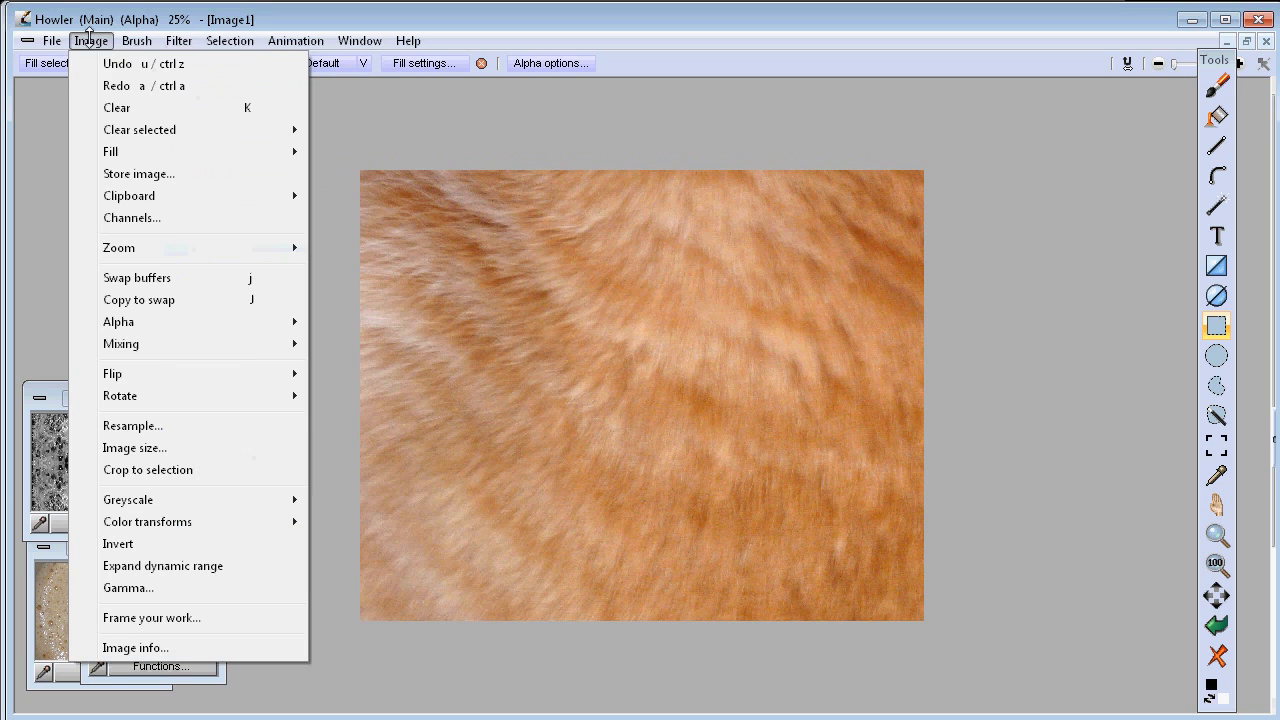
left_click(149, 173)
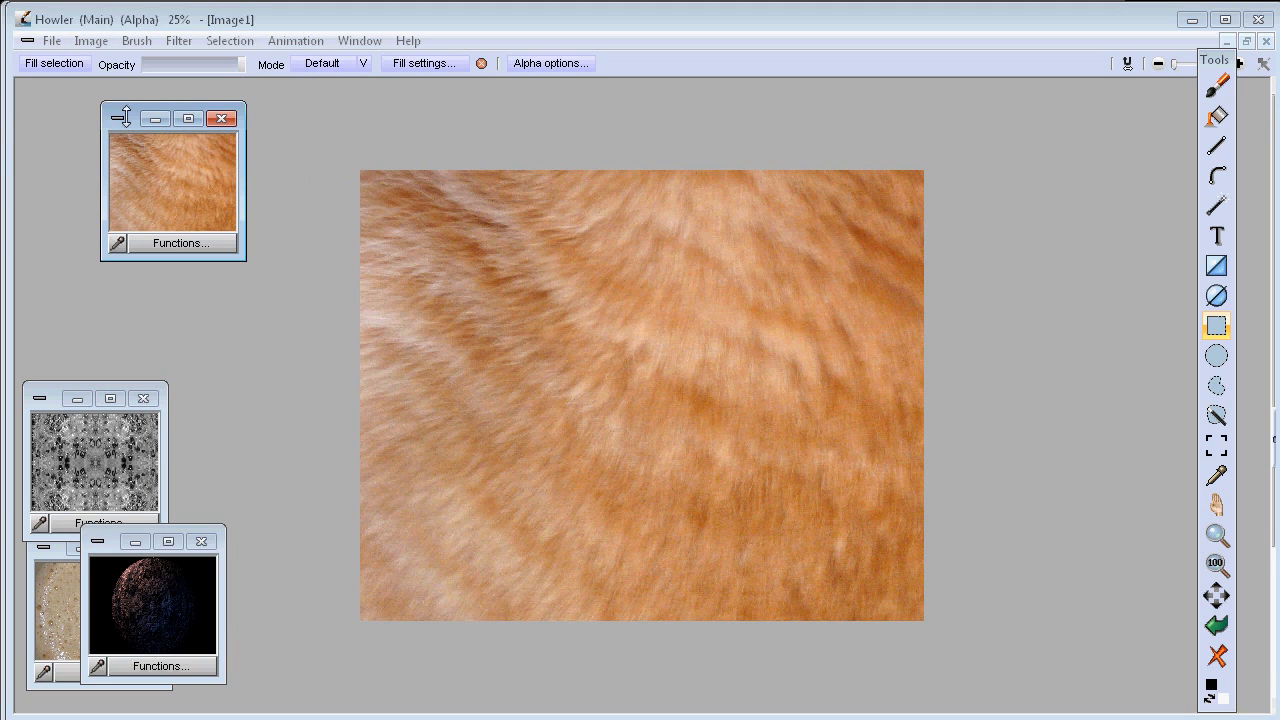
left_click_drag(139, 112, 83, 243)
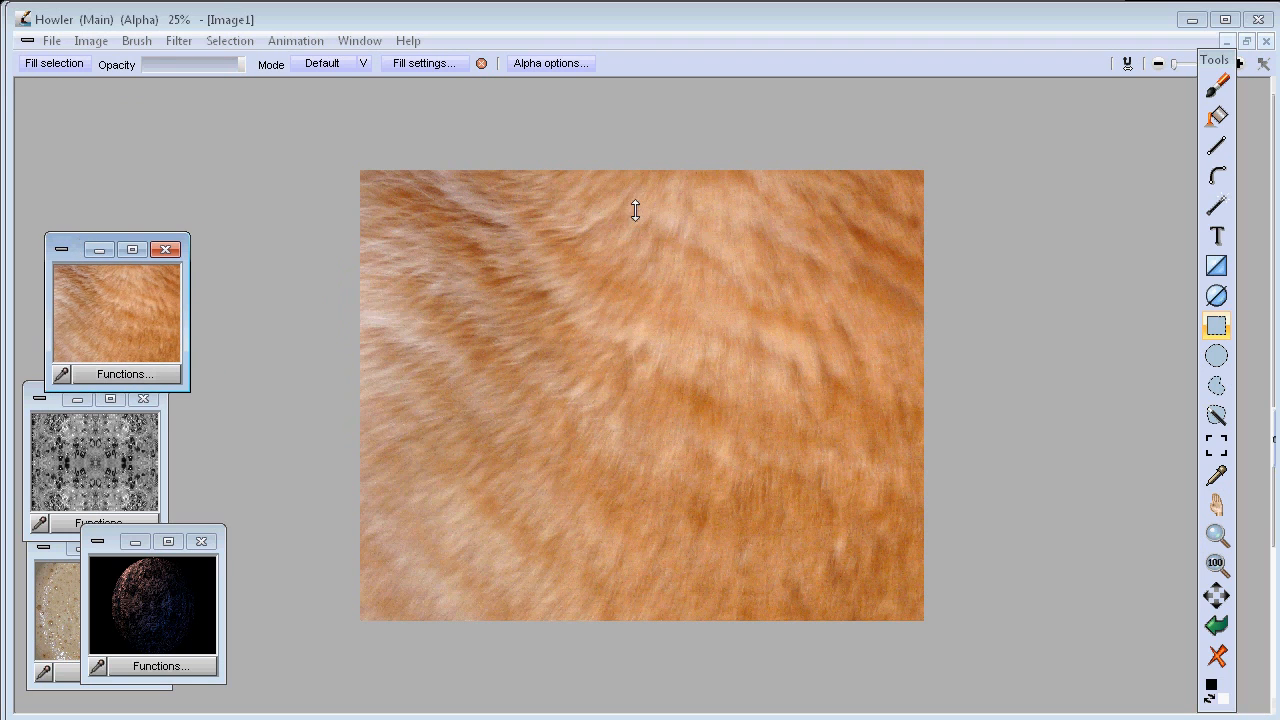
Open the Lighting tool on the fur texture and move the light to the image's upper left.
left_click_drag(334, 343, 578, 326)
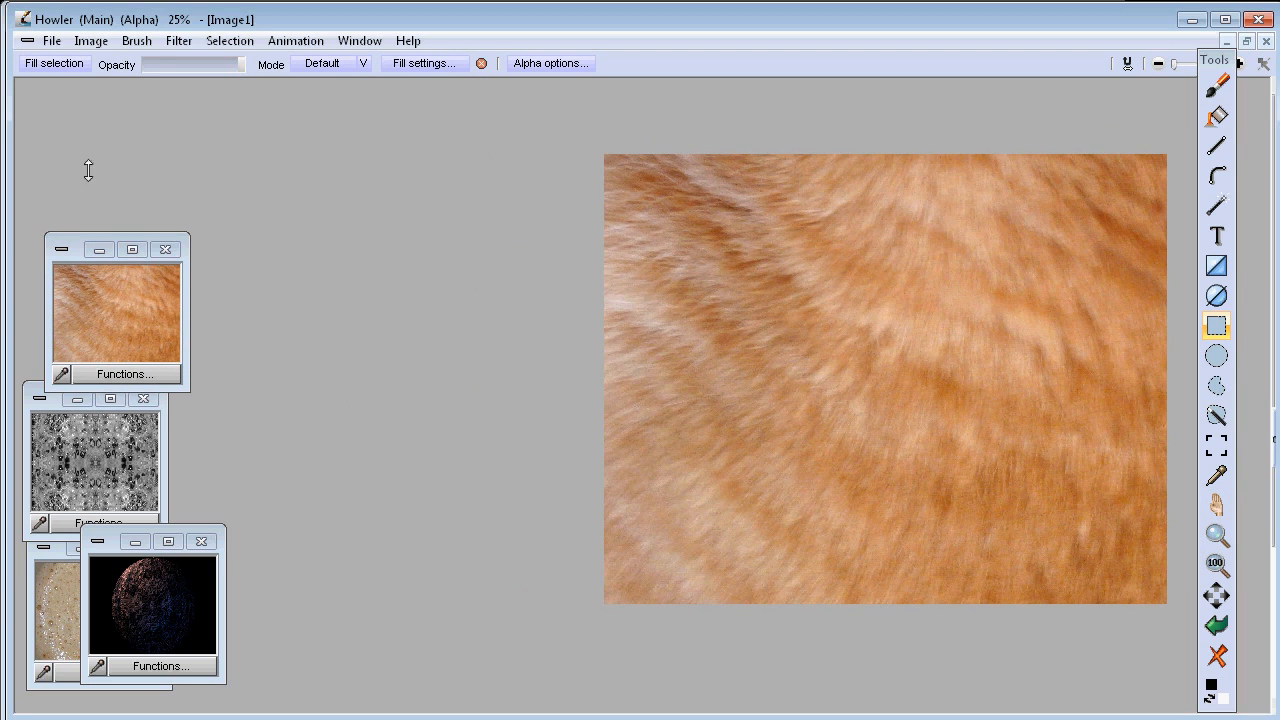
left_click(137, 40)
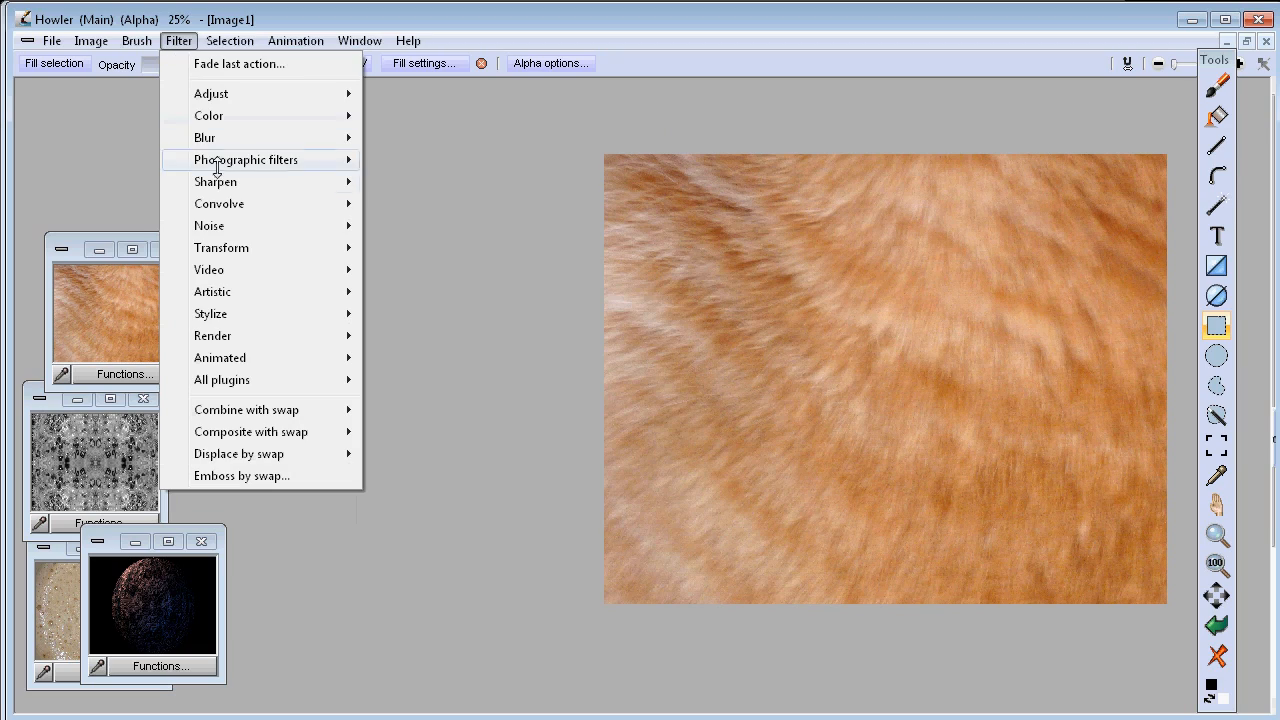
mouse_move(263, 308)
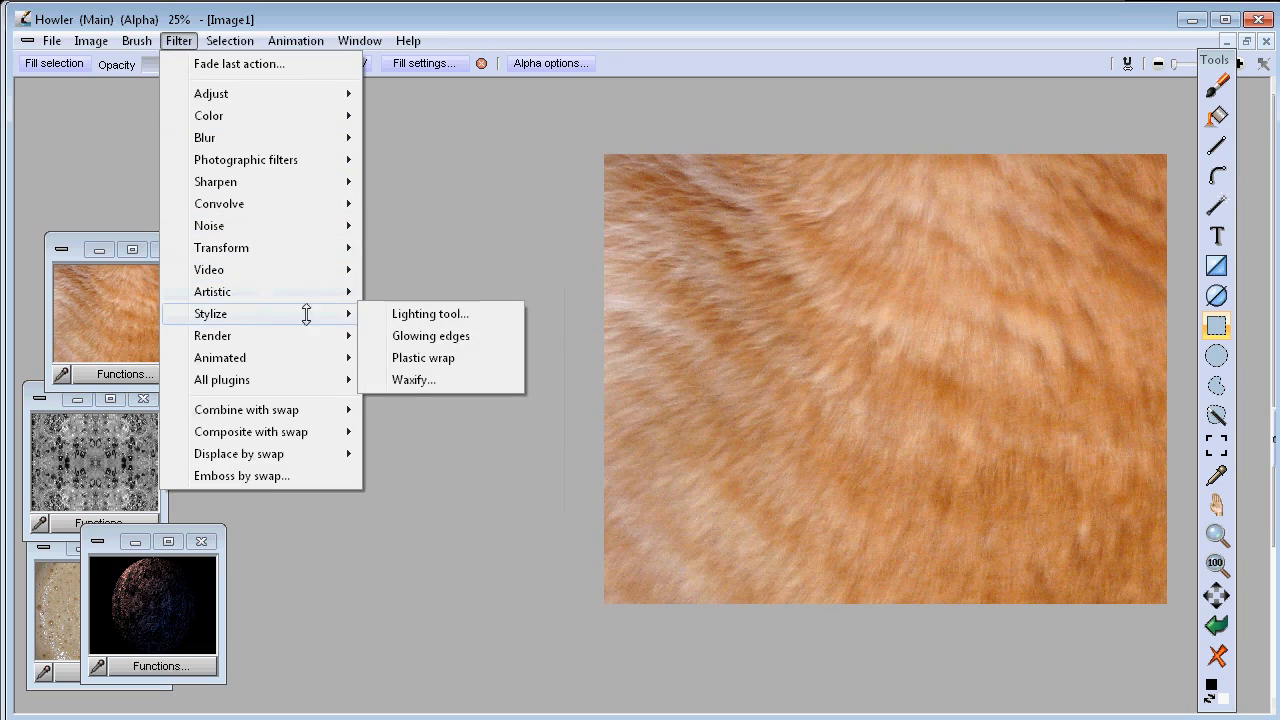
left_click(430, 313)
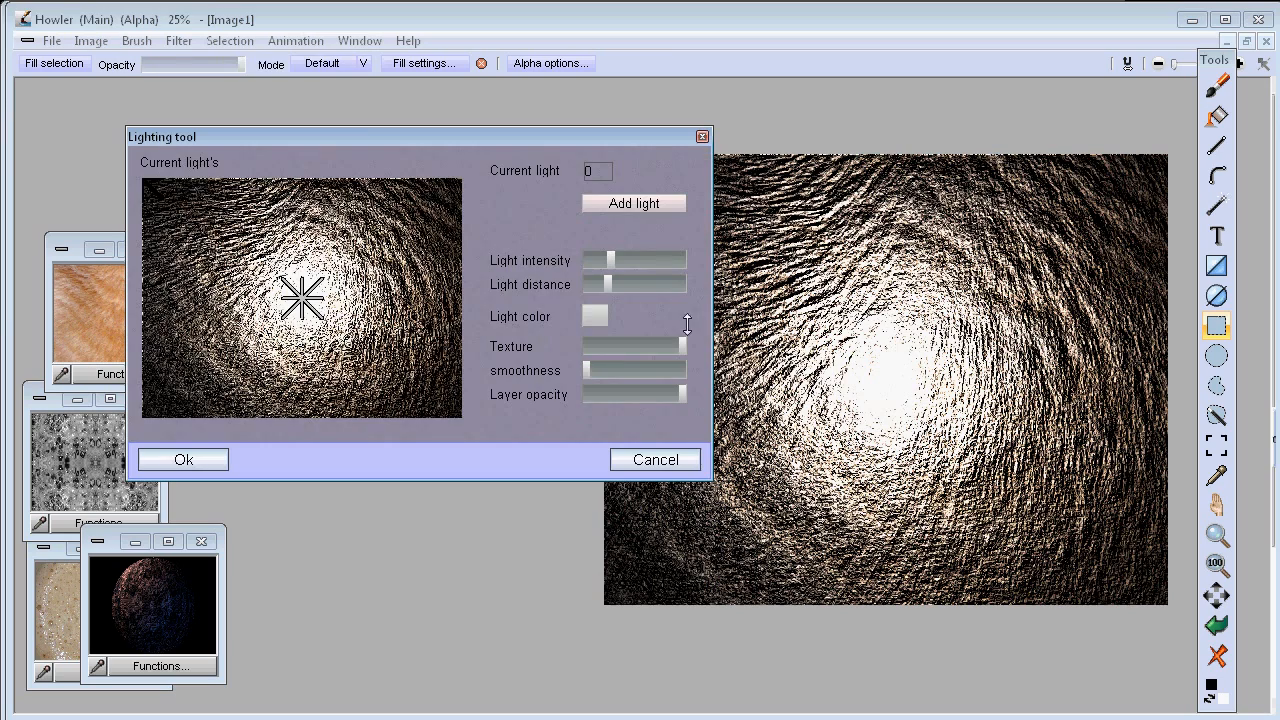
mouse_move(308, 255)
left_mouse_down()
mouse_move(194, 187)
mouse_move(189, 218)
left_mouse_up()
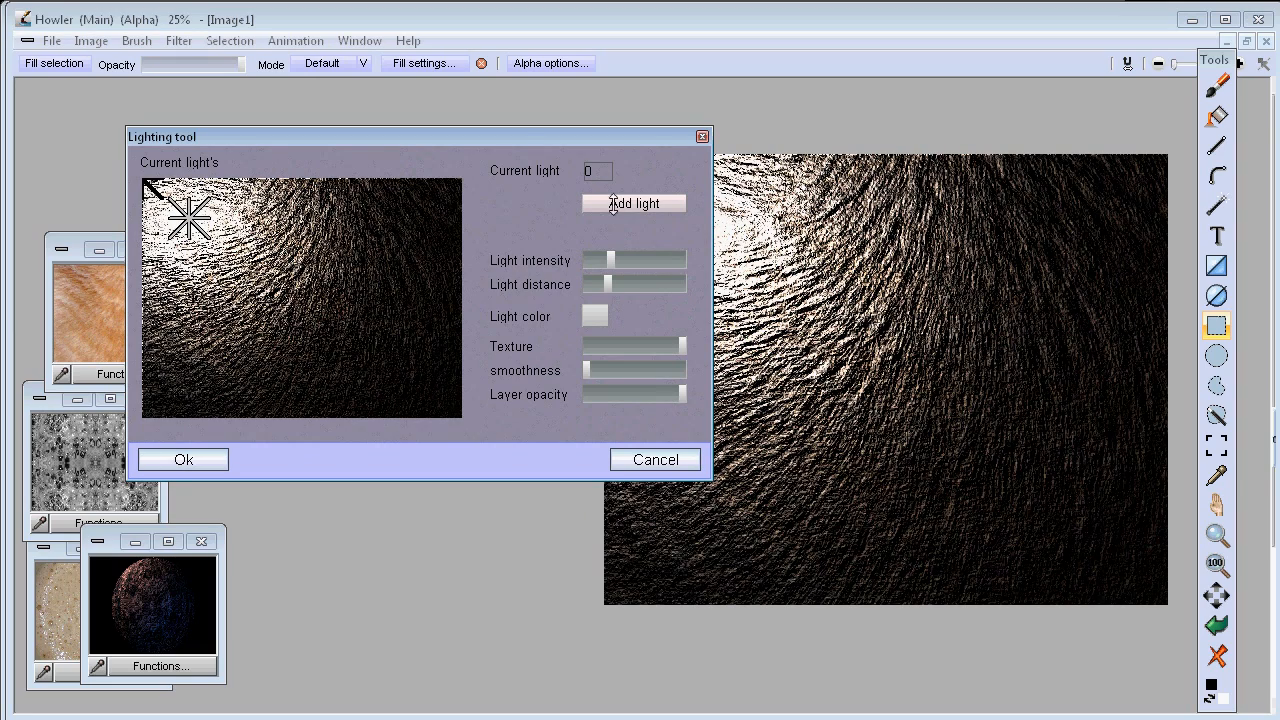
Move the light into the image's upper-left corner and increase the light distance and smoothness.
left_click_drag(523, 136, 442, 118)
mouse_move(137, 212)
left_mouse_down()
mouse_move(155, 203)
mouse_move(283, 257)
mouse_move(331, 321)
mouse_move(249, 257)
mouse_move(94, 173)
left_mouse_up()
mouse_move(537, 264)
left_mouse_down()
mouse_move(562, 260)
mouse_move(560, 243)
mouse_move(538, 245)
left_mouse_up()
left_click(543, 350)
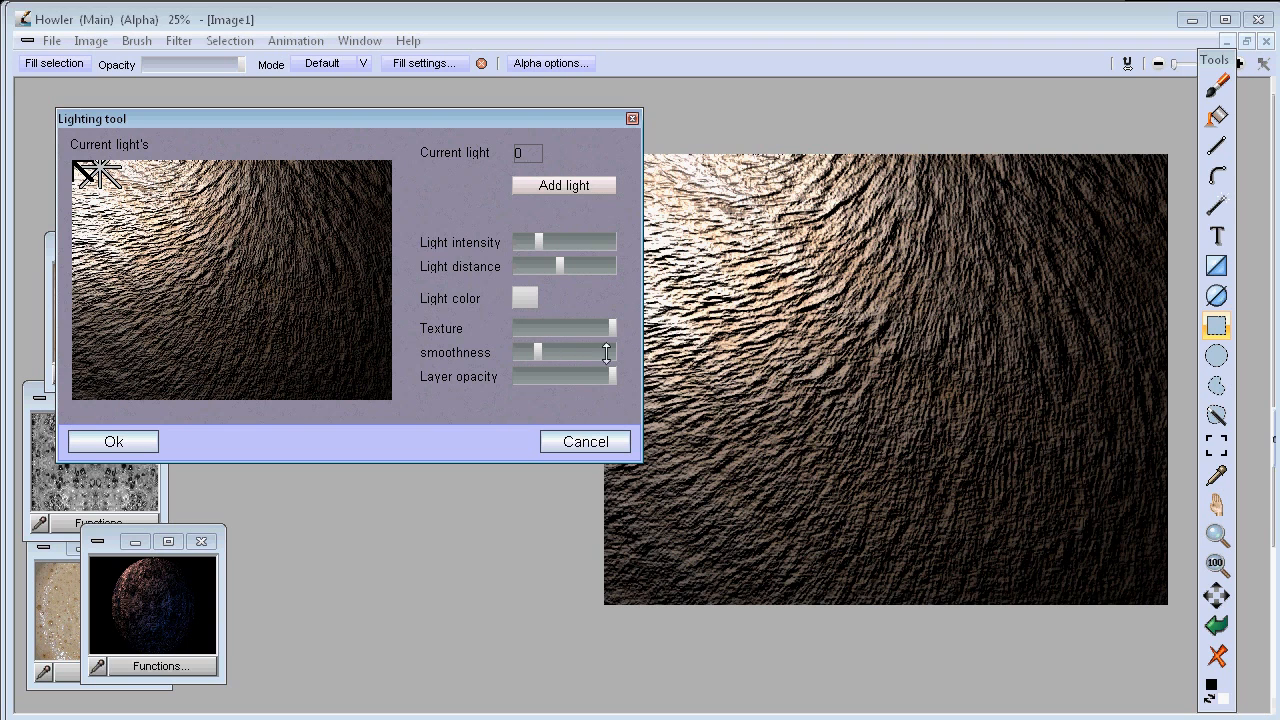
Try stronger and weaker smoothness on the fur lighting and settle on a moderate smoothness.
left_click_drag(566, 354, 576, 352)
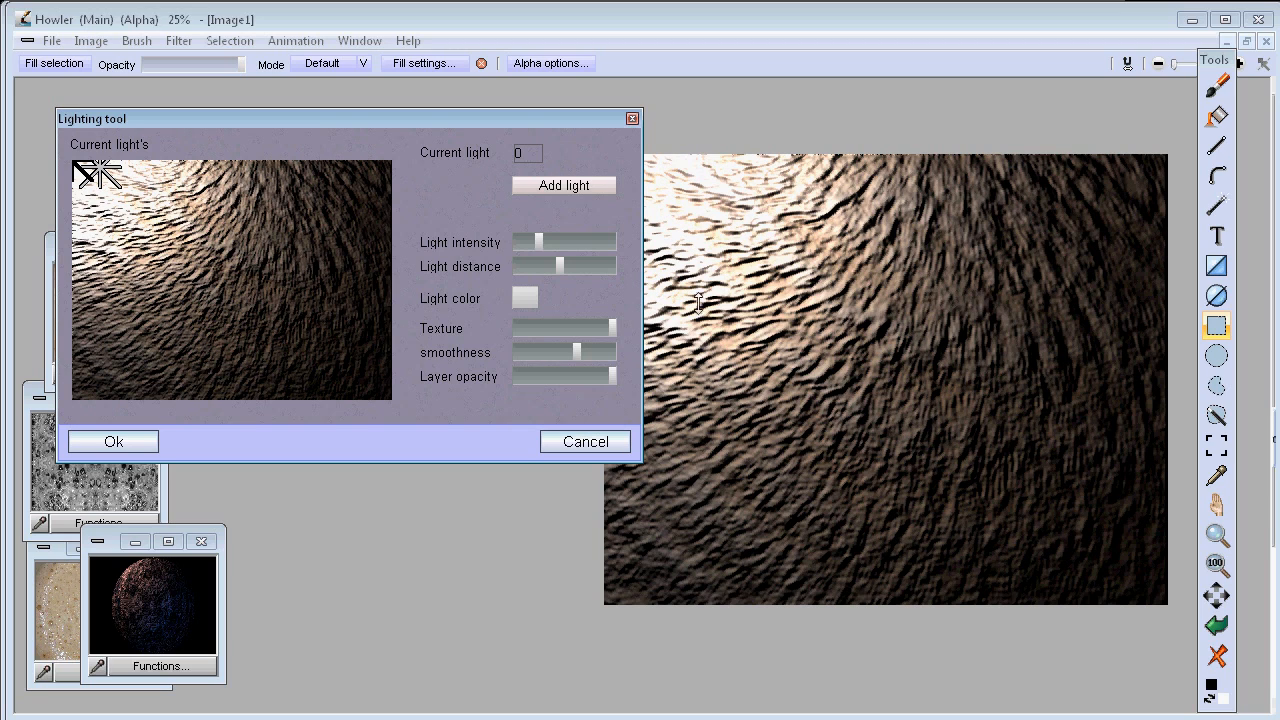
left_click_drag(609, 352, 599, 349)
left_click(533, 353)
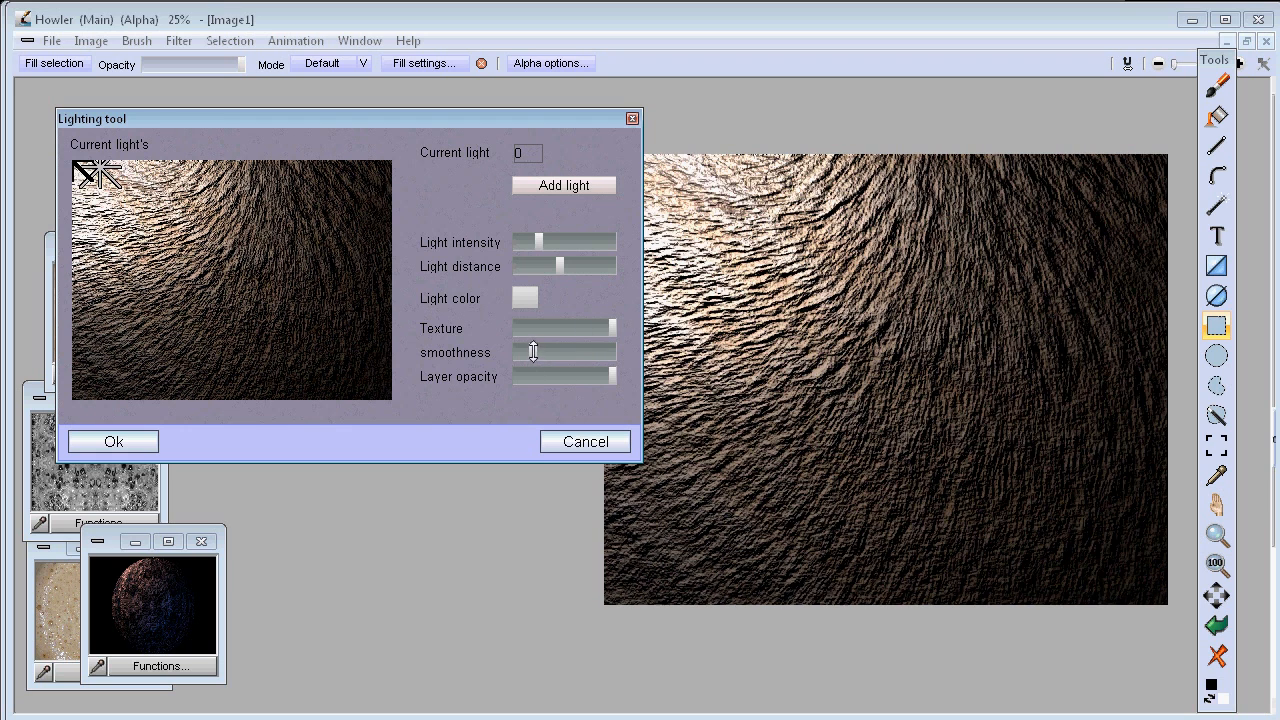
left_click_drag(538, 352, 553, 352)
Set the light color to orange, increase the light distance, and apply the lighting to the fur texture.
left_click(529, 299)
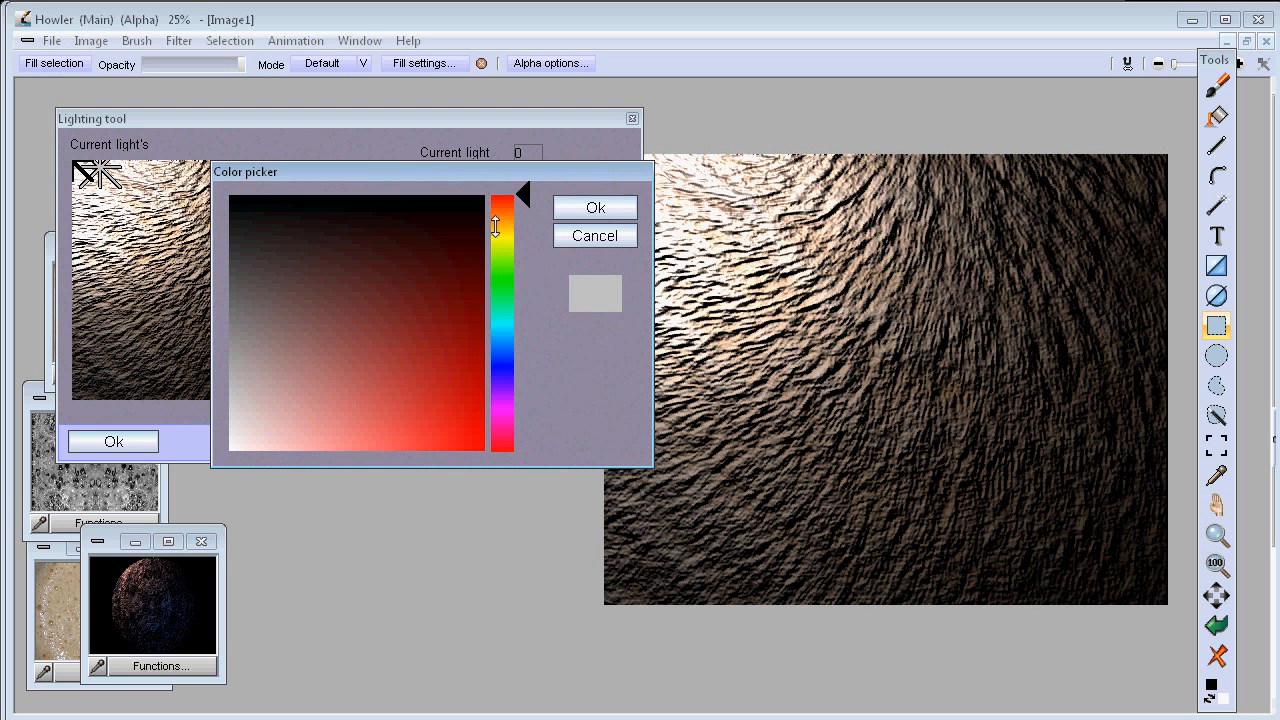
left_click(500, 222)
left_click_drag(500, 222, 500, 217)
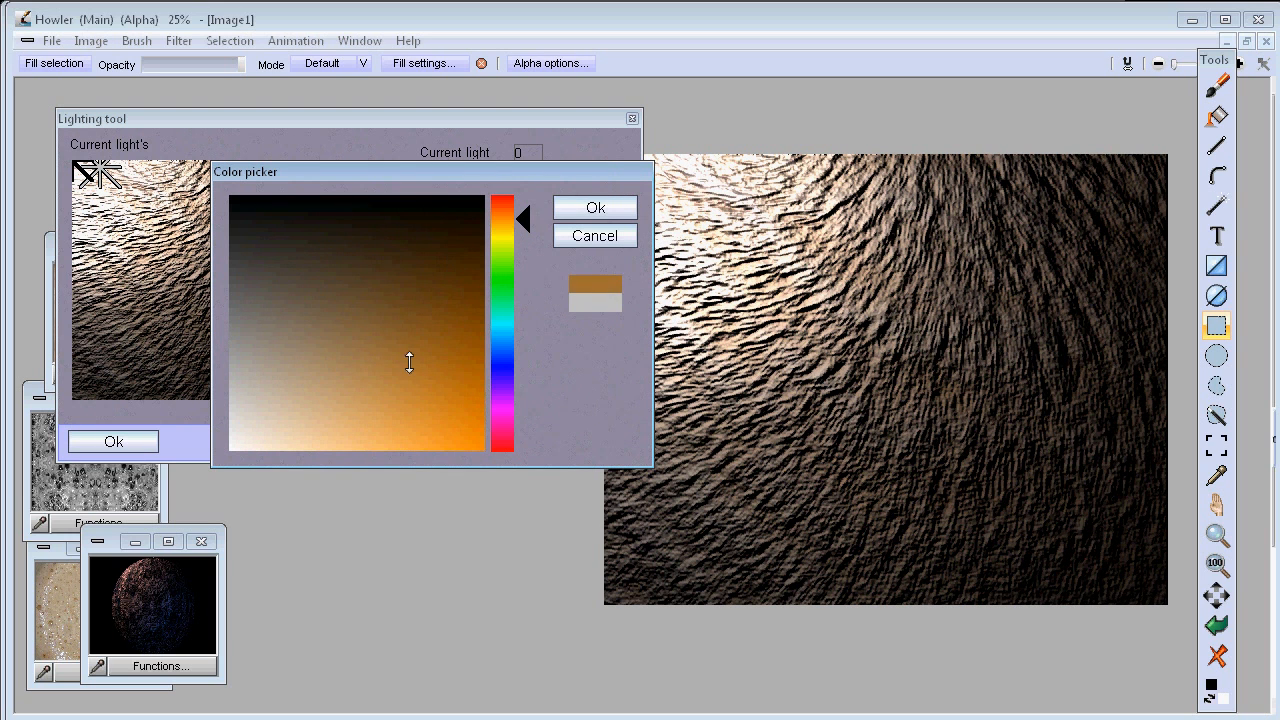
left_click(583, 210)
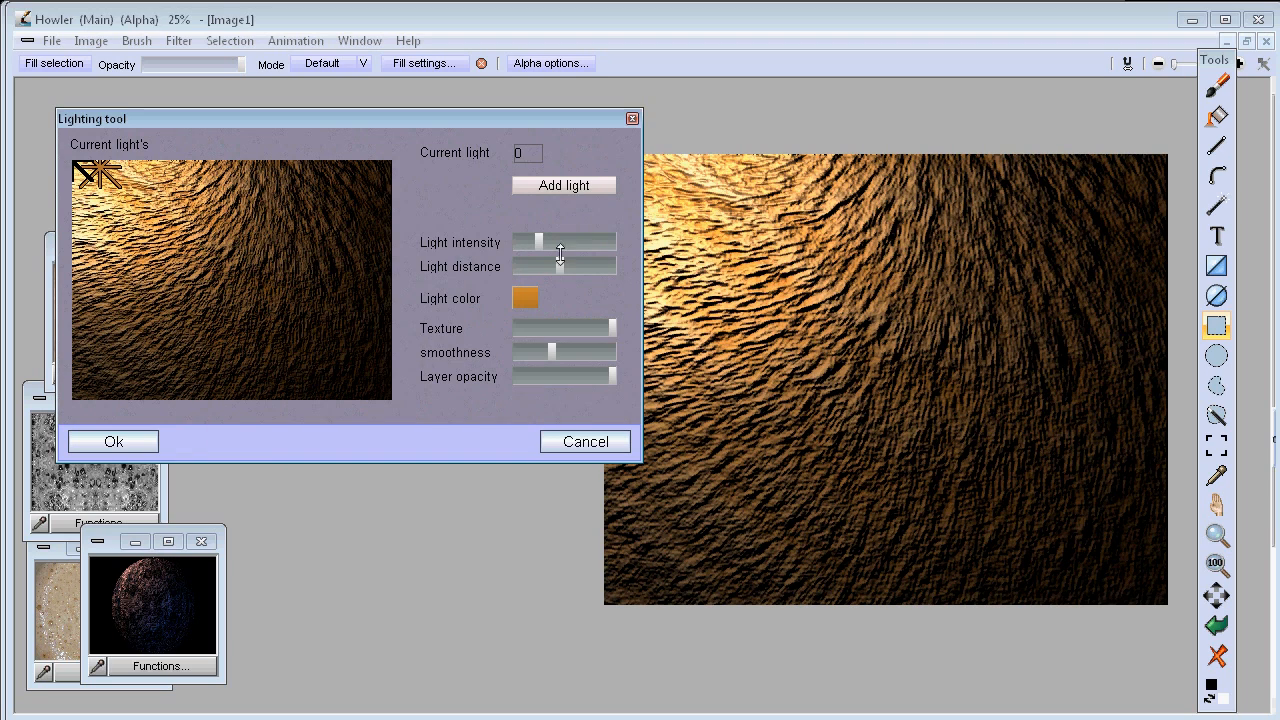
left_click_drag(572, 268, 583, 266)
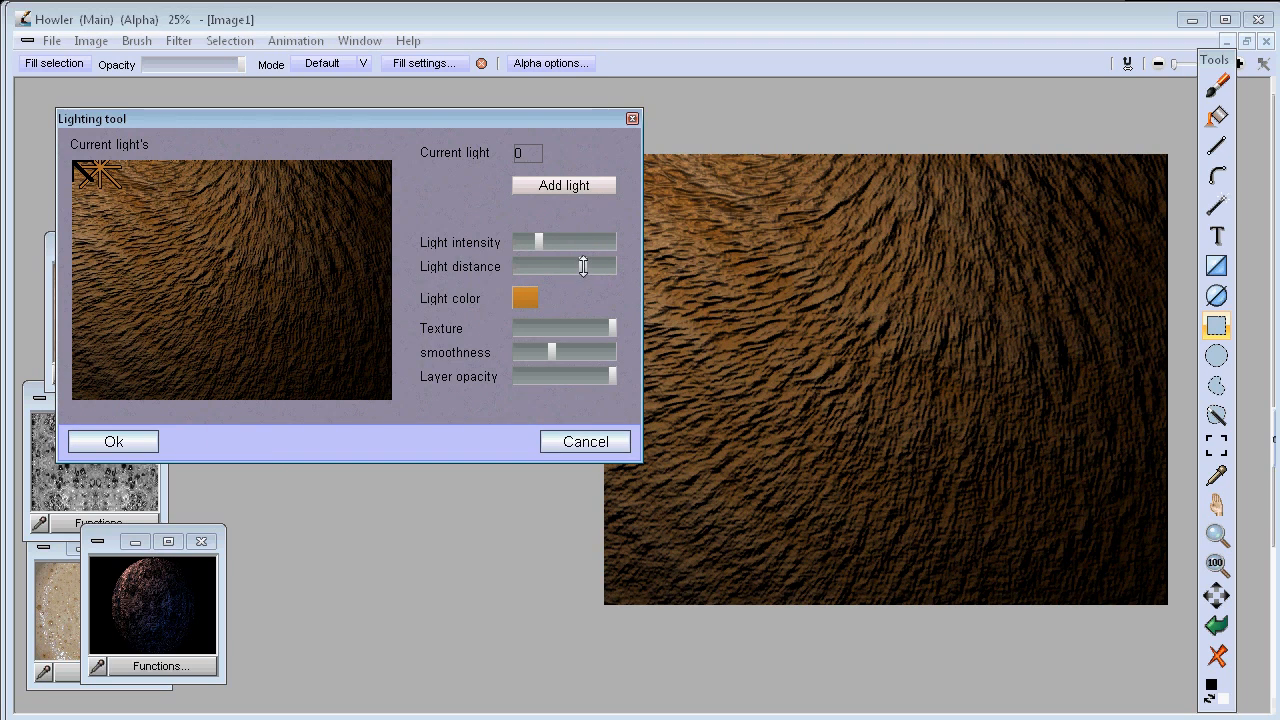
left_click(150, 440)
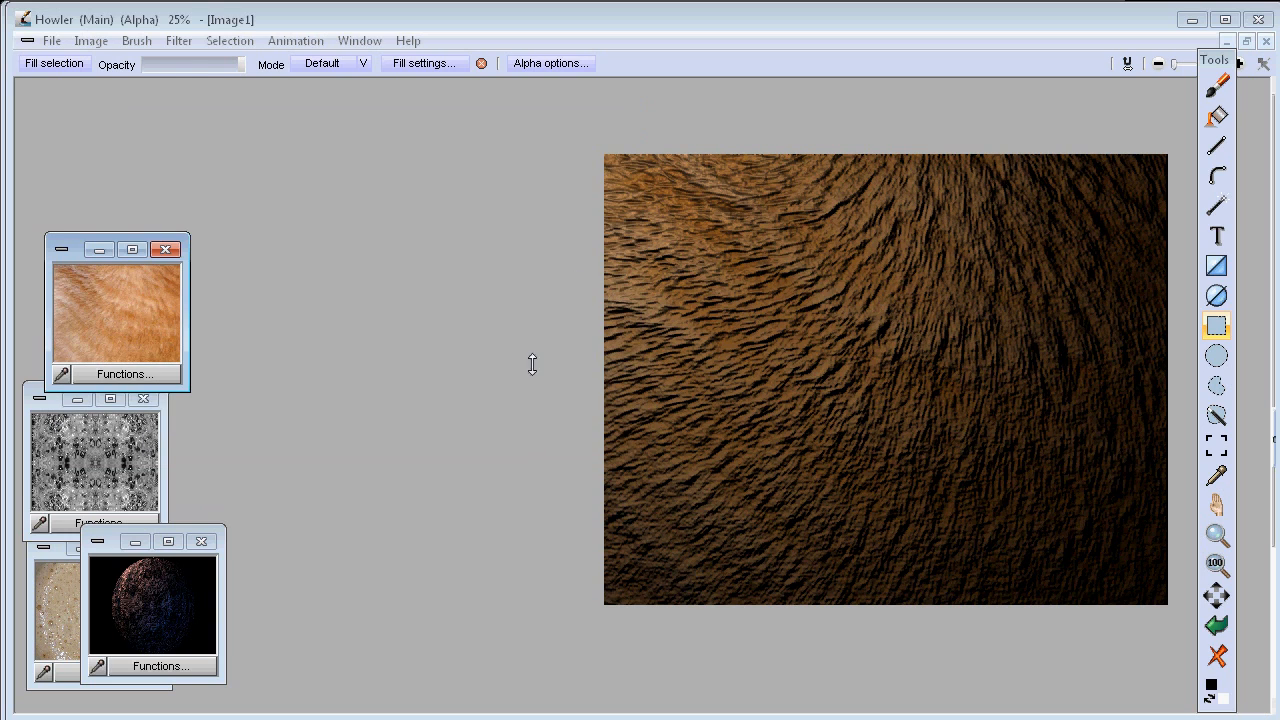
left_click_drag(574, 431, 382, 403)
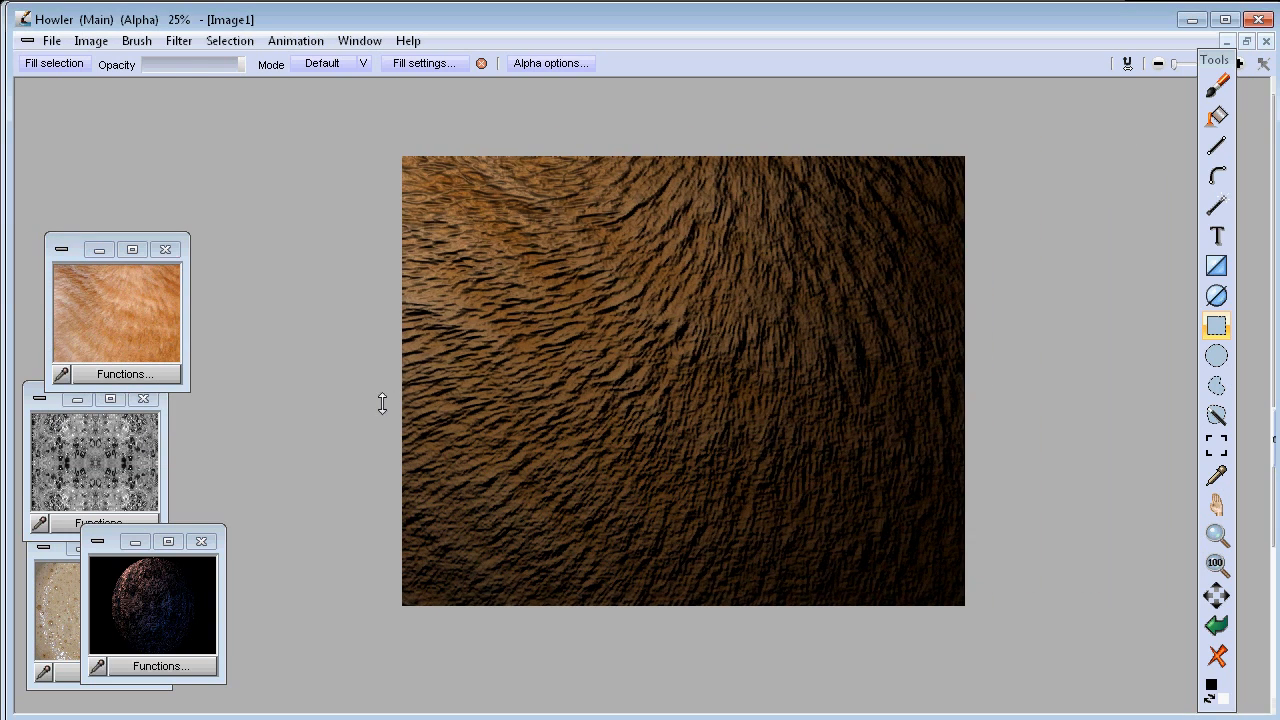
left_click(145, 608)
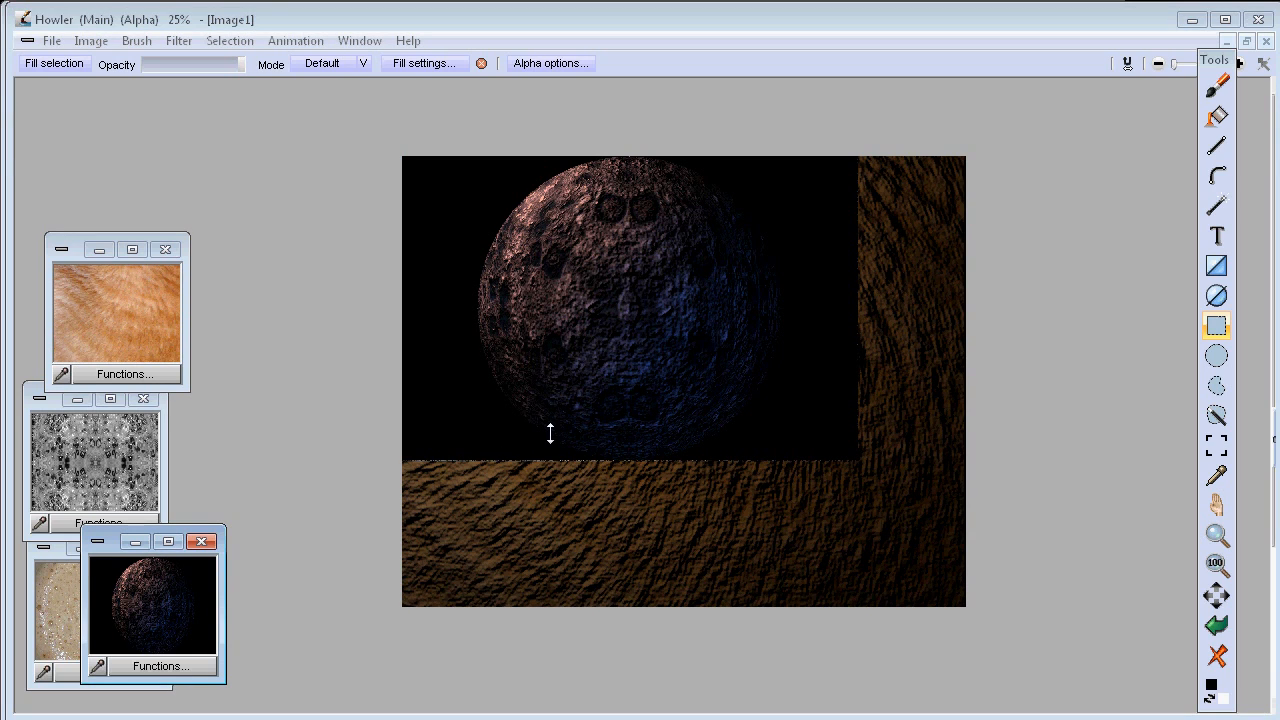
left_click(1025, 2)
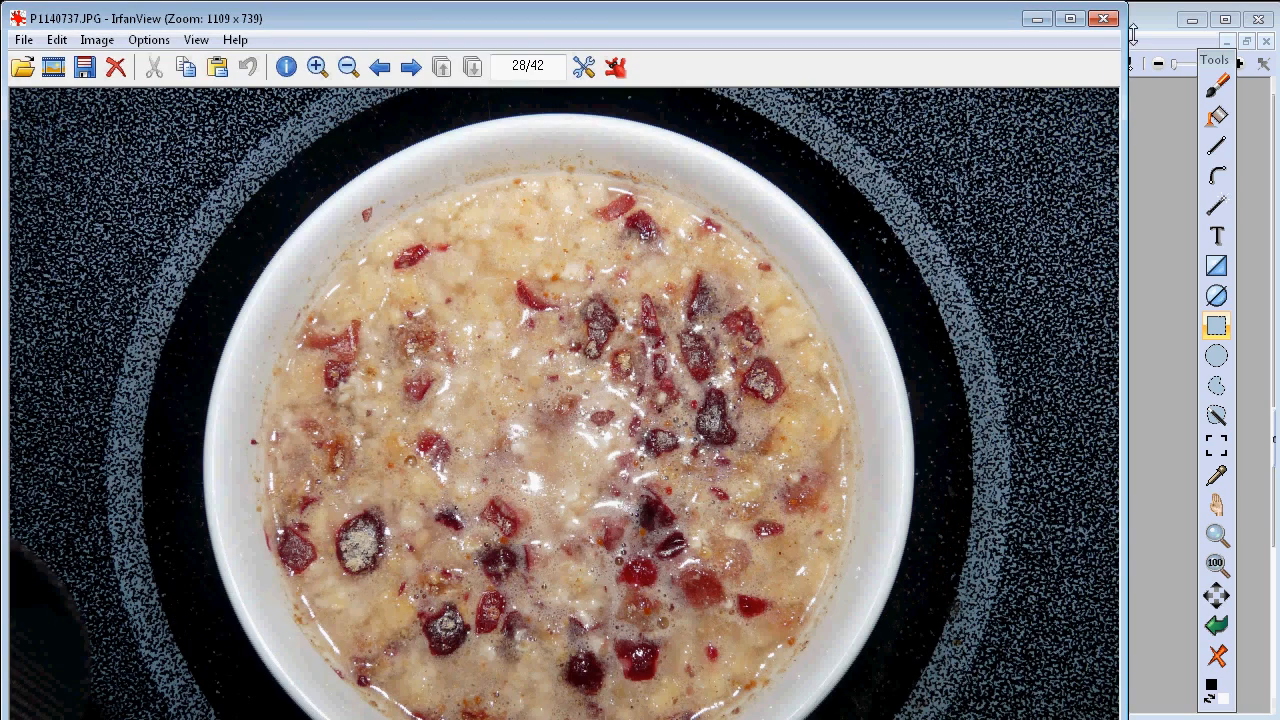
left_click(1034, 18)
left_click(989, 19)
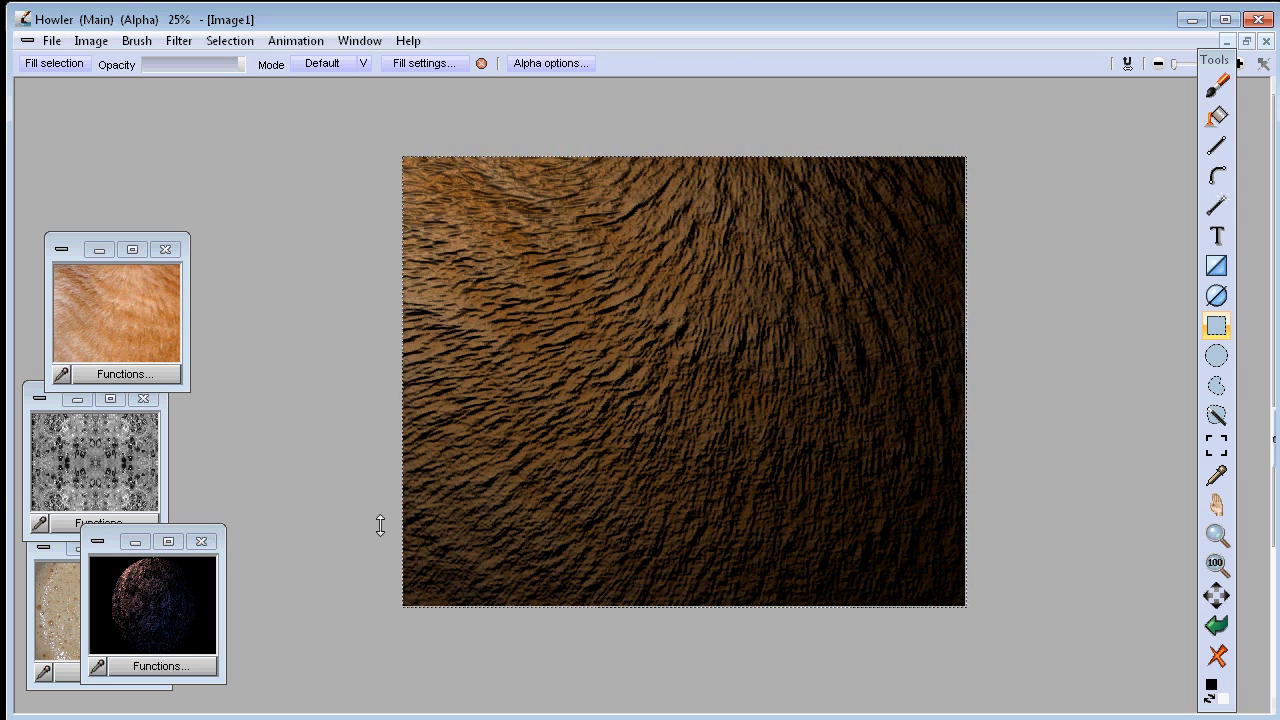
Spherize the fur texture under directional lights, moving Light 1 up and raising its colors, Light 2's red and the ambient level.
left_click(179, 40)
mouse_move(272, 385)
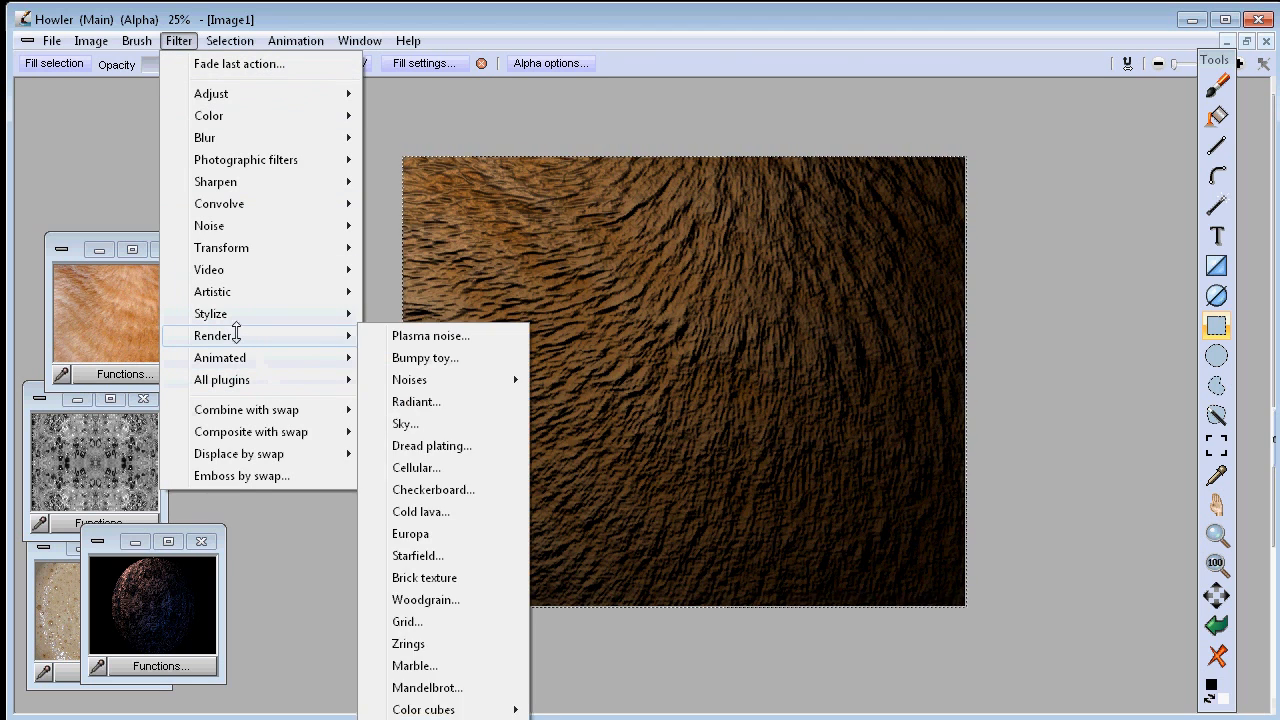
mouse_move(243, 246)
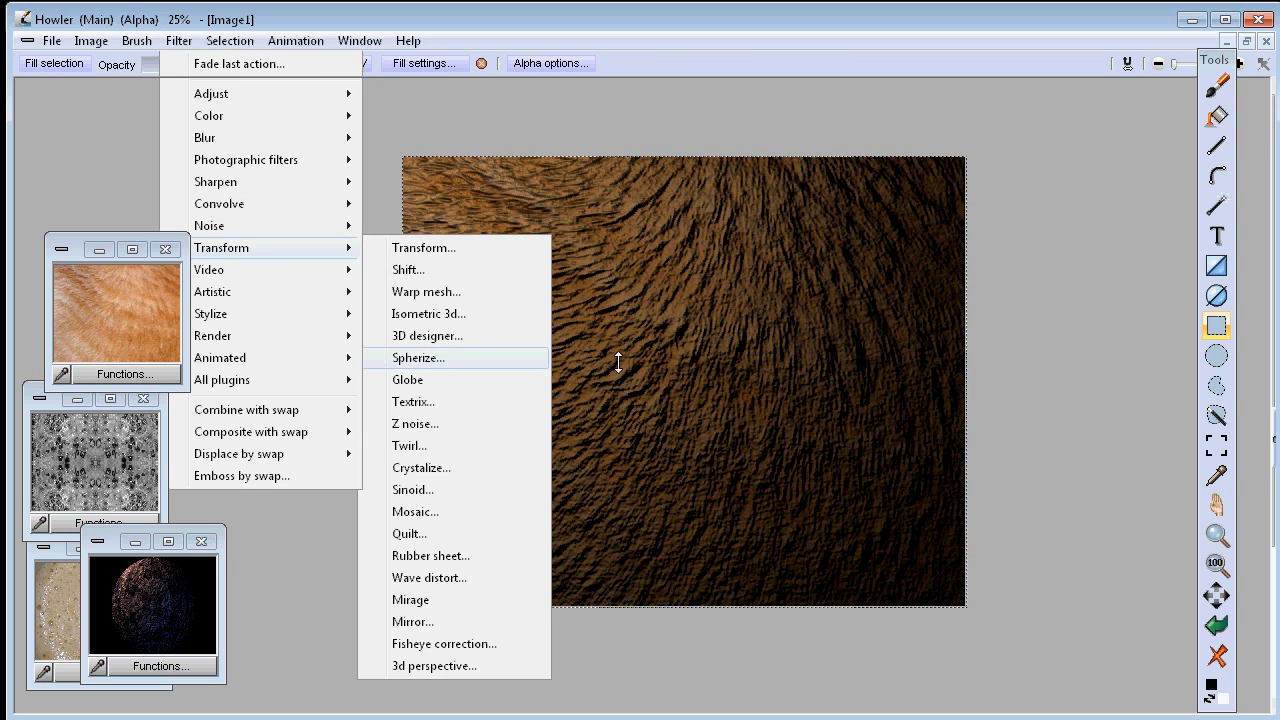
key("Return")
left_click_drag(617, 129, 225, 318)
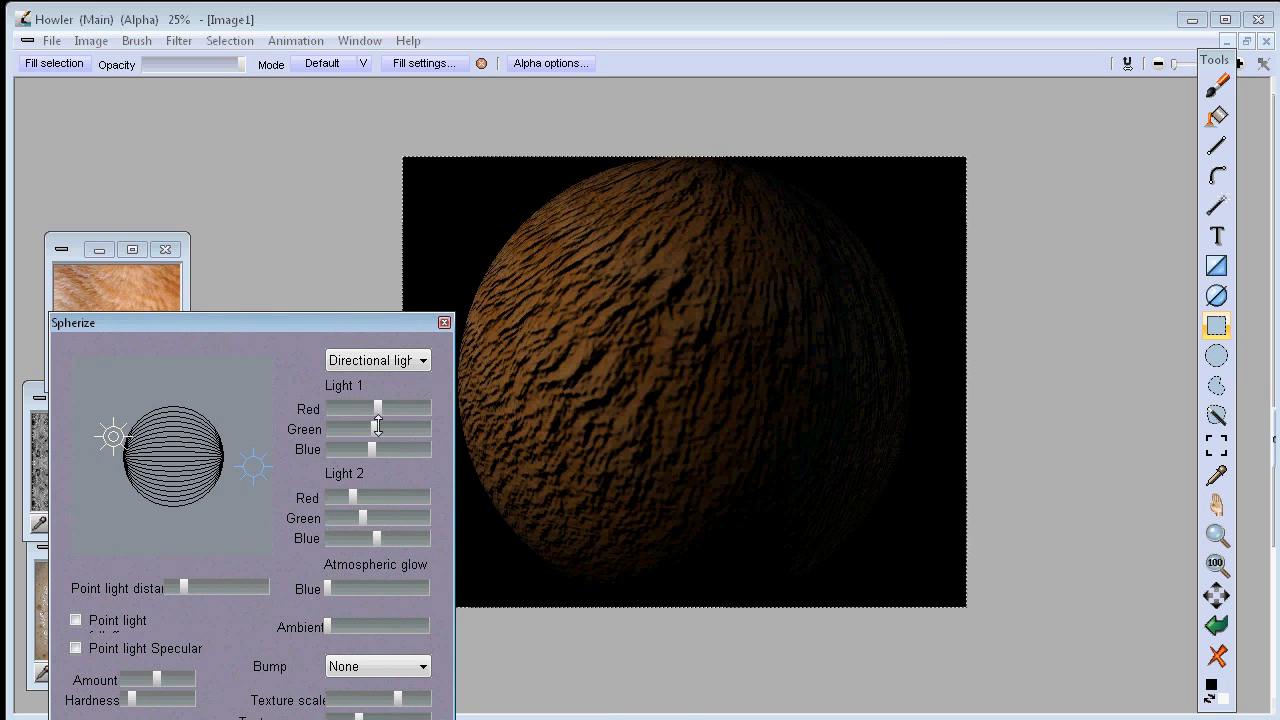
left_click_drag(113, 436, 104, 412)
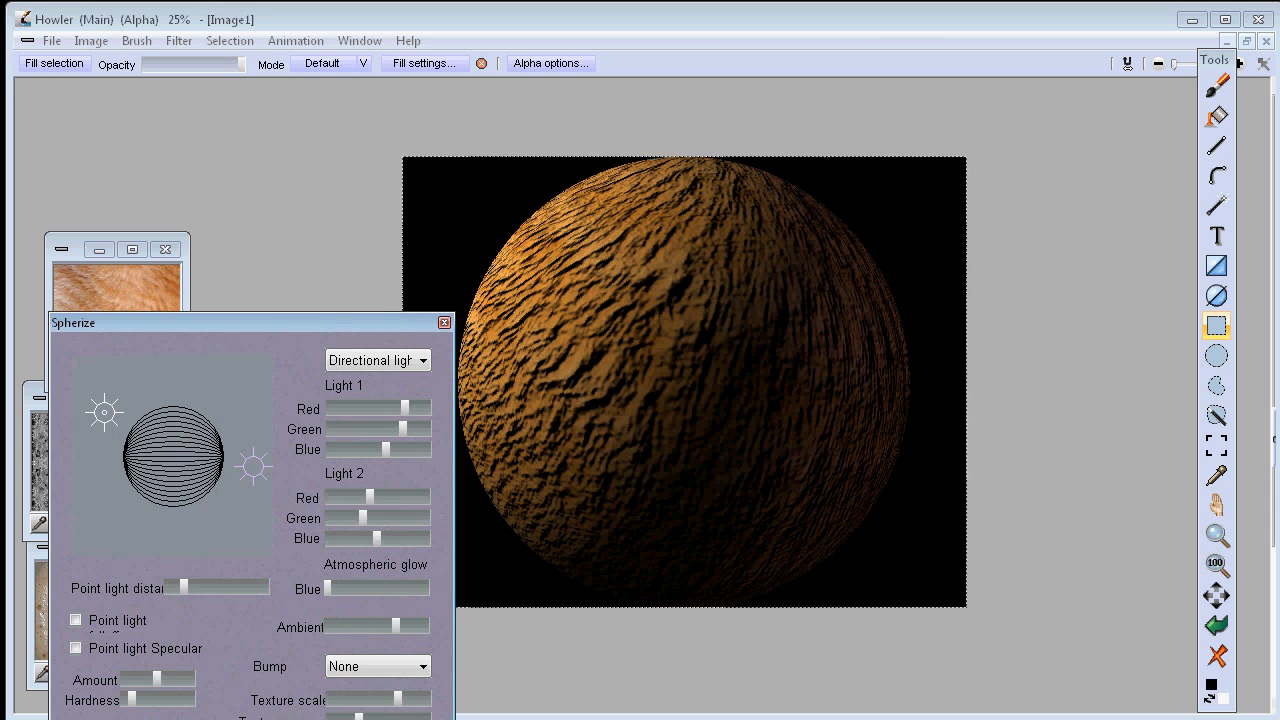
key("Return")
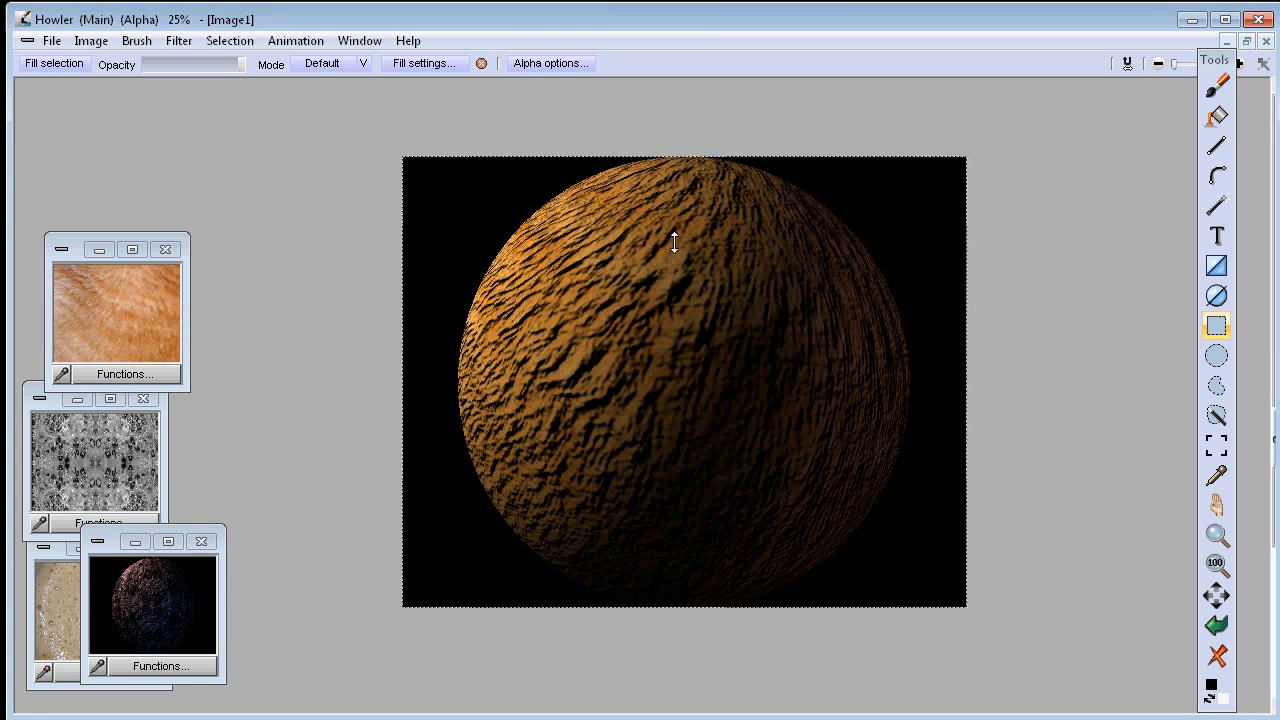
left_click(171, 582)
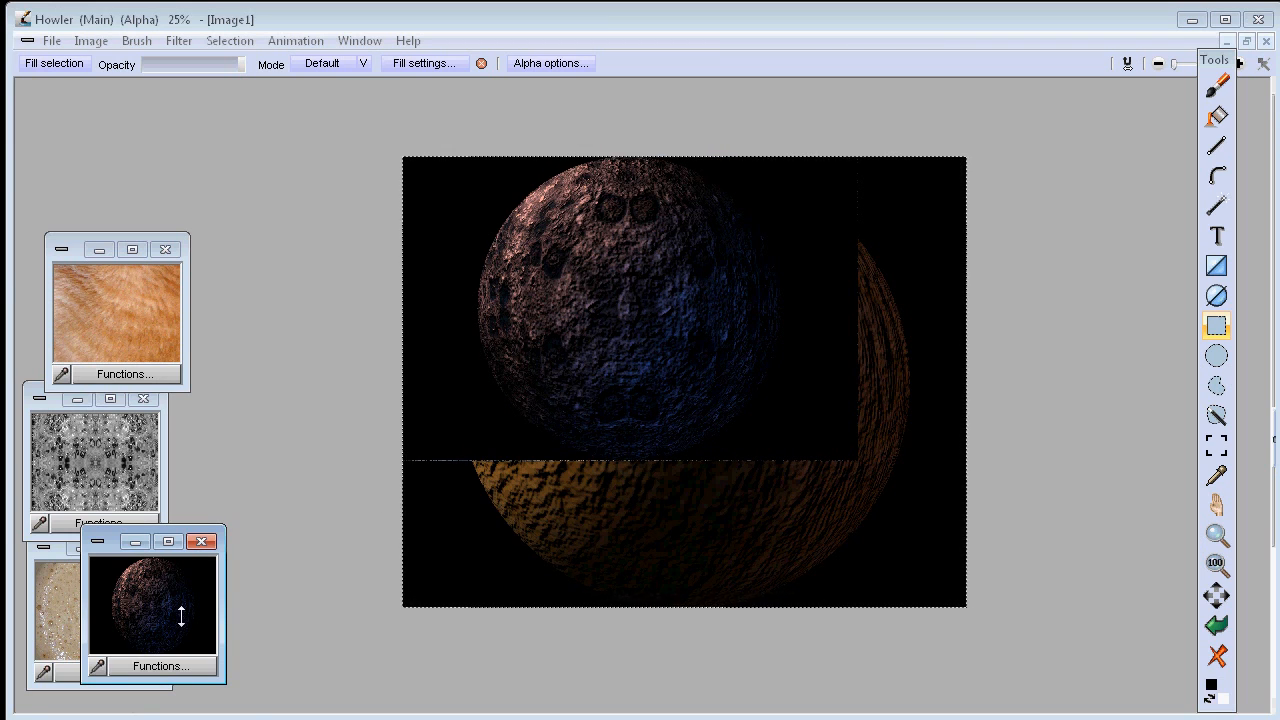
left_click(359, 8)
left_click(91, 40)
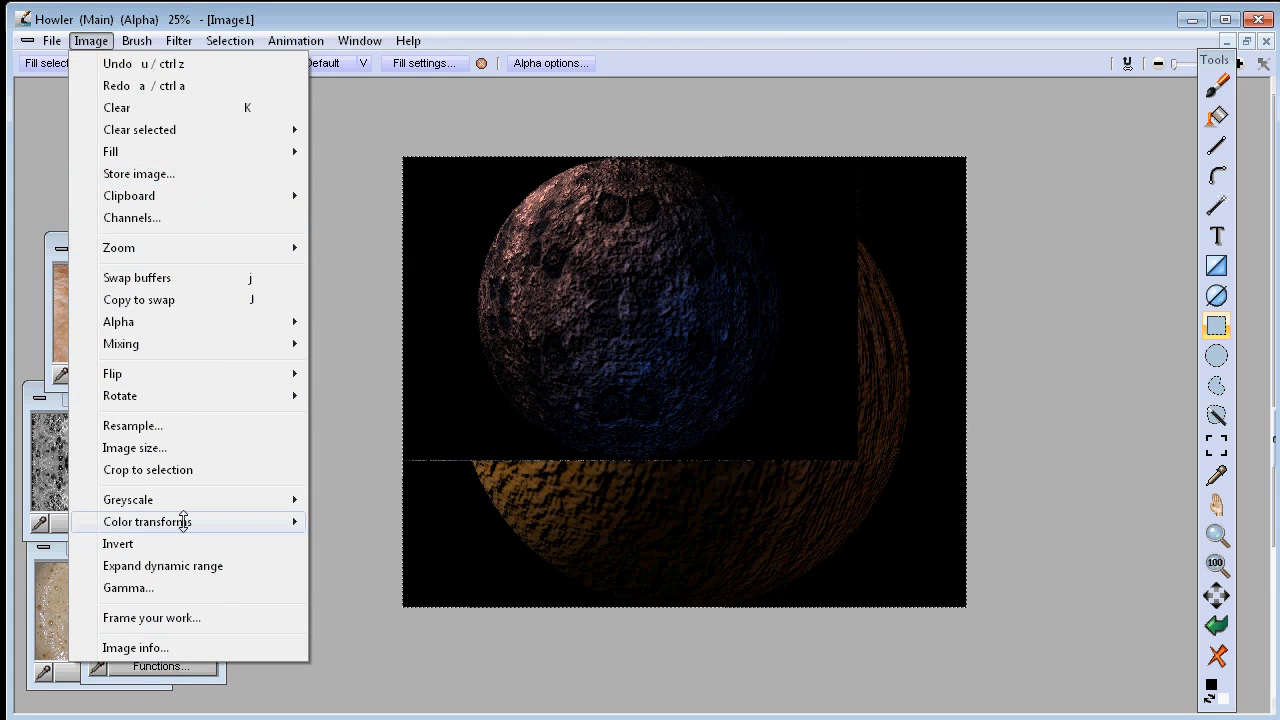
mouse_move(179, 40)
left_click(270, 10)
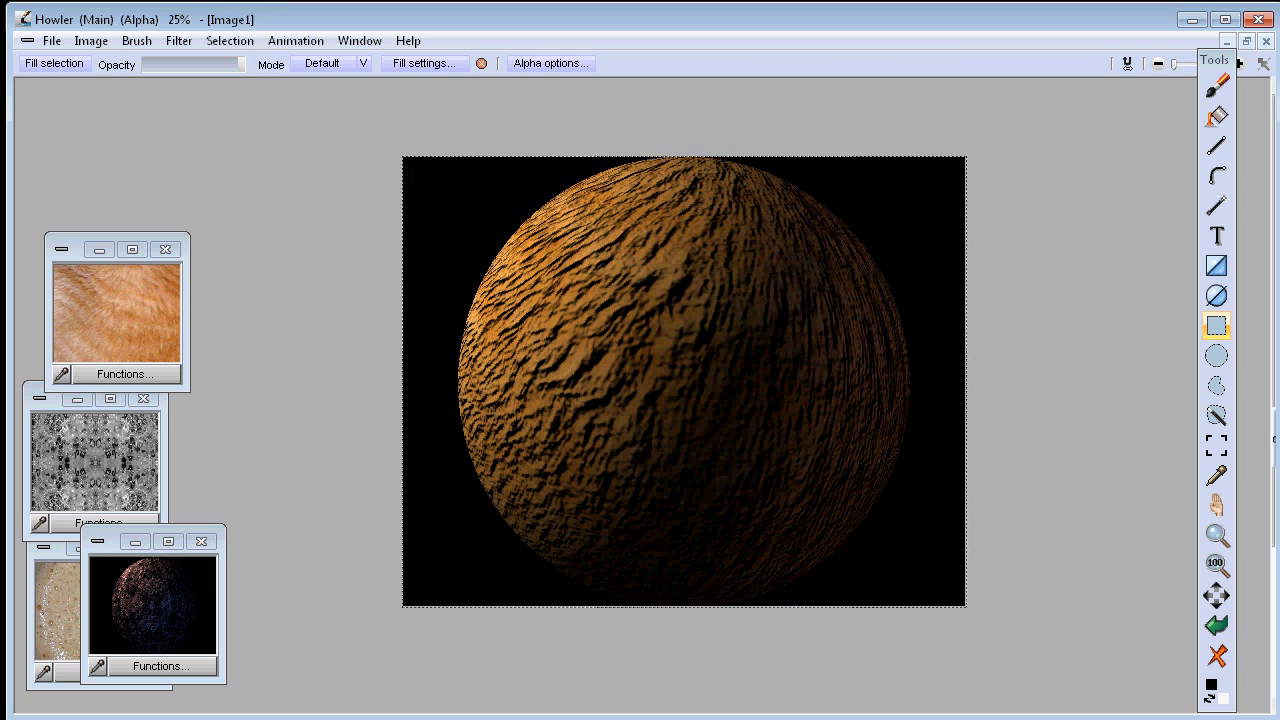
Reveal the layer controls, add a new layer above the fur planet, and place the stored dark oatmeal planet on it.
left_click(1274, 436)
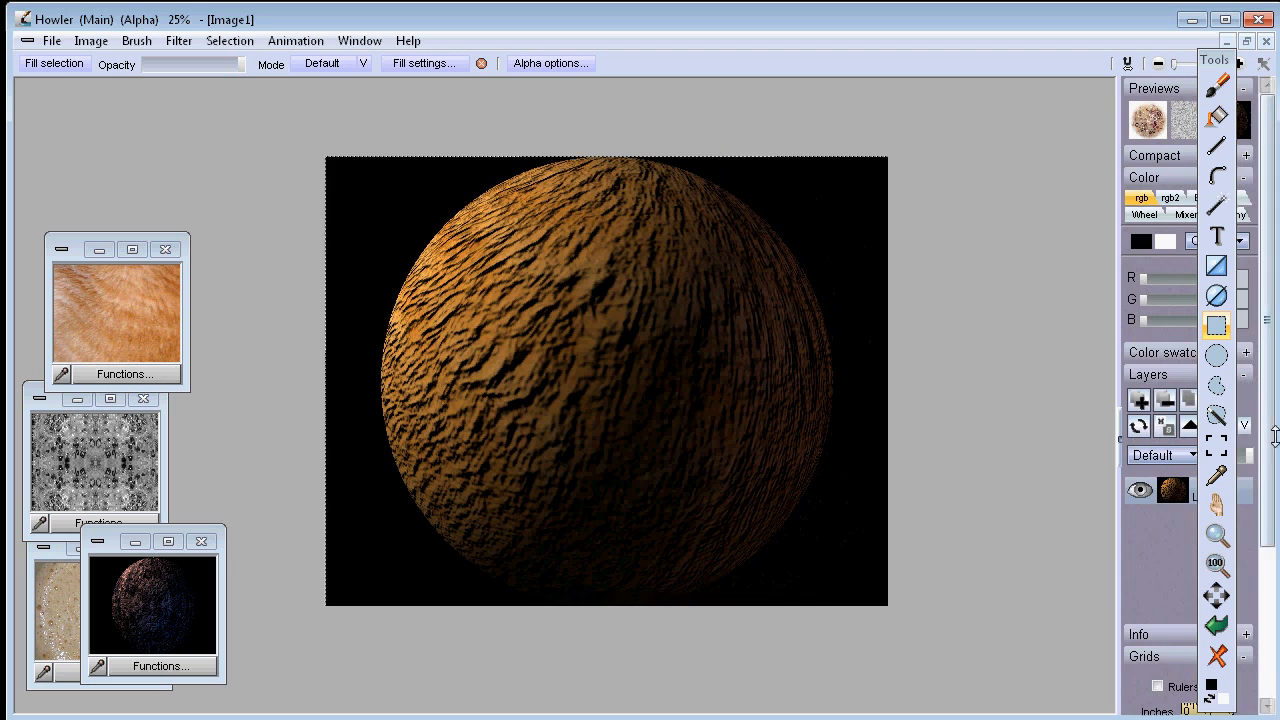
left_click_drag(1220, 48, 986, 44)
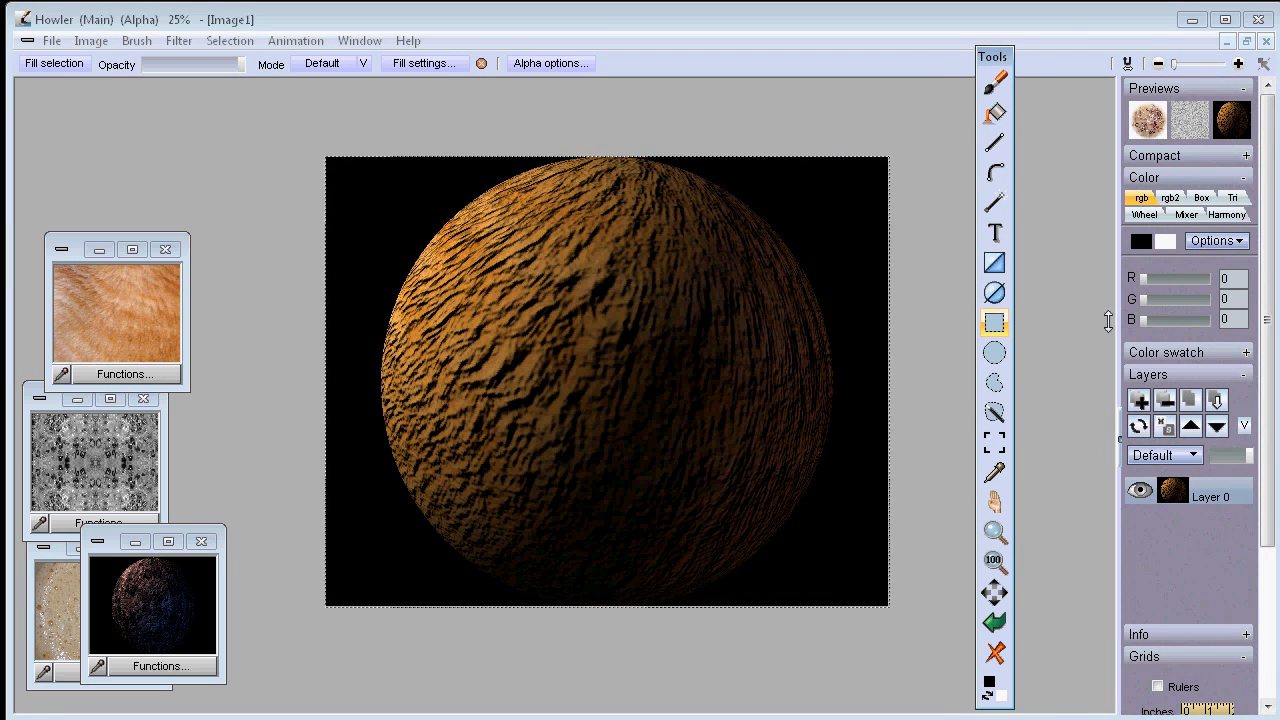
left_click(1140, 400)
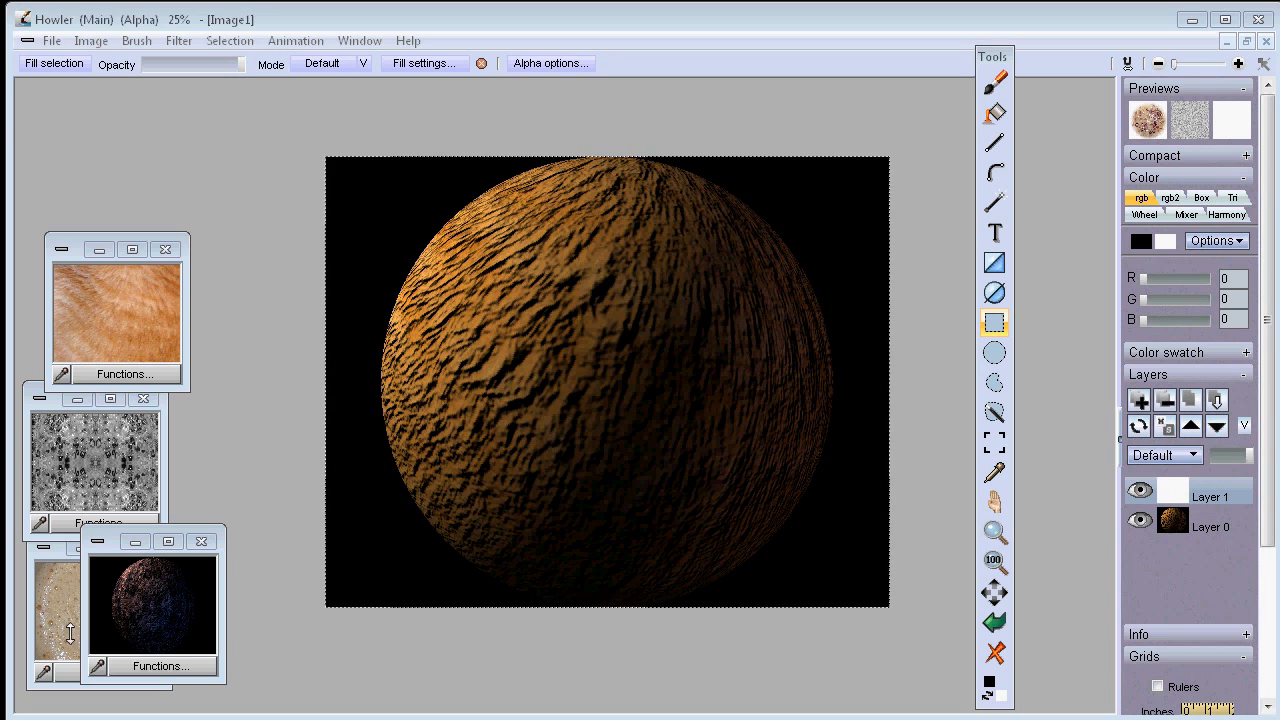
left_click(138, 606)
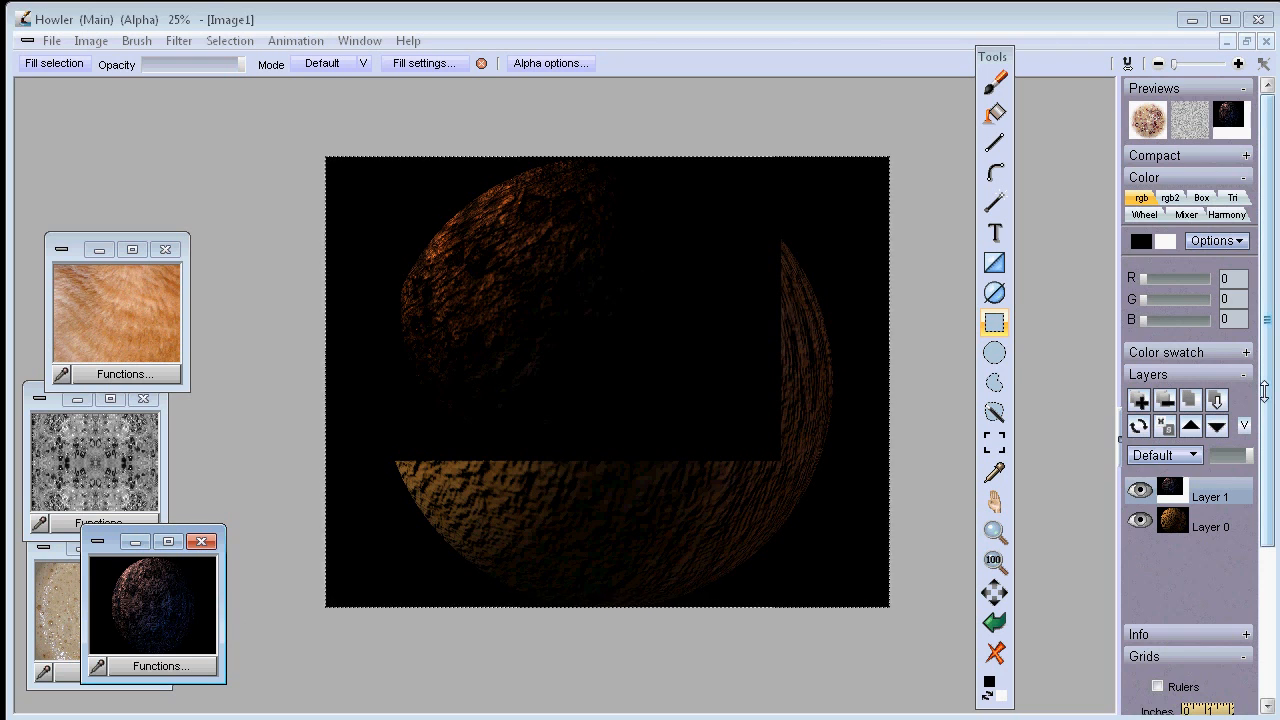
Try the Screen, Sat, Additive and Multiply blend modes on the dark planet's layer, and leave it on Divide.
left_click(1188, 455)
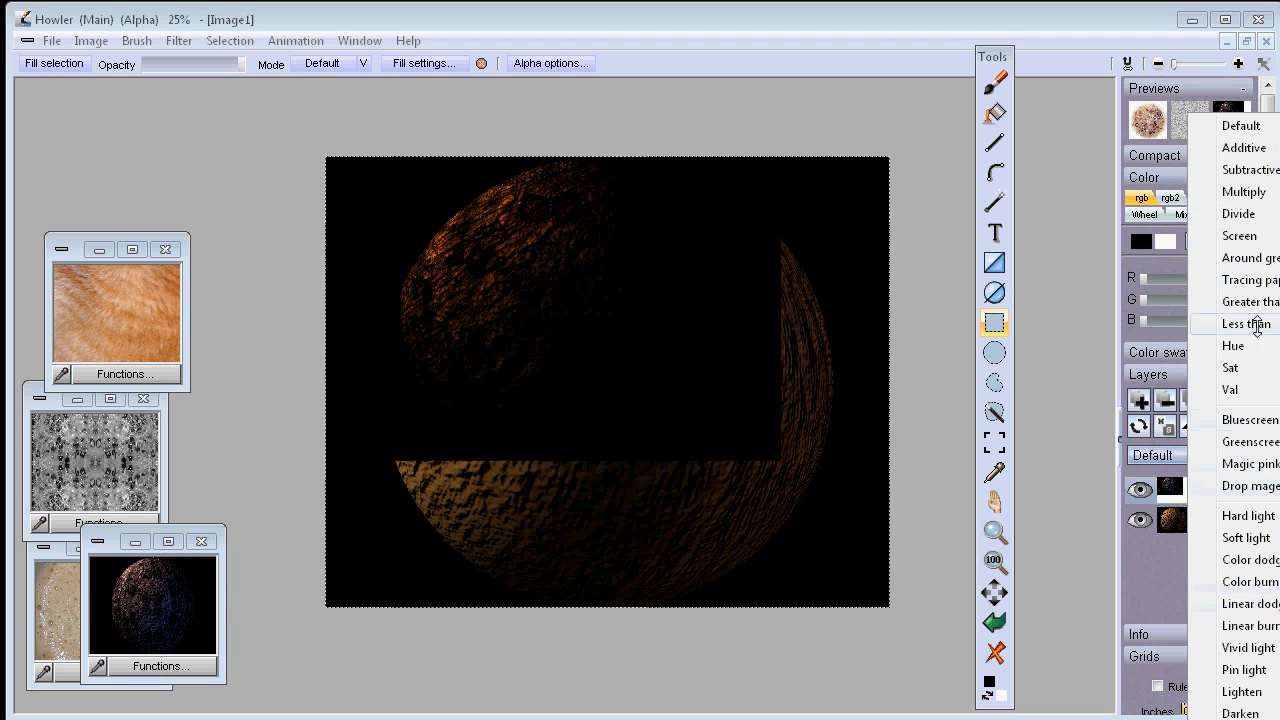
left_click(1239, 235)
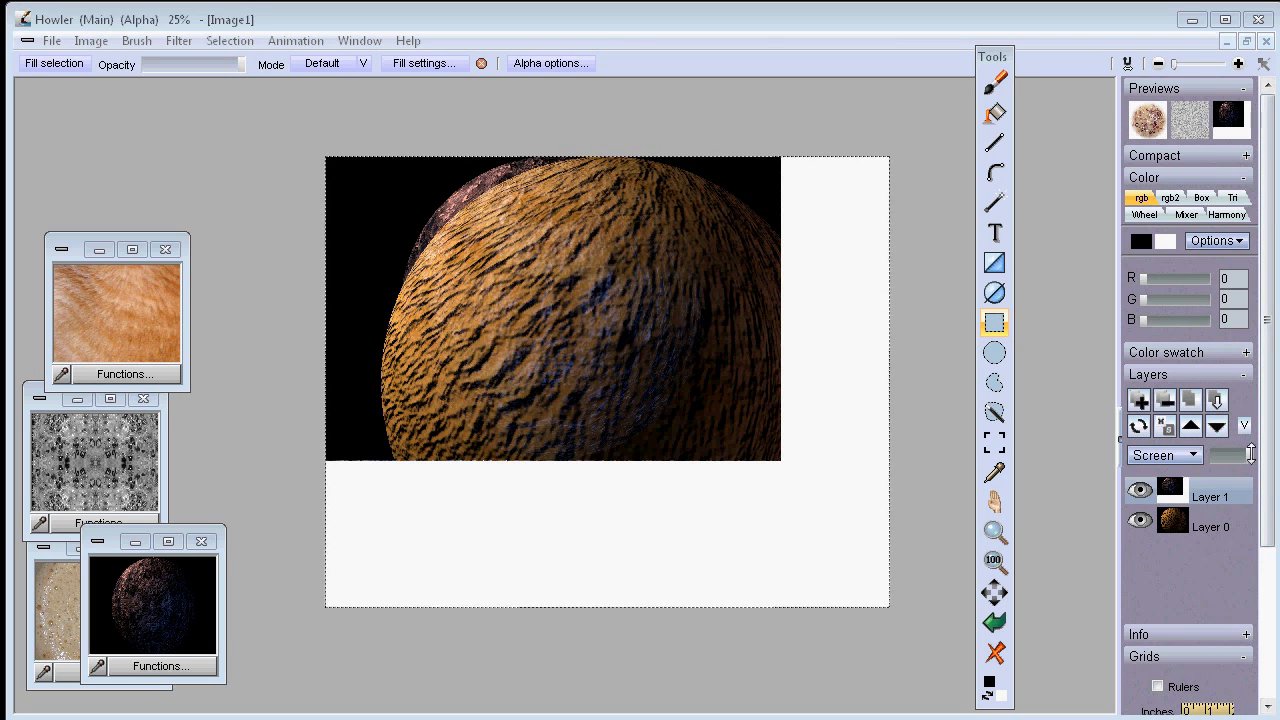
left_click(1190, 455)
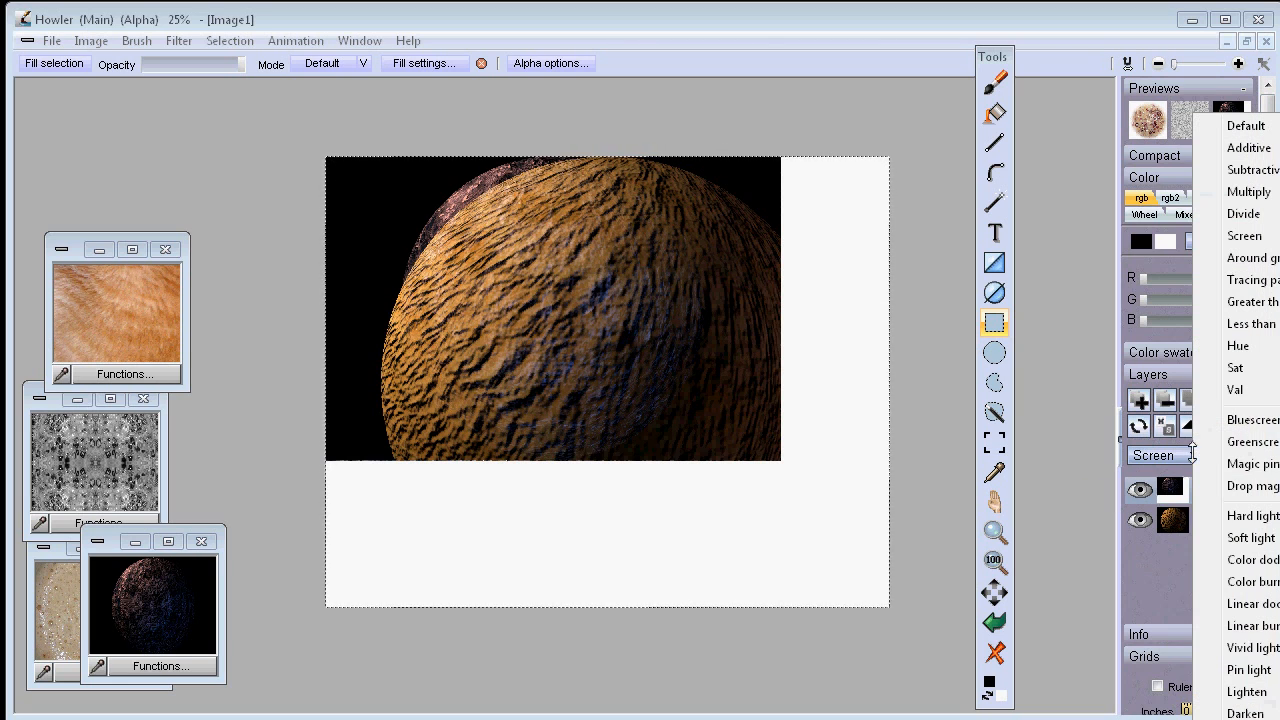
left_click(1250, 368)
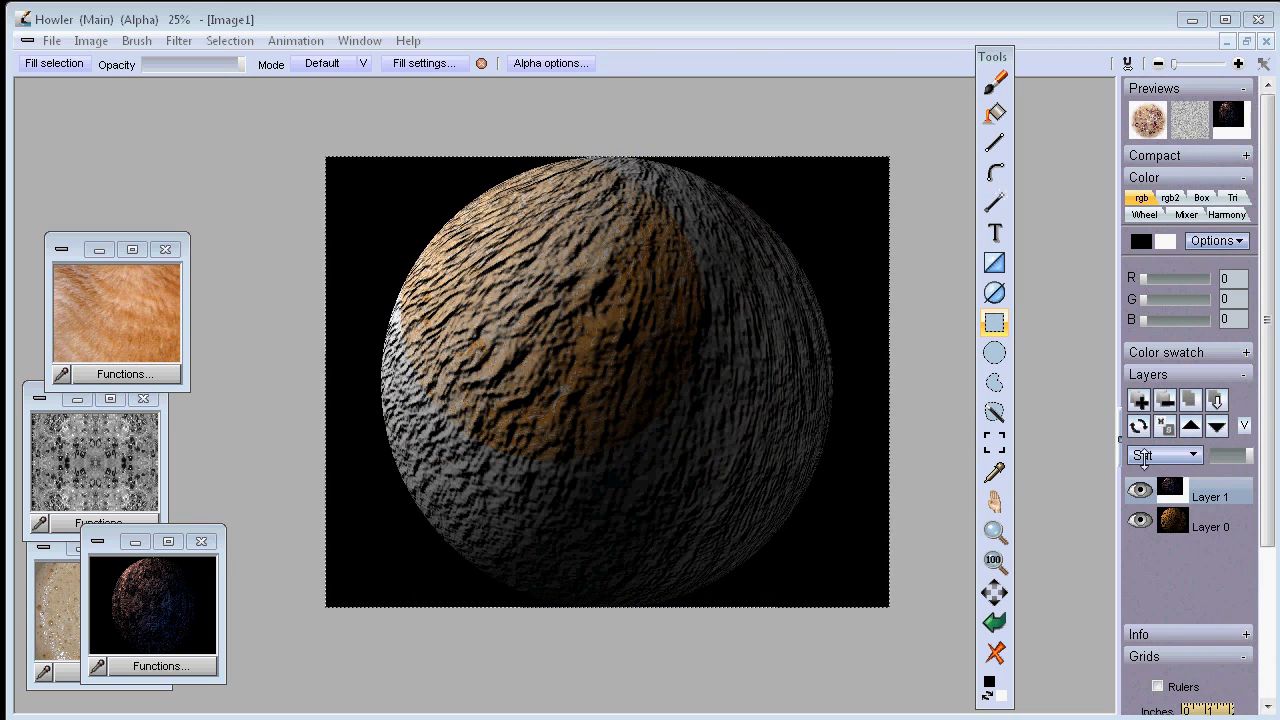
left_click(1165, 455)
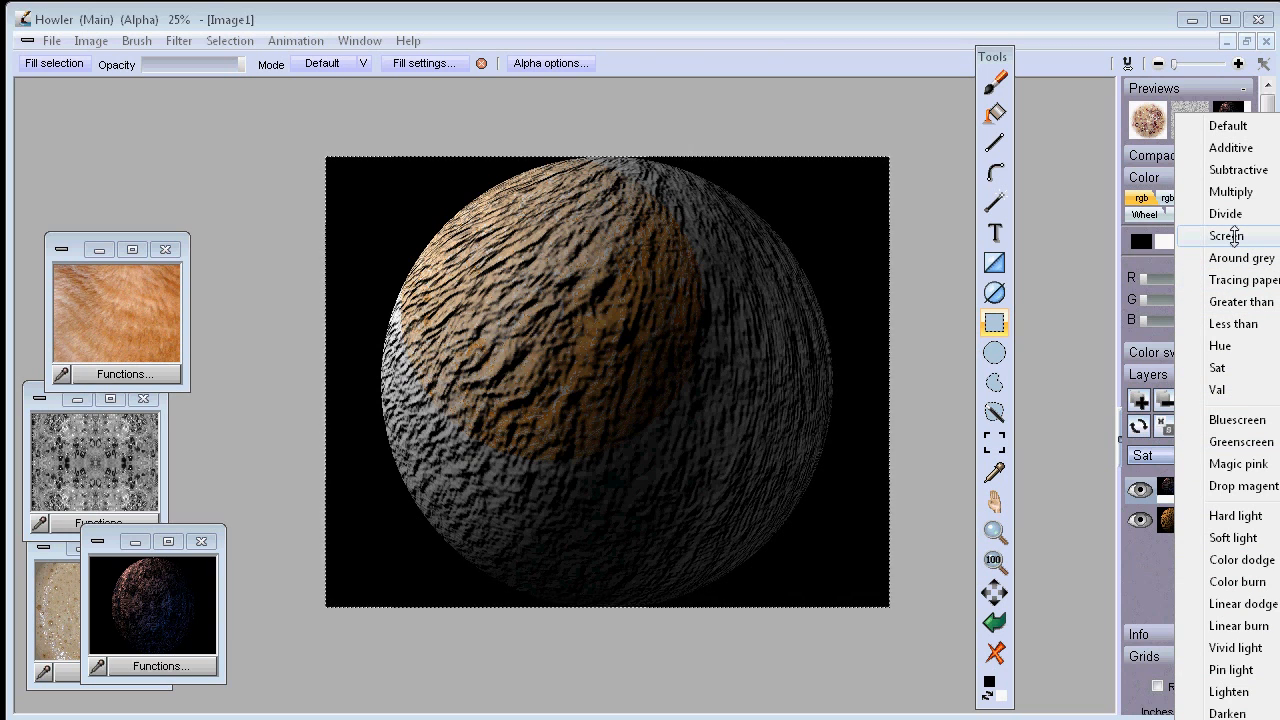
left_click(1240, 147)
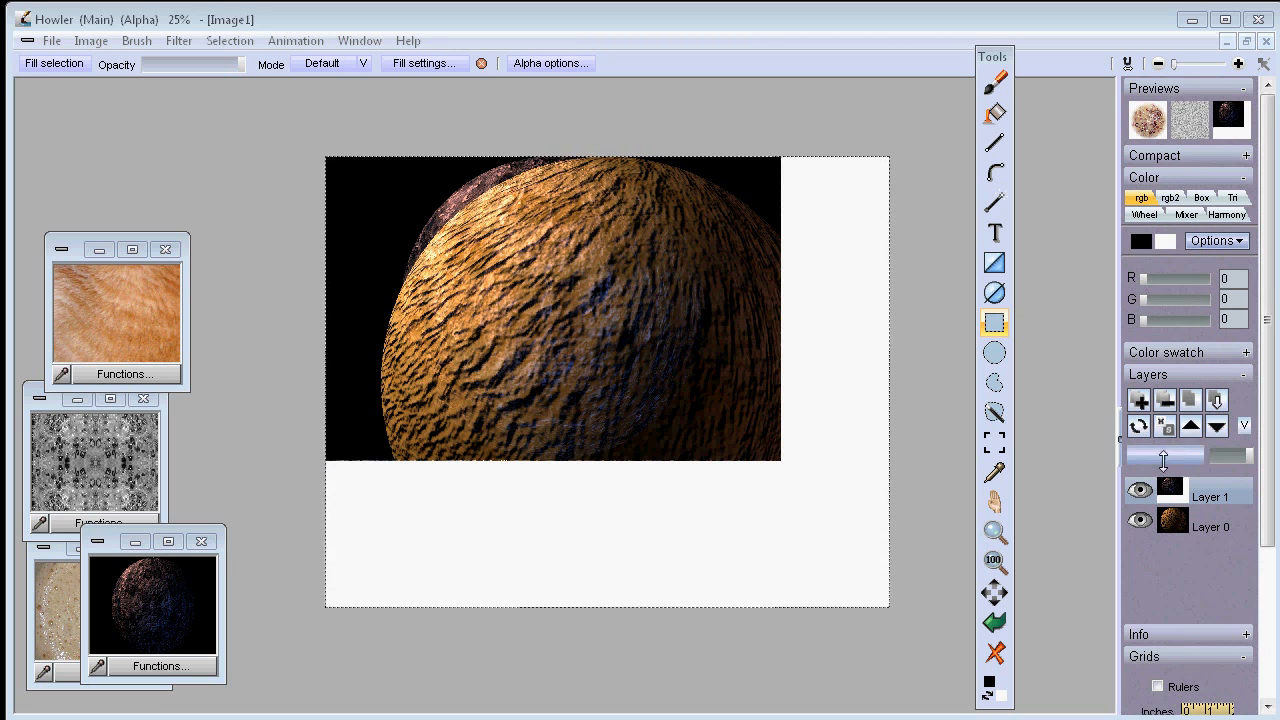
left_click(1163, 456)
left_click(1225, 192)
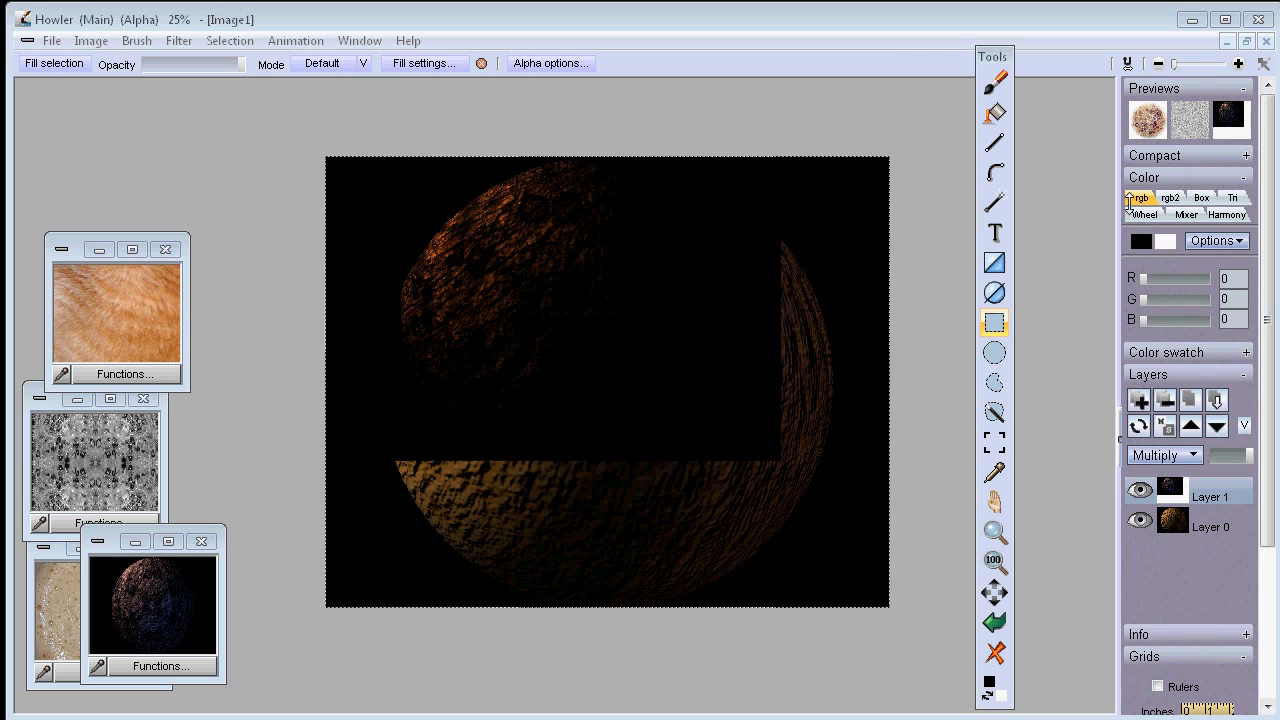
left_click(1154, 452)
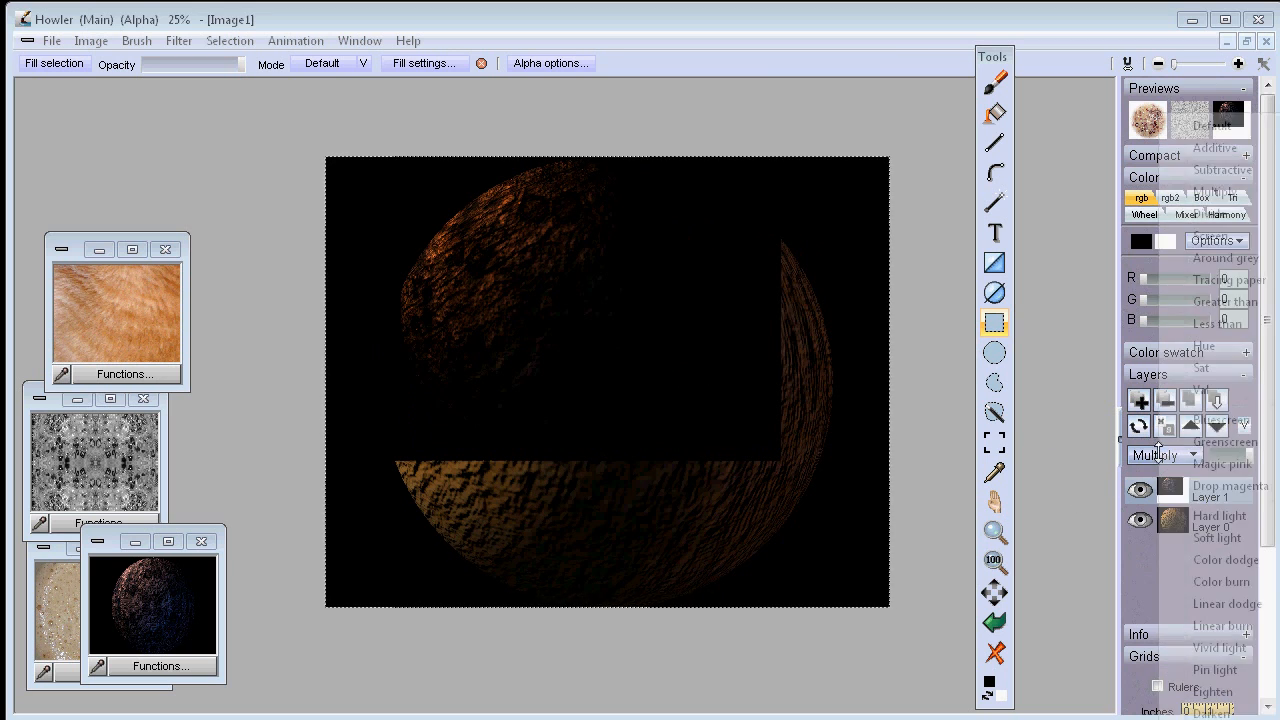
left_click(1211, 213)
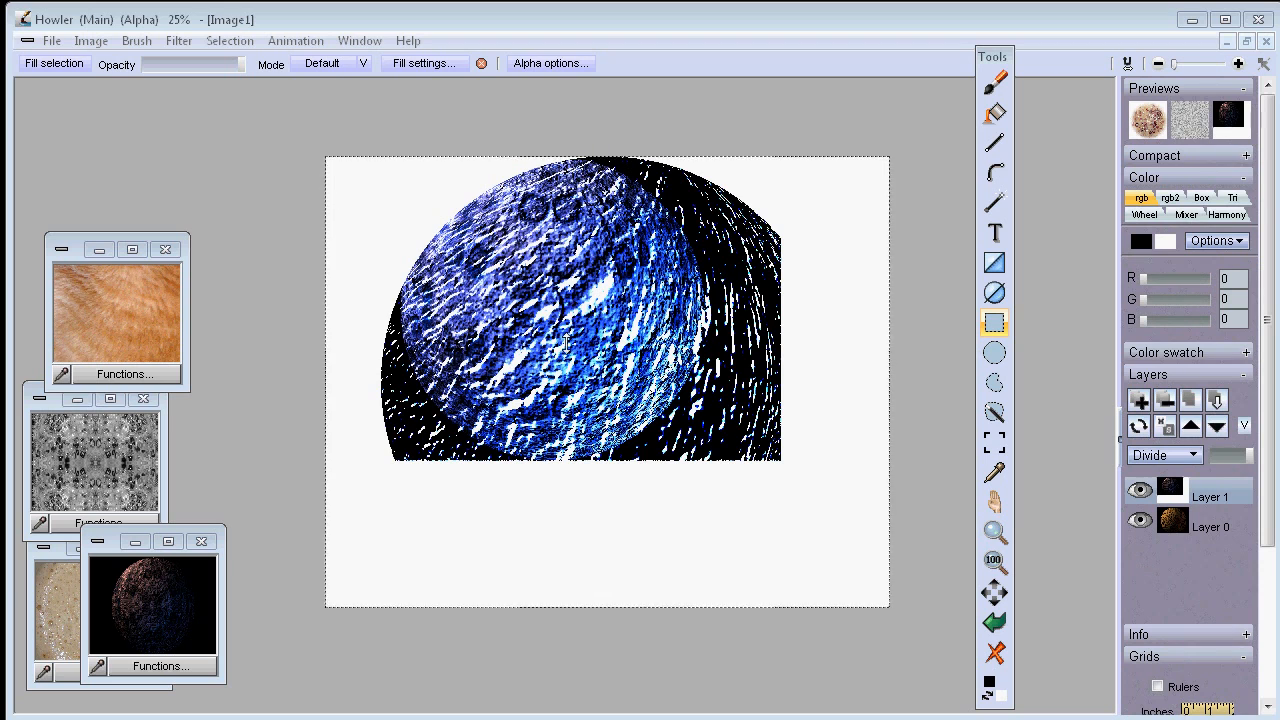
Shift the dark planet's layer by 218 pixels in X and 267 in Y to center it over the fur planet.
left_click(178, 40)
mouse_move(269, 249)
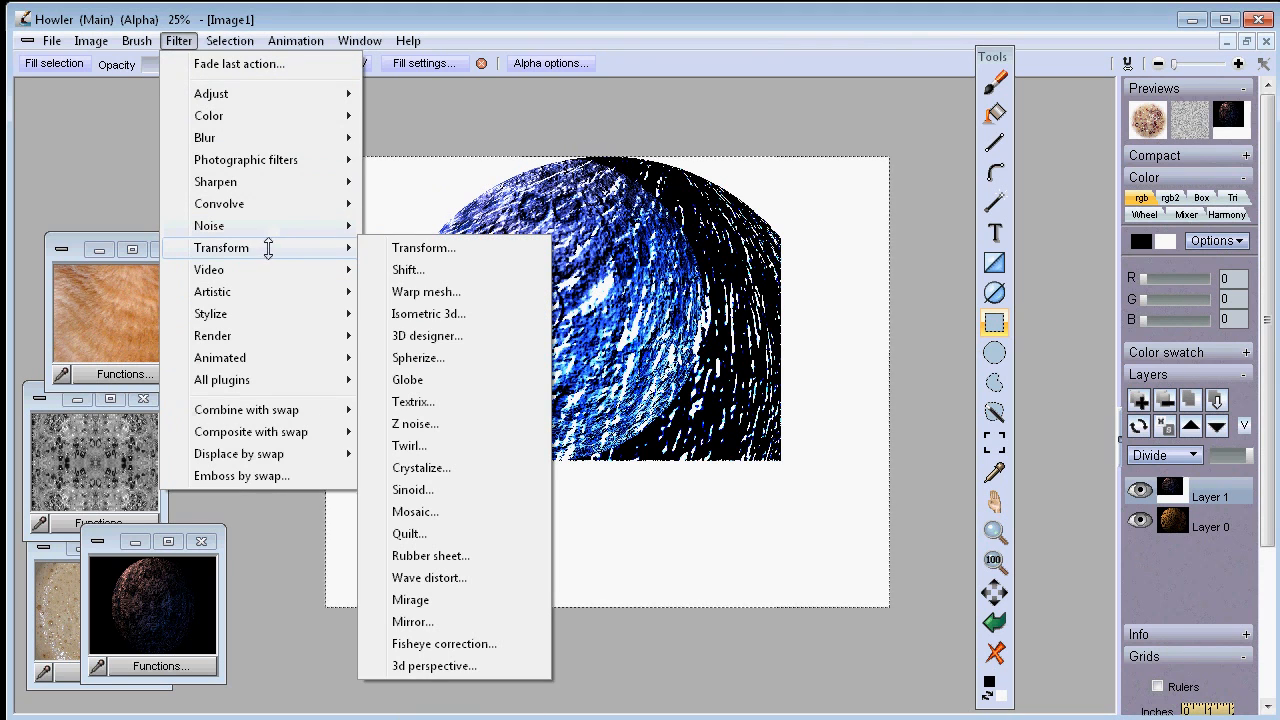
left_click(406, 270)
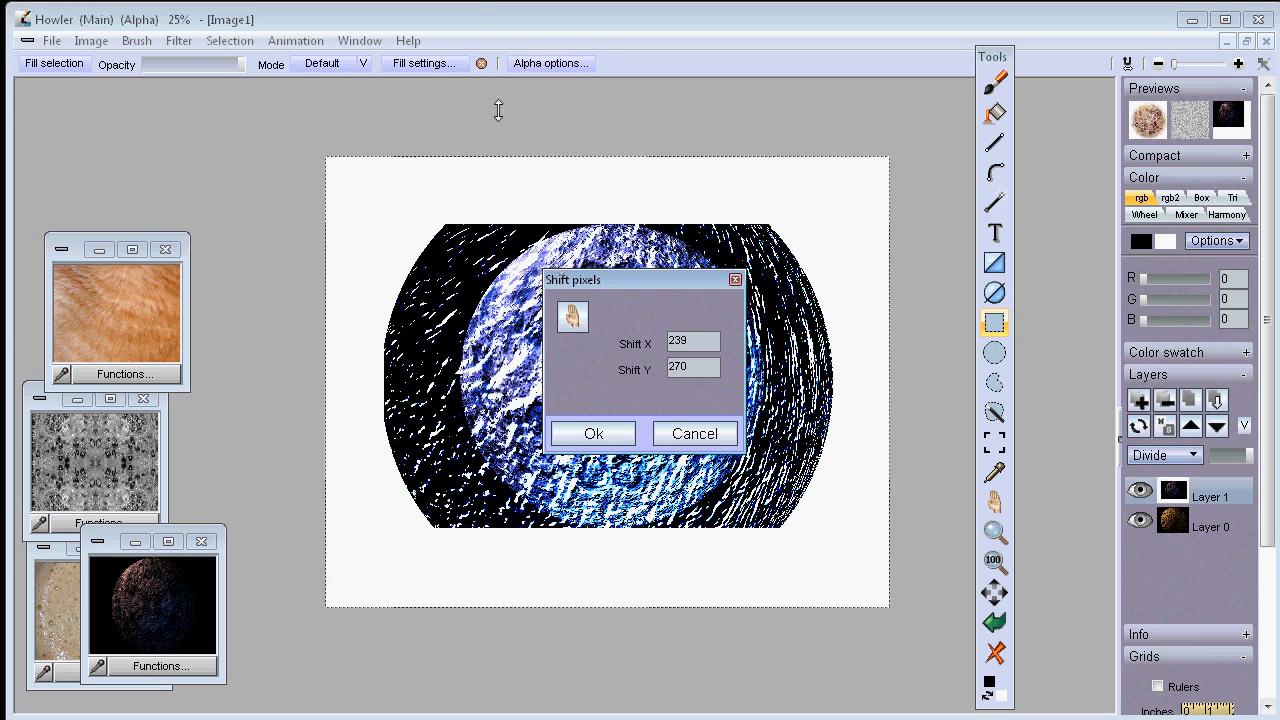
left_click_drag(633, 281, 288, 386)
mouse_move(229, 422)
left_mouse_down()
mouse_move(250, 420)
mouse_move(224, 423)
left_mouse_up()
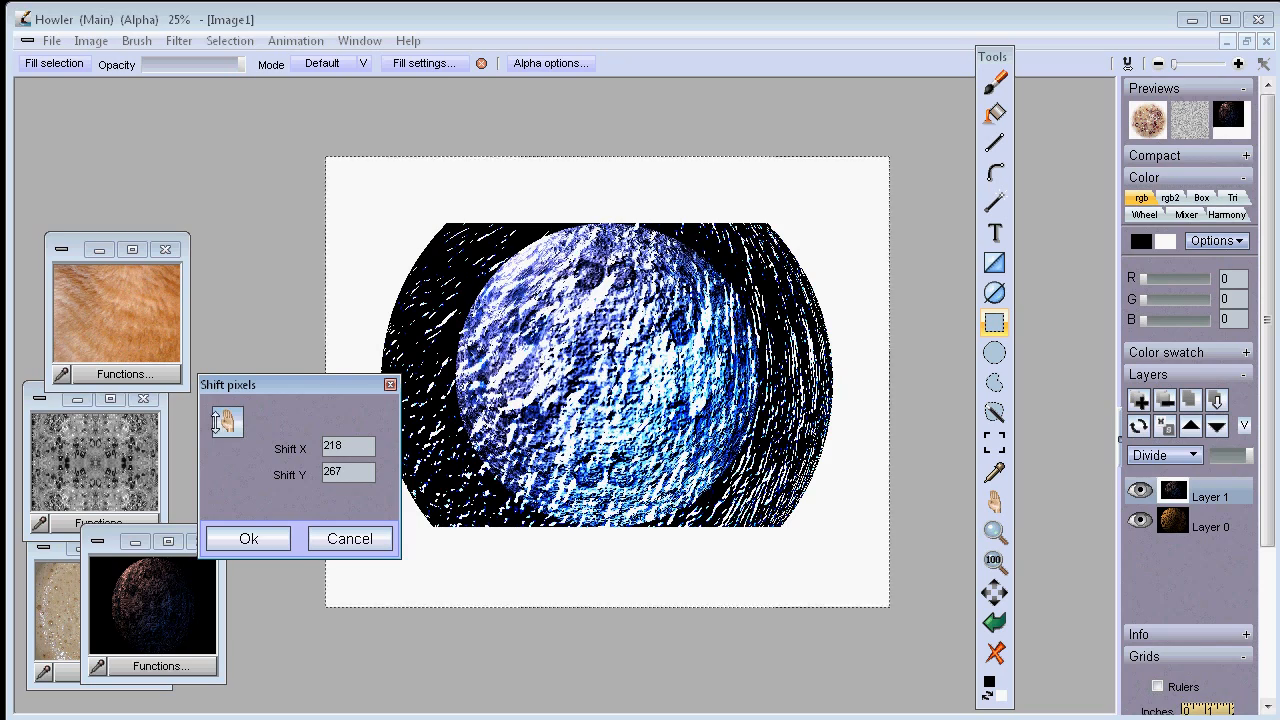
left_click(249, 539)
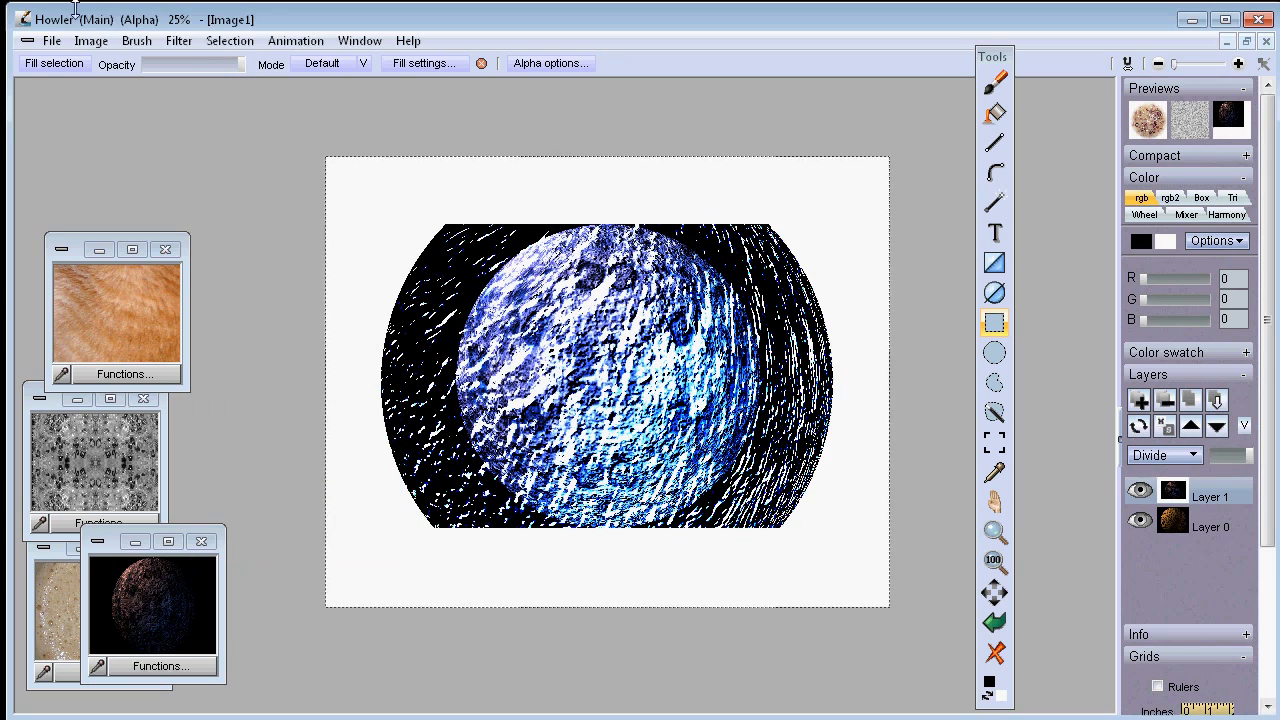
Transform the dark planet's layer, scaling and moving it to match the fur planet's outline and rotating it slightly.
left_click(179, 40)
mouse_move(255, 248)
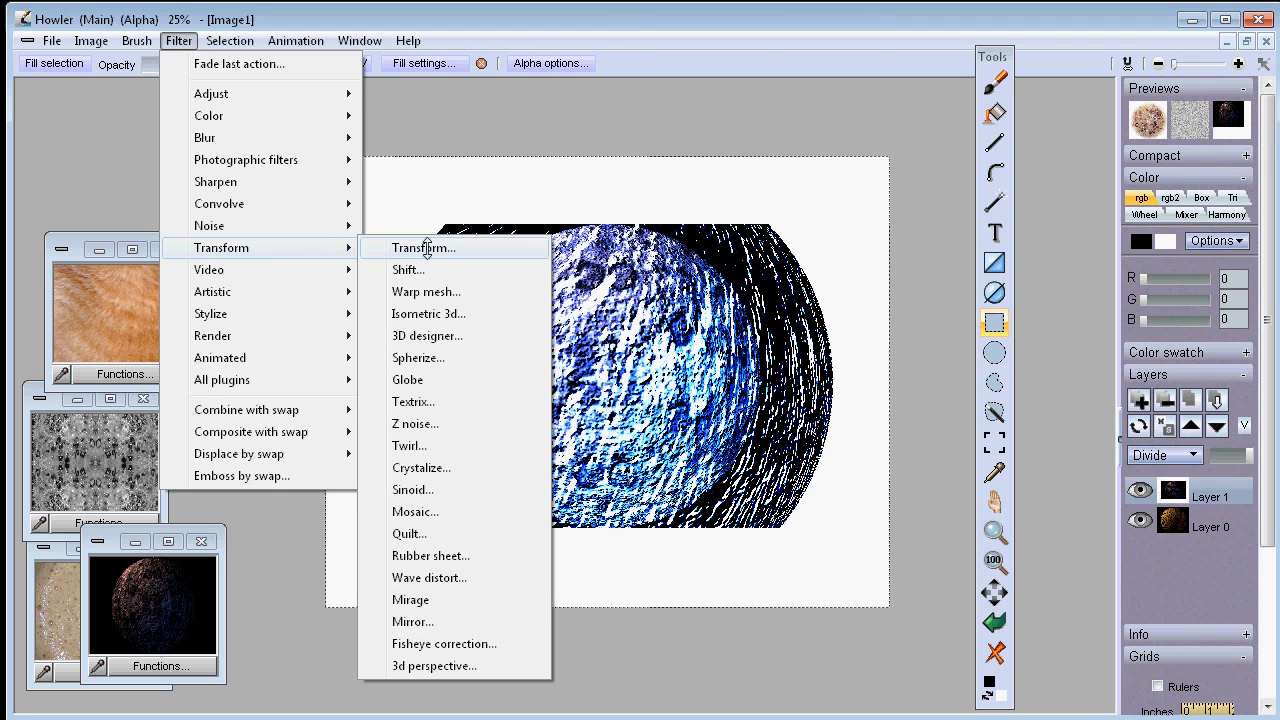
left_click(427, 248)
left_click_drag(549, 221, 994, 173)
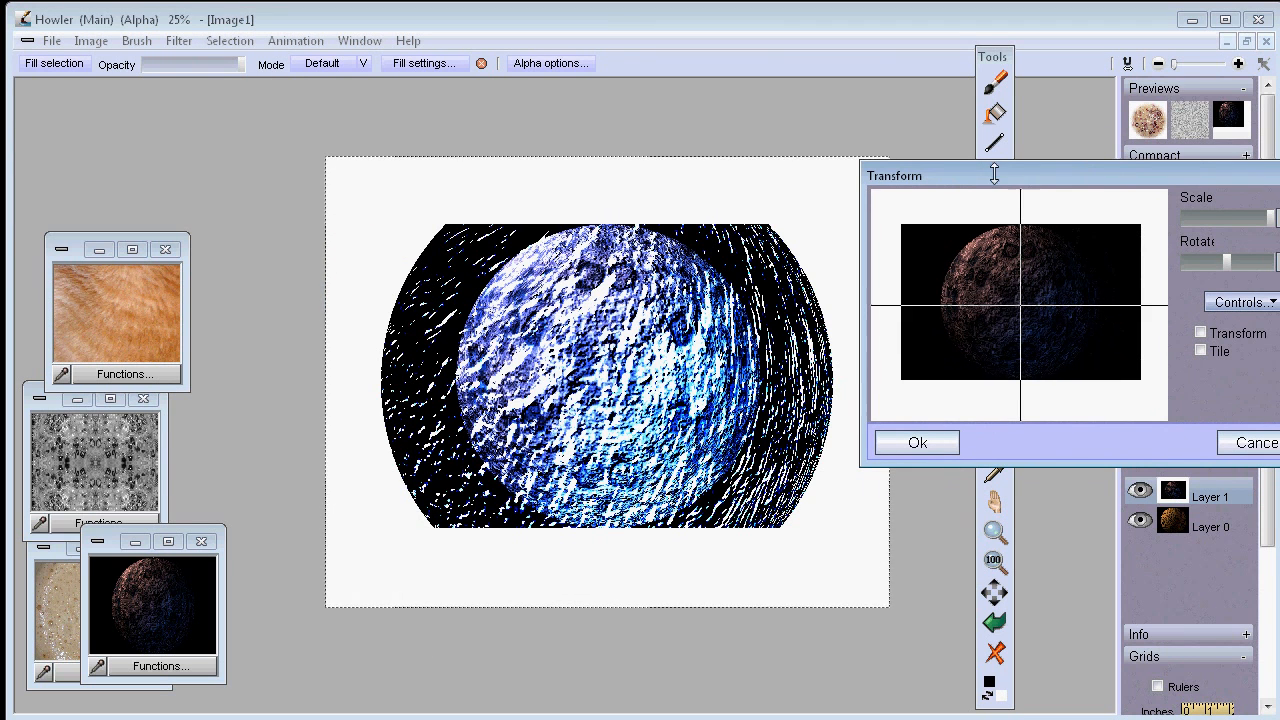
mouse_move(1253, 220)
left_mouse_down()
mouse_move(1265, 207)
mouse_move(1231, 209)
mouse_move(1250, 219)
left_mouse_up()
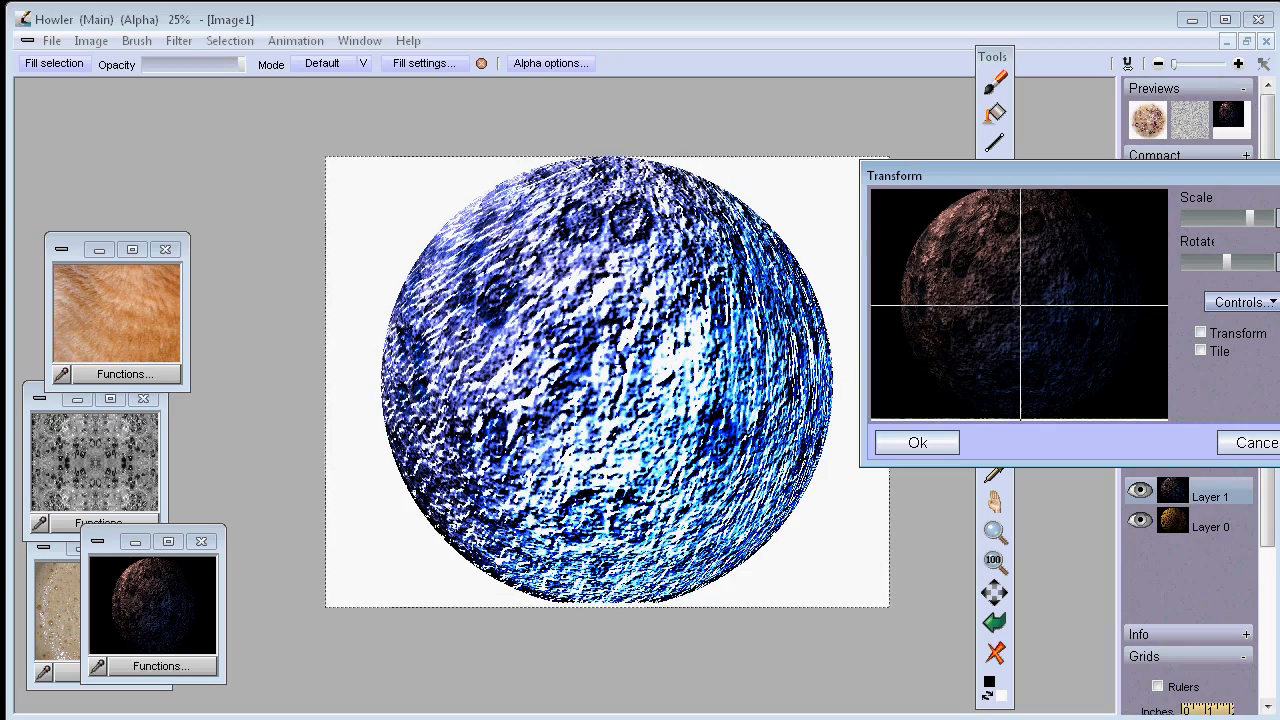
mouse_move(1020, 305)
left_mouse_down()
mouse_move(1006, 320)
mouse_move(1013, 302)
mouse_move(1019, 313)
left_mouse_up()
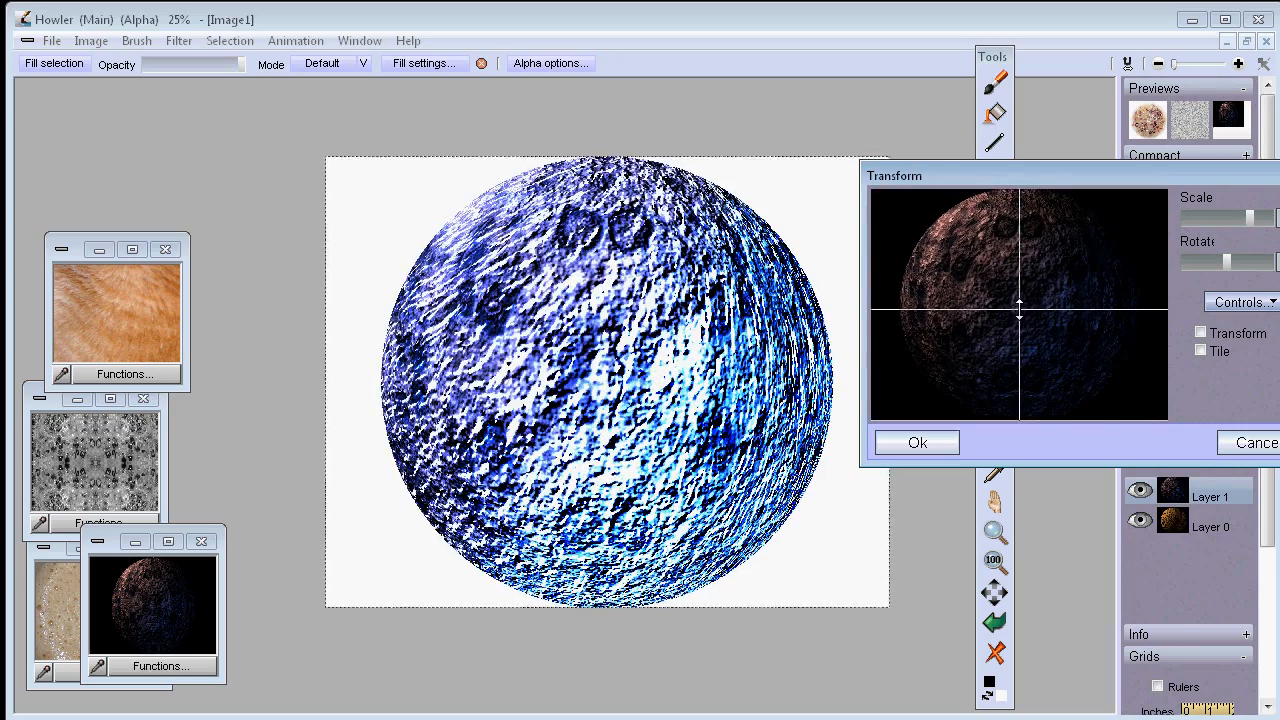
left_click_drag(1226, 262, 1226, 262)
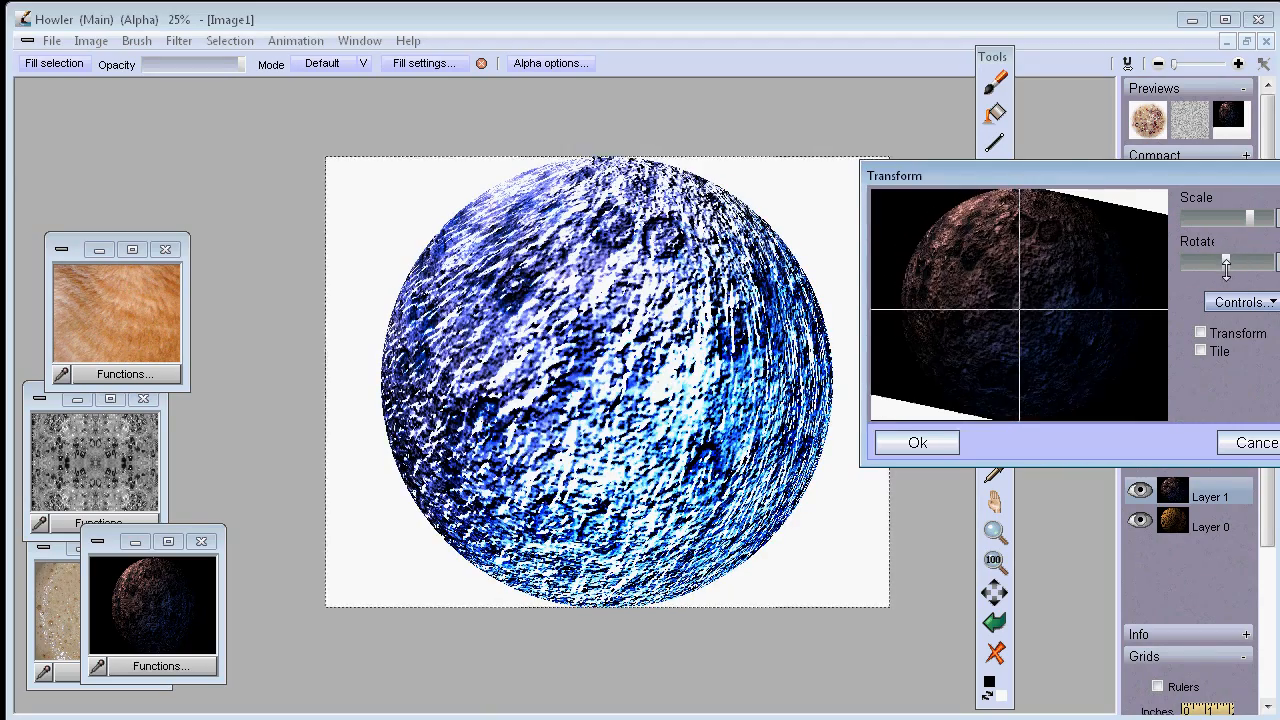
left_click(930, 442)
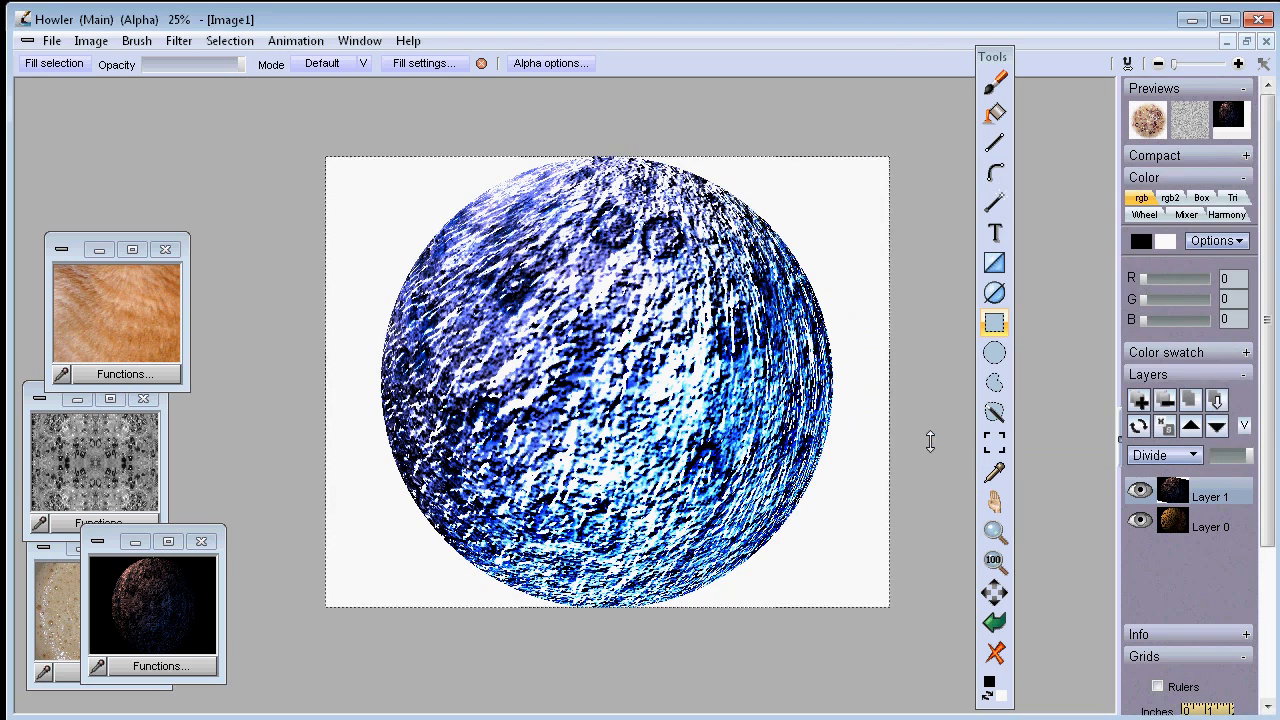
Try the Subtractive and Tracing paper blend modes on the dark planet's layer at different opacities.
left_click(1165, 455)
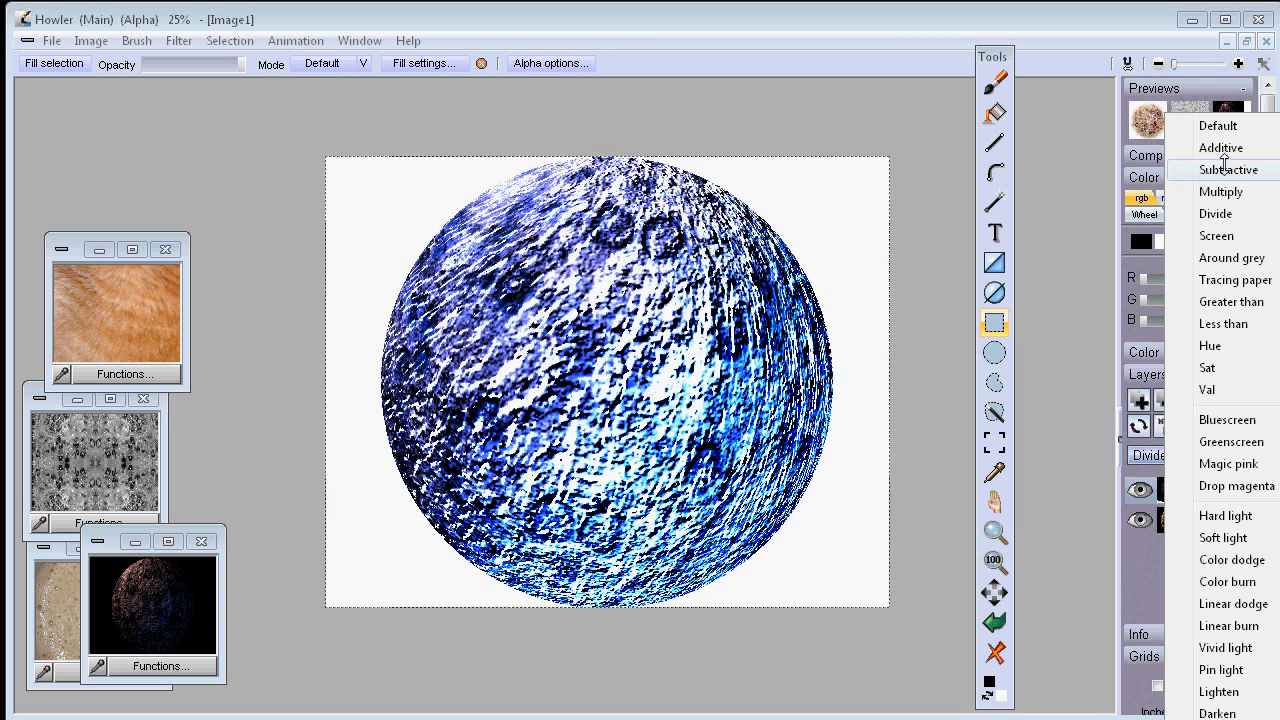
left_click(1225, 168)
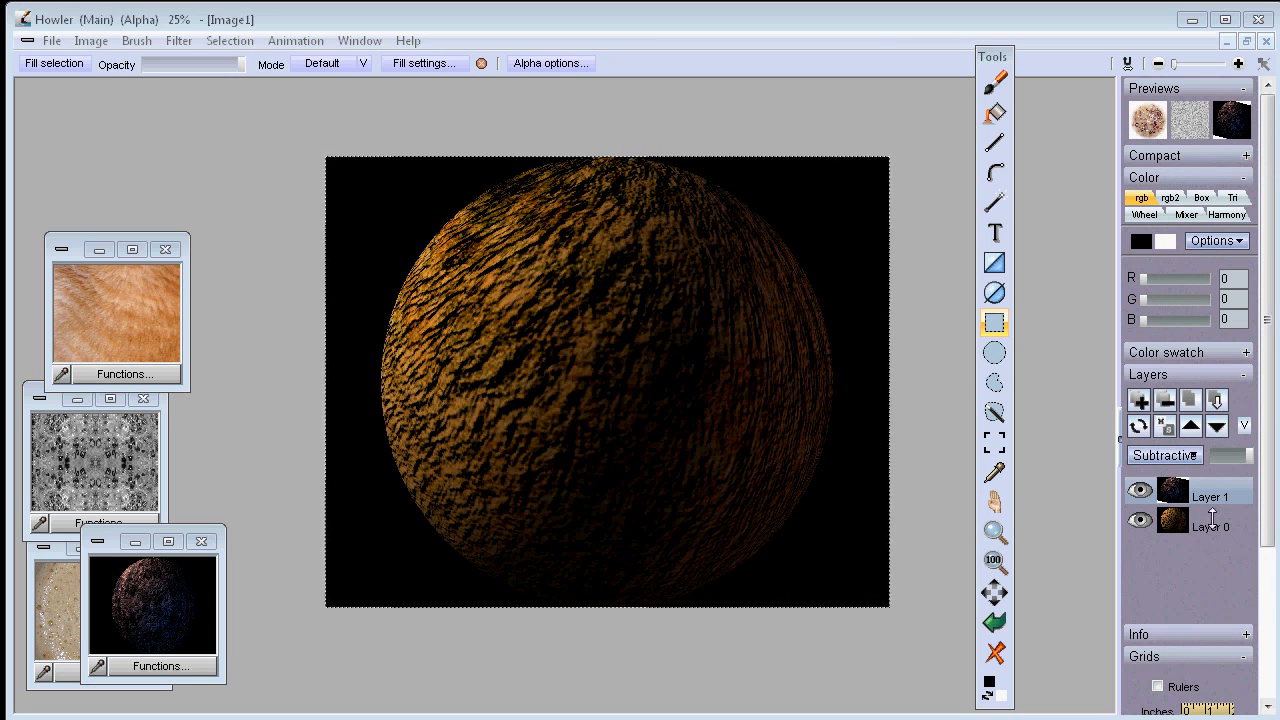
left_click_drag(1225, 453, 1251, 455)
left_click(1192, 455)
left_click(1274, 284)
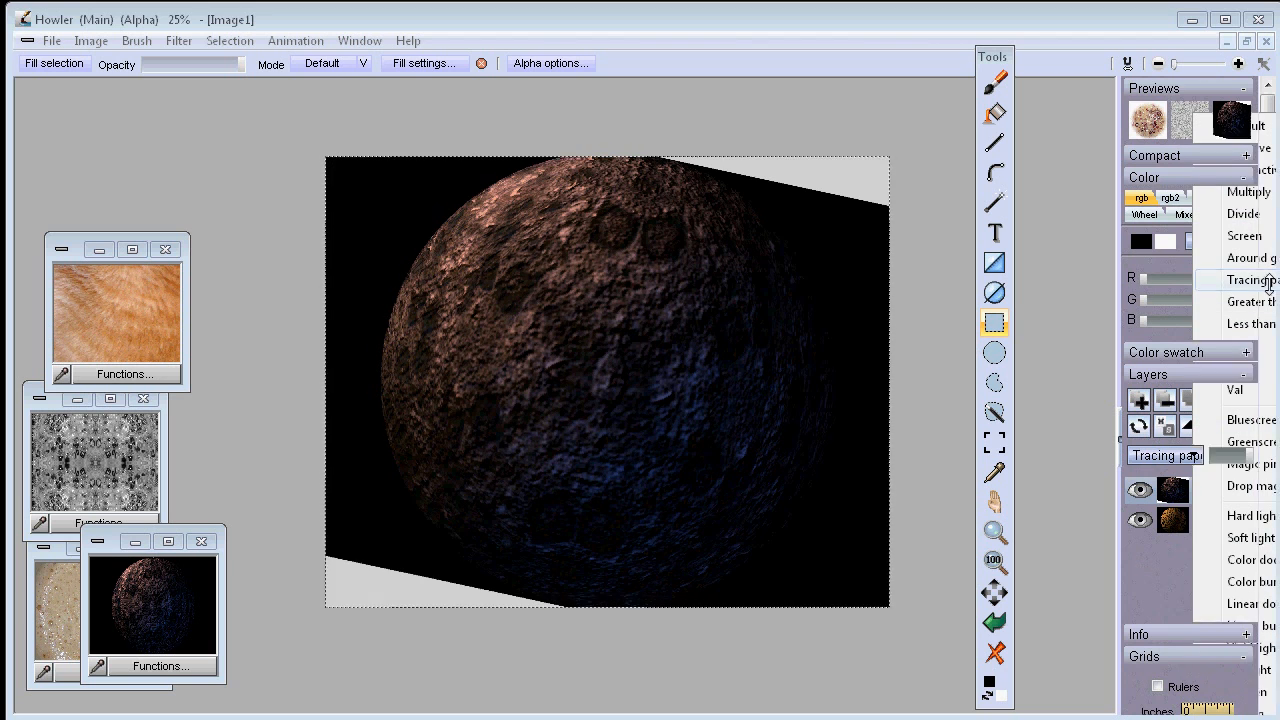
left_click_drag(1248, 455, 1209, 418)
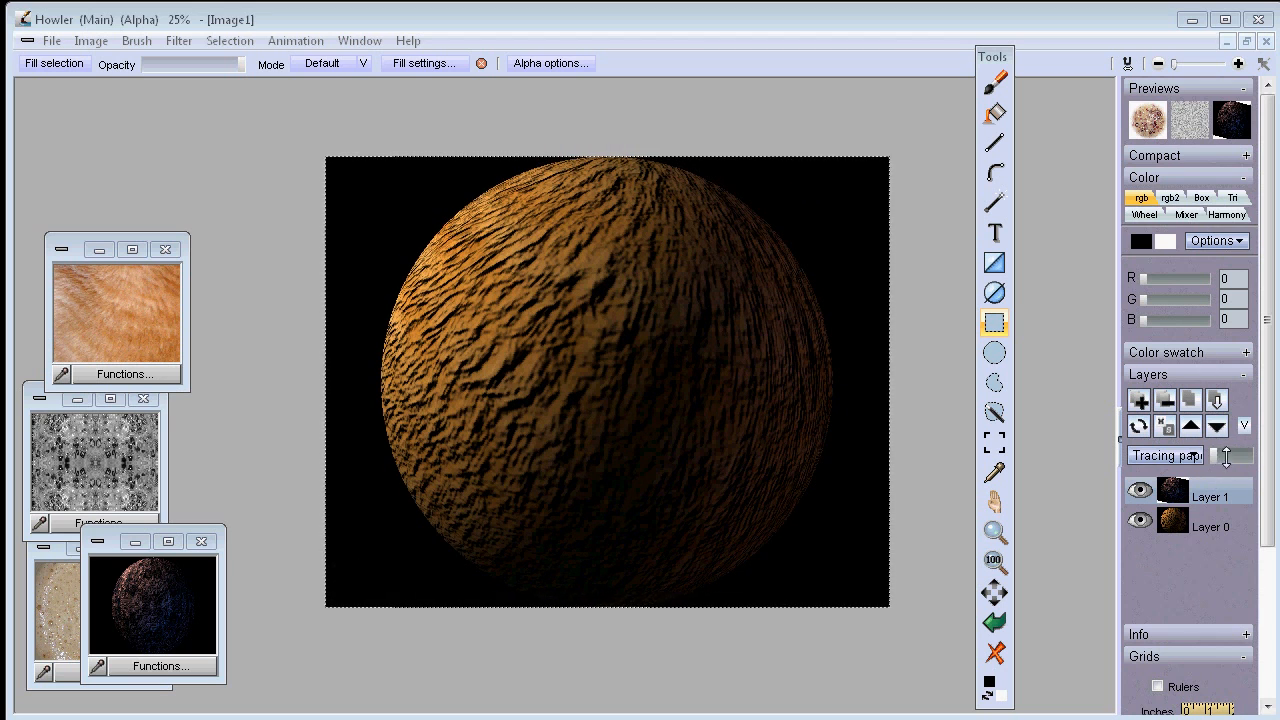
Try the Soft light blend mode with raised opacity, followed by Hard light, on the dark planet's layer.
left_click(1180, 455)
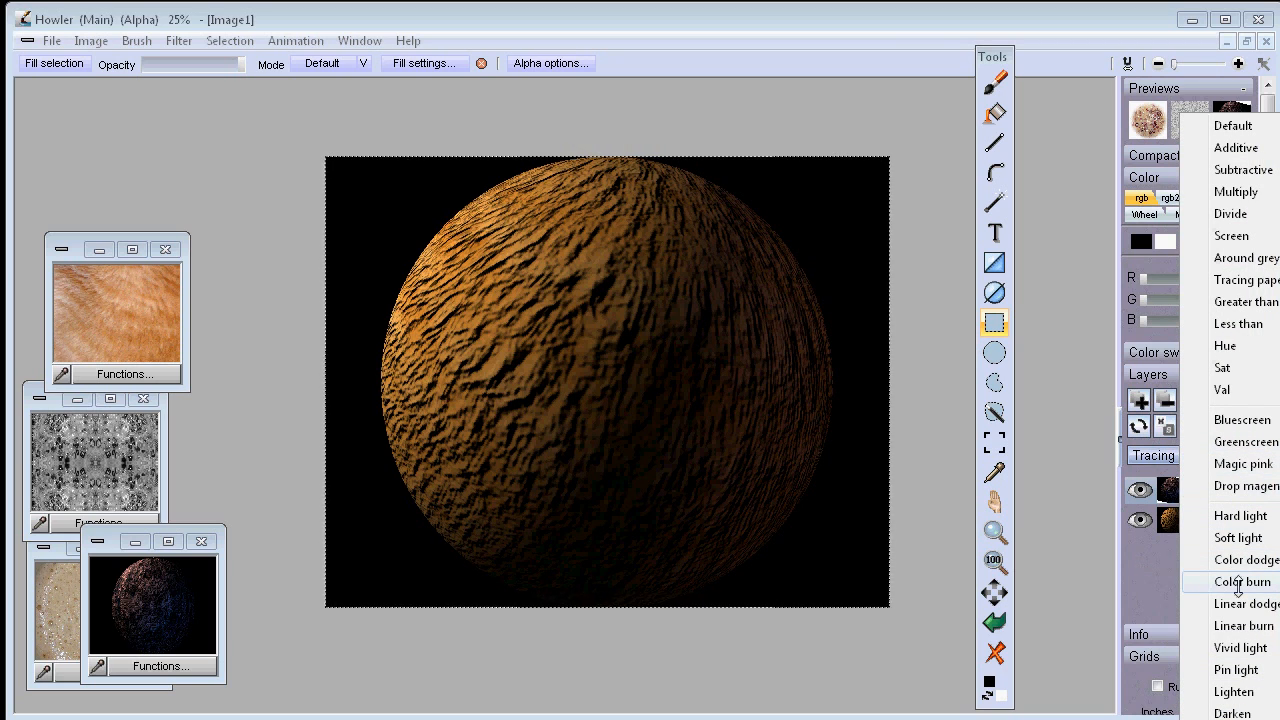
left_click(1237, 537)
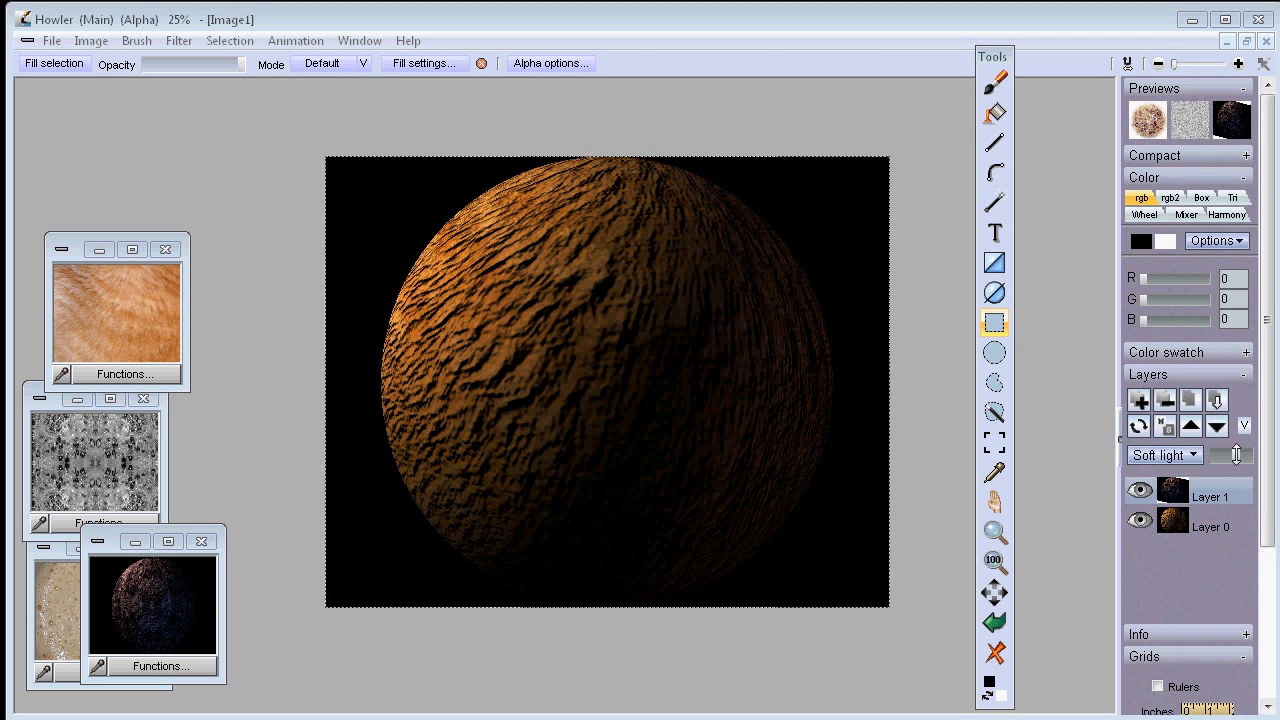
left_click_drag(1207, 456, 1255, 461)
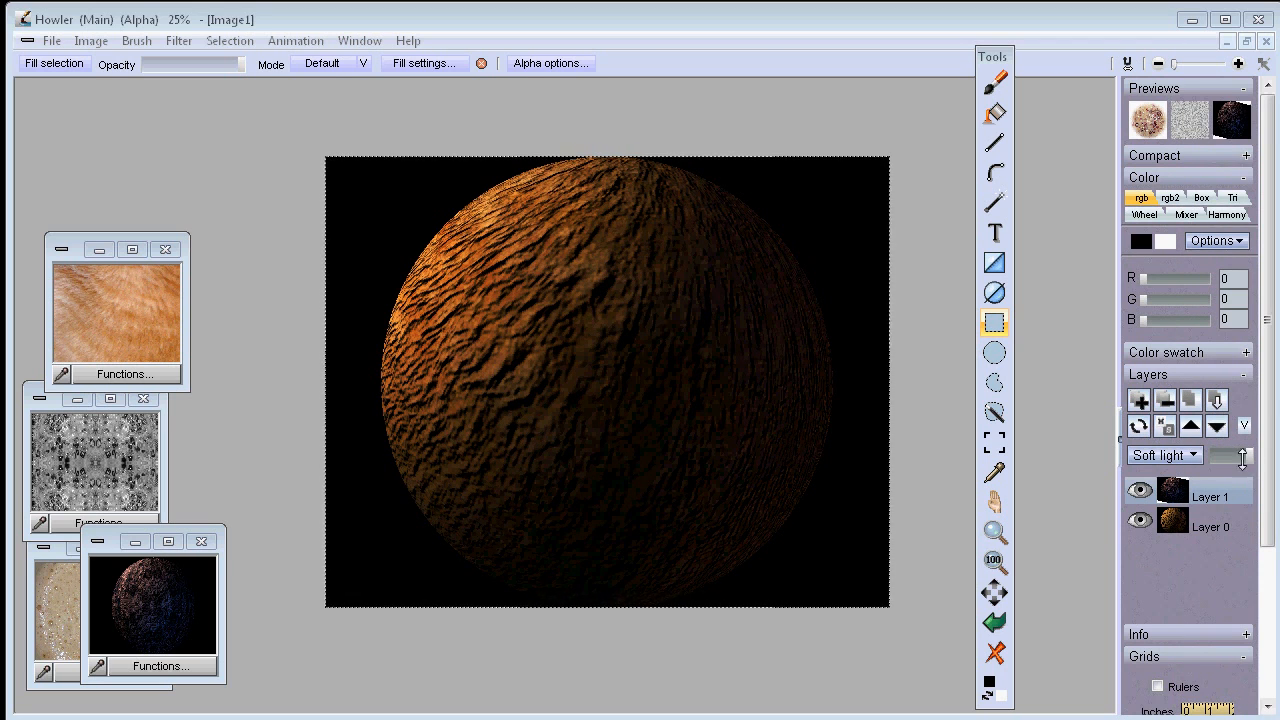
left_click(1193, 455)
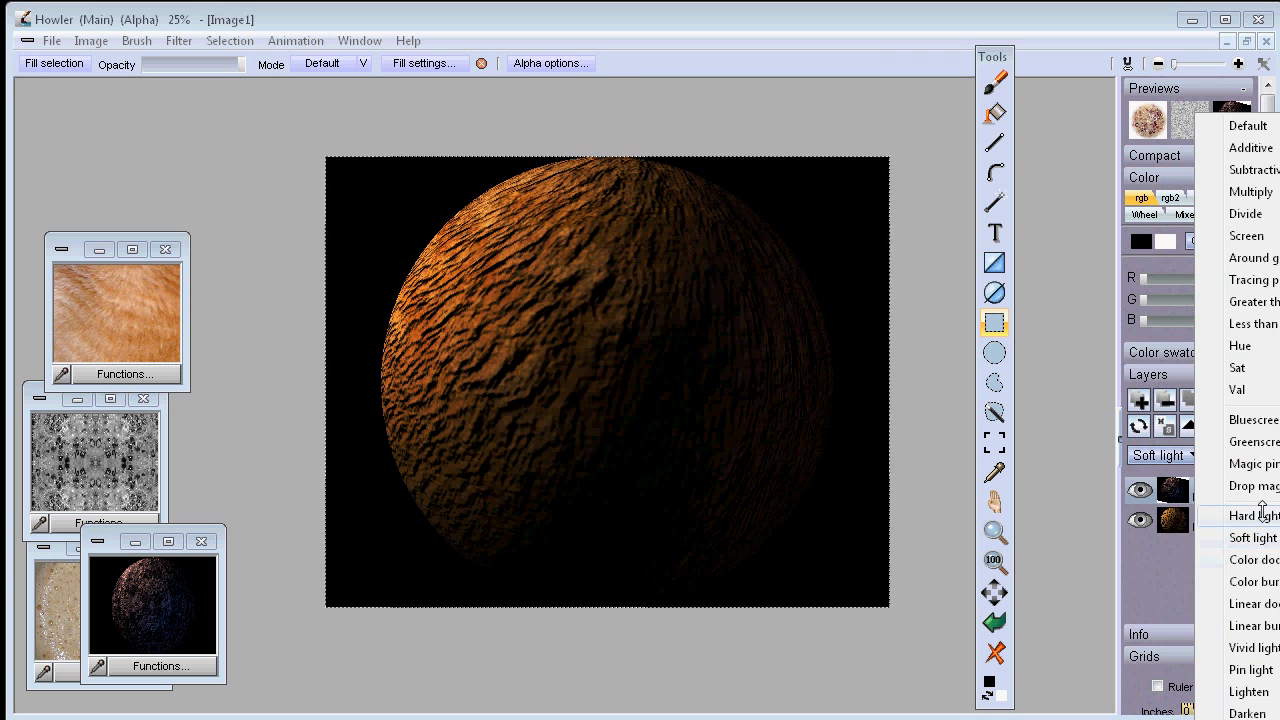
left_click(1262, 515)
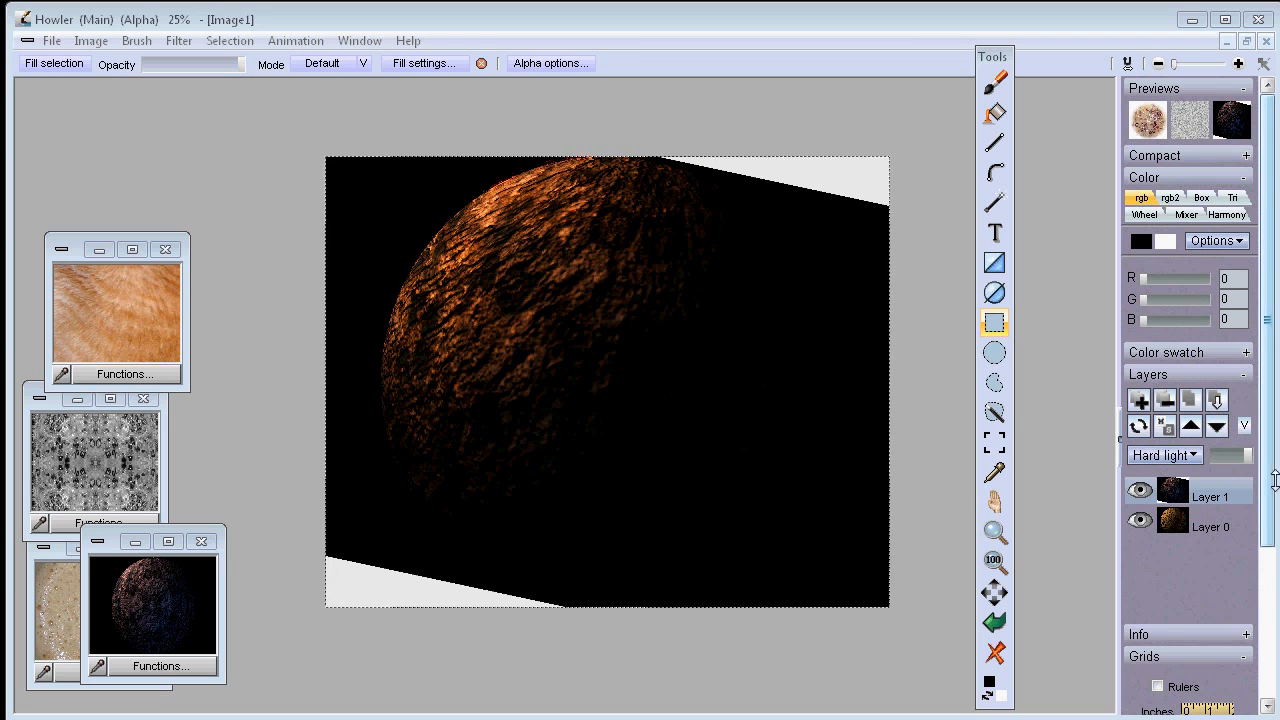
Try the Linear burn and Vivid light blend modes on the dark planet's layer, lowering the opacity for each.
left_click(1177, 456)
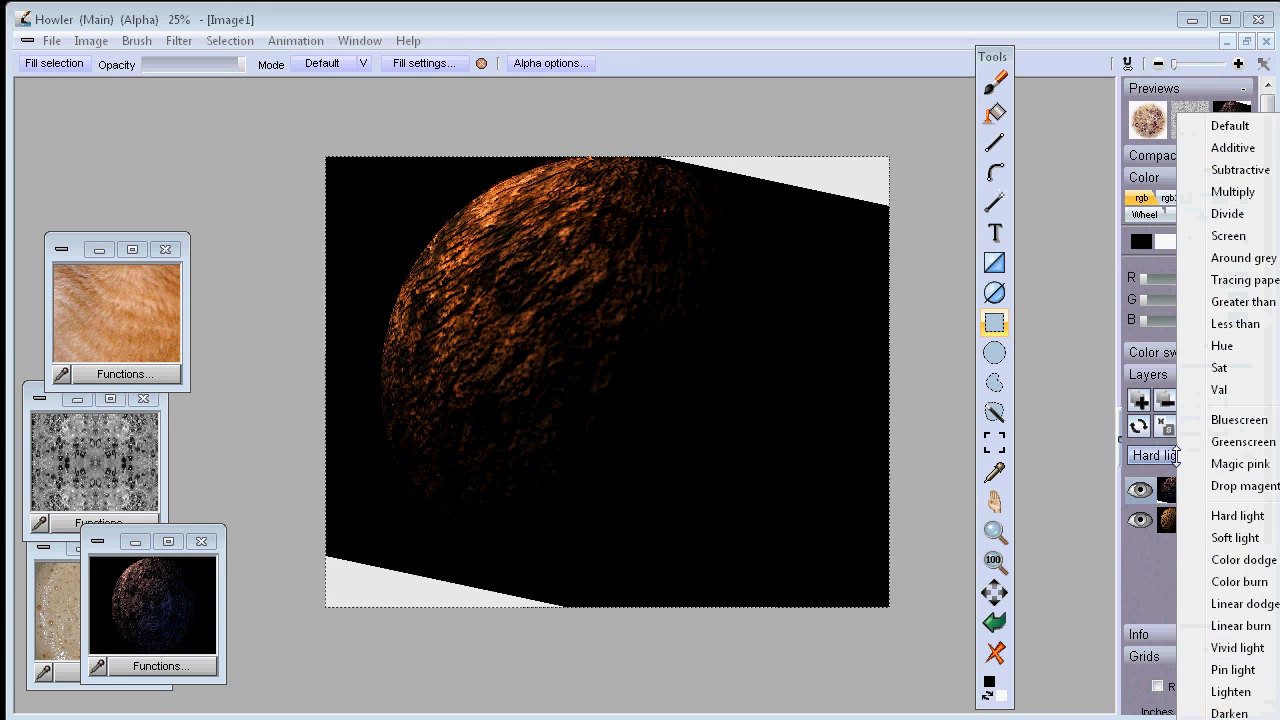
left_click(1246, 627)
left_click_drag(1246, 456, 1210, 452)
left_click(1190, 454)
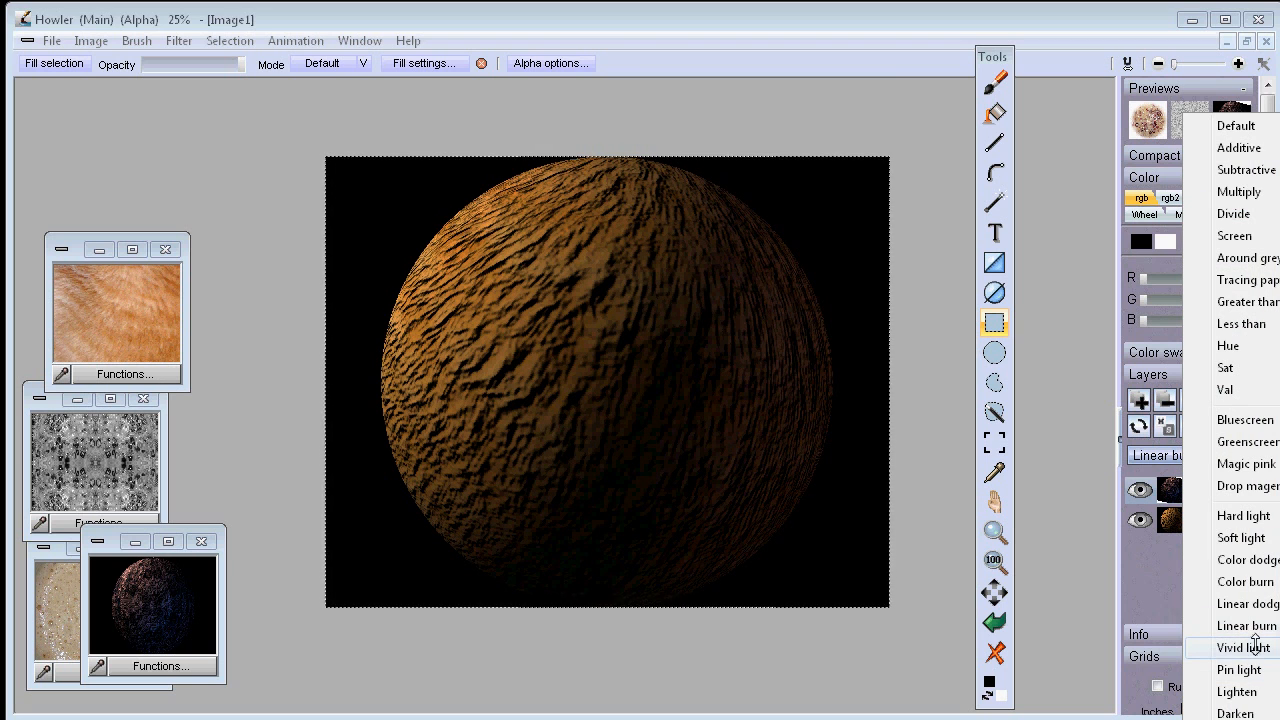
left_click(1240, 648)
left_click_drag(1246, 455, 1229, 455)
Try Exclusion on the dark planet's layer, and settle on the Difference blend mode at full opacity.
left_click(1185, 455)
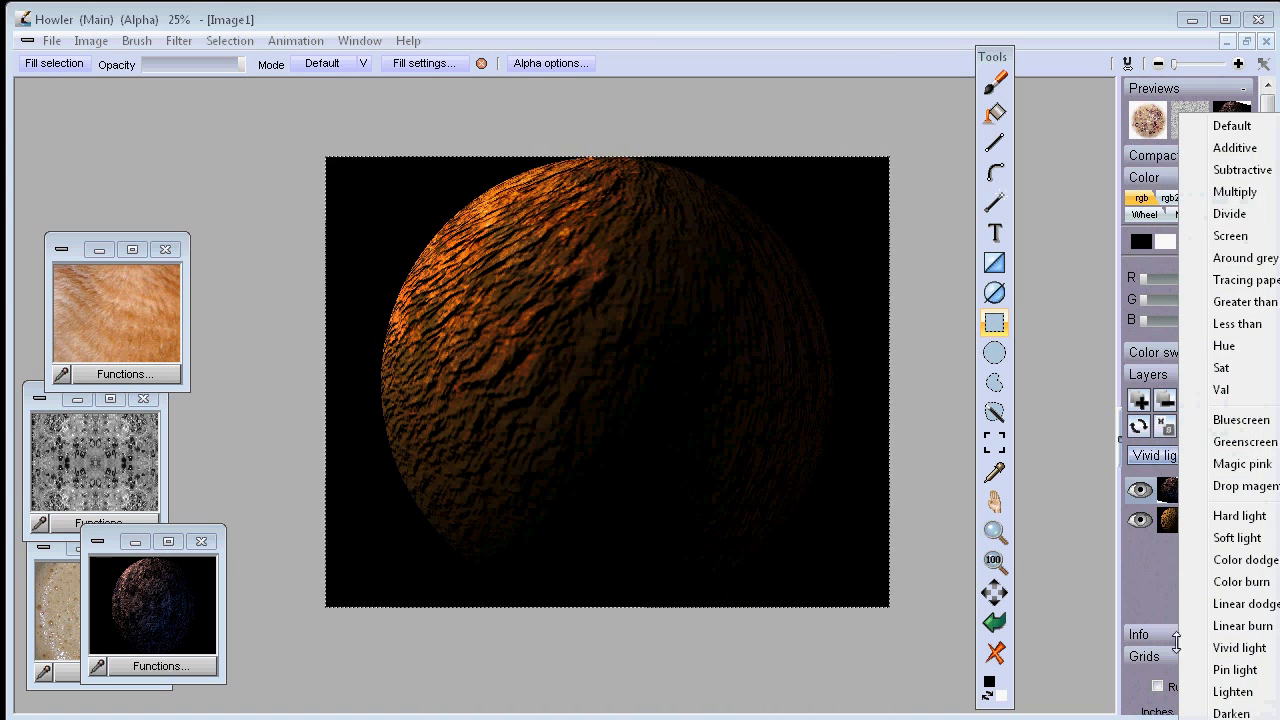
left_click(1241, 718)
left_click_drag(1234, 462, 1268, 460)
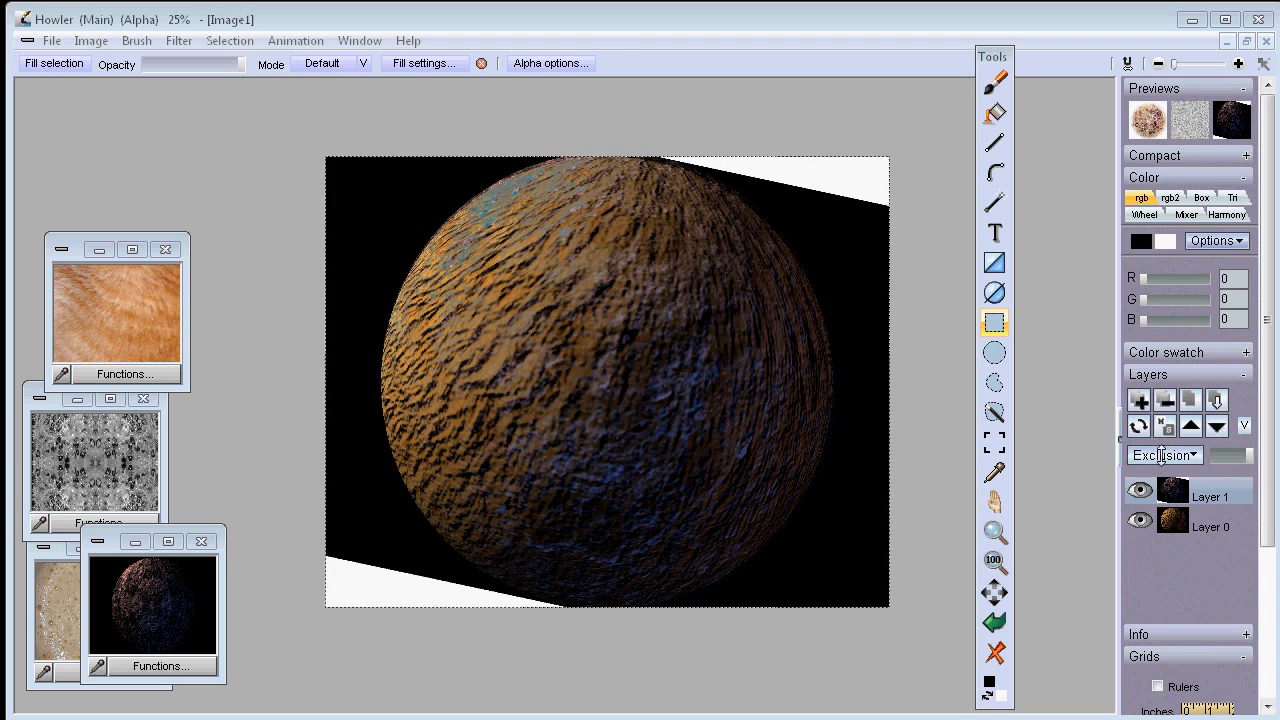
left_click(1160, 456)
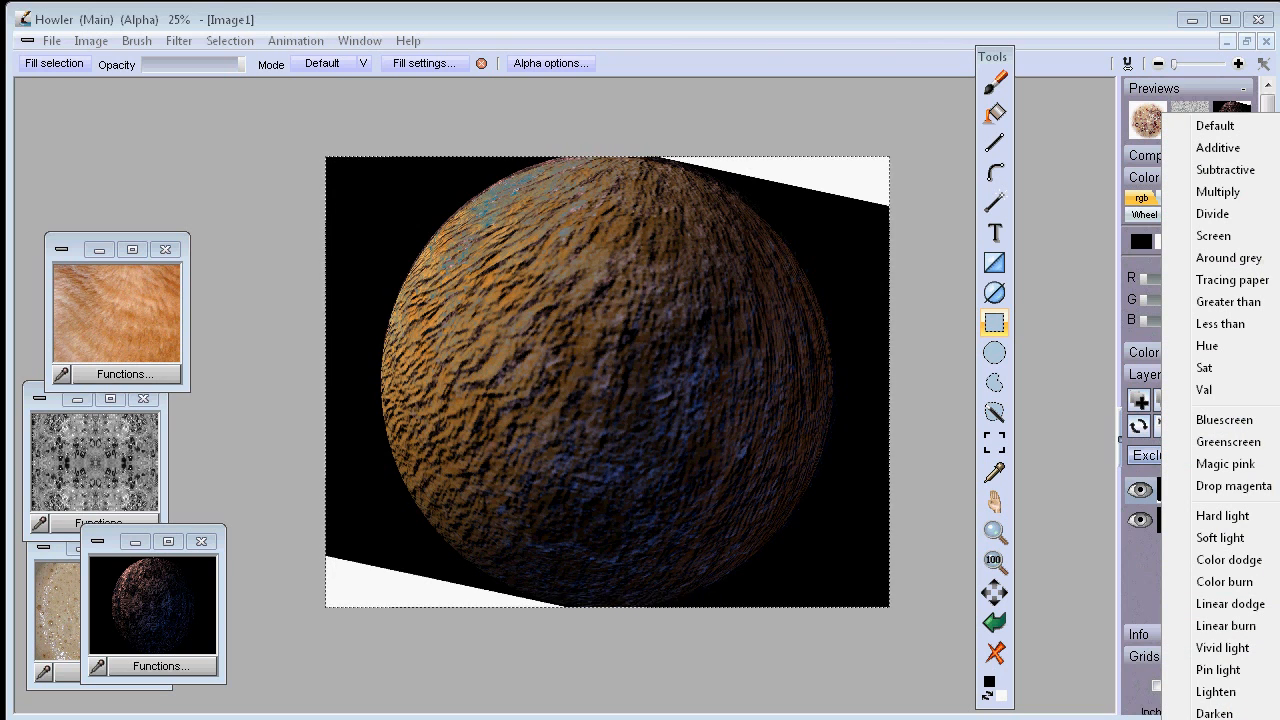
left_click(1218, 719)
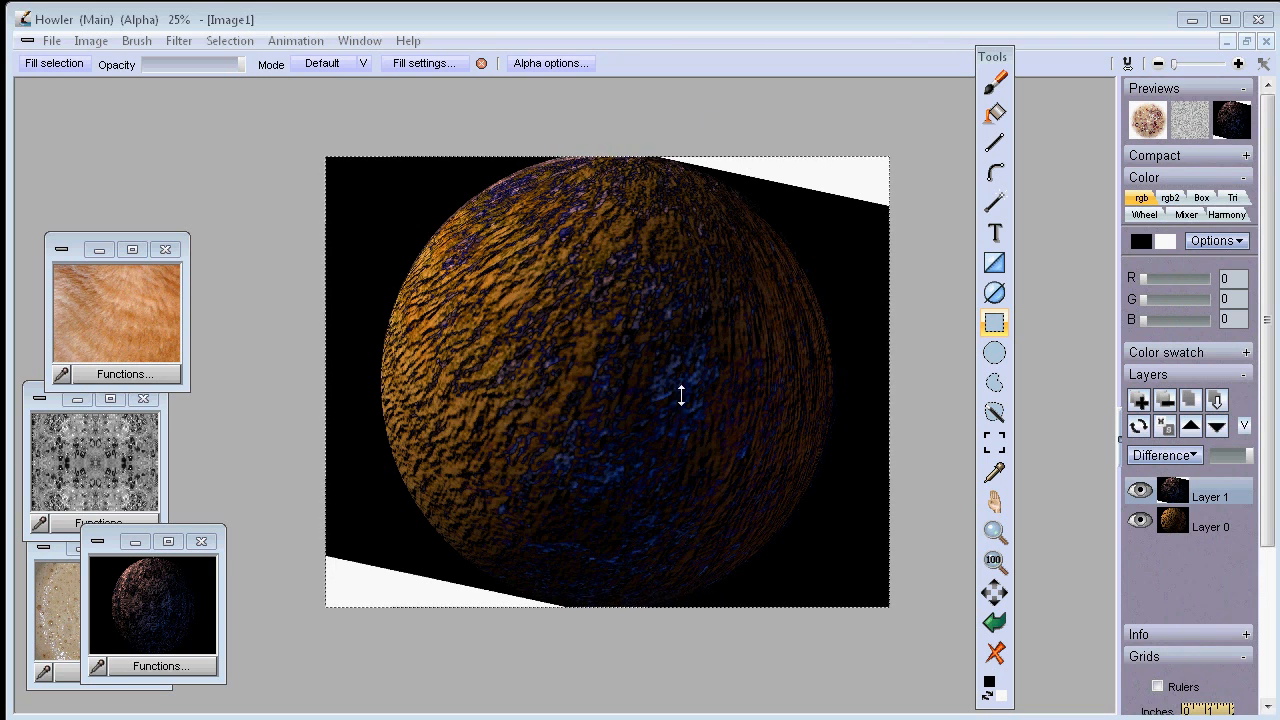
mouse_move(1245, 455)
left_mouse_down()
mouse_move(1222, 455)
mouse_move(1249, 455)
left_mouse_up()
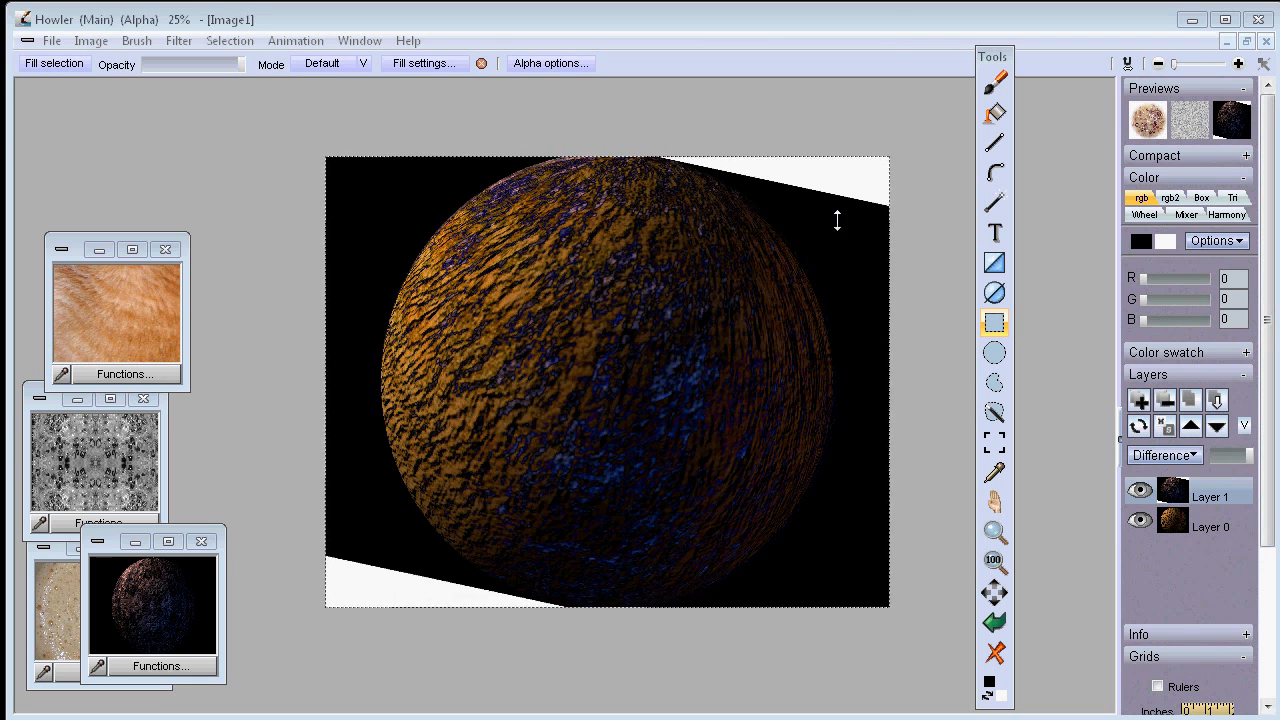
Flatten the two planet layers into one, and fill the white corners with black, turning on anti-aliased filling for the leftover edges.
left_click(1190, 400)
left_click(690, 526)
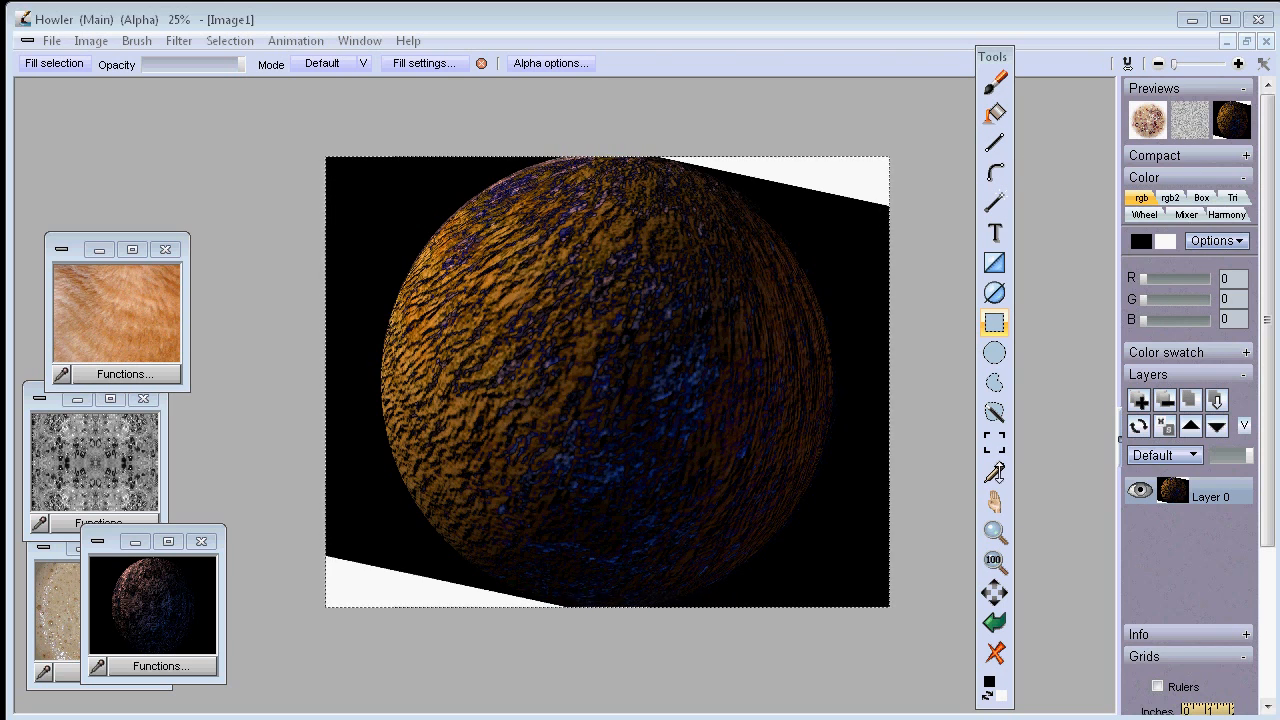
left_click(996, 472)
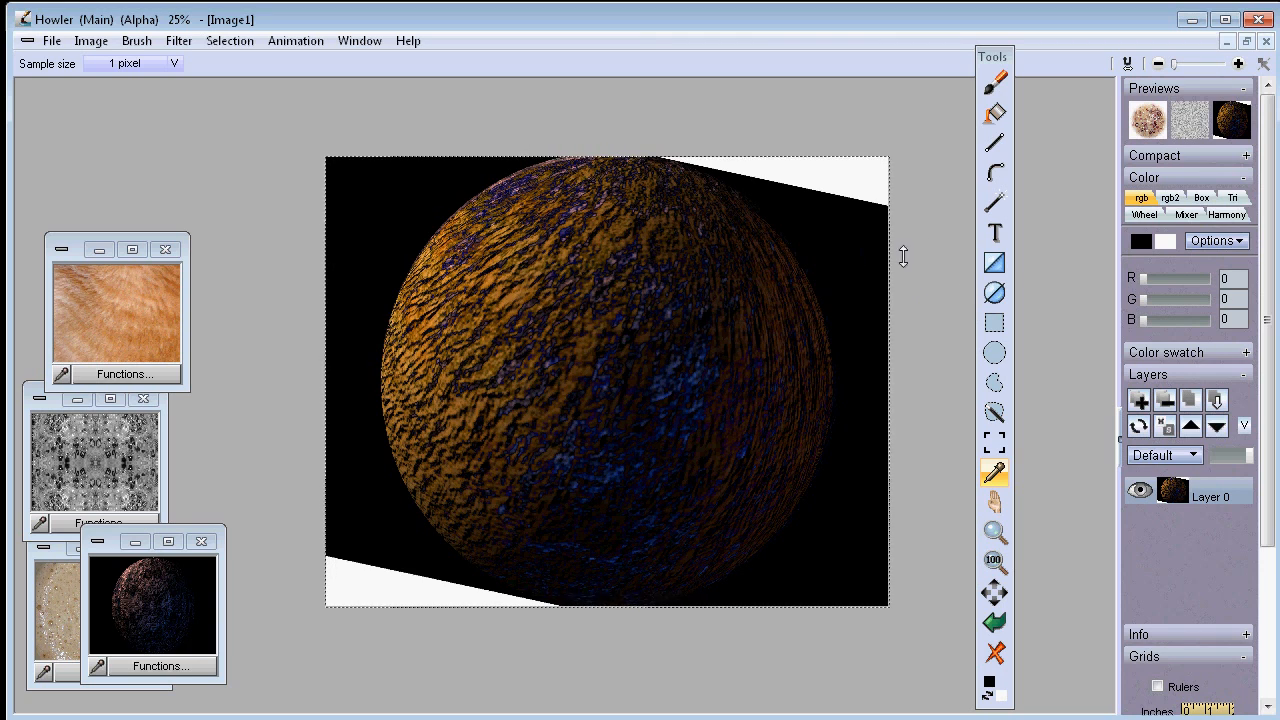
left_click(996, 112)
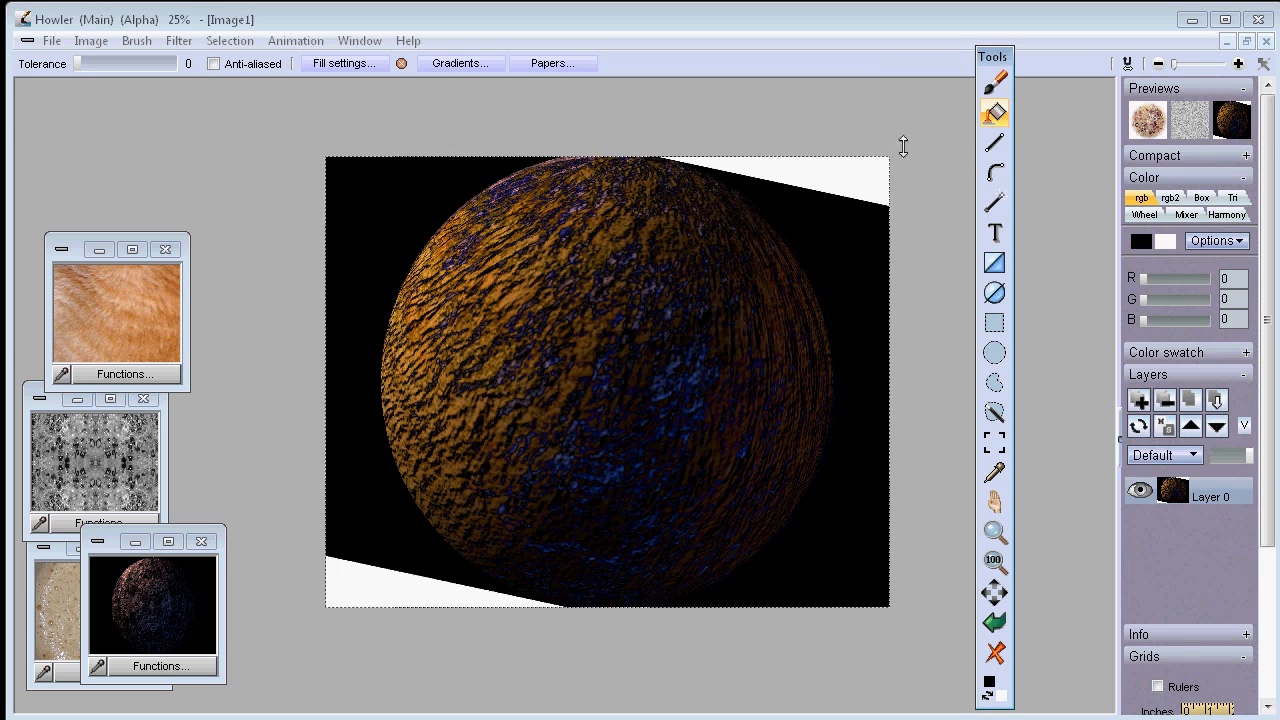
left_click(862, 177)
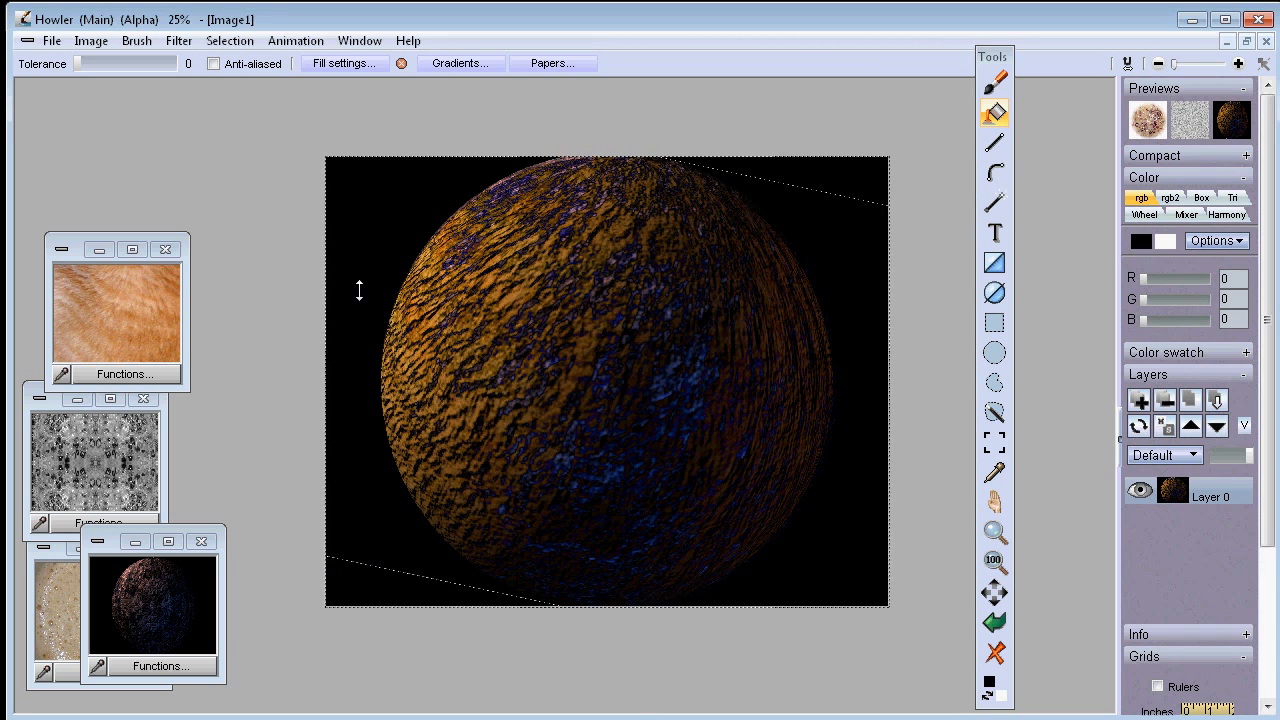
left_click(213, 63)
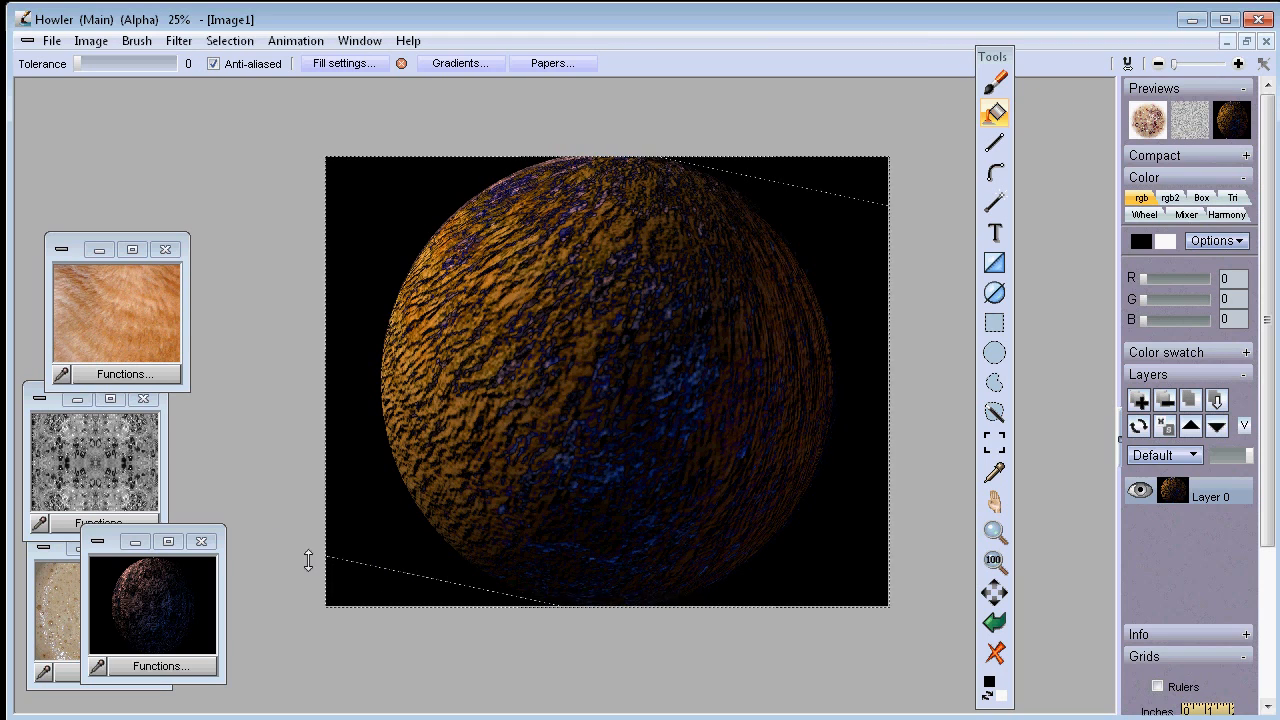
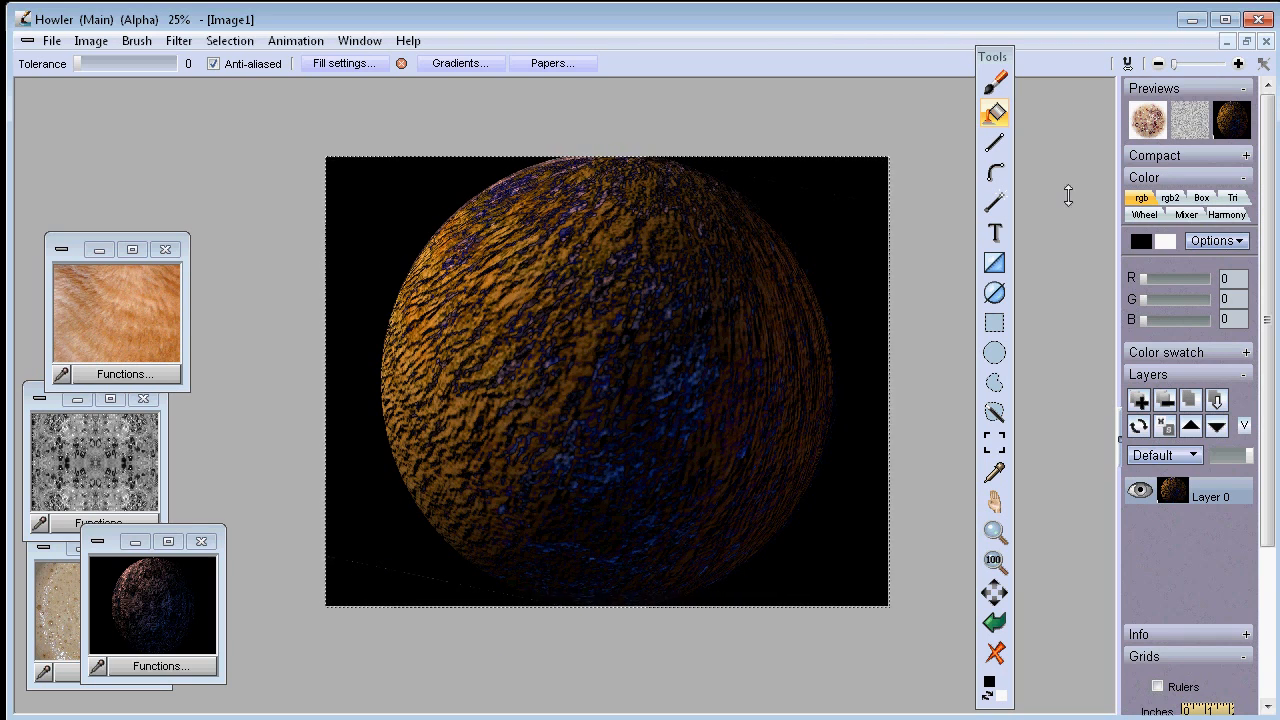
Undo the stray stamp of the custom brush on the planet image and switch to the Med. airbrush preset.
left_click(994, 81)
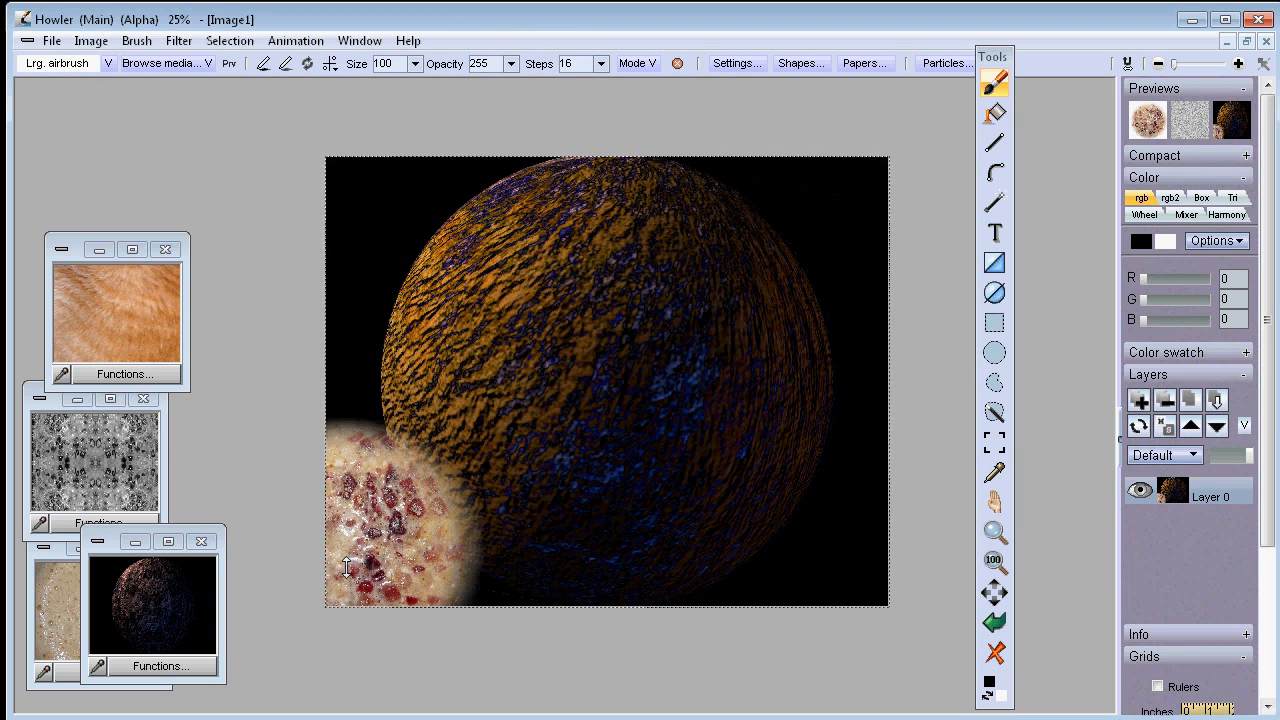
key("ctrl+z")
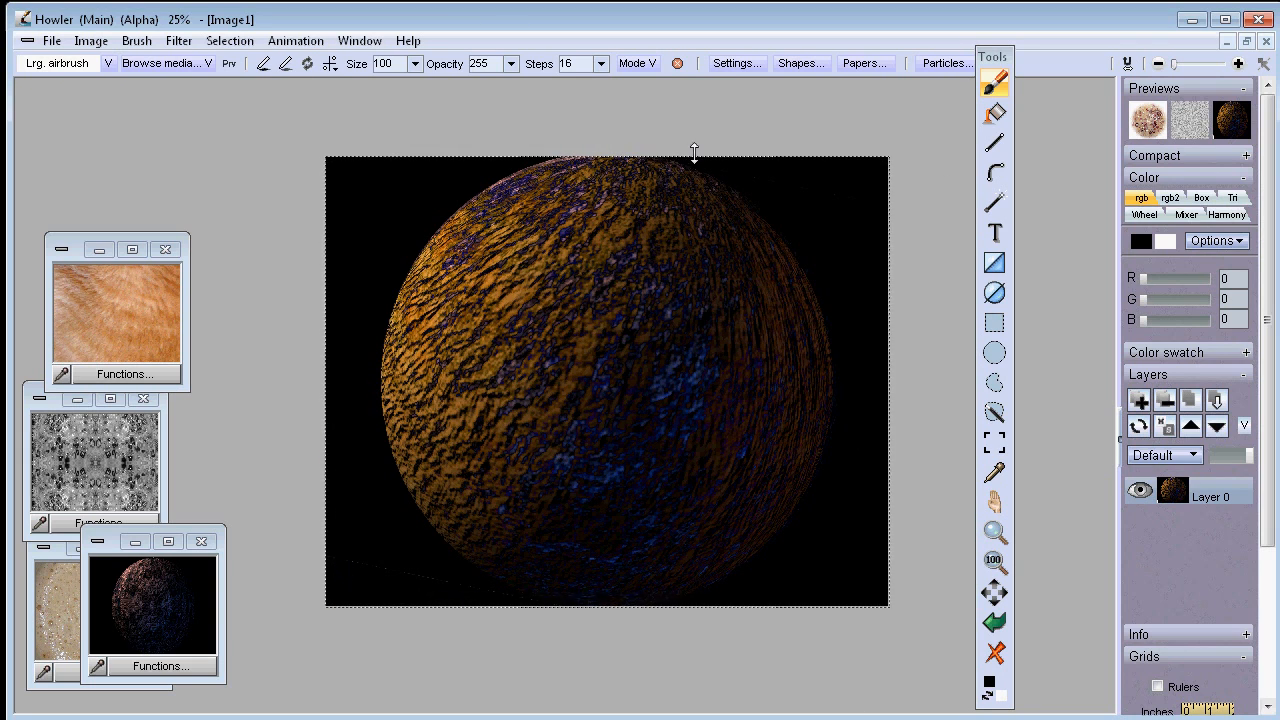
left_click(45, 62)
mouse_move(120, 84)
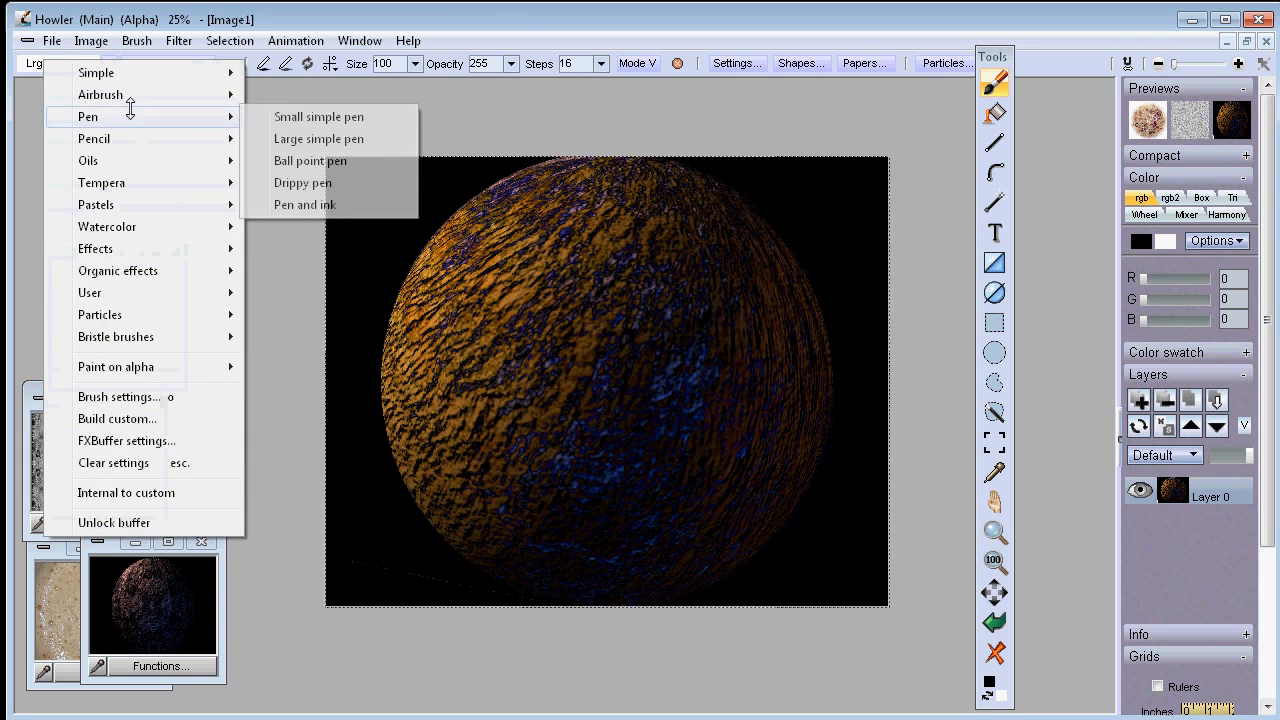
left_click(287, 117)
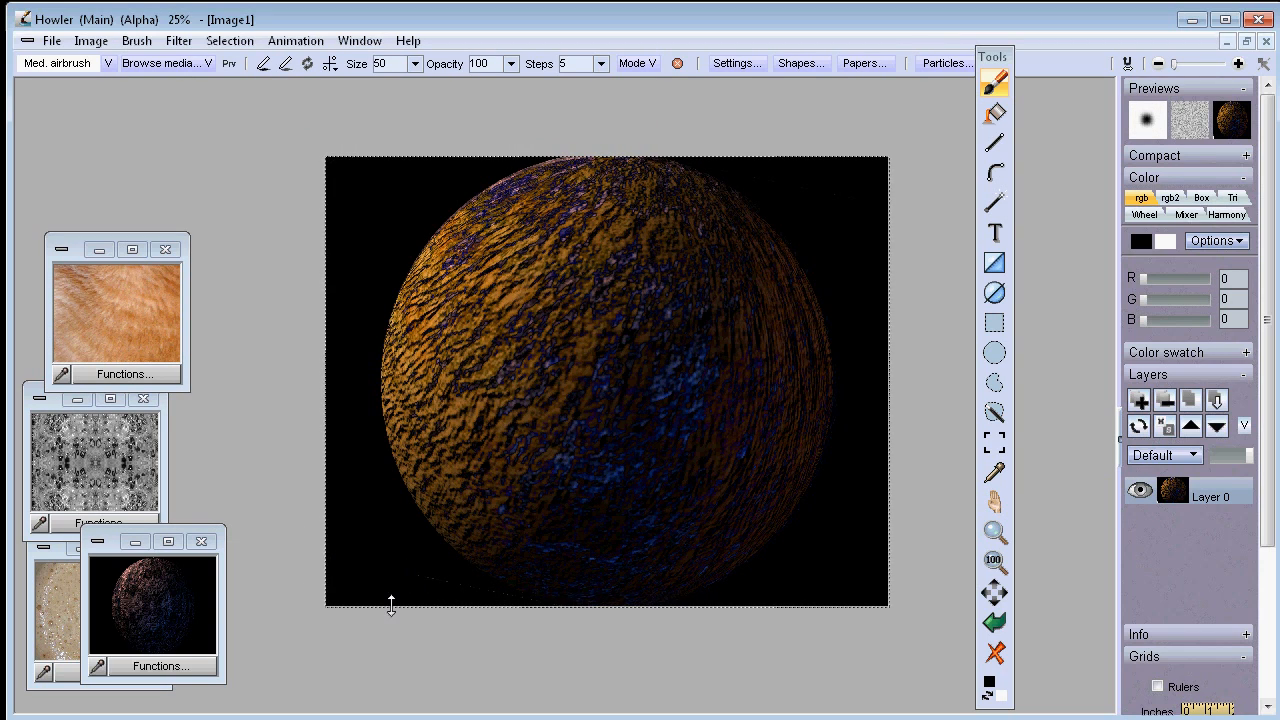
Paint black over the leftover specks along the planet's lower edge and inspect the rest of the outline up close.
scroll(443, 431, "up", 1)
scroll(524, 440, "up", 1)
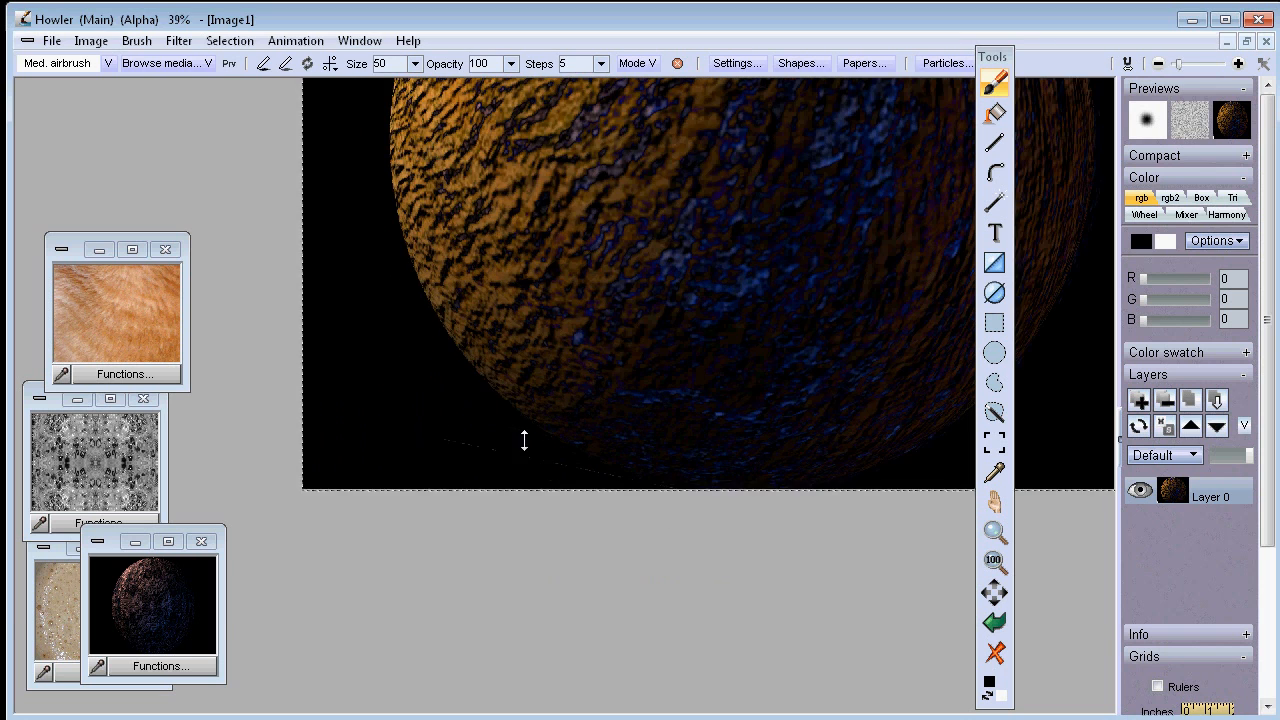
scroll(524, 440, "up", 3)
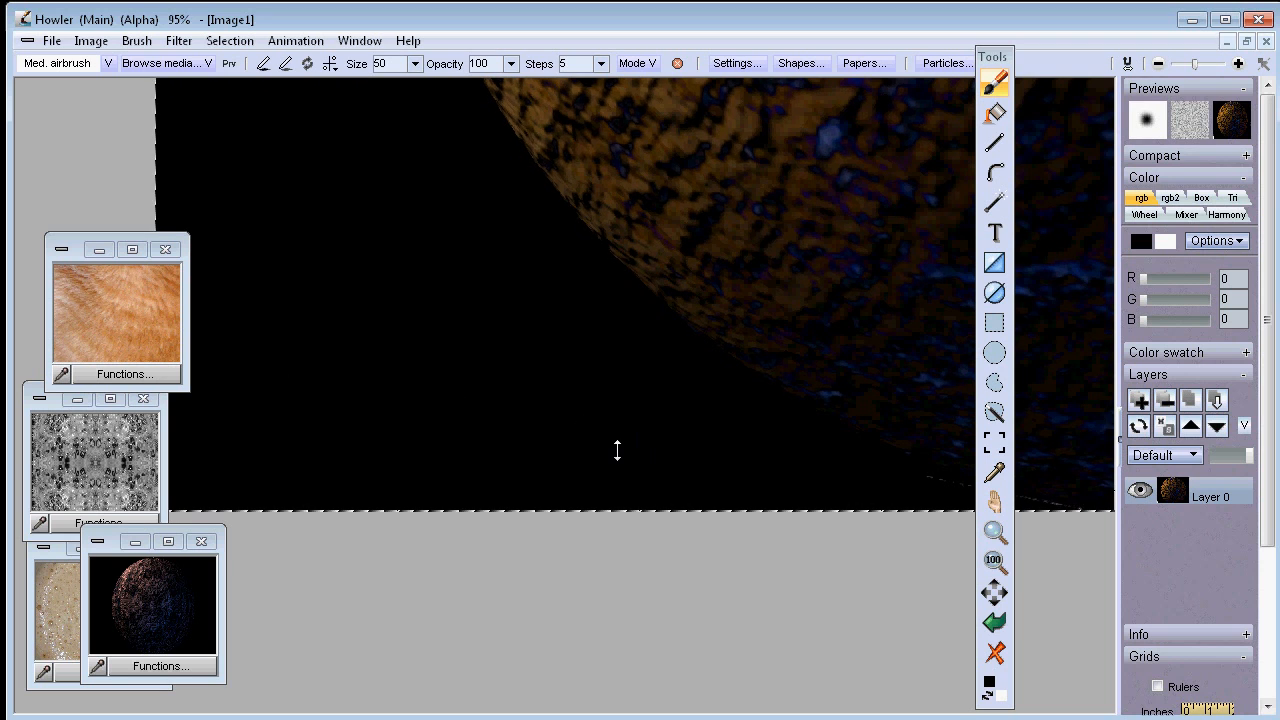
left_click_drag(620, 450, 186, 408)
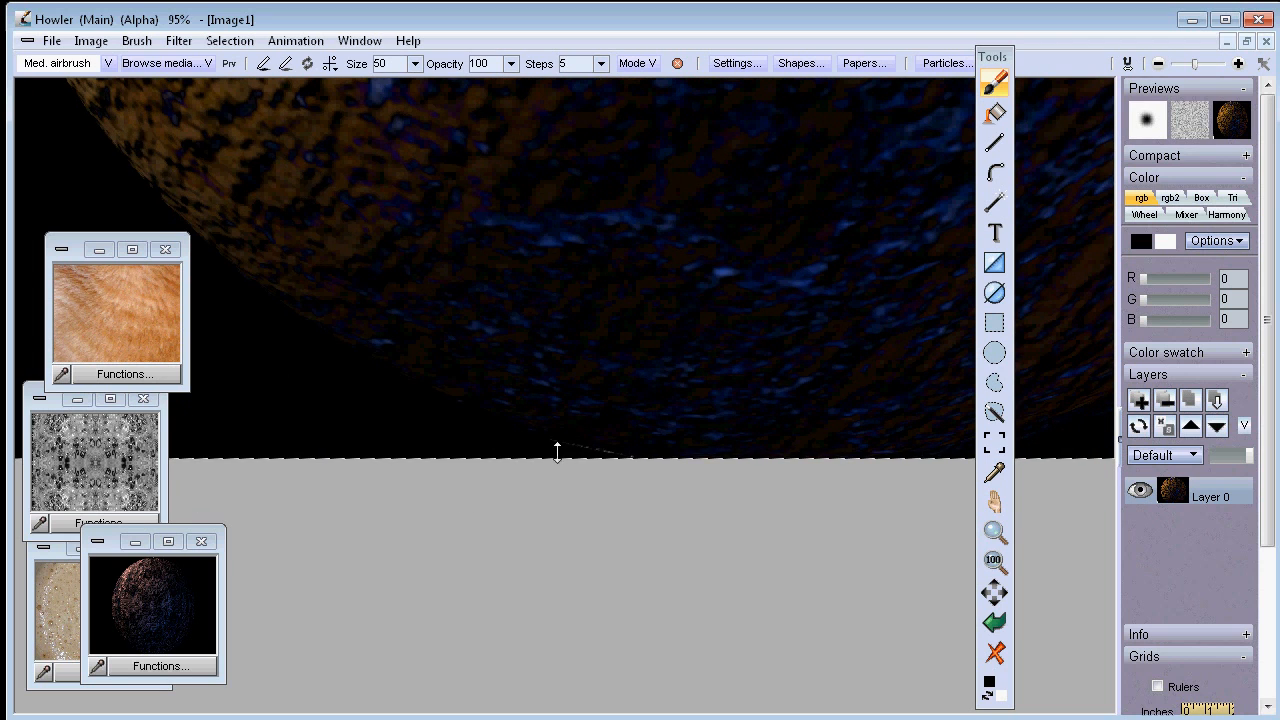
left_click_drag(755, 424, 373, 687)
left_click_drag(757, 232, 228, 391)
left_click_drag(642, 172, 580, 688)
left_click_drag(585, 165, 454, 677)
left_click_drag(424, 422, 736, 545)
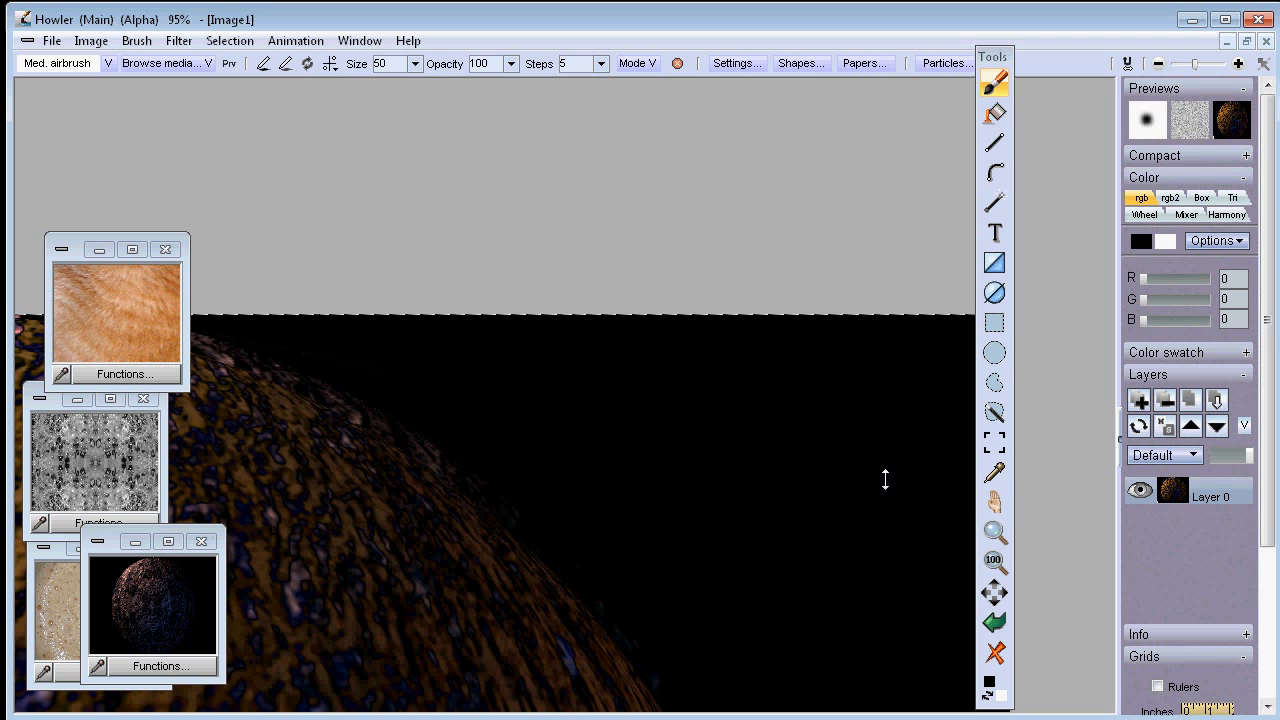
left_click_drag(885, 480, 663, 311)
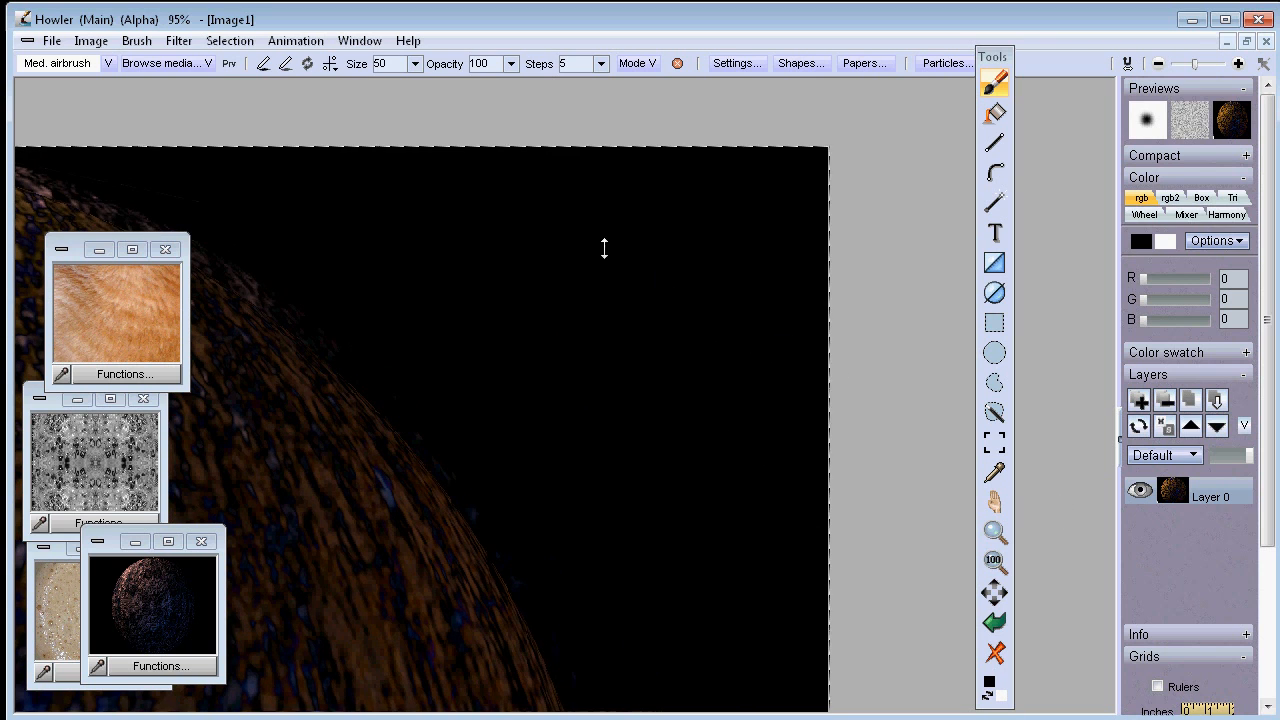
left_click_drag(604, 248, 1183, 410)
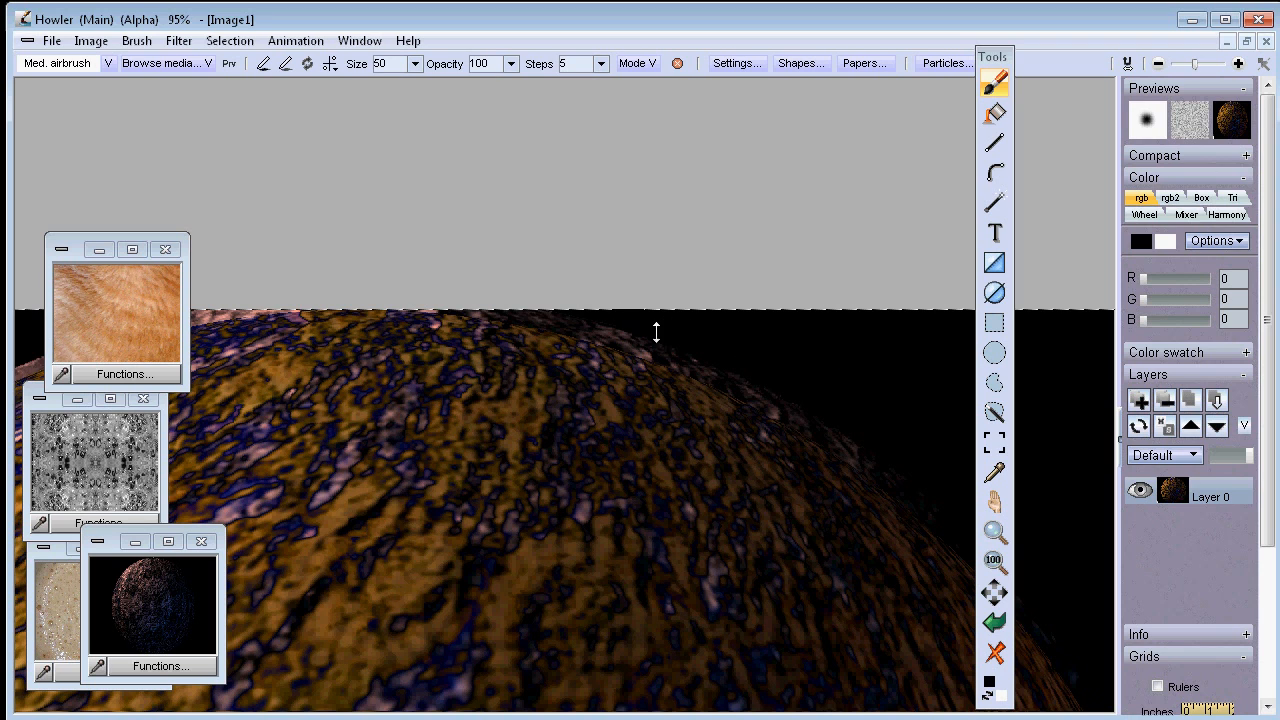
left_click_drag(837, 394, 751, 166)
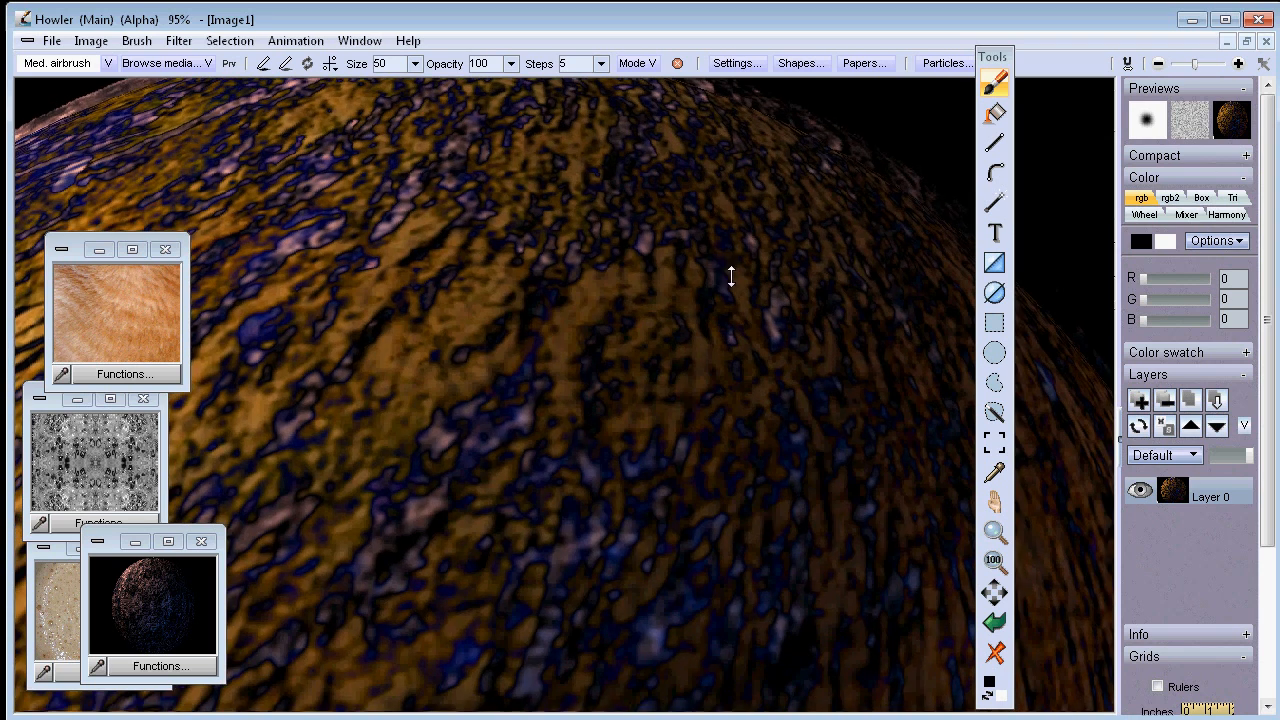
scroll(731, 282, "down", 1)
scroll(623, 509, "down", 2)
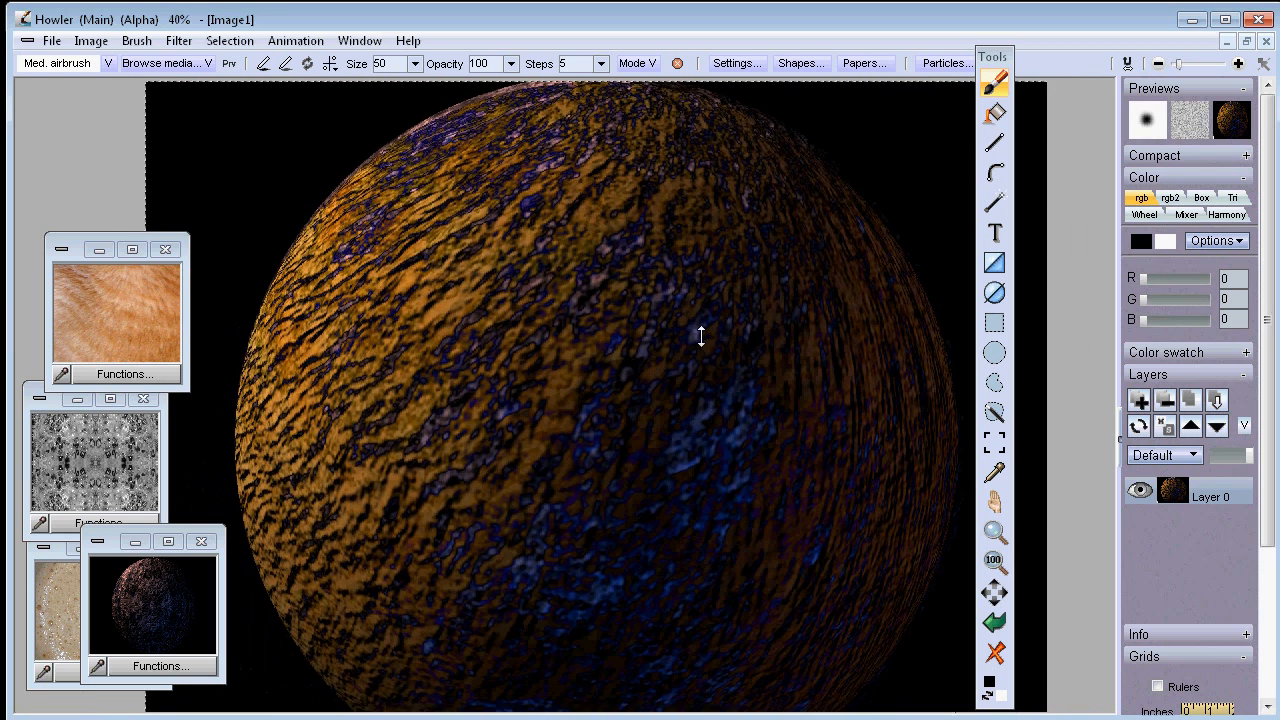
scroll(682, 347, "down", 1)
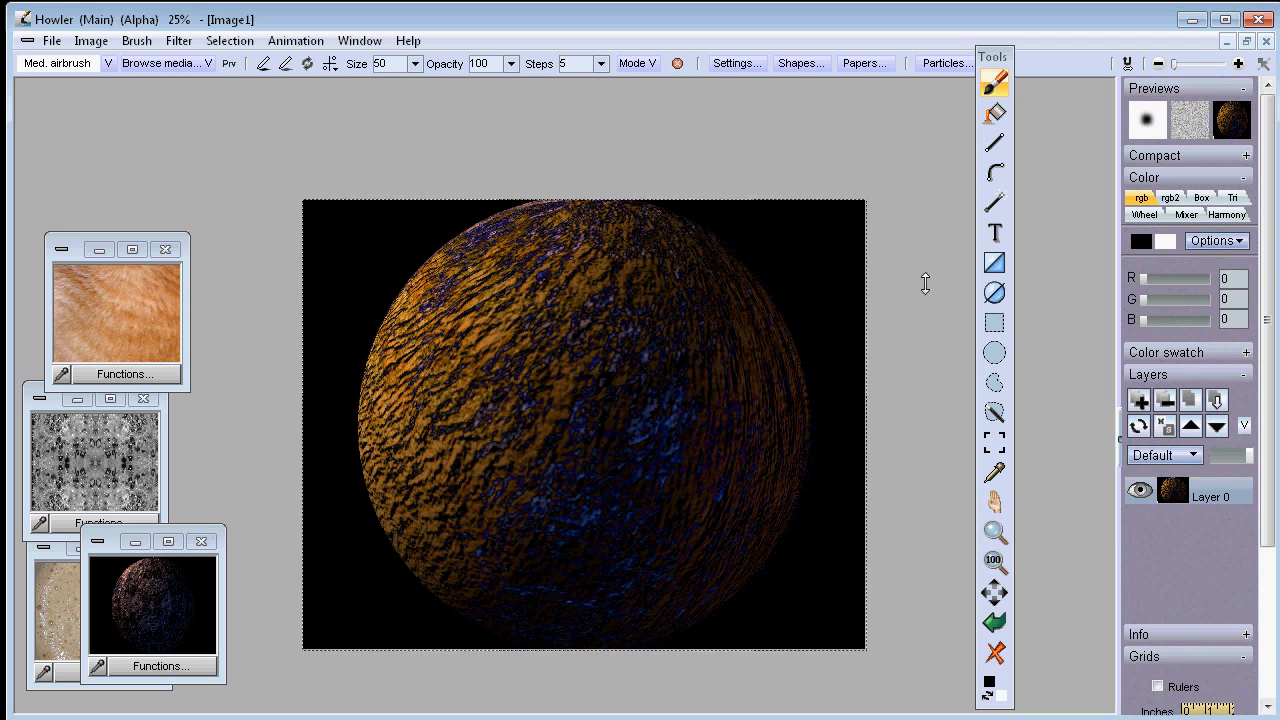
Try selecting the black background on both sides of the planet with the magic wand at a tolerance of 7.
left_click(995, 410)
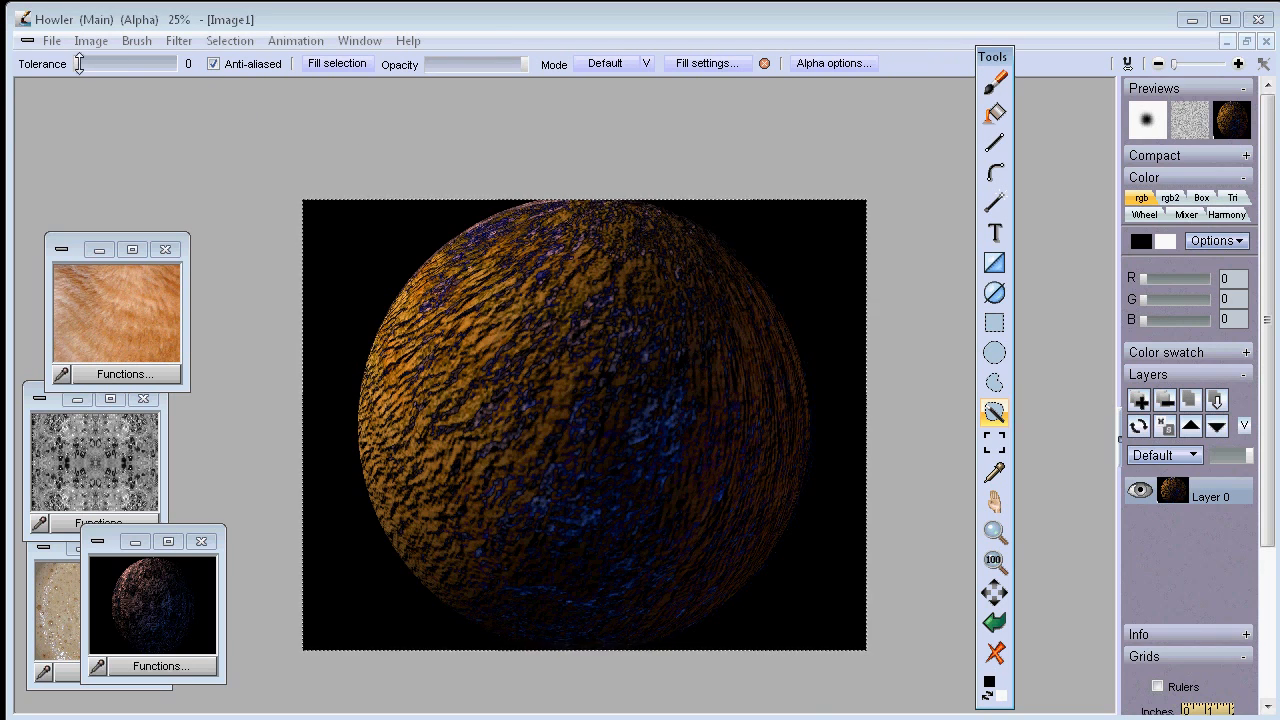
left_click_drag(79, 64, 82, 63)
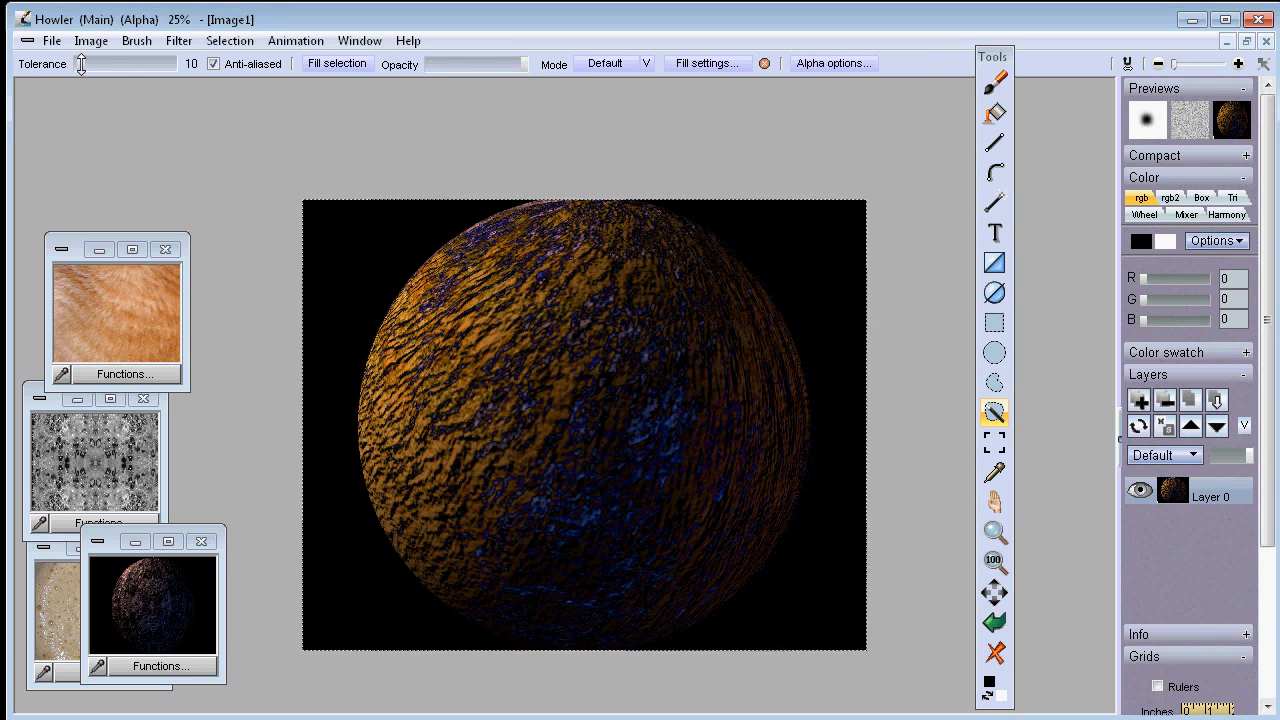
left_click(339, 228)
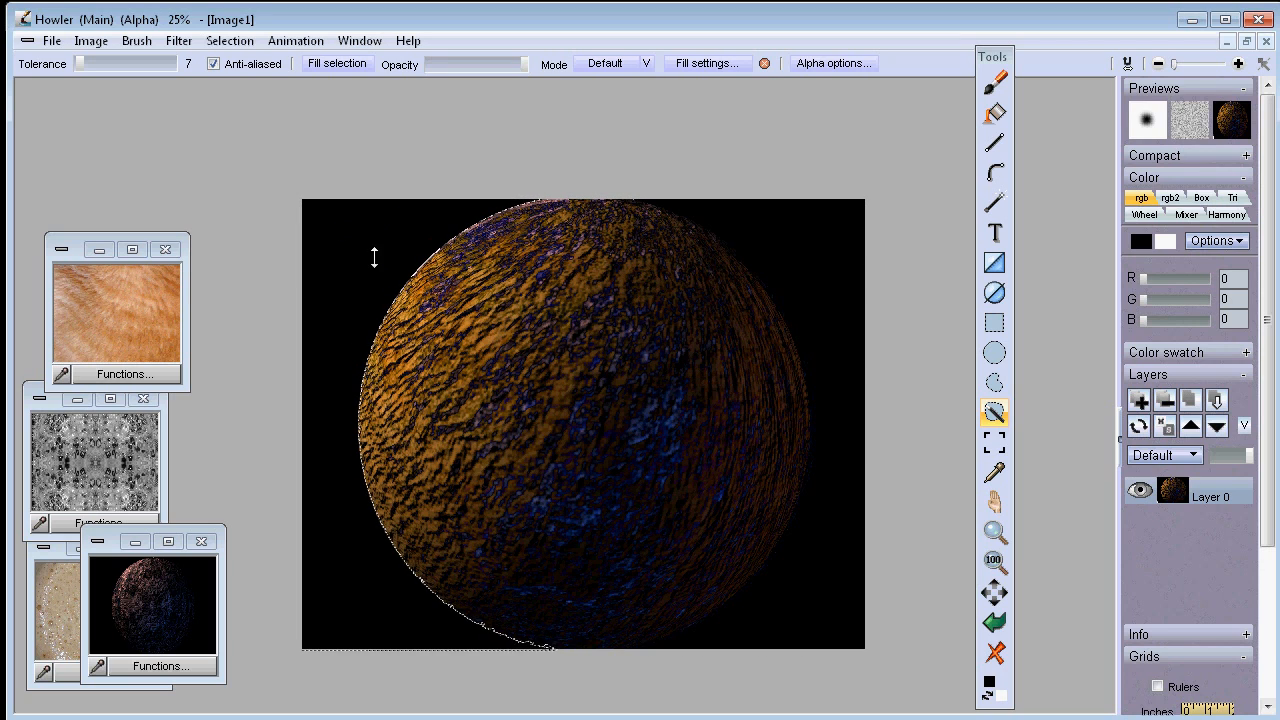
left_click(821, 581, "shift")
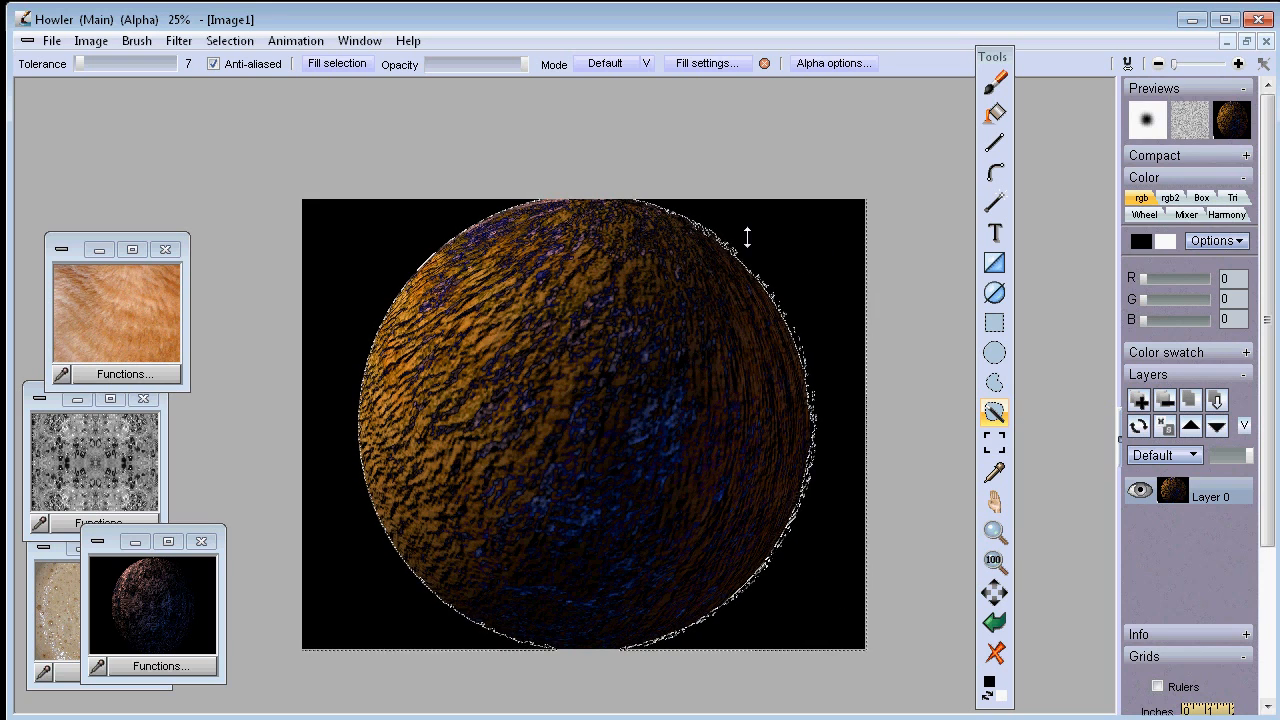
Reselect the black background on both sides of the planet with tolerance 0 and anti-aliasing off.
left_click_drag(85, 58, 63, 62)
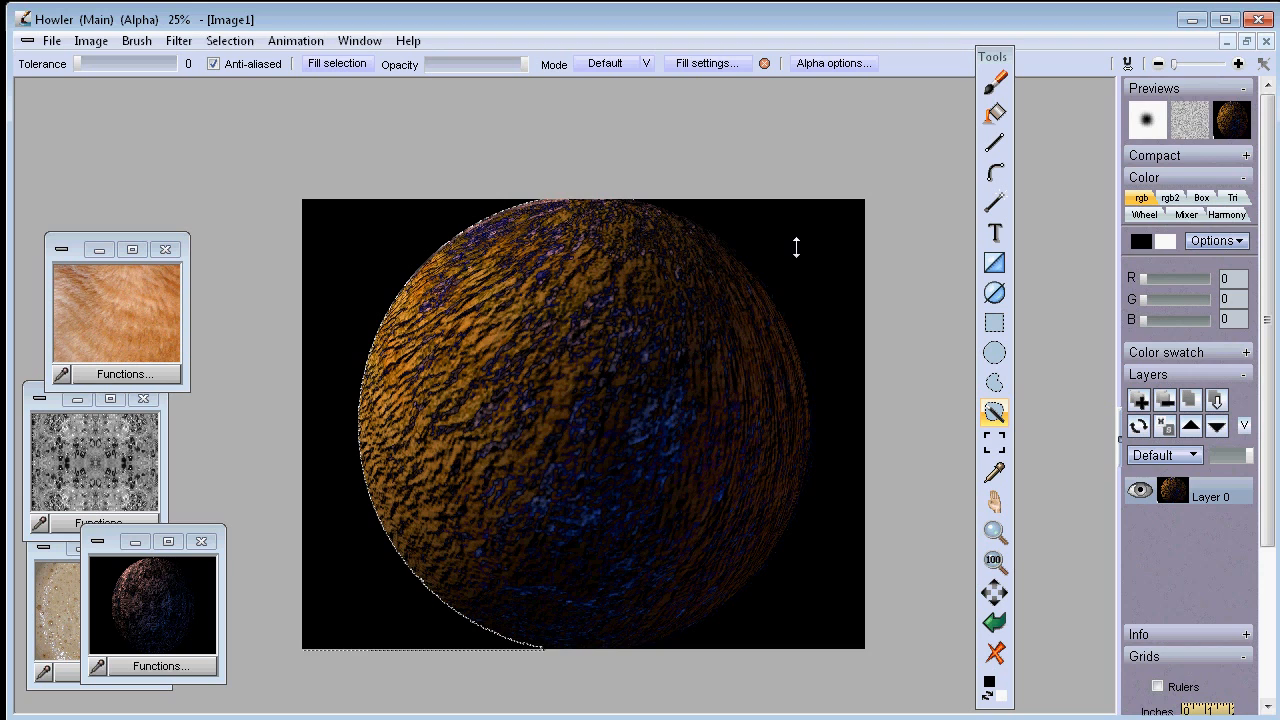
left_click(213, 63)
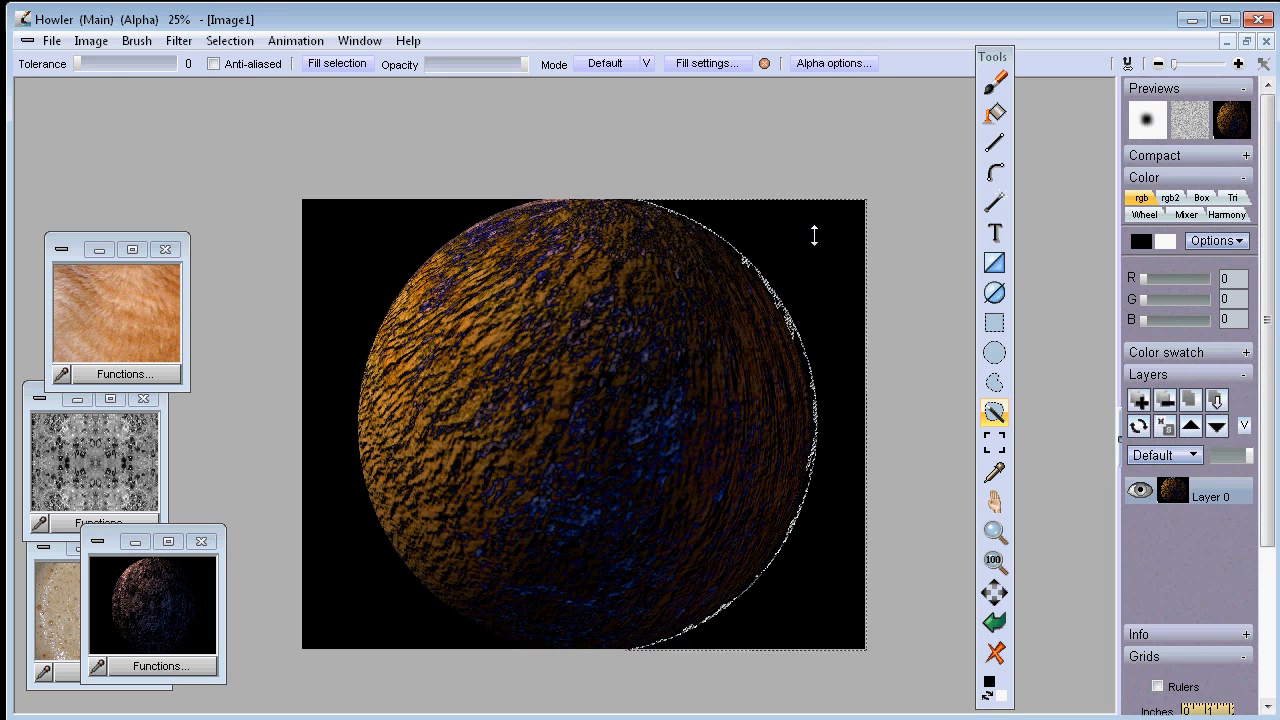
left_click(374, 229)
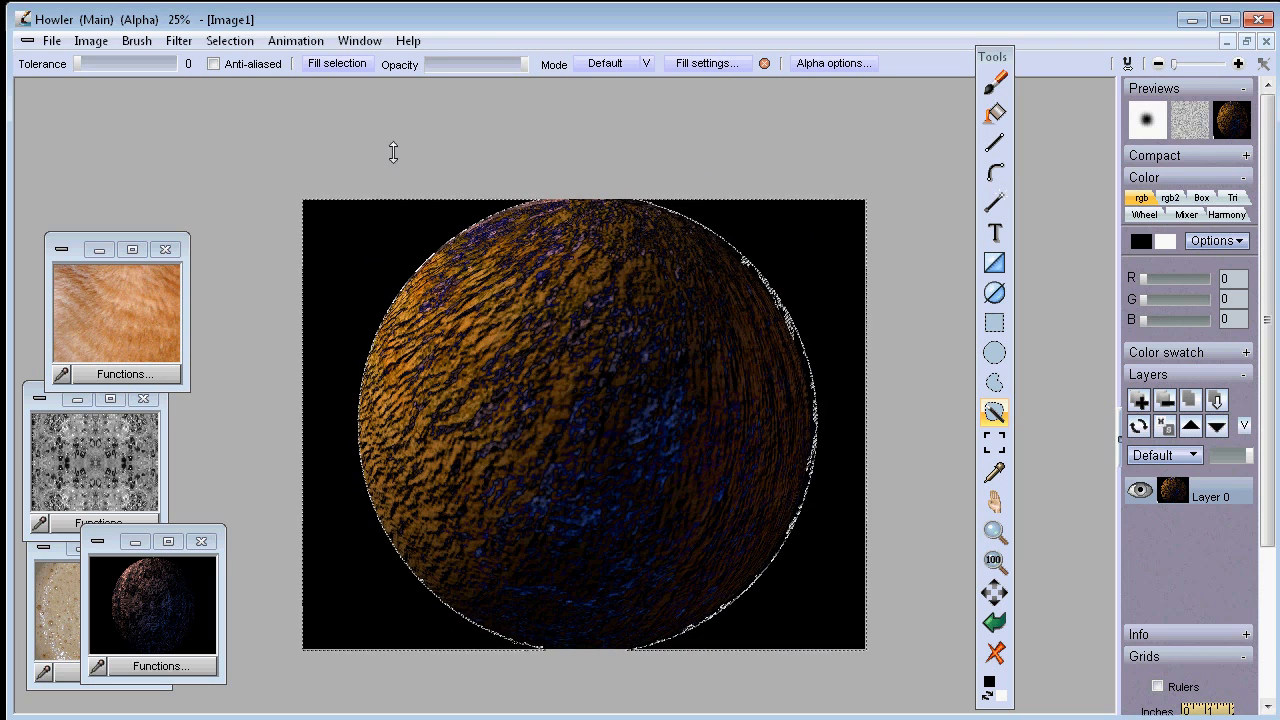
Invert the alpha selection so it covers the planet, and use the selected area as a custom brush.
left_click(222, 38)
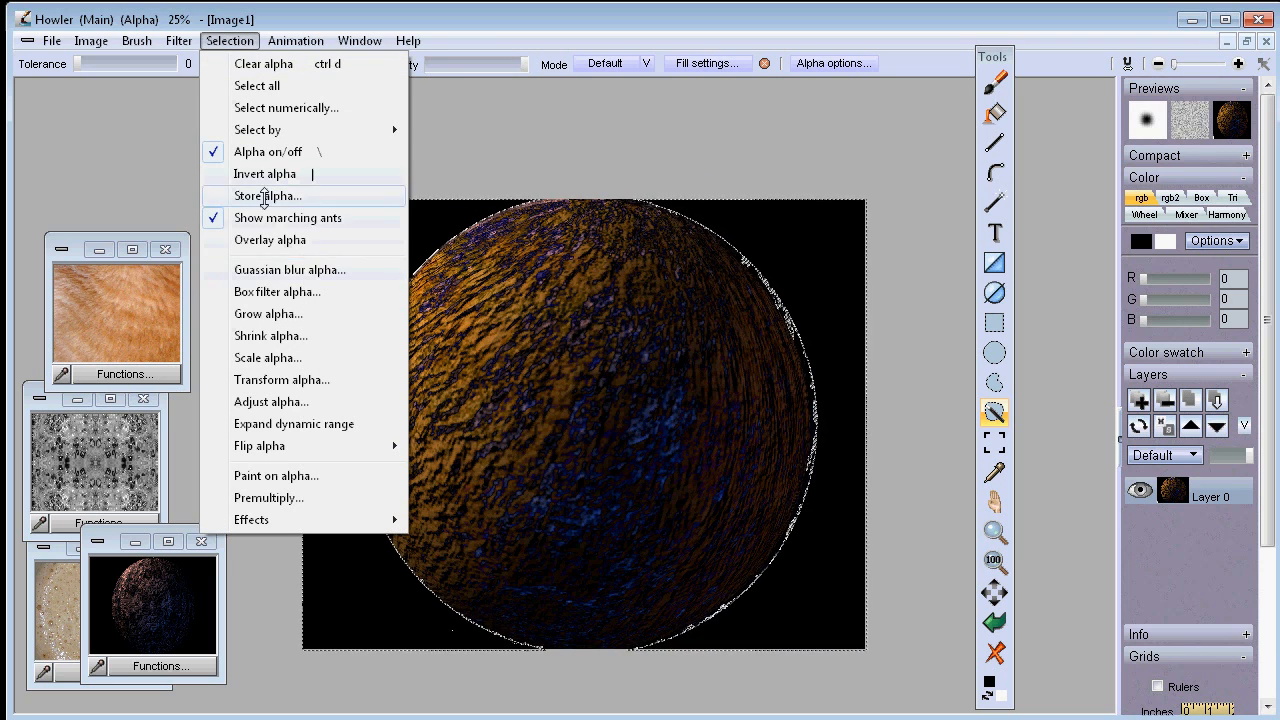
left_click(258, 173)
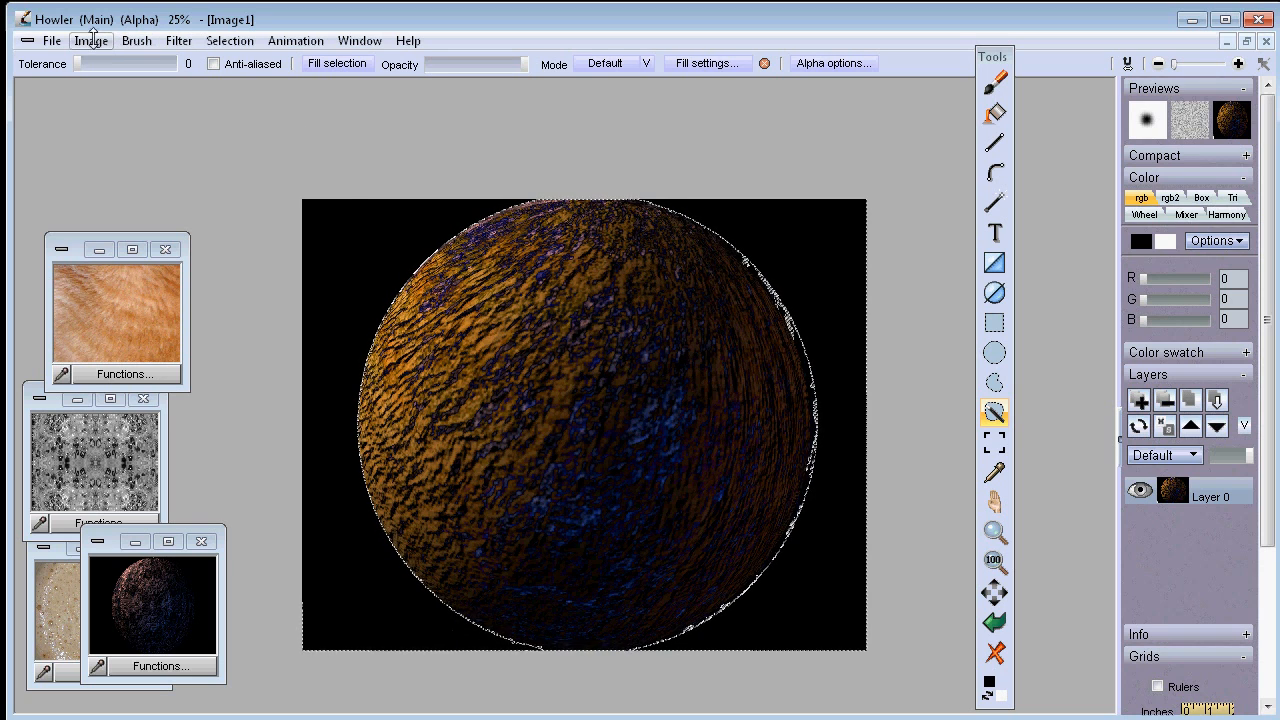
left_click(140, 42)
left_click(160, 64)
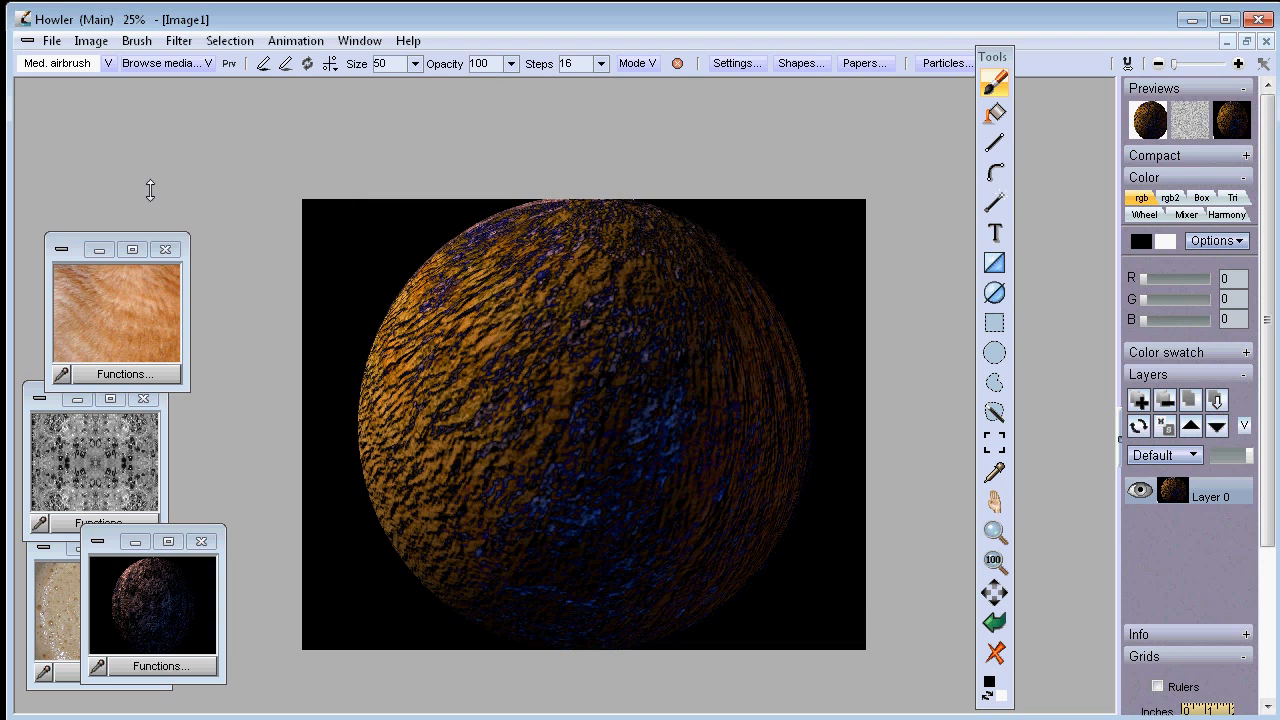
Bring up the brush buffer for storing and managing the planet brush, and place it clear of the image.
left_click(137, 40)
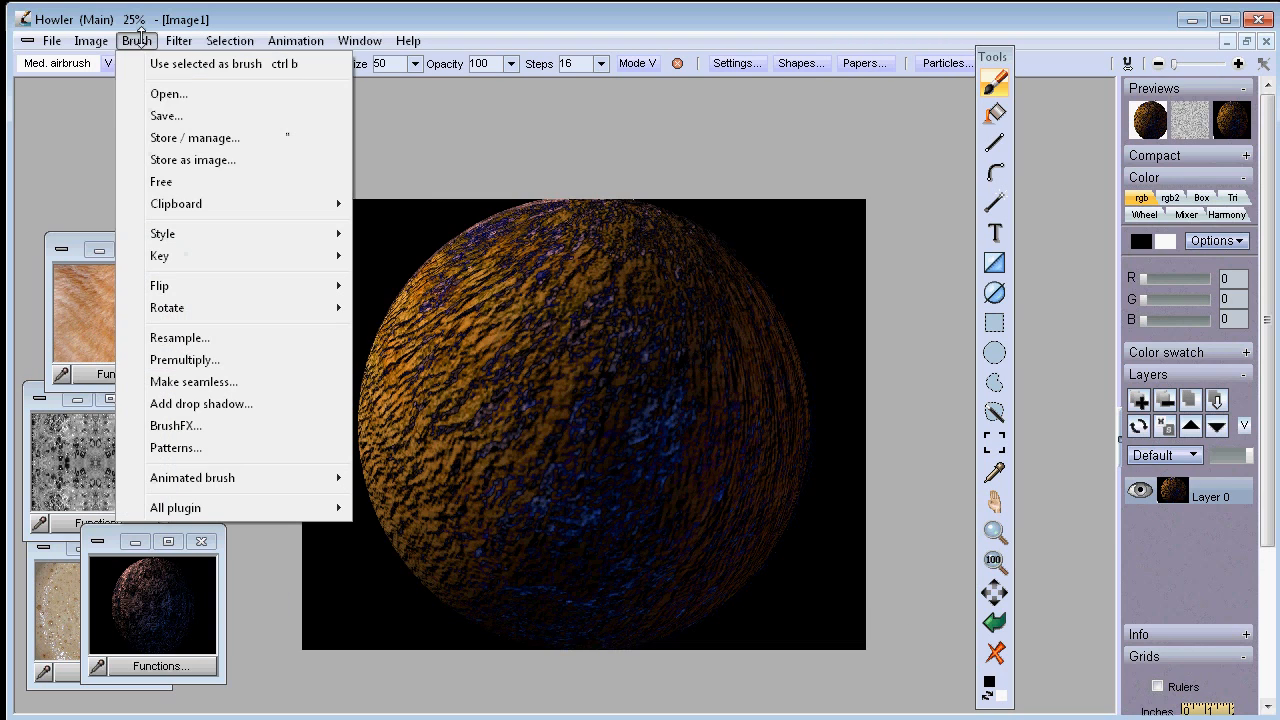
left_click(190, 138)
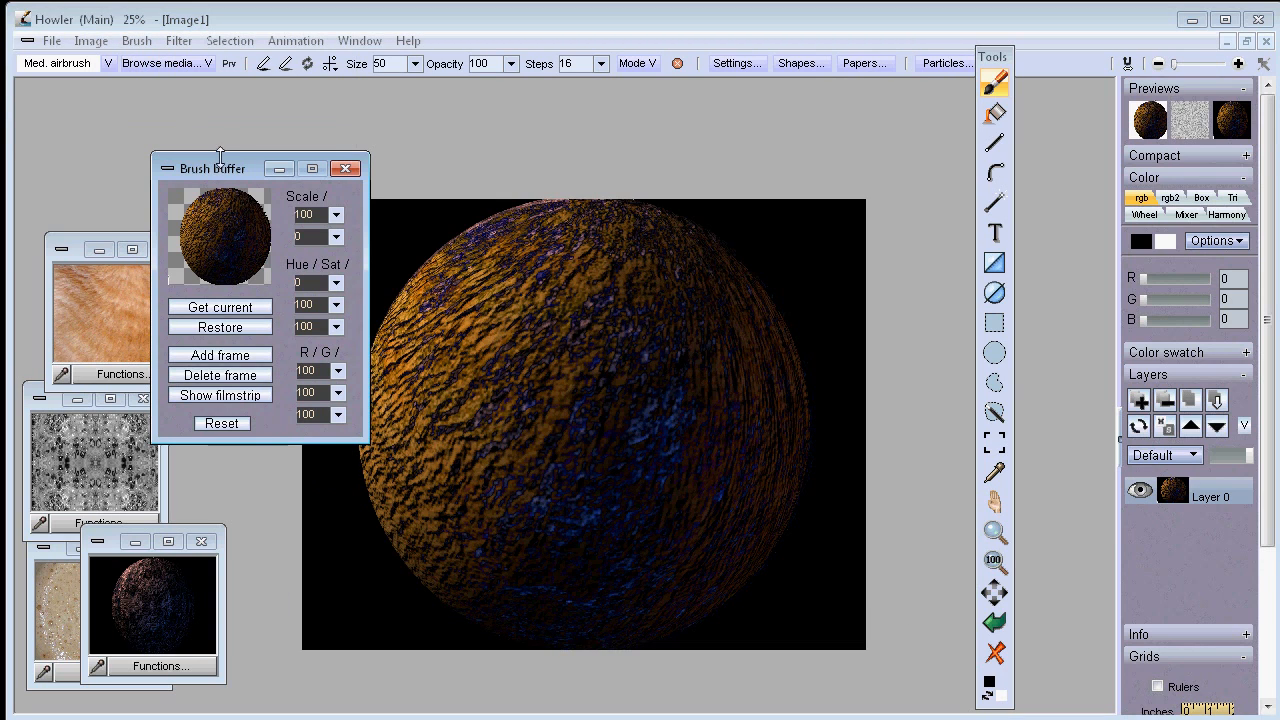
mouse_move(221, 168)
left_mouse_down()
mouse_move(116, 163)
mouse_move(104, 149)
left_mouse_up()
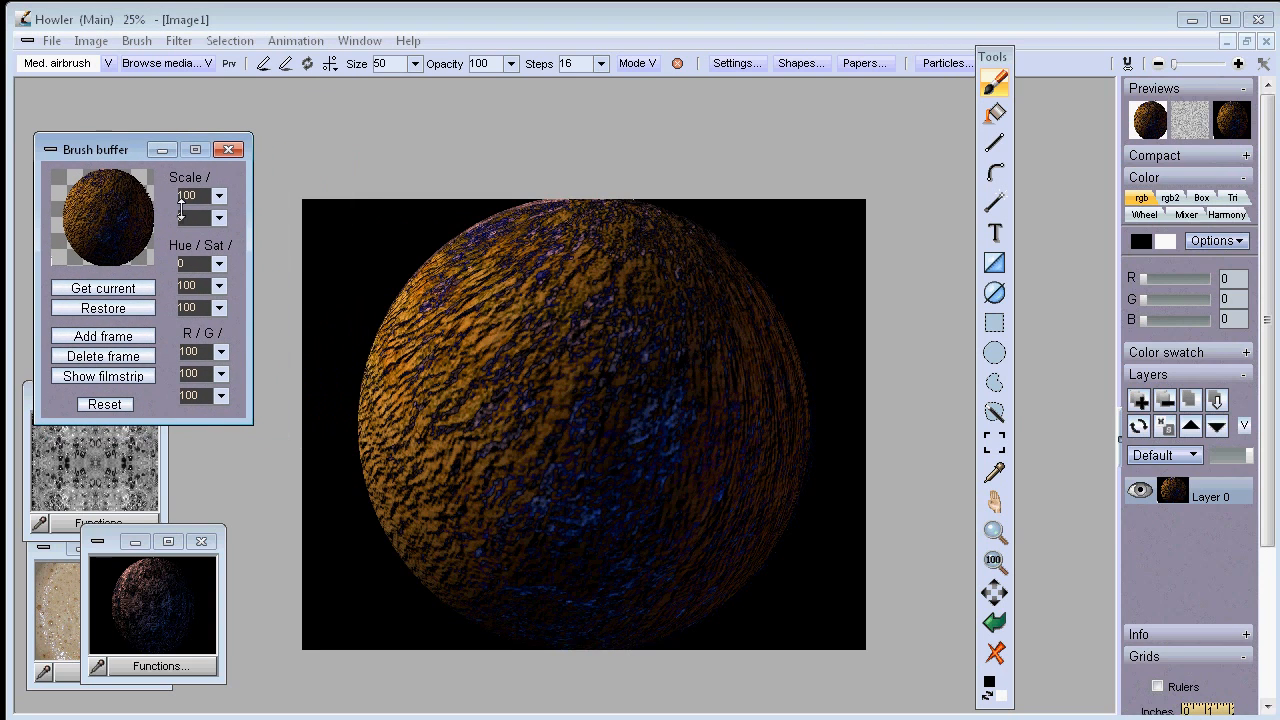
Create a new 1280 x 768 image, discarding the current one, and clear it to the black primary color.
left_click(50, 41)
left_click(45, 63)
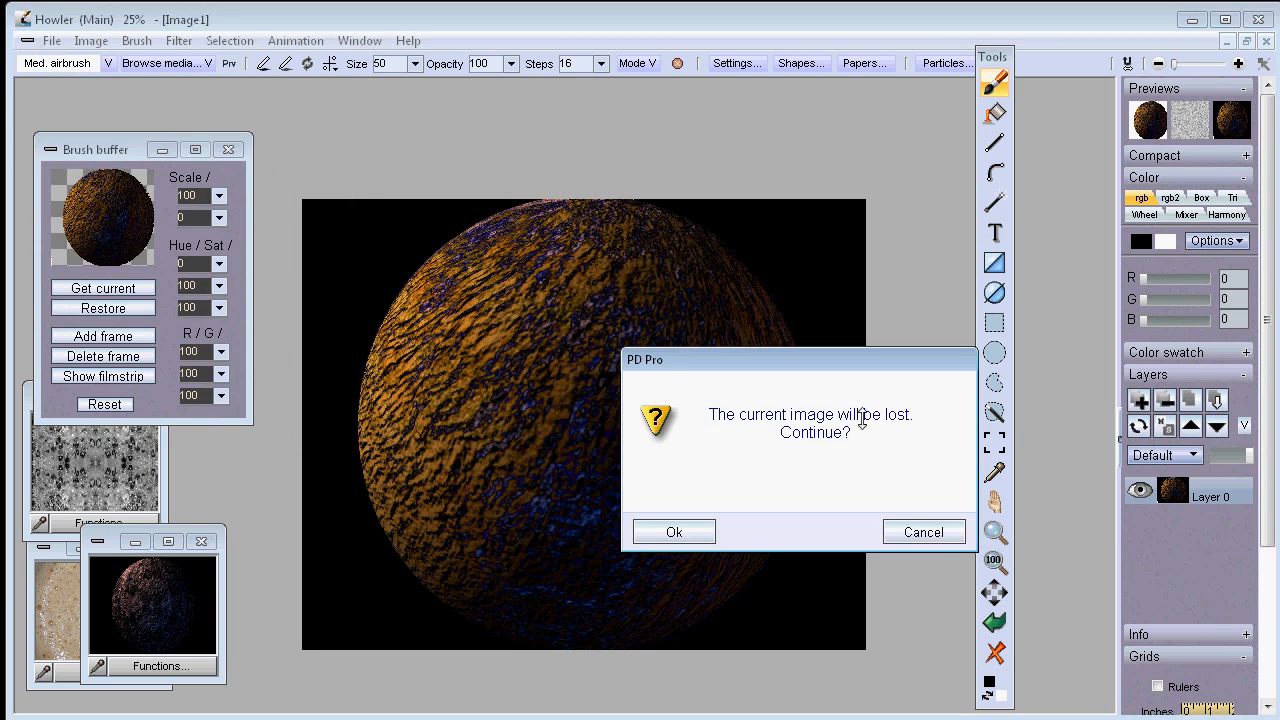
left_click(677, 531)
left_click(838, 590)
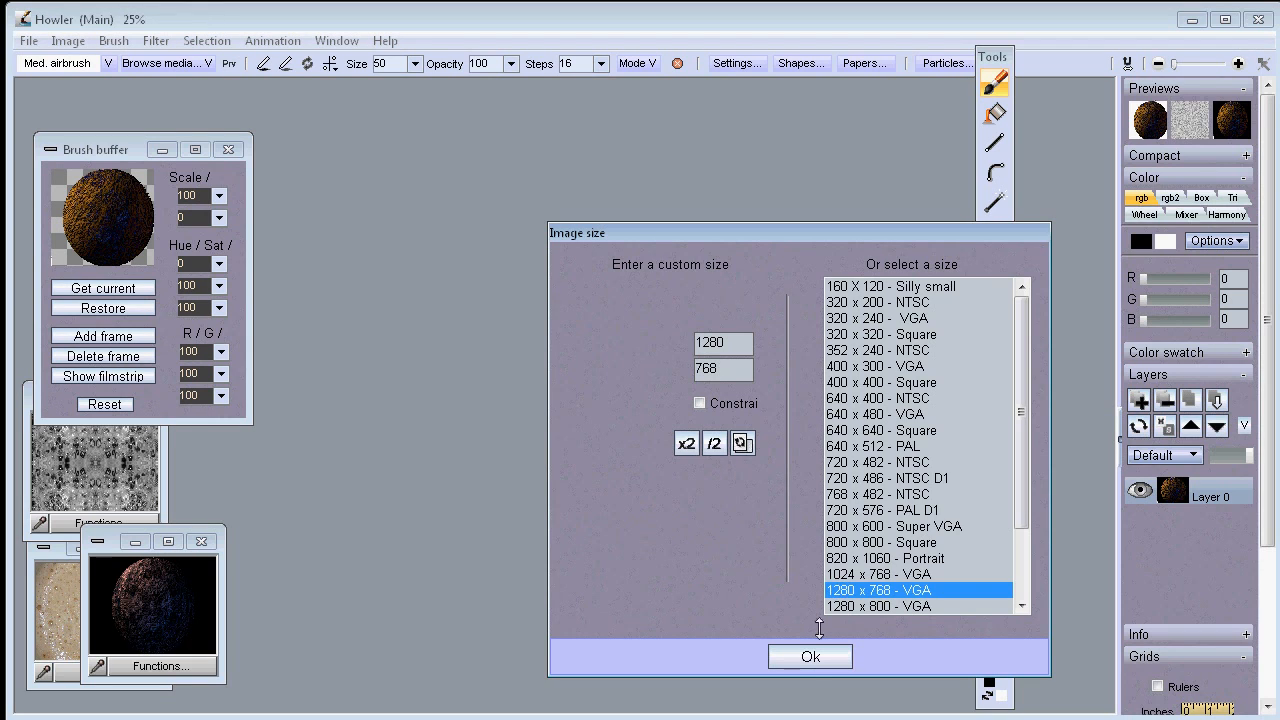
left_click(810, 657)
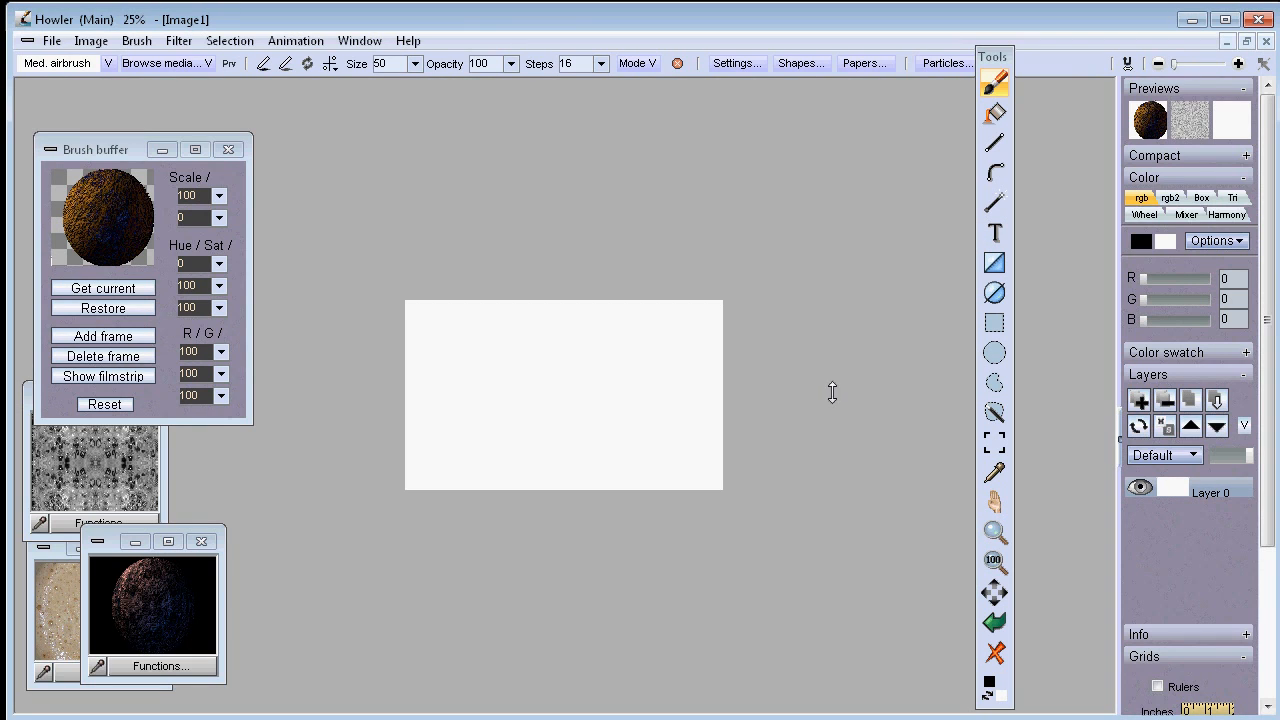
left_click(996, 655)
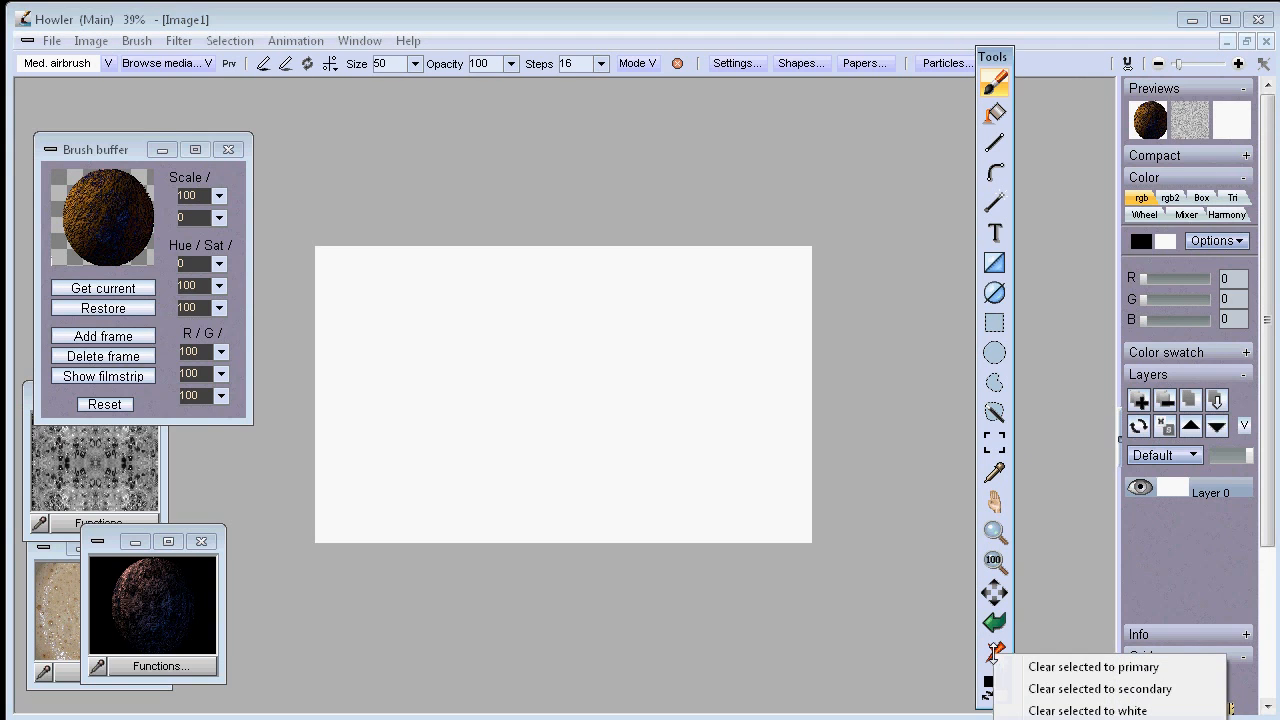
left_click(1068, 661)
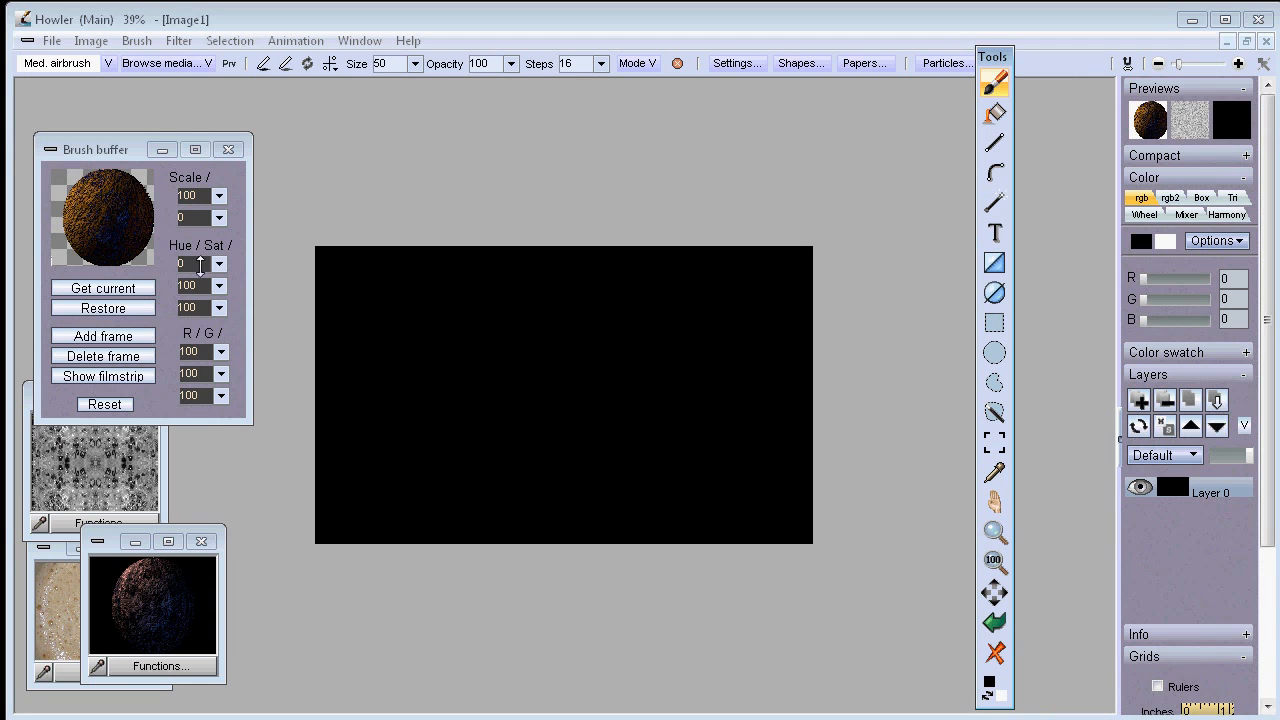
Load the stored planet brush, turn on its preview over the black canvas, and clear the alpha selection.
left_click(95, 205)
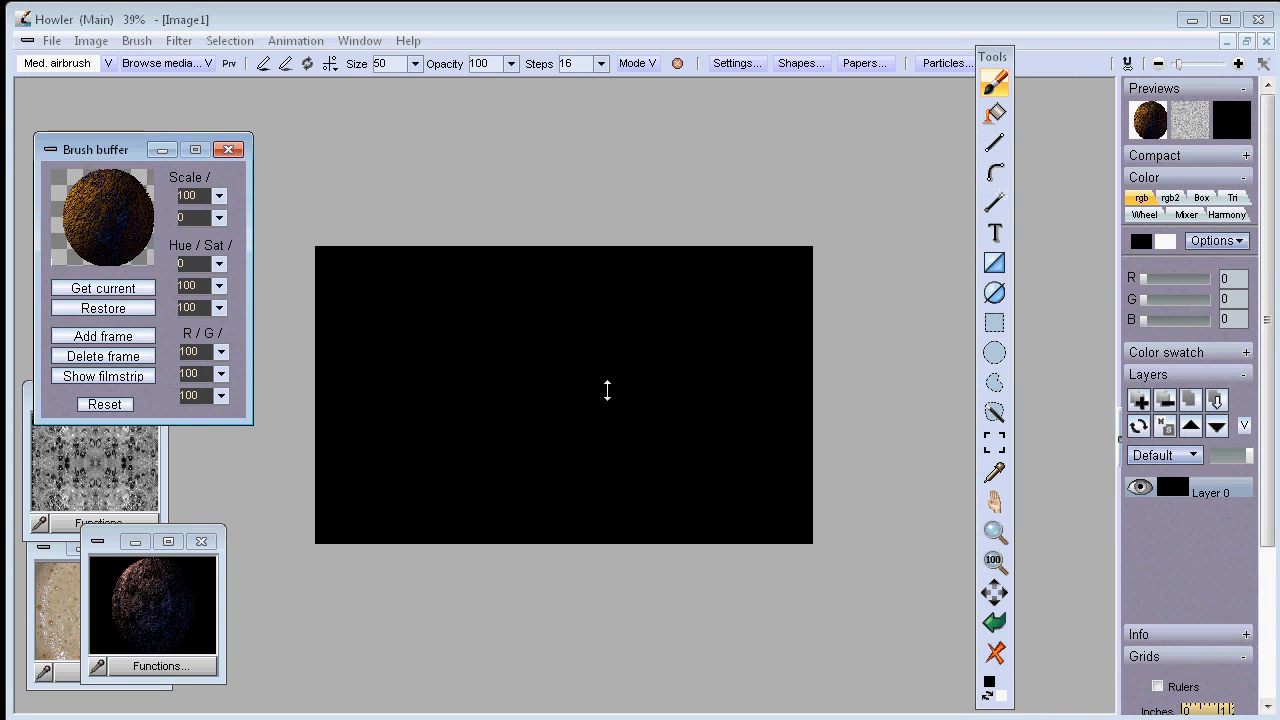
left_click(229, 63)
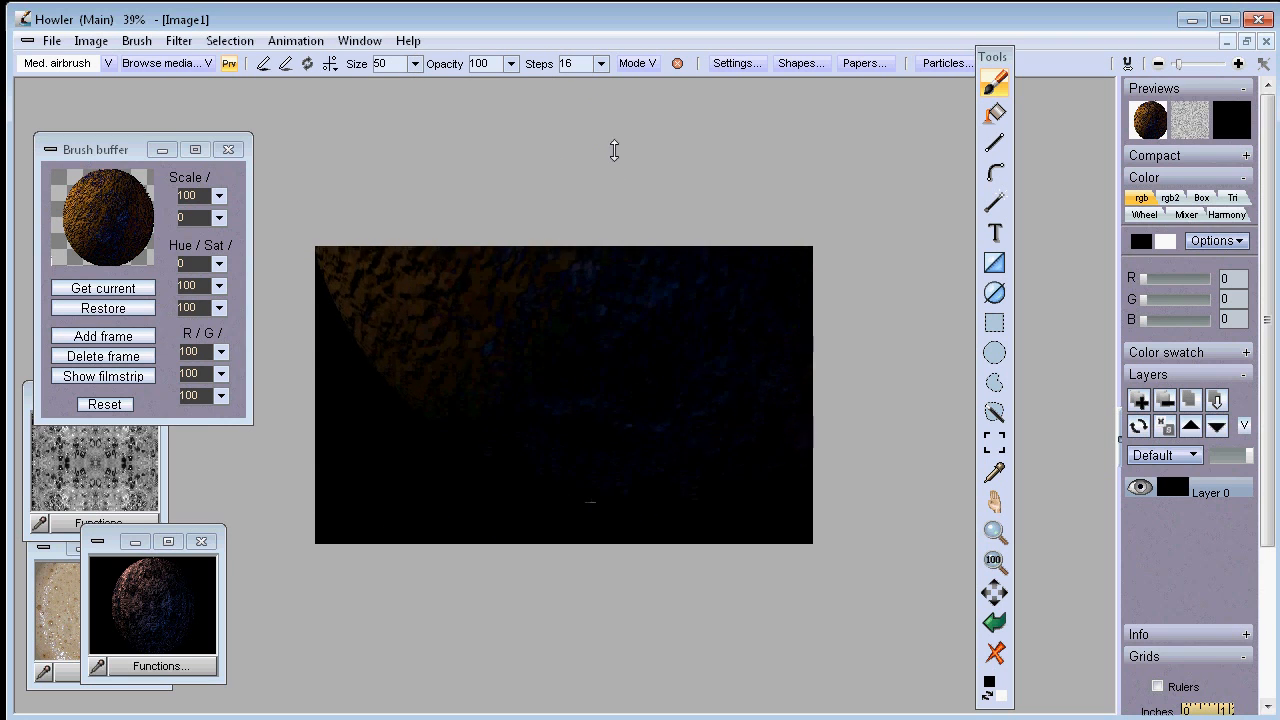
left_click(229, 40)
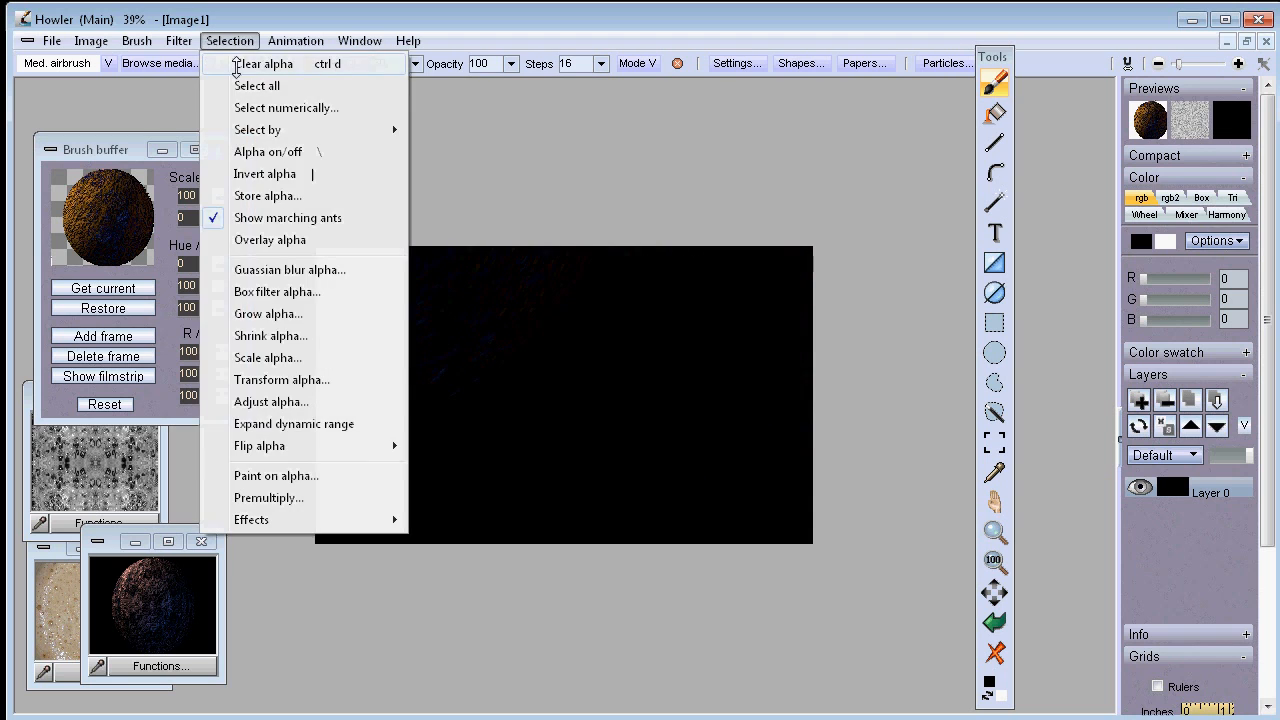
left_click(237, 64)
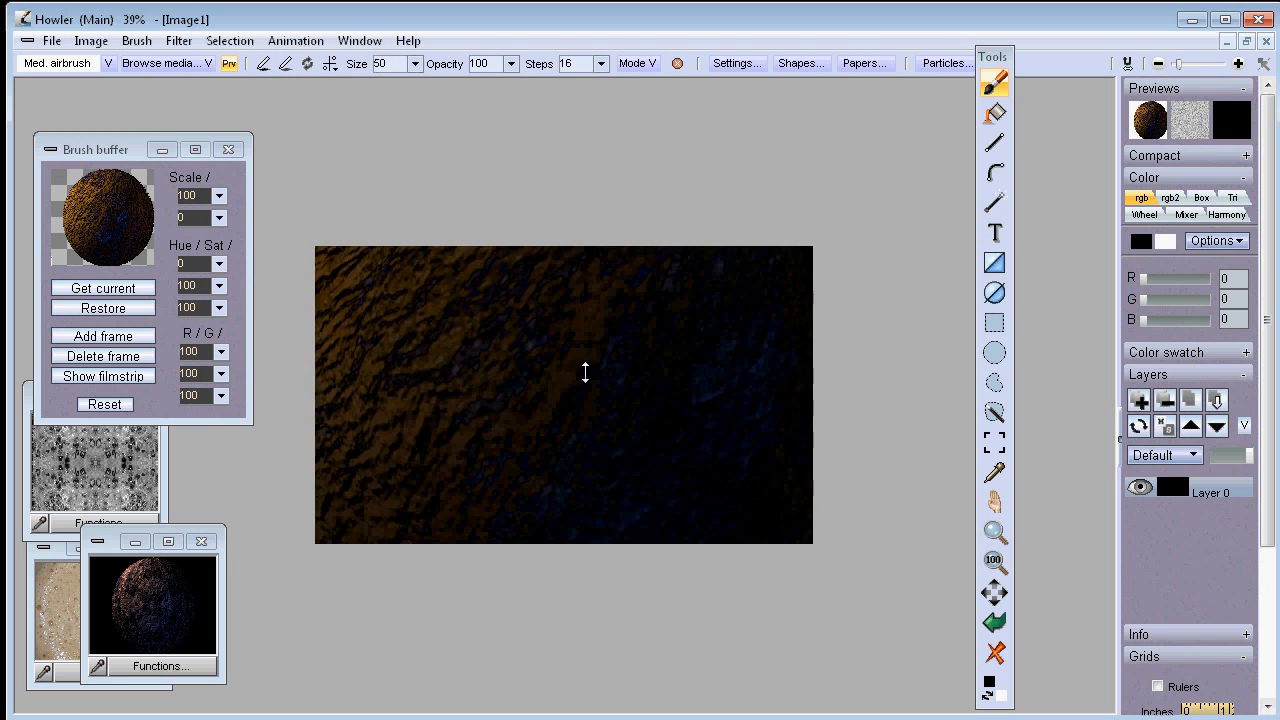
Set the brush opacity to 255, reduce the planet brush to scale 21, and stamp it in the canvas's right half.
left_click(511, 63)
left_click_drag(499, 87, 530, 88)
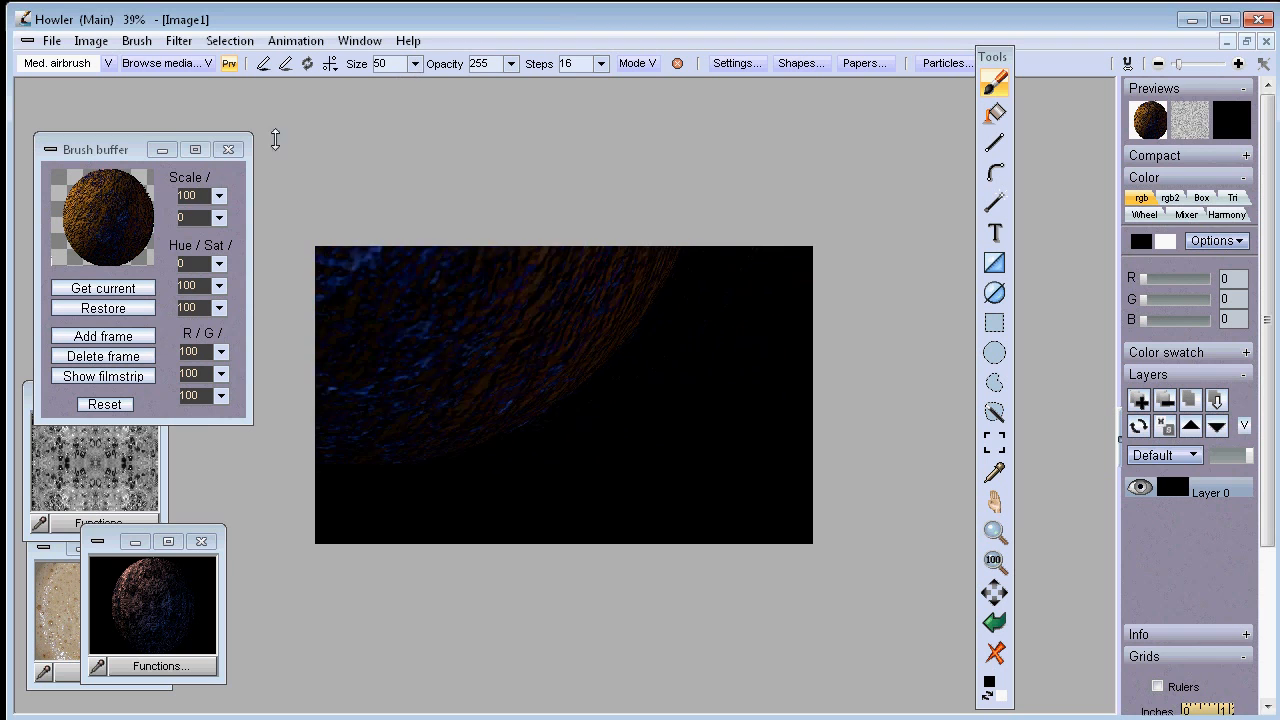
left_click(218, 196)
left_click_drag(161, 221, 138, 221)
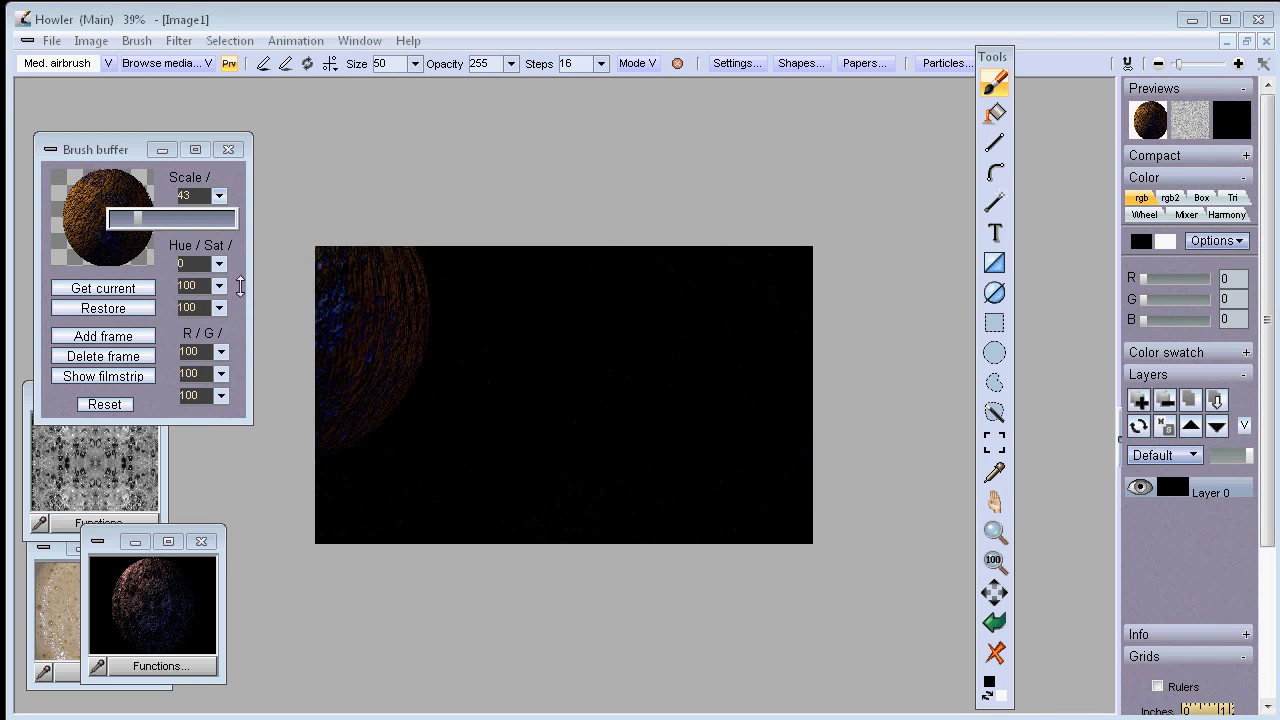
left_click_drag(134, 219, 119, 221)
left_click(691, 424)
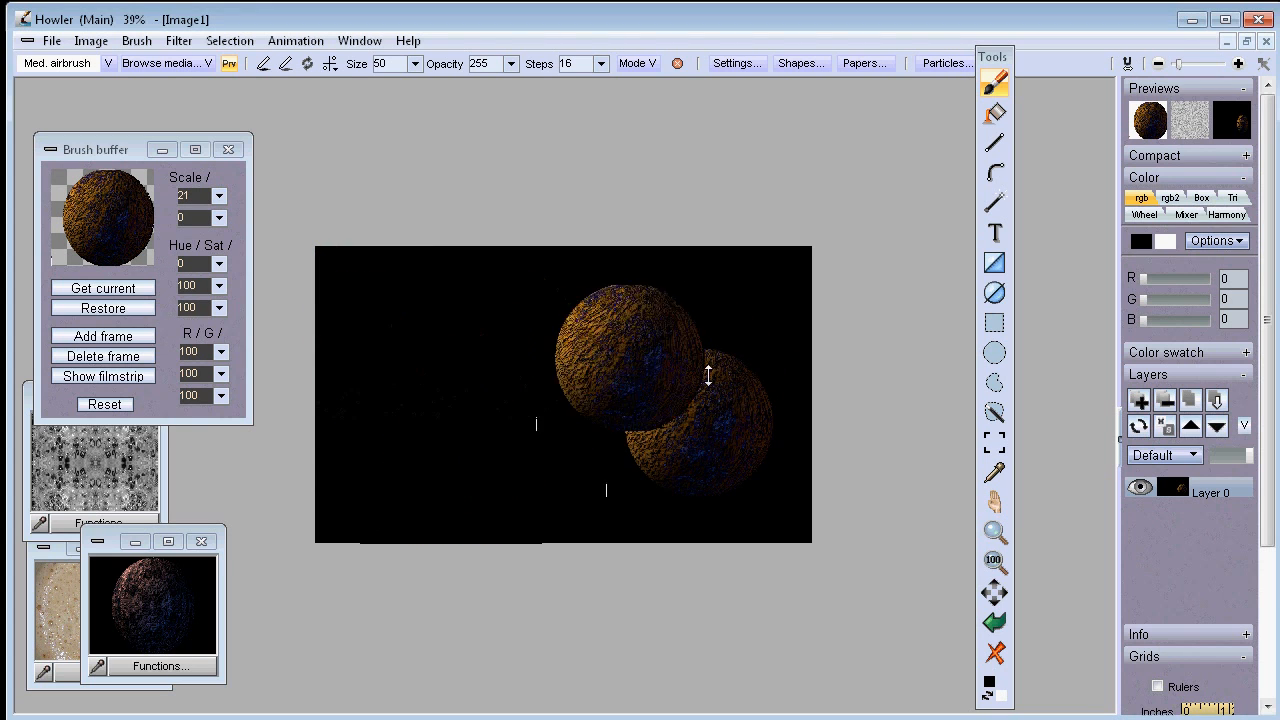
Enlarge the planet brush to scale 80 and stamp a large planet running off the canvas's right side.
left_click(219, 197)
left_click_drag(146, 222, 171, 222)
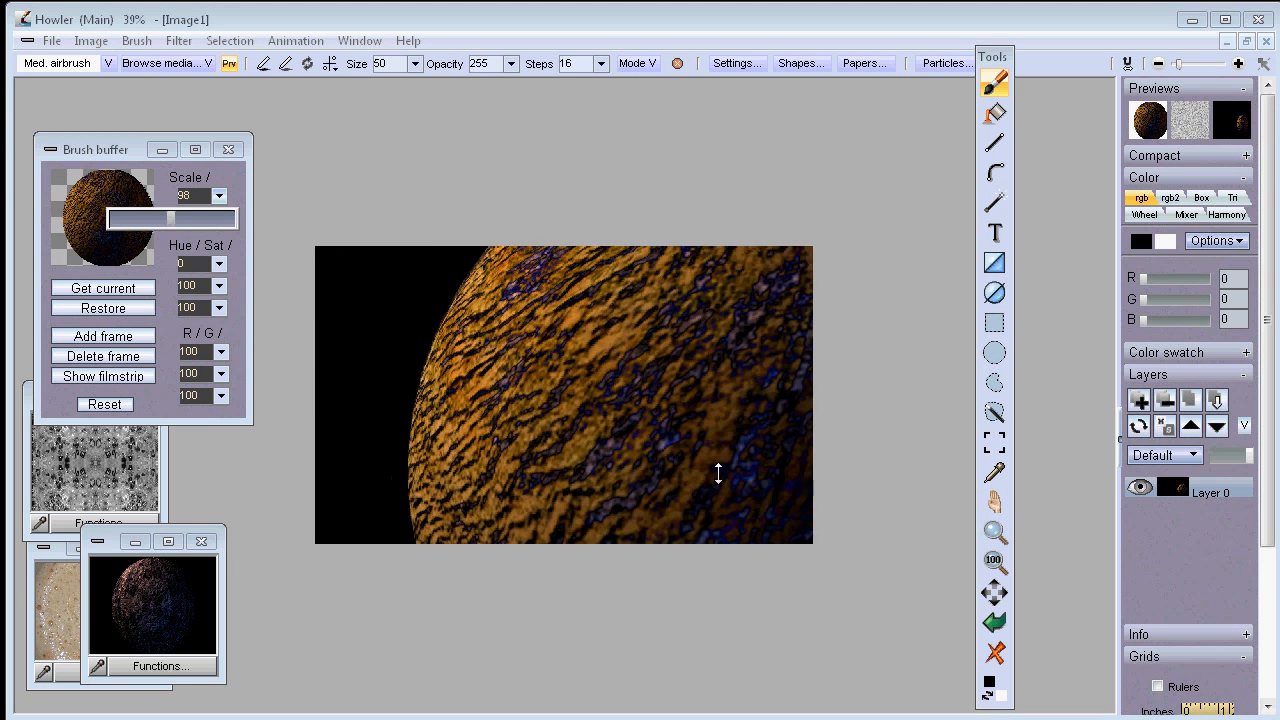
left_click_drag(171, 223, 155, 226)
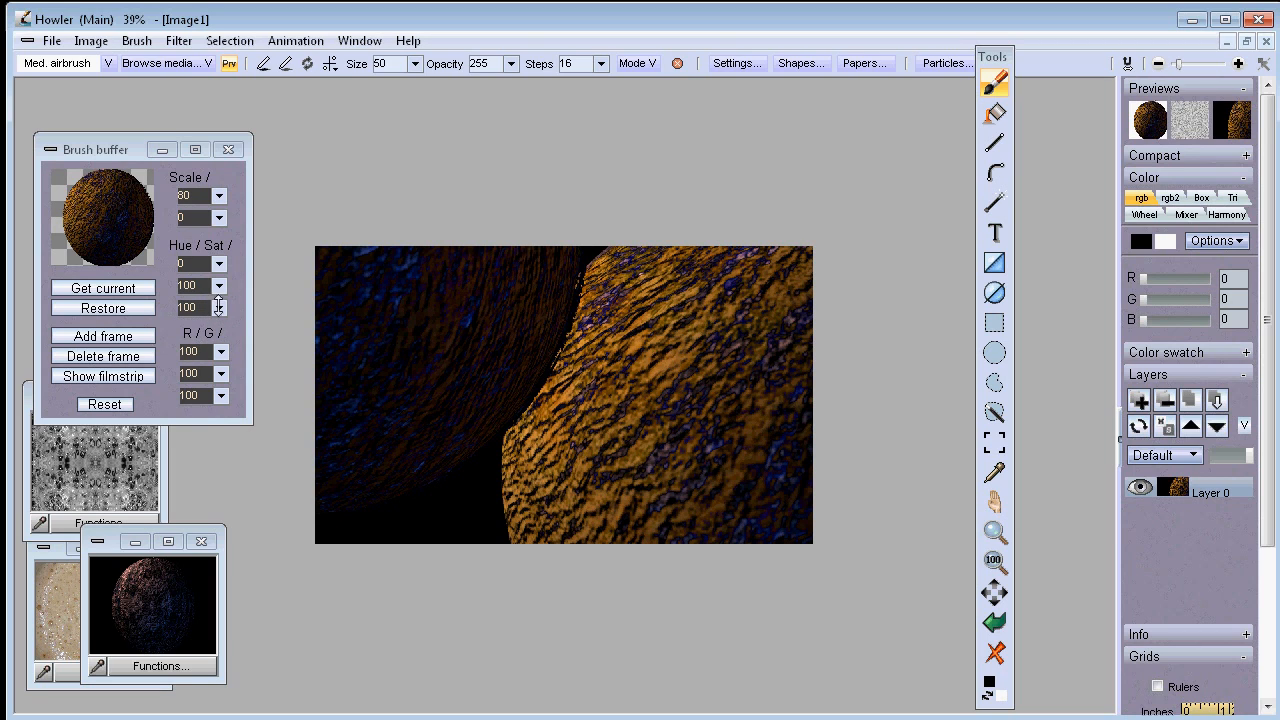
Set the planet brush's saturation to 19, its rotation to 89 and its scale to 33.
mouse_move(214, 286)
left_mouse_down()
mouse_move(207, 309)
mouse_move(128, 310)
left_mouse_up()
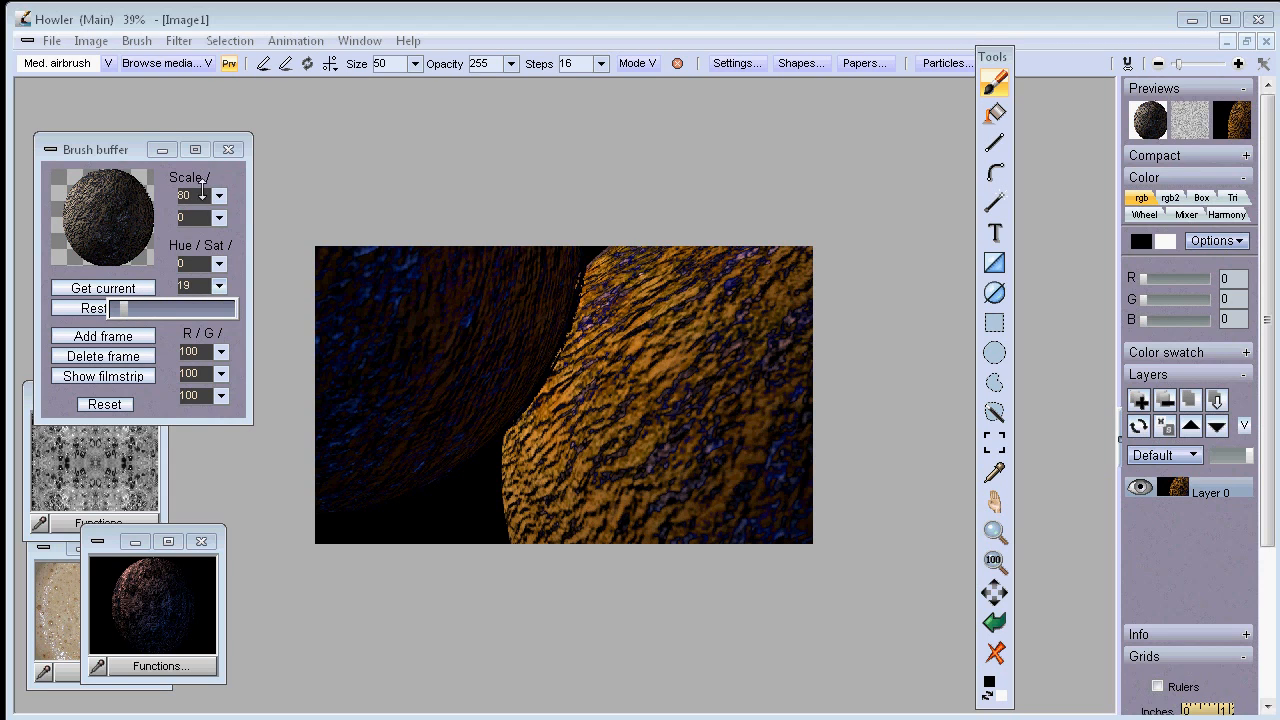
left_click(223, 219)
left_click_drag(204, 237, 205, 243)
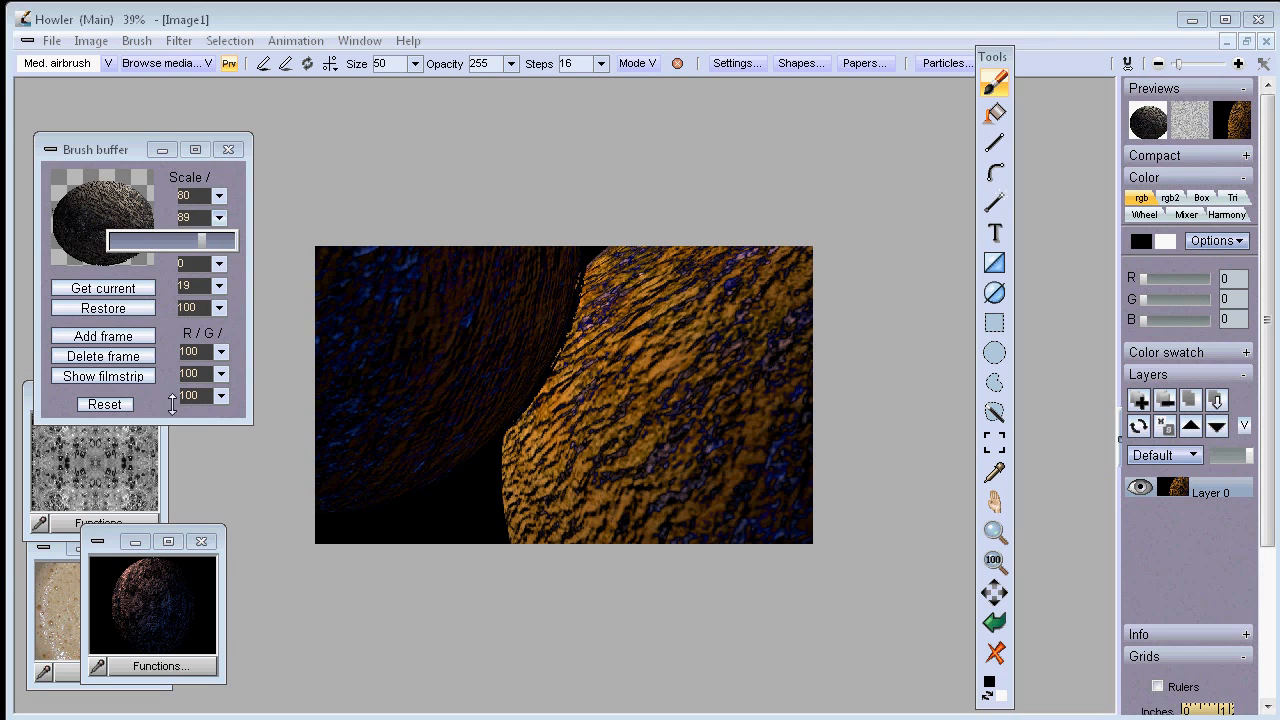
left_click(218, 196)
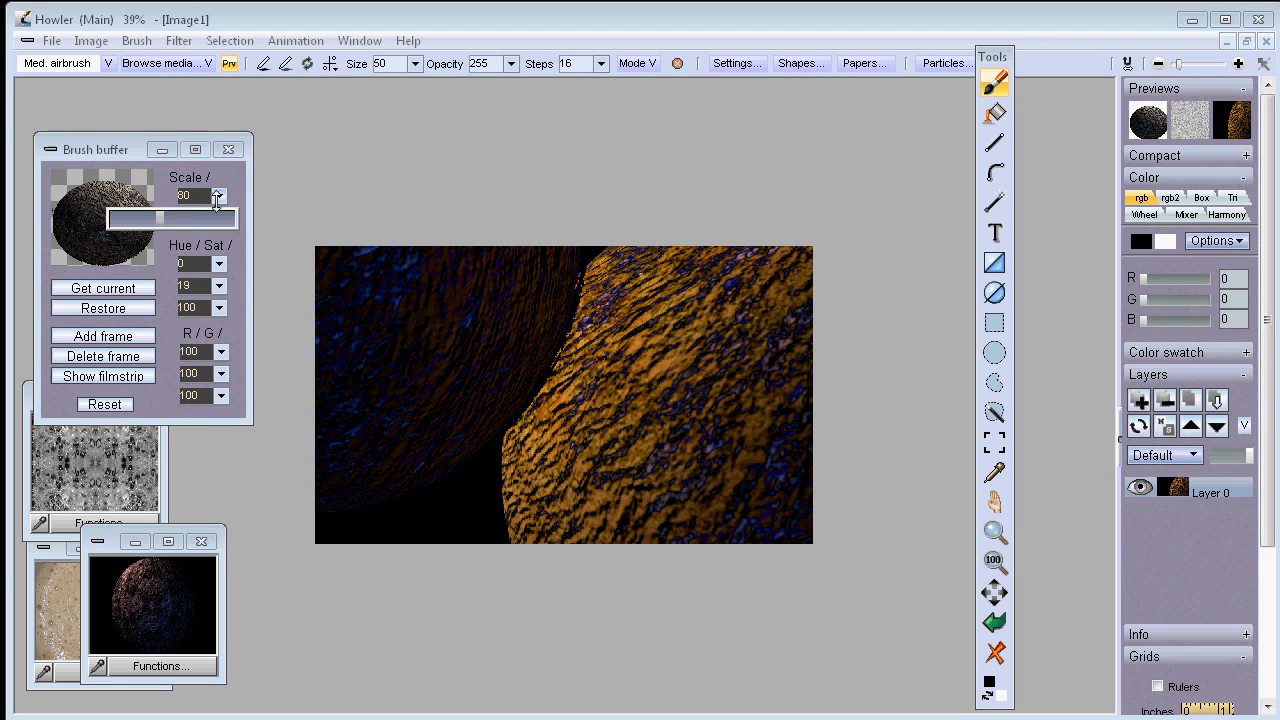
left_click_drag(143, 222, 133, 220)
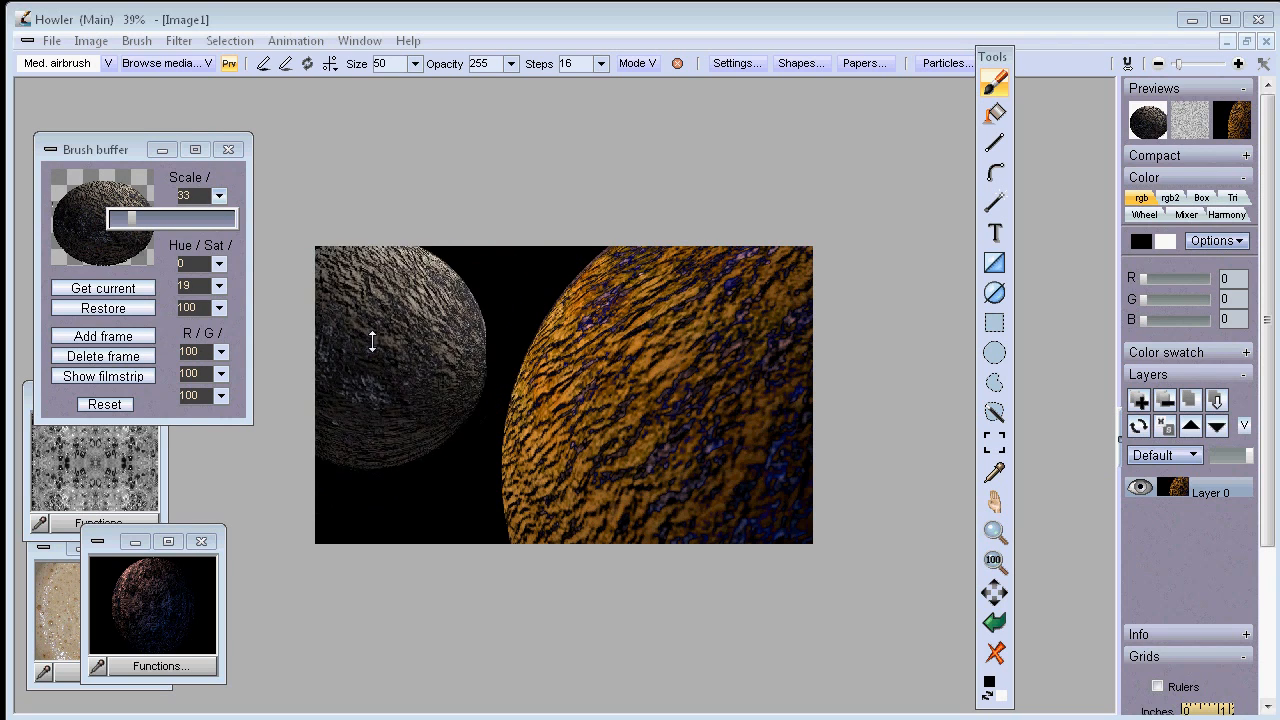
Darken the planet brush to a brightness of 60 and reduce its scale to 20.
left_click(221, 307)
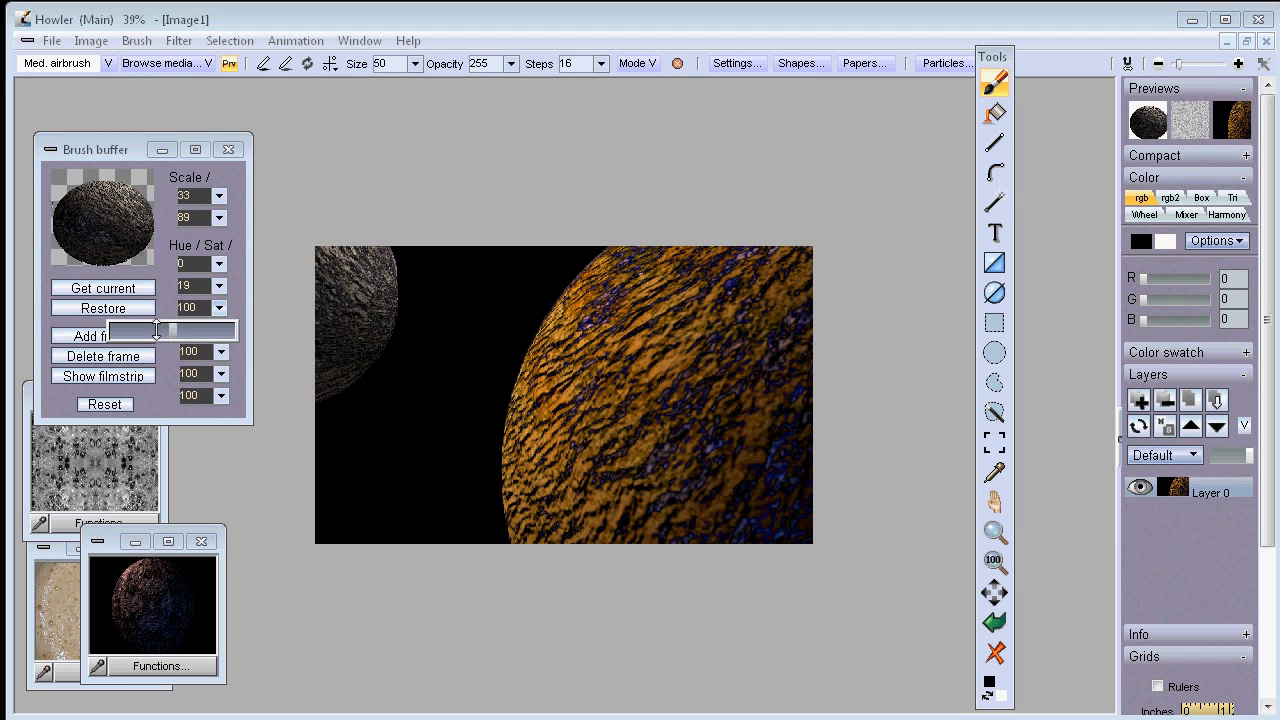
left_click_drag(165, 328, 150, 330)
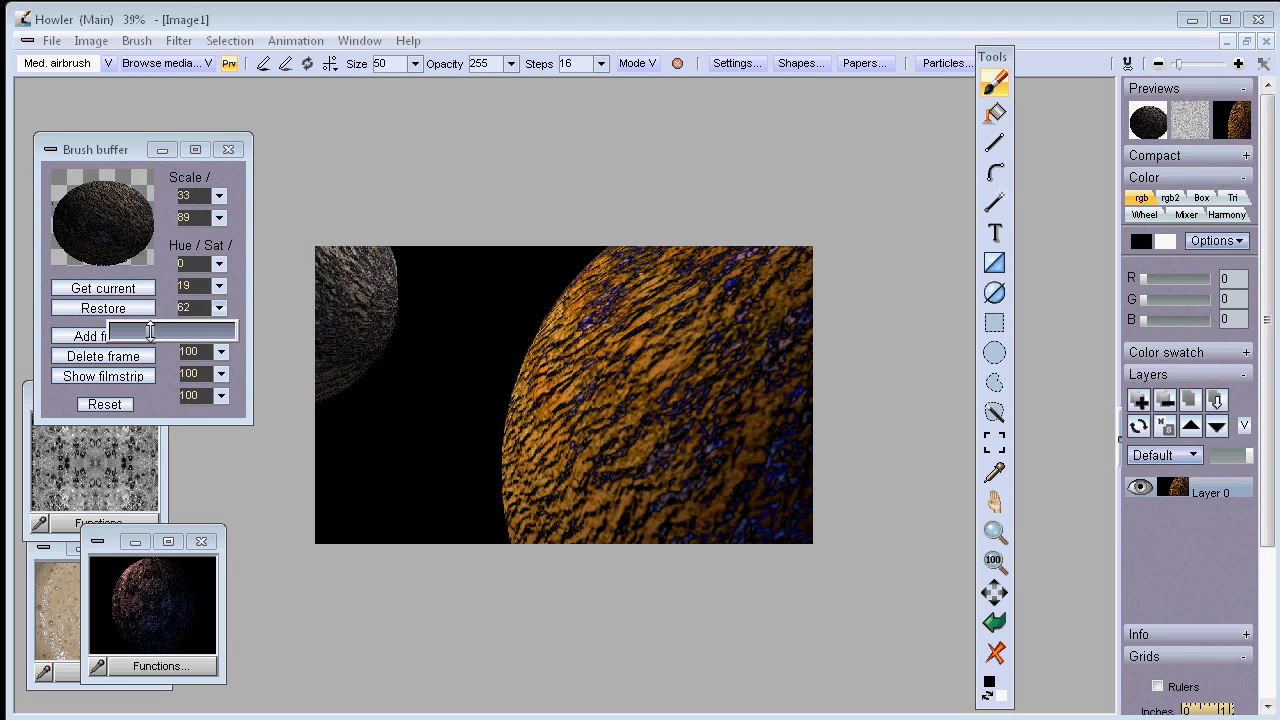
left_click(219, 195)
left_click_drag(159, 220, 123, 220)
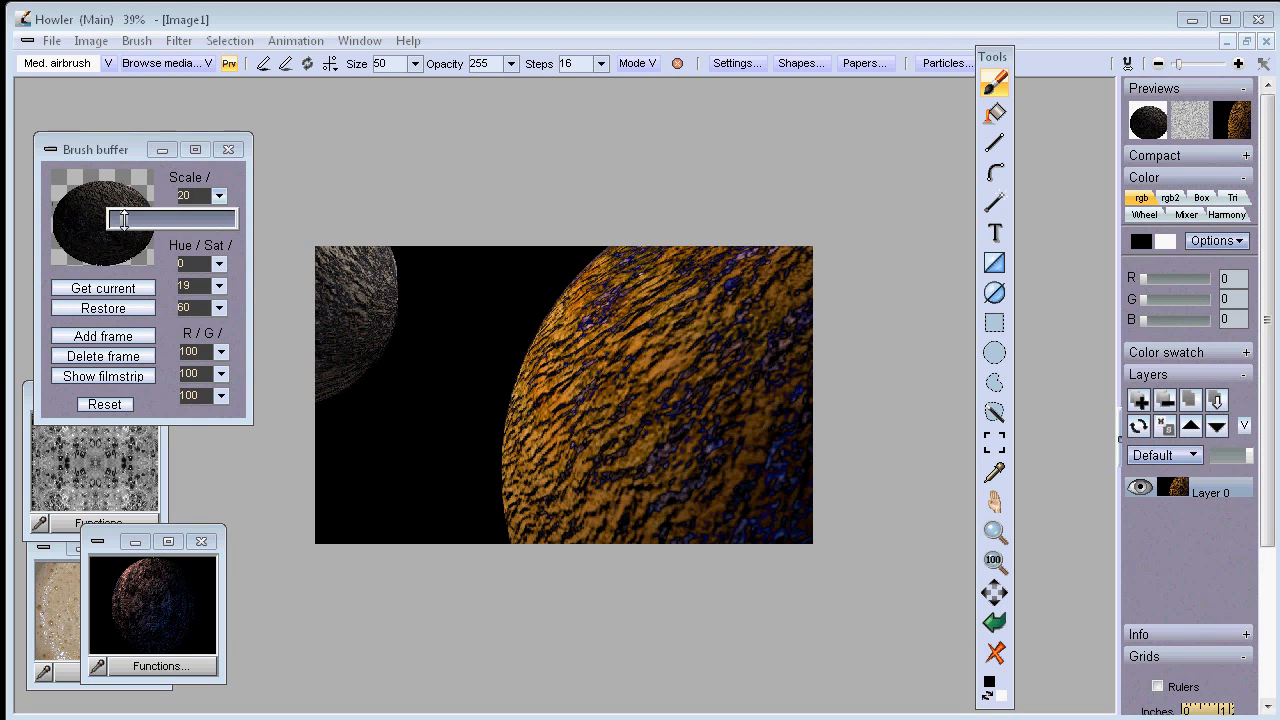
Stamp the small dark planet at the canvas's upper left, undo it, and stamp it lower at the left edge.
left_click(353, 300)
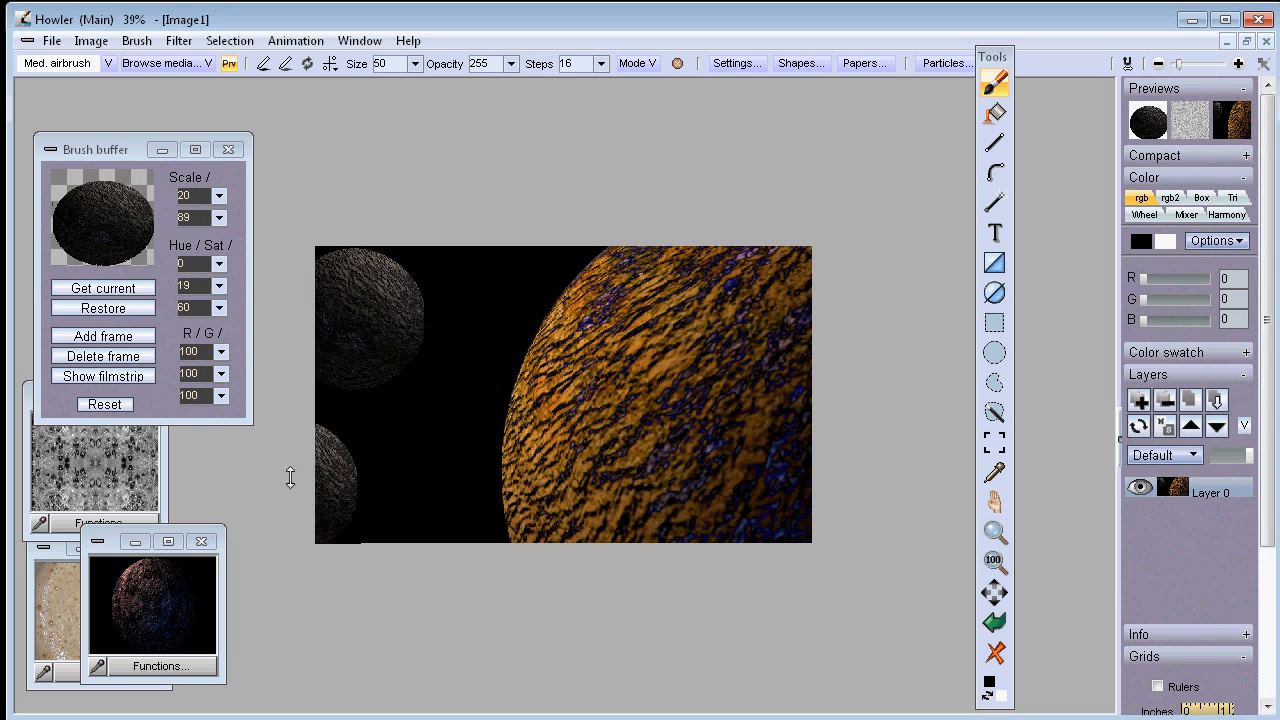
key("ctrl+z")
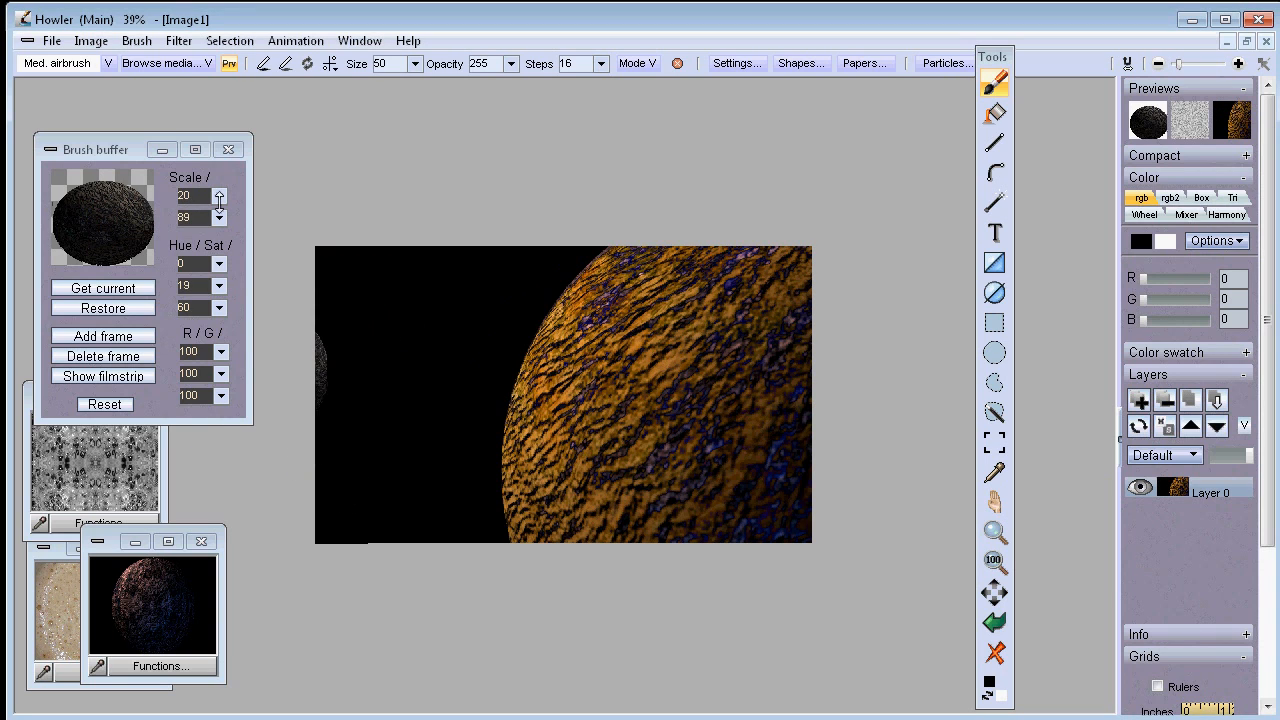
left_click(348, 436)
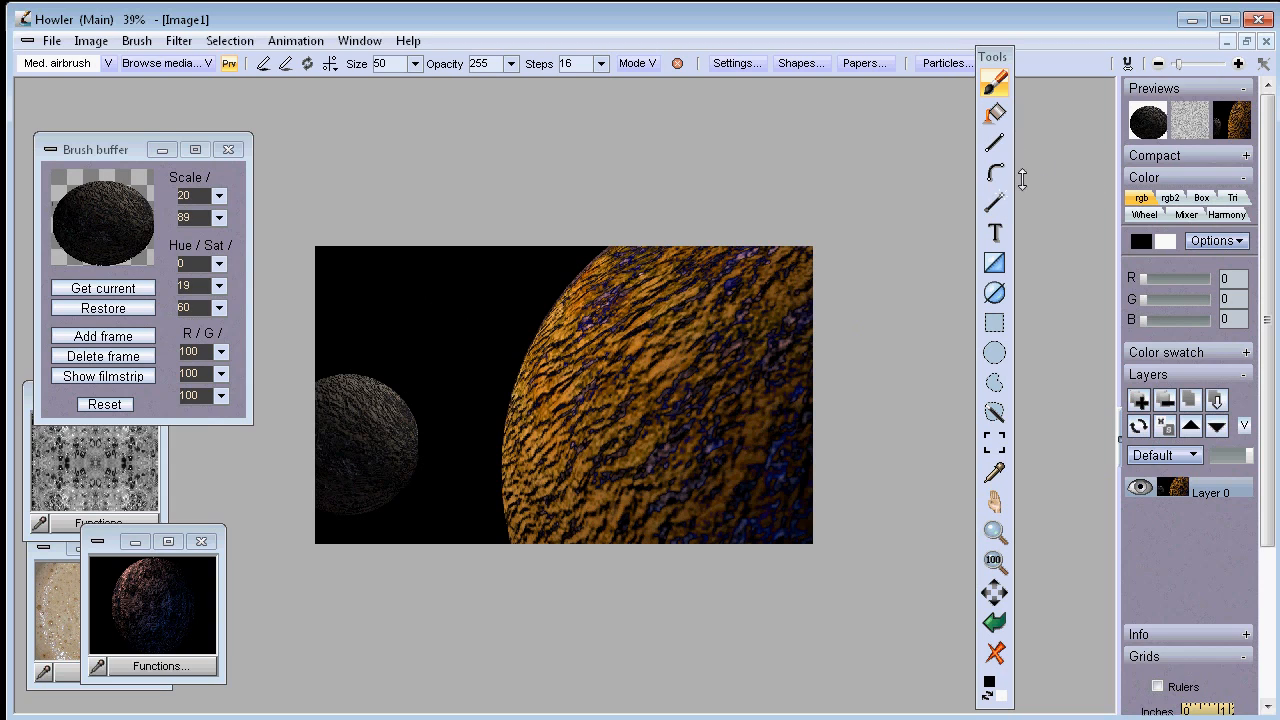
Close the brush buffer and all the leftover stored-image windows.
left_click(228, 149)
left_click(165, 249)
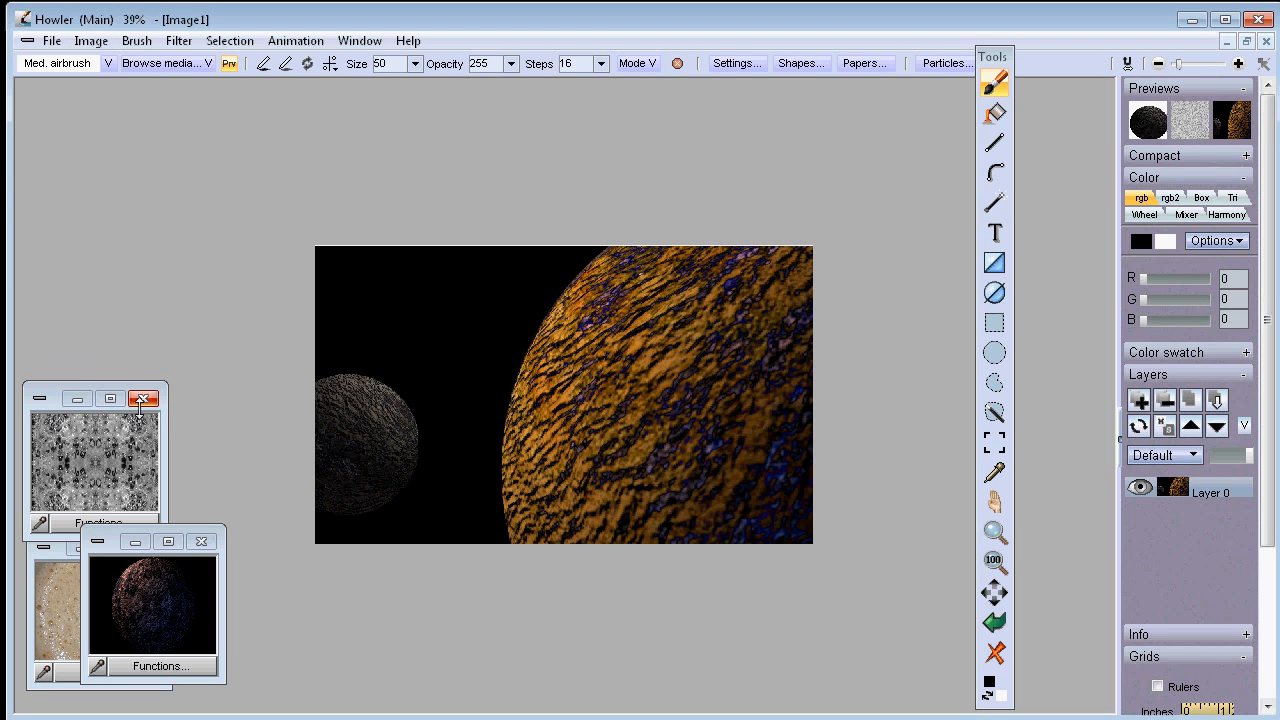
left_click(143, 398)
left_click(201, 542)
left_click(152, 546)
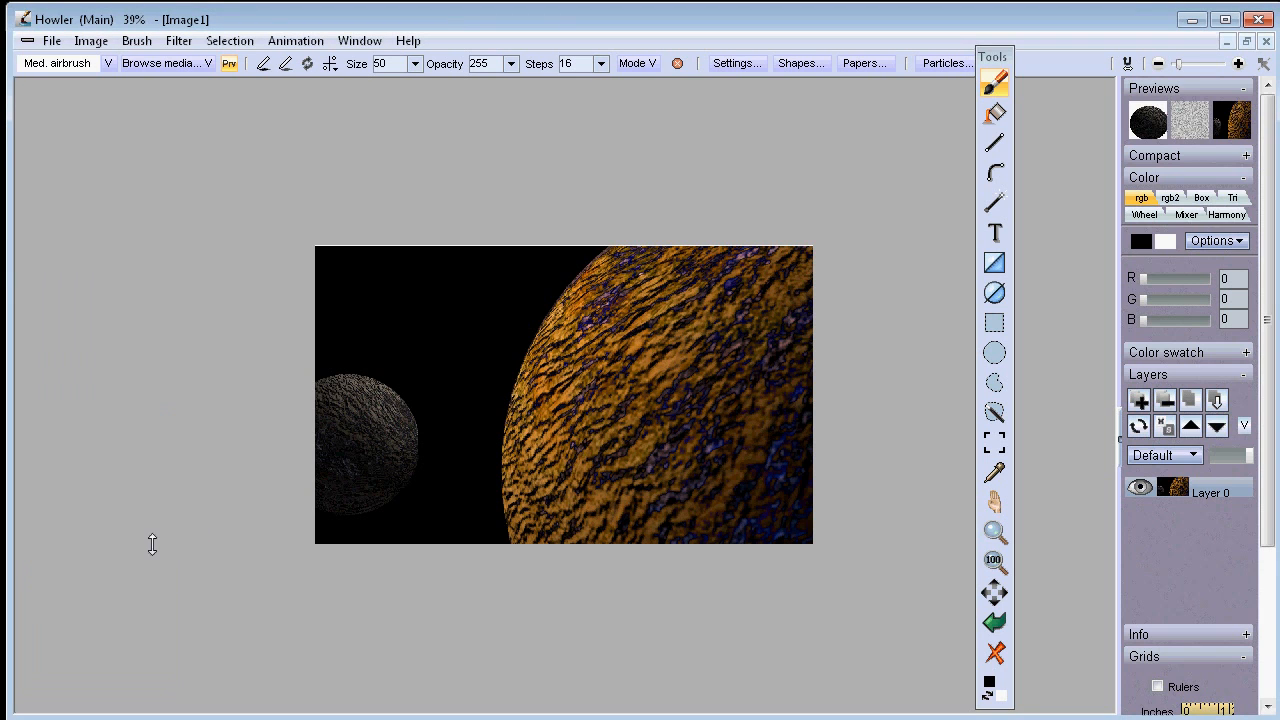
Choose the lens flare tool and arrange its options and the image so that the two barely overlap.
scroll(977, 596, "up", 2)
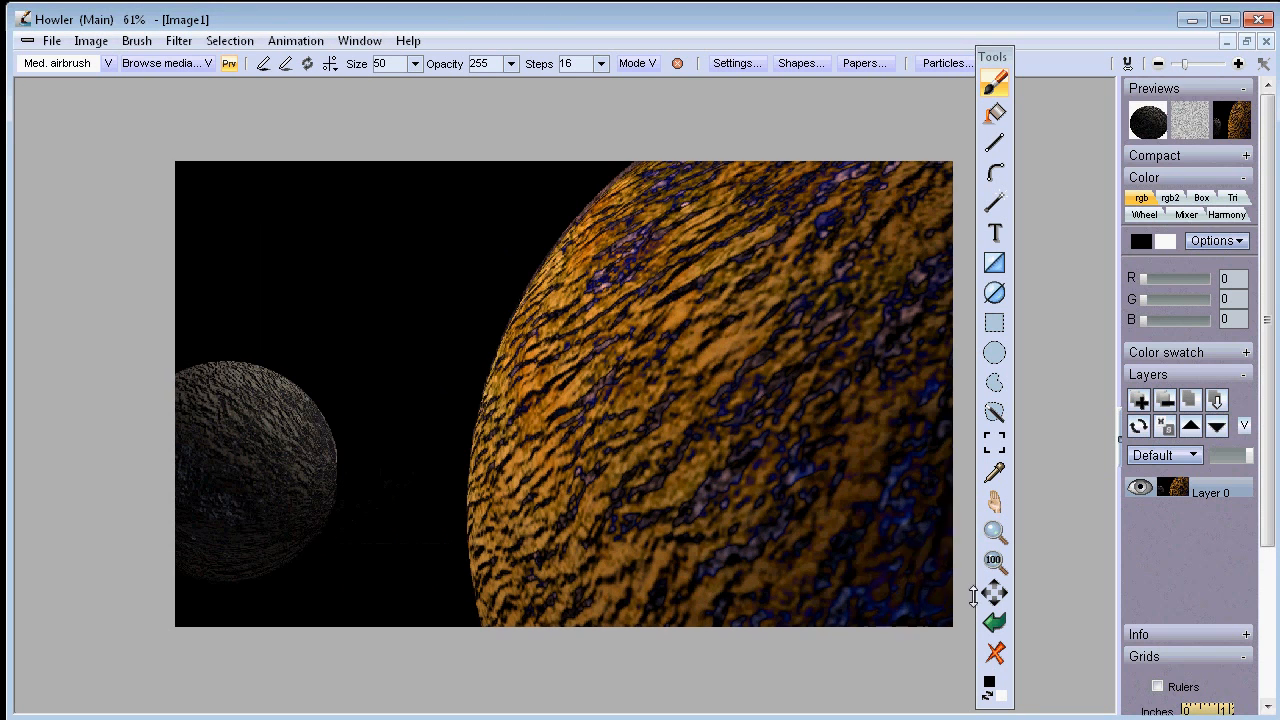
scroll(1040, 374, "down", 1)
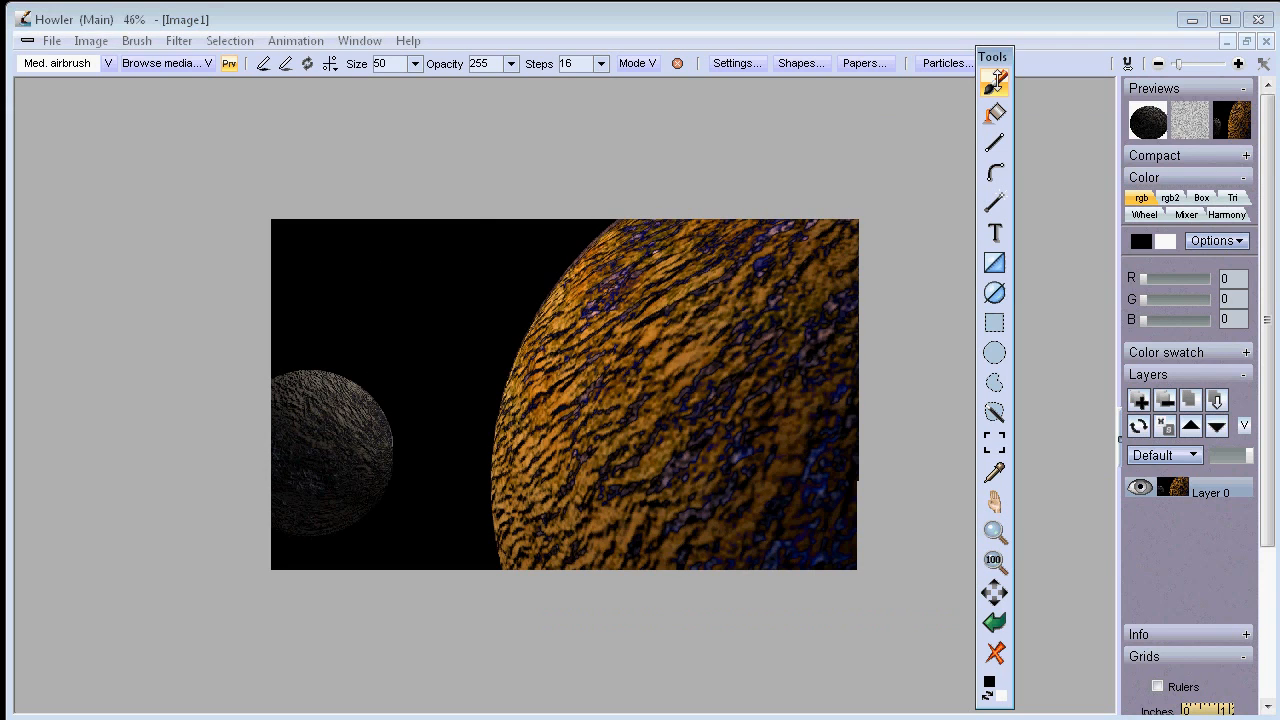
left_click(997, 80)
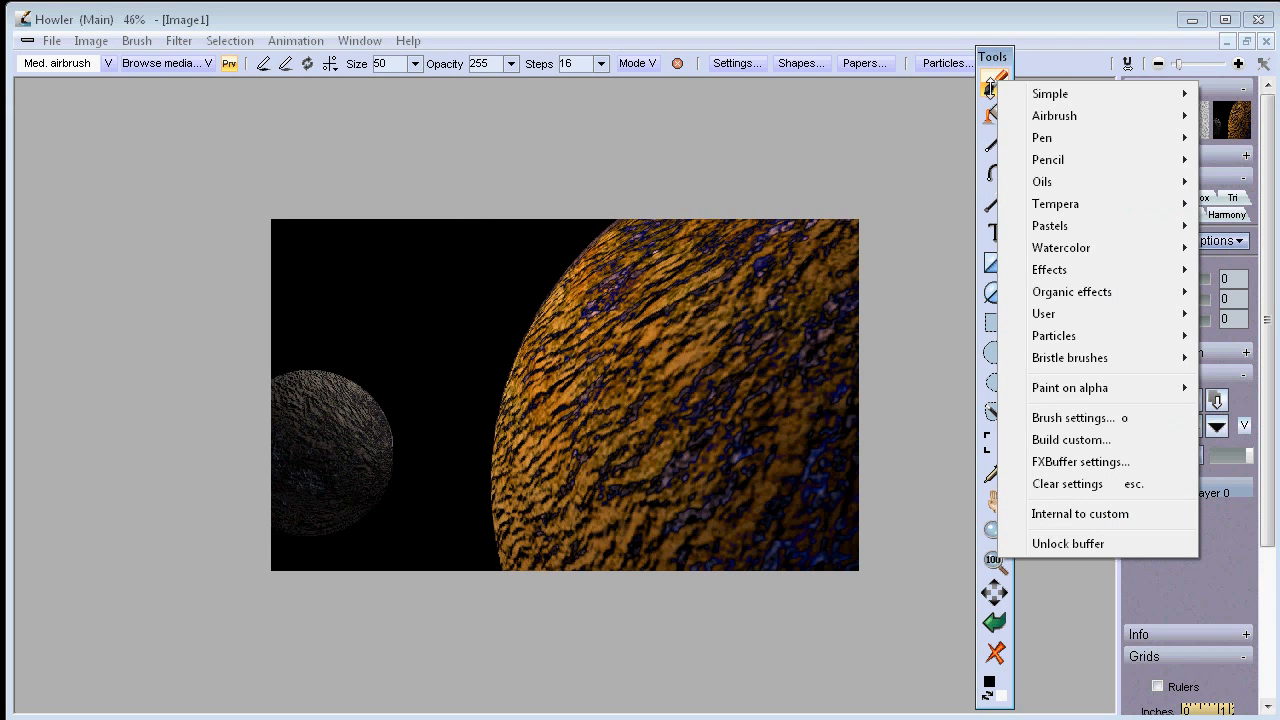
left_click(47, 63)
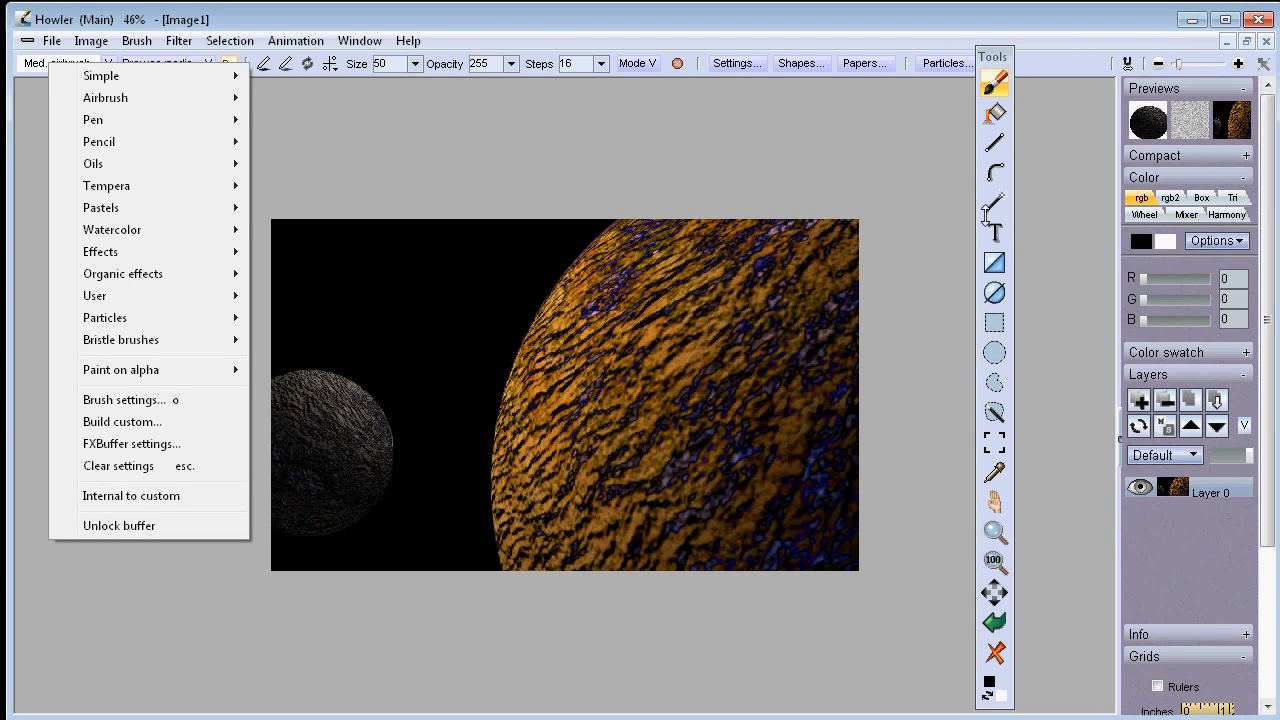
left_click(1000, 207)
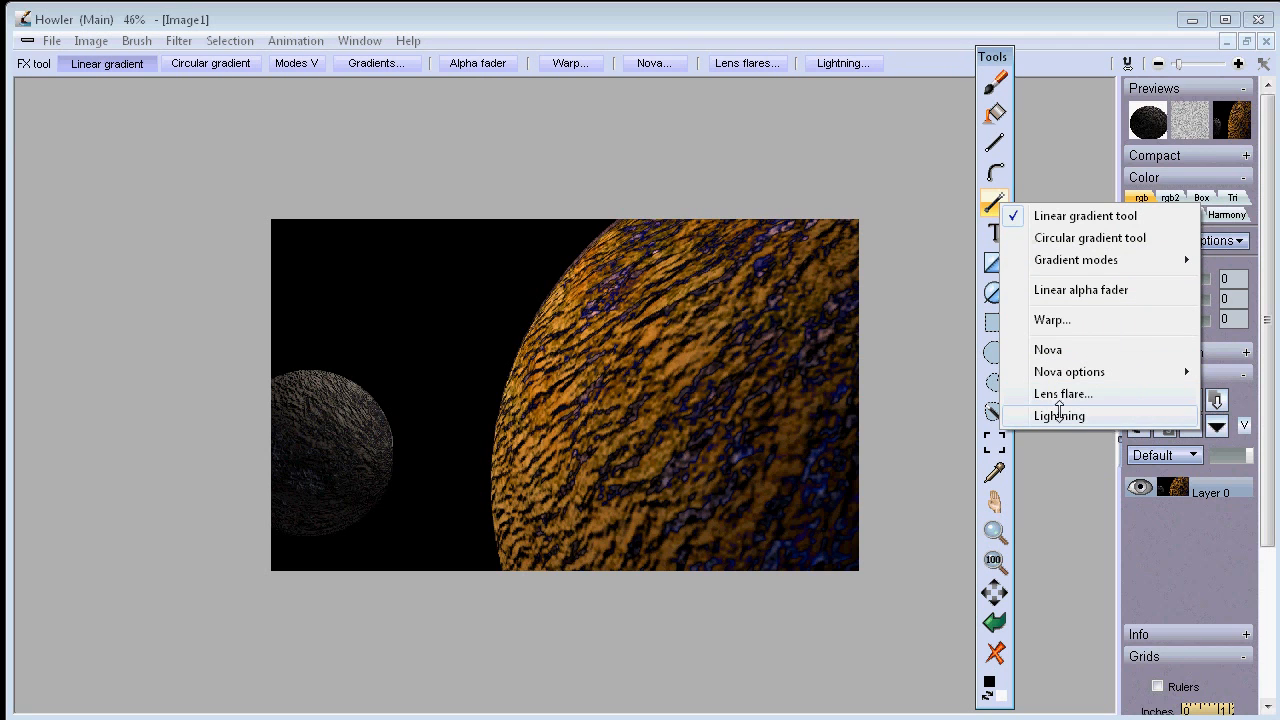
left_click(1063, 393)
left_click_drag(465, 86, 401, 113)
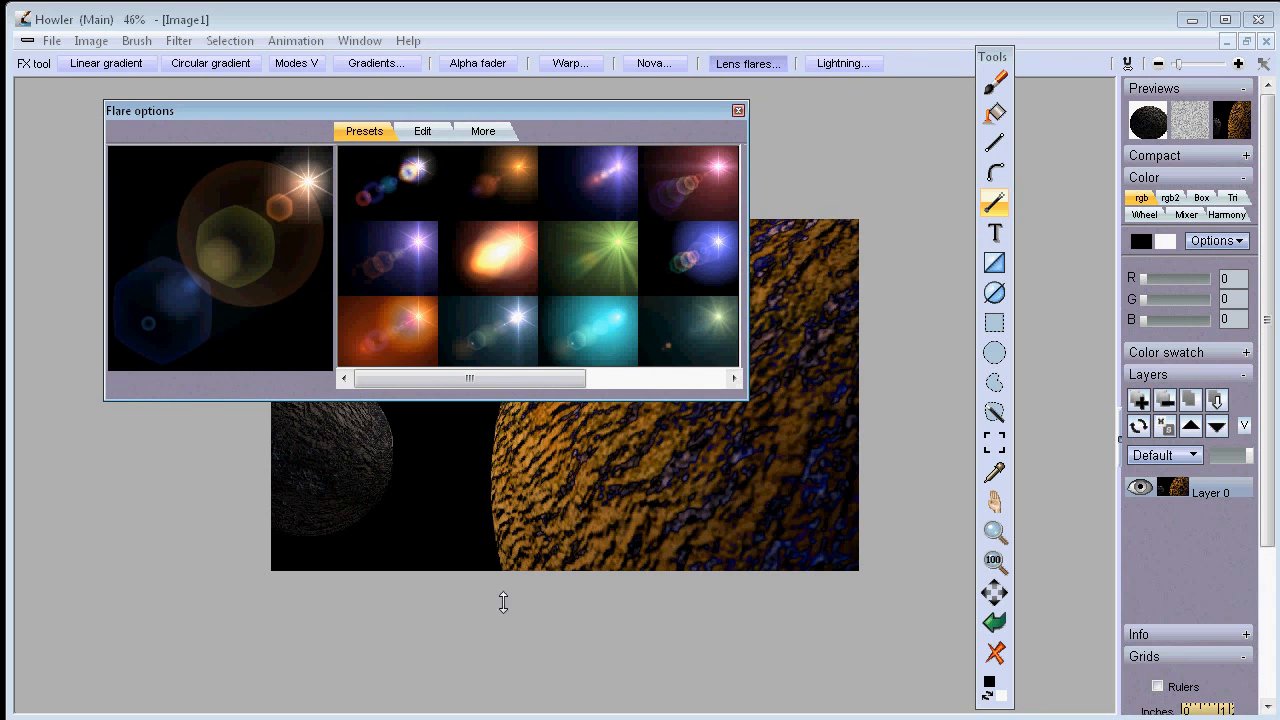
left_click_drag(516, 603, 277, 492)
left_click_drag(208, 108, 534, 418)
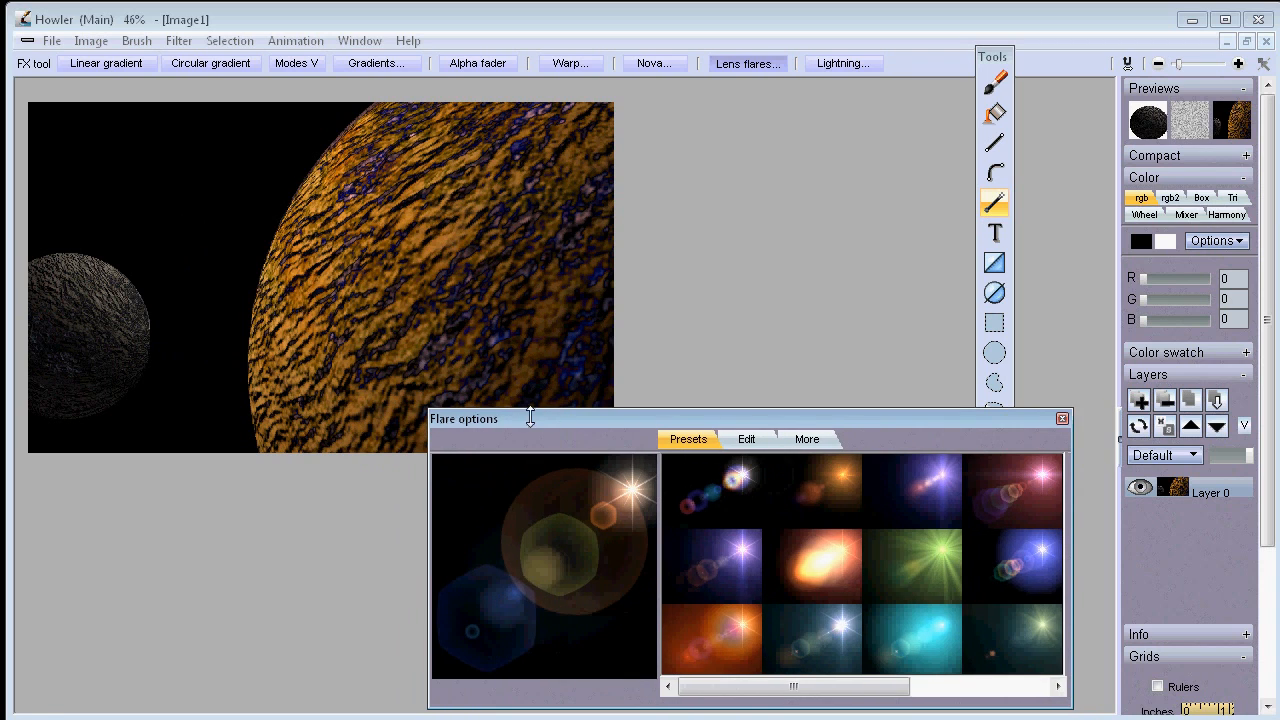
Pick the orange glow flare preset, undo a trial flare above the small planet, and draw one on the large planet's left edge.
left_click_drag(899, 688, 970, 660)
left_click(914, 492)
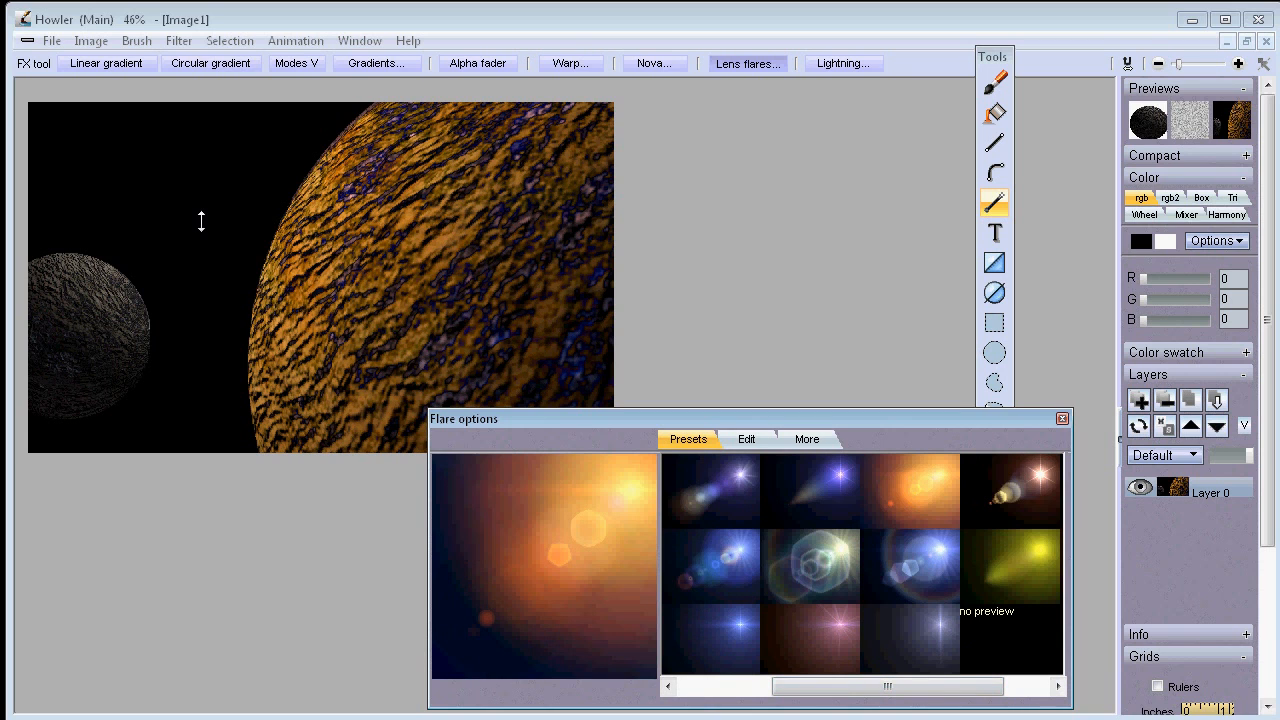
left_click_drag(131, 177, 173, 145)
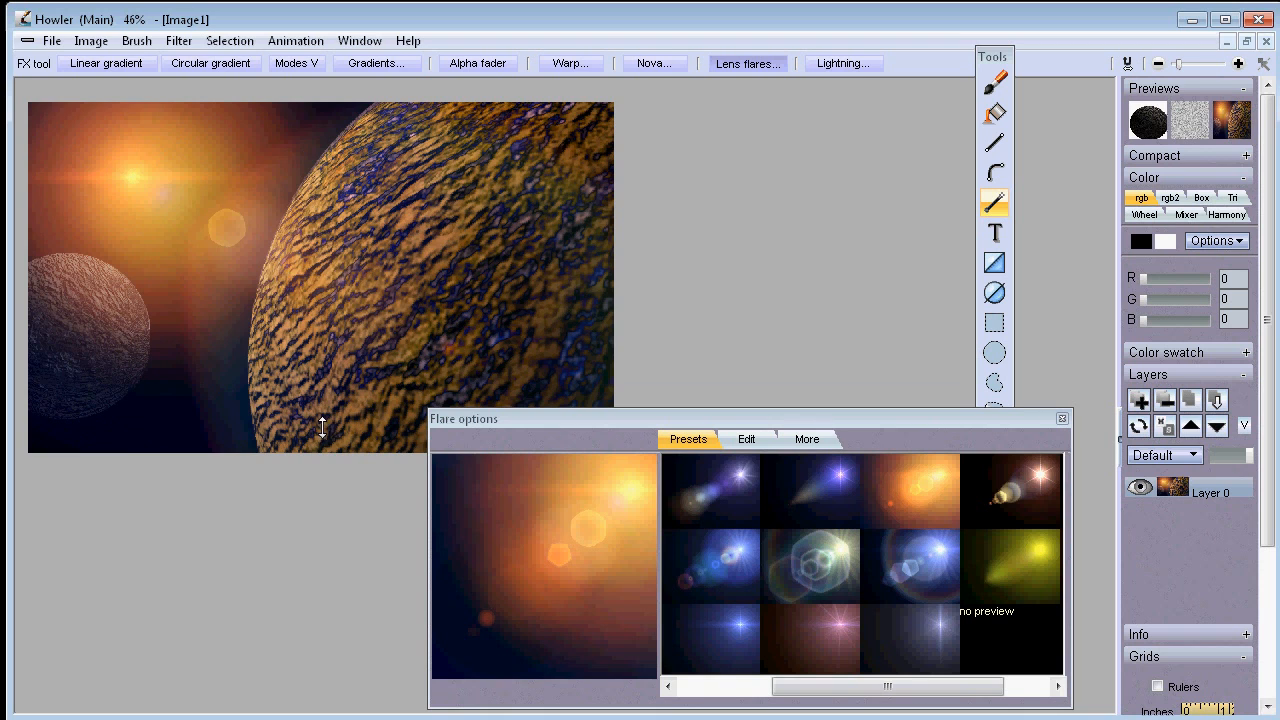
key("ctrl+z")
left_click_drag(277, 225, 291, 176)
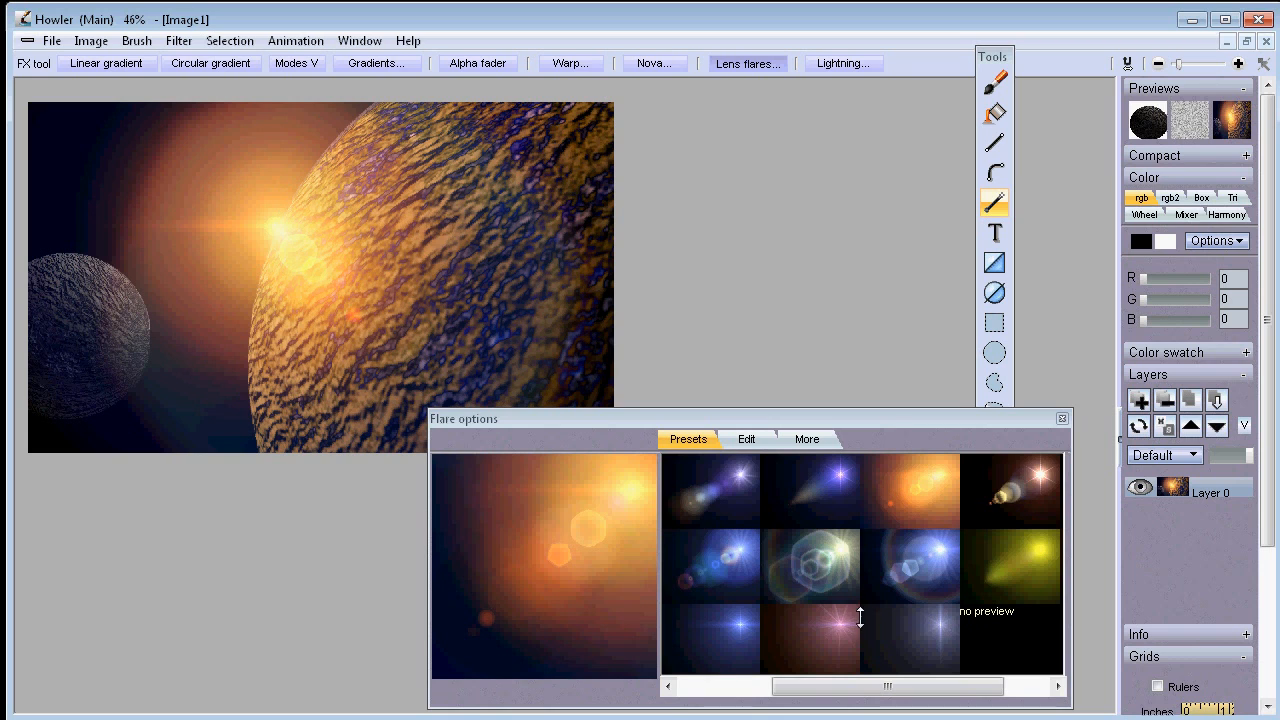
Pick the blue star flare preset and add it over the center of the orange flare.
left_click(811, 640)
left_click(735, 656)
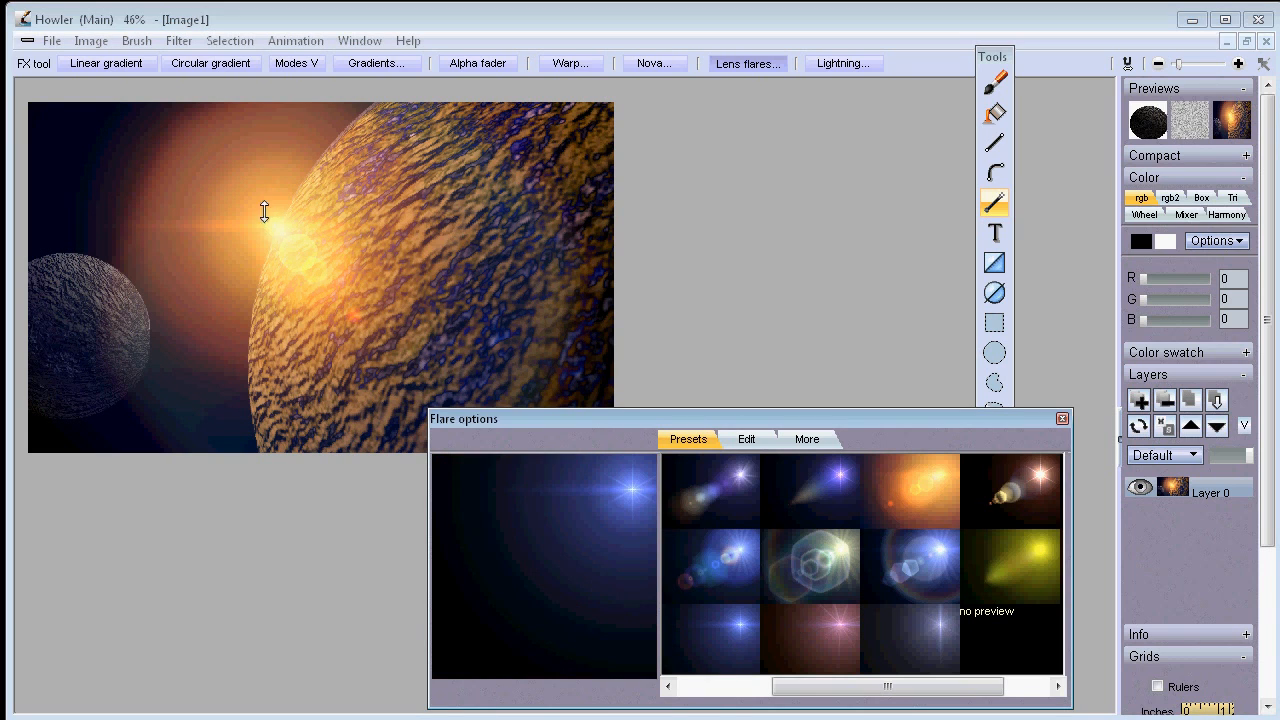
left_click_drag(275, 226, 341, 226)
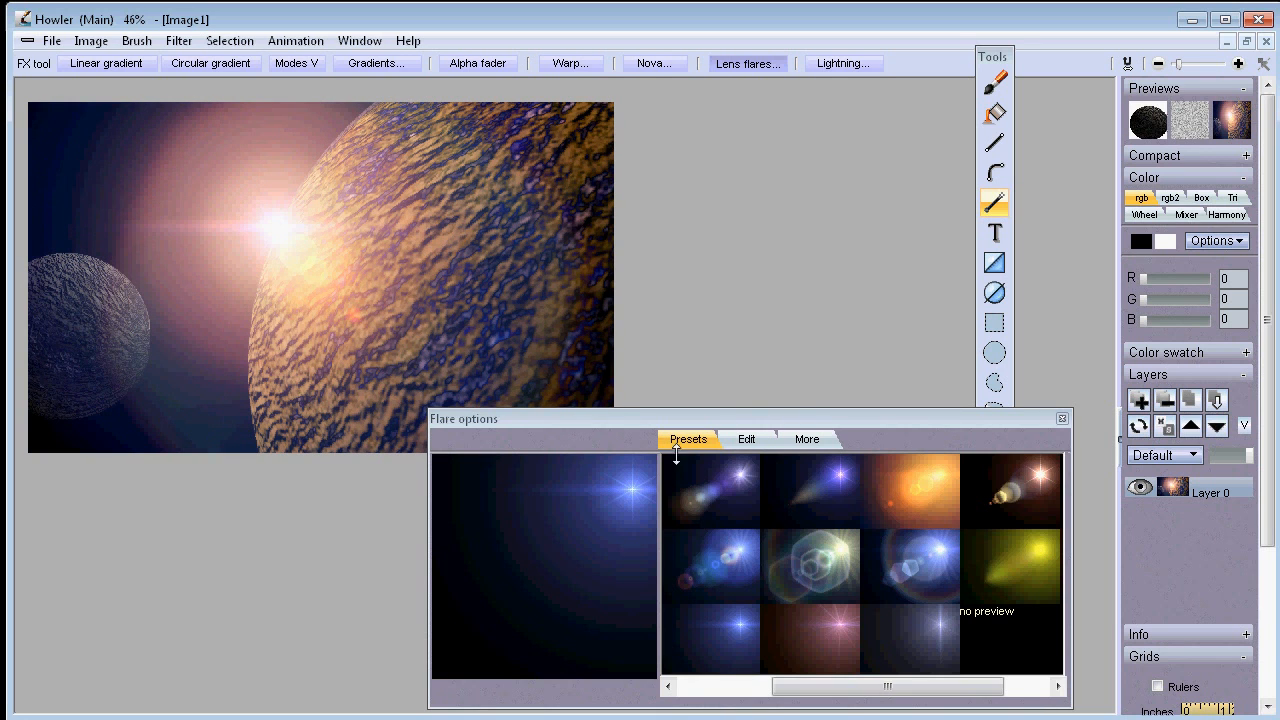
Close the flare options, examine the finished planet scene up close, and move the toolbox aside.
left_click(1061, 419)
left_click_drag(510, 351, 839, 452)
scroll(768, 443, "up", 3)
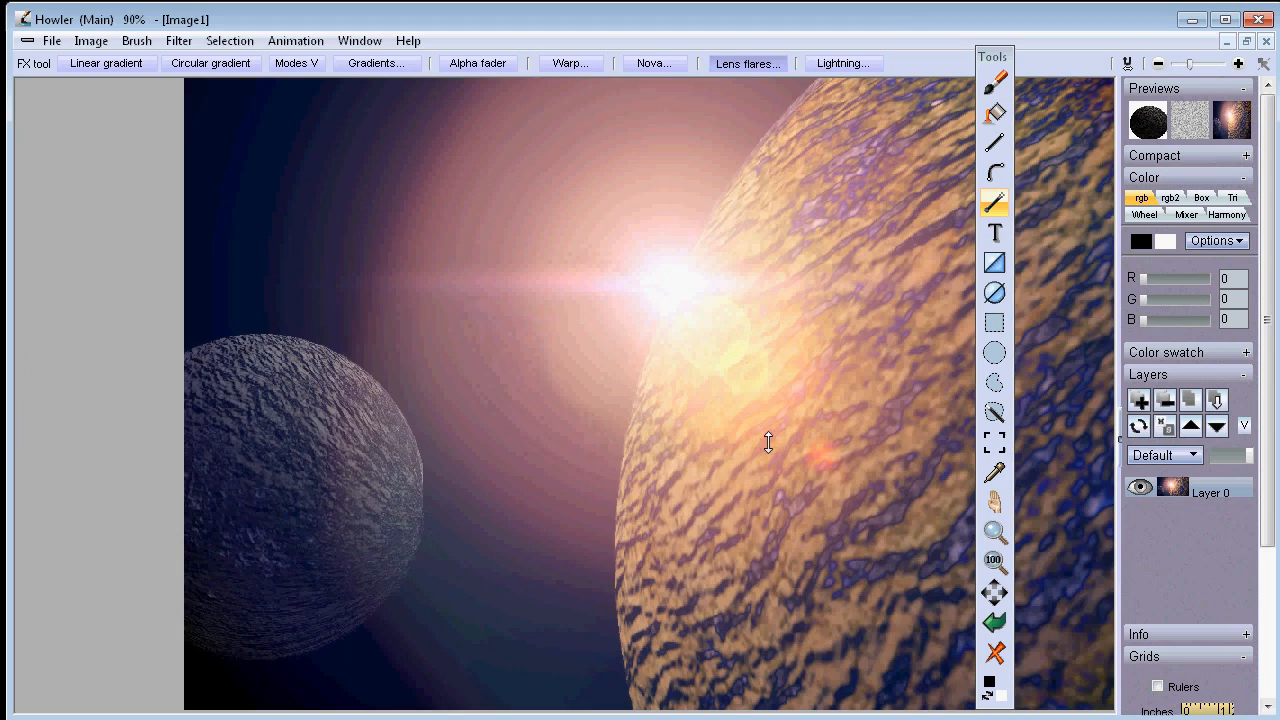
left_click_drag(760, 395, 534, 414)
scroll(570, 402, "down", 1)
scroll(572, 400, "up", 1)
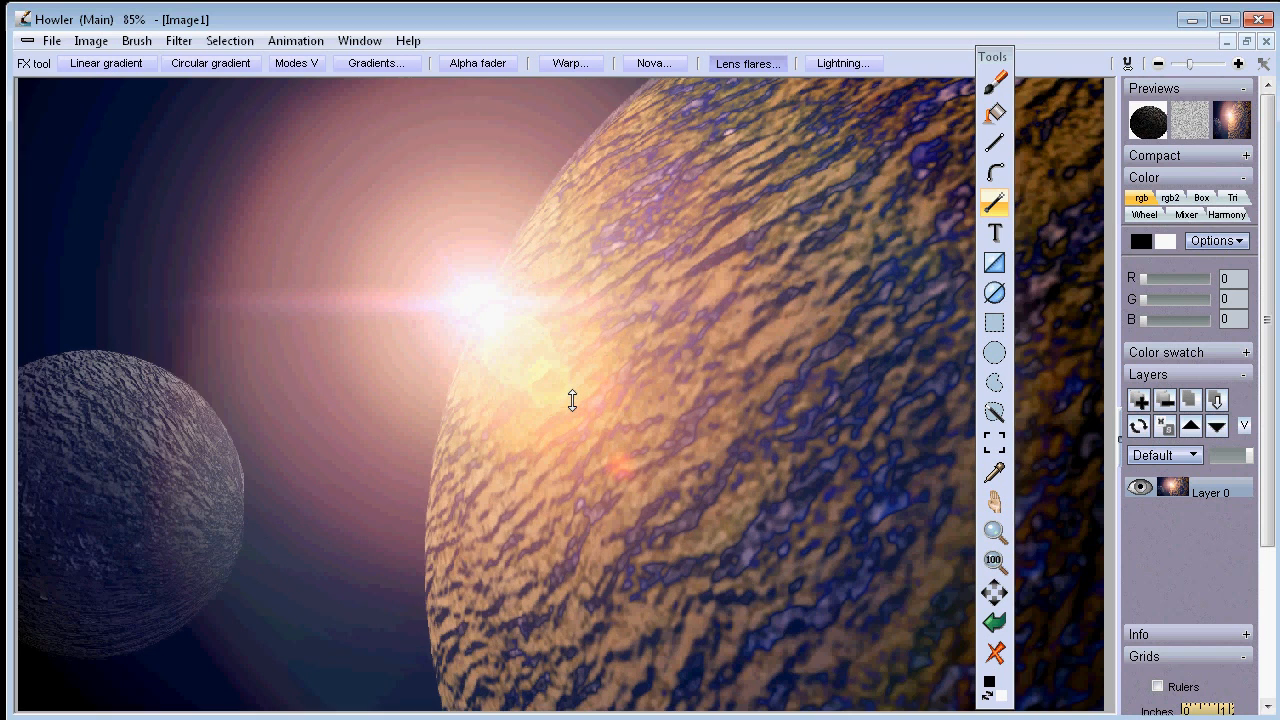
left_click_drag(989, 50, 1083, 37)
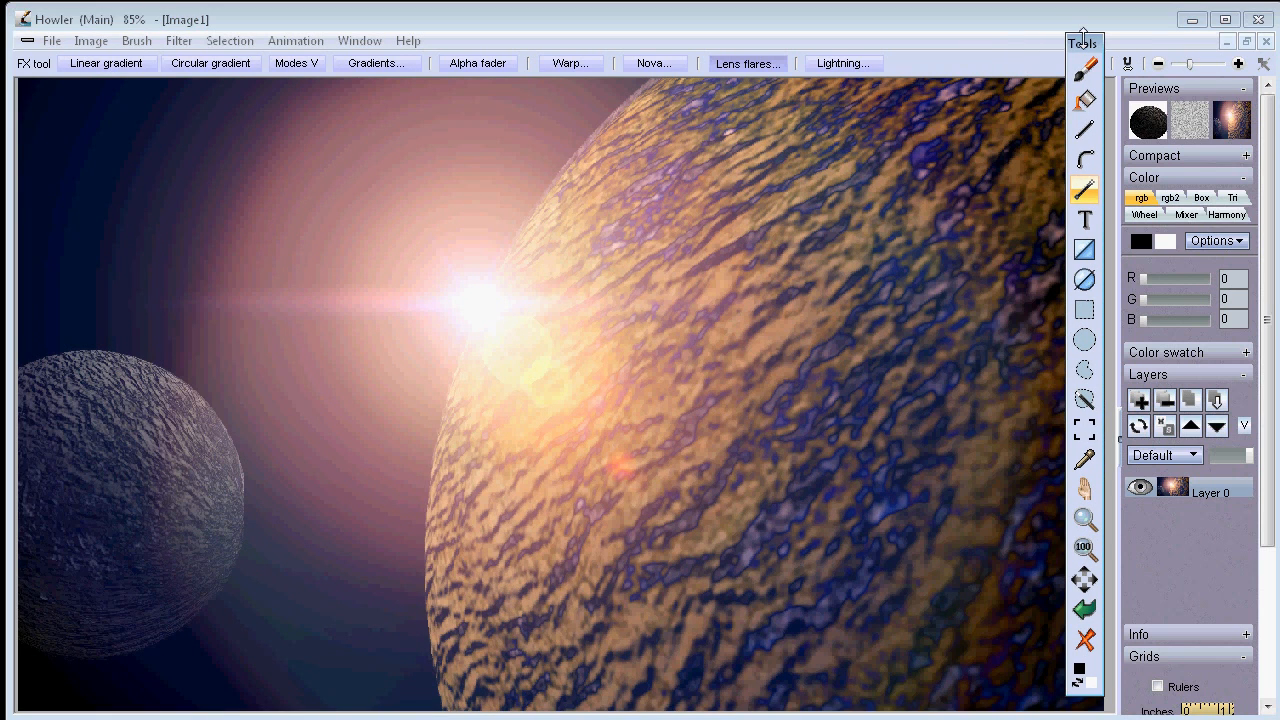